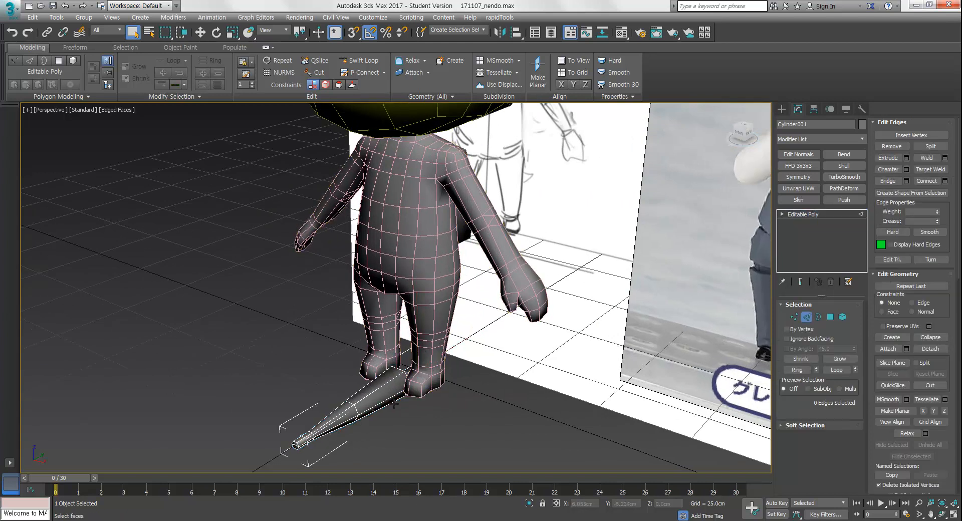
Select the lengthwise edges running along the top of the blade and remove them
{"action": "left_click", "coordinate": [395, 399]}
{"action": "middle_click_drag", "start_coordinate": [396, 400], "coordinate": [434, 356], "text": "alt"}
{"action": "scroll", "coordinate": [405, 392], "scroll_direction": "up", "scroll_amount": 5}
{"action": "middle_click_drag", "start_coordinate": [405, 392], "coordinate": [477, 349]}
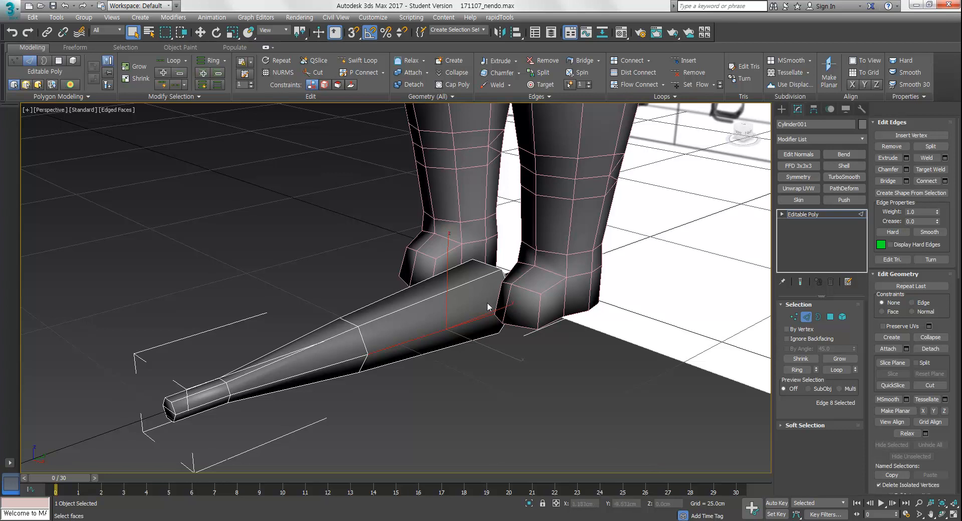
{"action": "mouse_move", "coordinate": [527, 351]}
{"action": "middle_mouse_down", "text": "alt"}
{"action": "mouse_move", "coordinate": [522, 382]}
{"action": "mouse_move", "coordinate": [582, 360]}
{"action": "mouse_move", "coordinate": [521, 289]}
{"action": "mouse_move", "coordinate": [522, 312]}
{"action": "mouse_move", "coordinate": [516, 282]}
{"action": "mouse_move", "coordinate": [541, 322]}
{"action": "mouse_move", "coordinate": [597, 340]}
{"action": "mouse_move", "coordinate": [578, 351]}
{"action": "mouse_move", "coordinate": [518, 344]}
{"action": "mouse_move", "coordinate": [571, 341]}
{"action": "mouse_move", "coordinate": [497, 330]}
{"action": "mouse_move", "coordinate": [492, 339]}
{"action": "mouse_move", "coordinate": [583, 318]}
{"action": "mouse_move", "coordinate": [636, 370]}
{"action": "mouse_move", "coordinate": [580, 373]}
{"action": "mouse_move", "coordinate": [523, 325]}
{"action": "mouse_move", "coordinate": [528, 355]}
{"action": "mouse_move", "coordinate": [495, 309]}
{"action": "mouse_move", "coordinate": [524, 376]}
{"action": "middle_mouse_up", "text": "alt"}
{"action": "middle_click_drag", "start_coordinate": [523, 307], "coordinate": [558, 304], "text": "alt"}
{"action": "middle_click_drag", "start_coordinate": [476, 292], "coordinate": [506, 322], "text": "alt"}
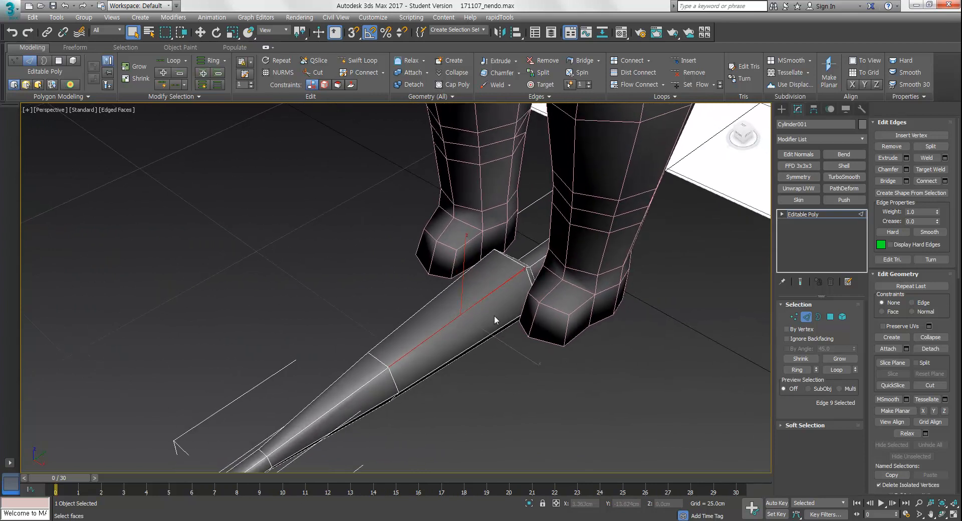
{"action": "middle_click_drag", "start_coordinate": [508, 266], "coordinate": [475, 318], "text": "alt"}
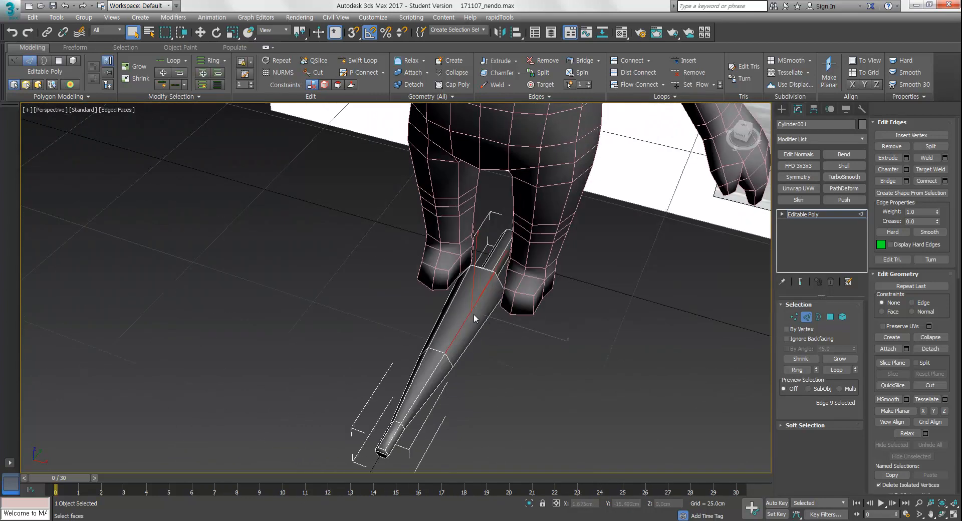
{"action": "left_click", "coordinate": [907, 158]}
Reshape the blade by selecting and moving its vertices at vertex level
{"action": "left_click_drag", "start_coordinate": [404, 294], "coordinate": [405, 311]}
{"action": "middle_click_drag", "start_coordinate": [482, 356], "coordinate": [451, 318], "text": "alt"}
{"action": "left_click", "coordinate": [402, 323]}
{"action": "key", "text": "1"}
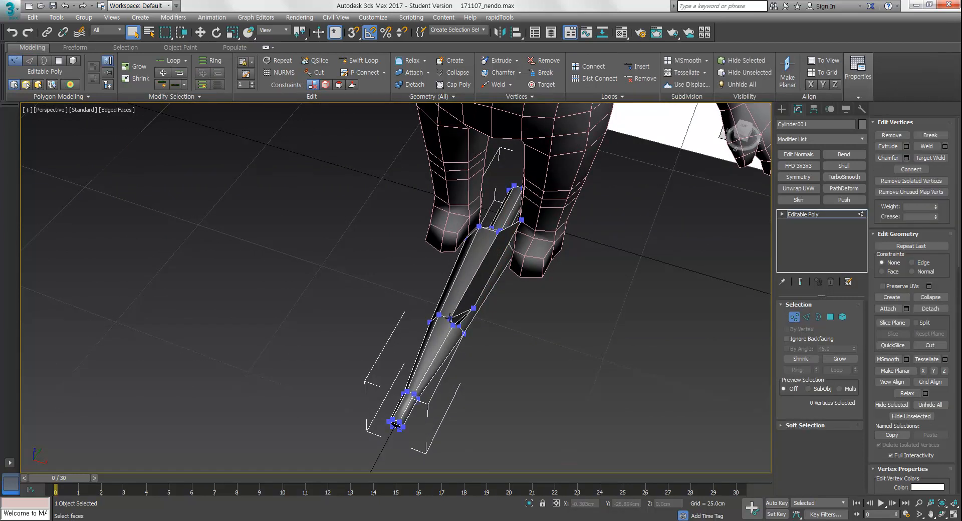
{"action": "middle_click_drag", "start_coordinate": [439, 390], "coordinate": [412, 370], "text": "alt"}
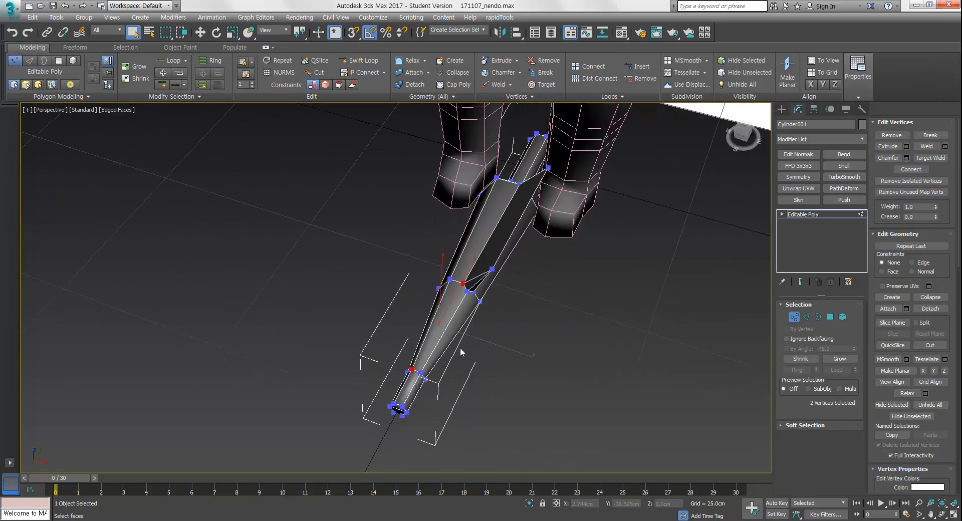
{"action": "middle_click_drag", "start_coordinate": [492, 351], "coordinate": [478, 308], "text": "alt"}
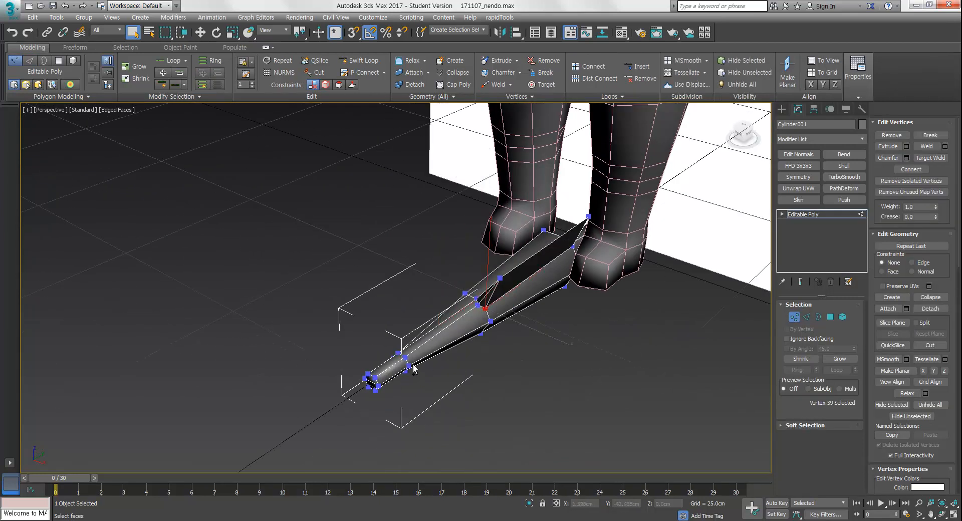
{"action": "middle_click_drag", "start_coordinate": [552, 324], "coordinate": [467, 331], "text": "alt"}
{"action": "middle_click_drag", "start_coordinate": [466, 331], "coordinate": [382, 393]}
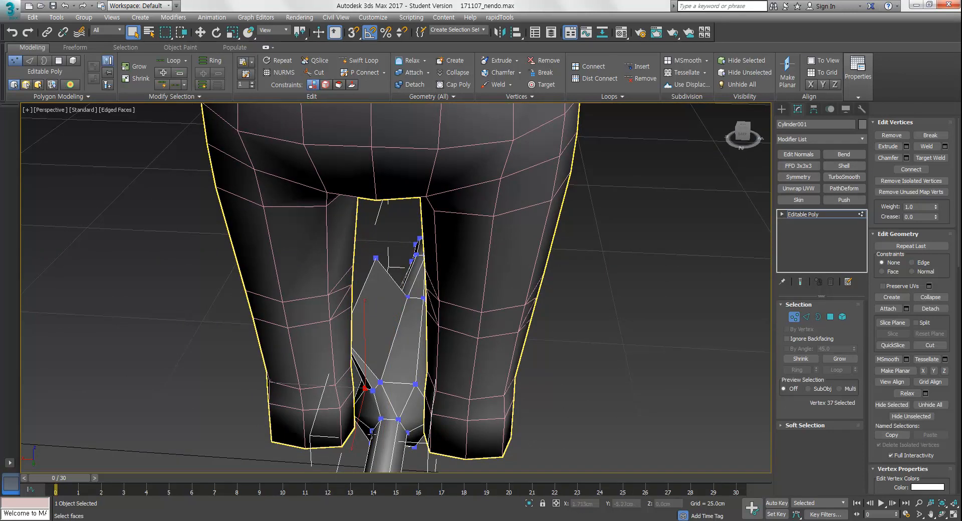
{"action": "middle_click_drag", "start_coordinate": [406, 429], "coordinate": [501, 385], "text": "alt"}
{"action": "scroll", "coordinate": [500, 385], "scroll_direction": "down", "scroll_amount": 3}
{"action": "middle_click_drag", "start_coordinate": [416, 396], "coordinate": [496, 358], "text": "alt"}
Select all of the blade's polygons and assign them a single smoothing group
{"action": "key", "text": "4"}
{"action": "key", "text": "ctrl+a"}
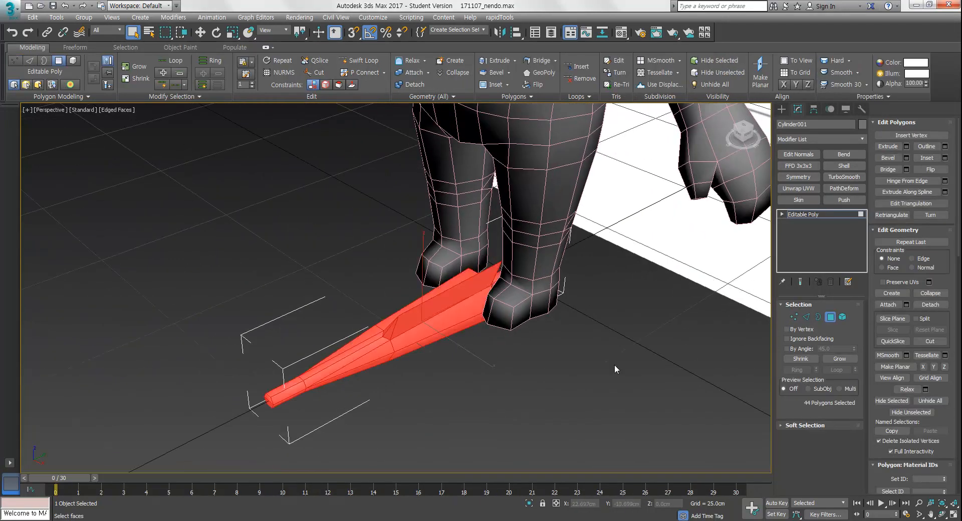
{"action": "left_click_drag", "start_coordinate": [880, 383], "coordinate": [898, 229]}
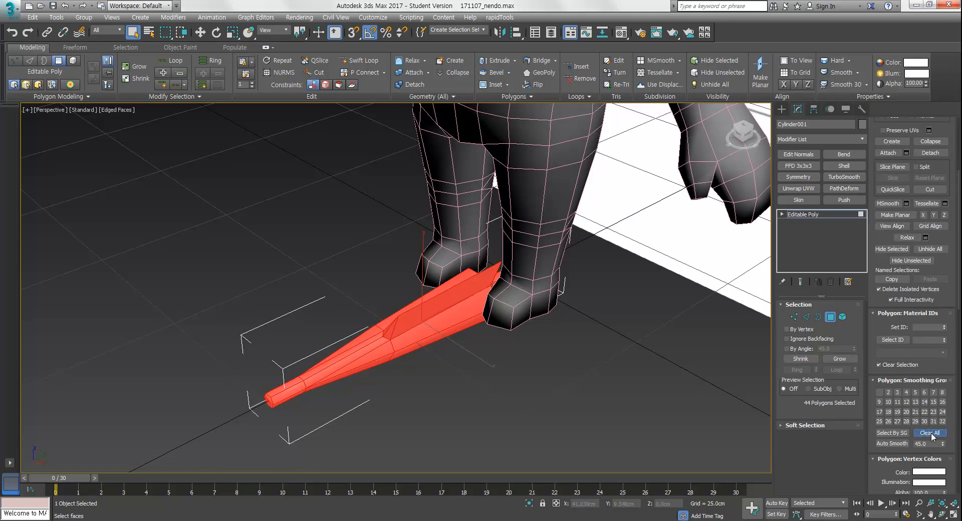
{"action": "left_click", "coordinate": [880, 392]}
{"action": "middle_click_drag", "start_coordinate": [470, 345], "coordinate": [707, 344], "text": "alt"}
{"action": "left_click", "coordinate": [513, 366]}
{"action": "left_click", "coordinate": [833, 318]}
Add a Symmetry modifier to the object and delete it again
{"action": "left_click", "coordinate": [799, 177]}
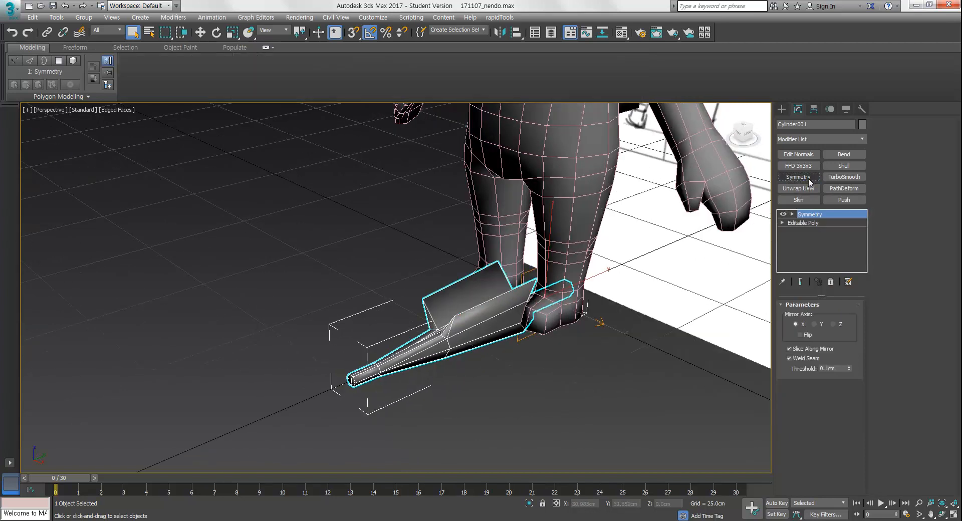
{"action": "left_click", "coordinate": [832, 282]}
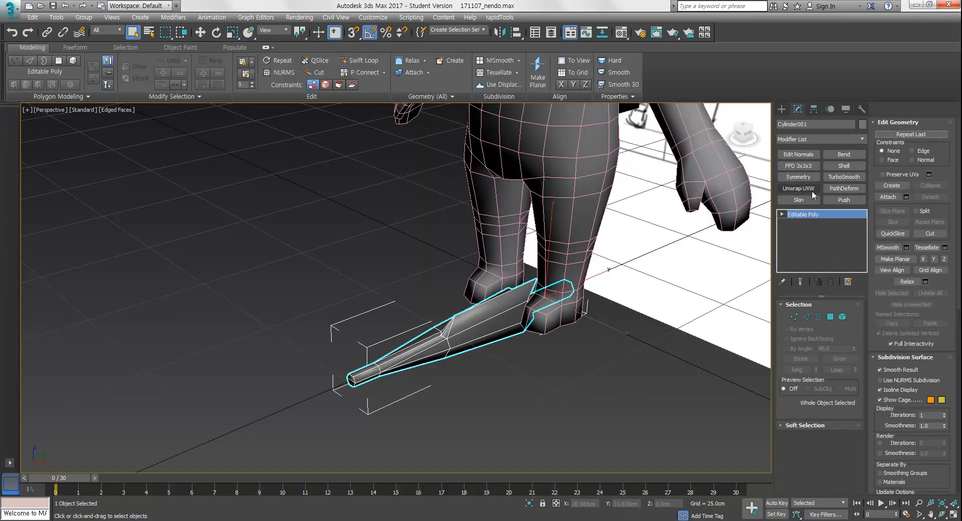
Apply an Unwrap UVW modifier to the object and open the UV editor
{"action": "left_click", "coordinate": [862, 137]}
{"action": "left_click_drag", "start_coordinate": [863, 236], "coordinate": [863, 463]}
{"action": "left_click", "coordinate": [819, 422]}
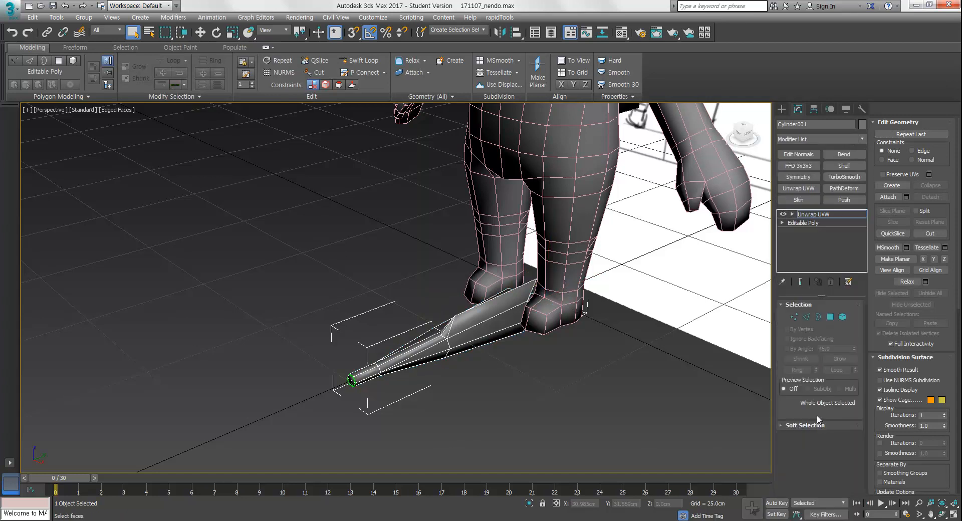
{"action": "left_click", "coordinate": [919, 139]}
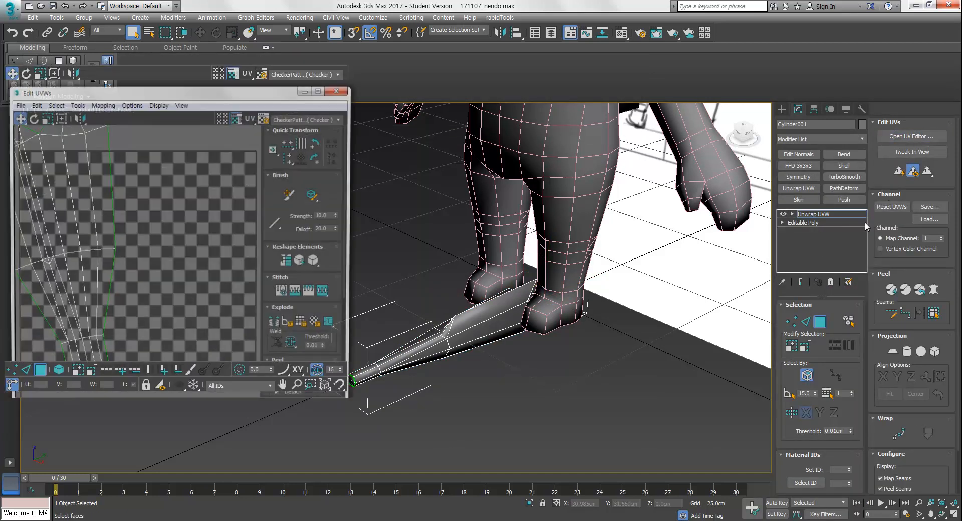
Select the strip of polygons along the blade's top in the UV editor
{"action": "scroll", "coordinate": [211, 214], "scroll_direction": "up", "scroll_amount": 4}
{"action": "scroll", "coordinate": [143, 199], "scroll_direction": "up", "scroll_amount": 2}
{"action": "middle_click_drag", "start_coordinate": [144, 203], "coordinate": [226, 268]}
{"action": "scroll", "coordinate": [160, 231], "scroll_direction": "up", "scroll_amount": 3}
{"action": "middle_click_drag", "start_coordinate": [140, 205], "coordinate": [186, 235]}
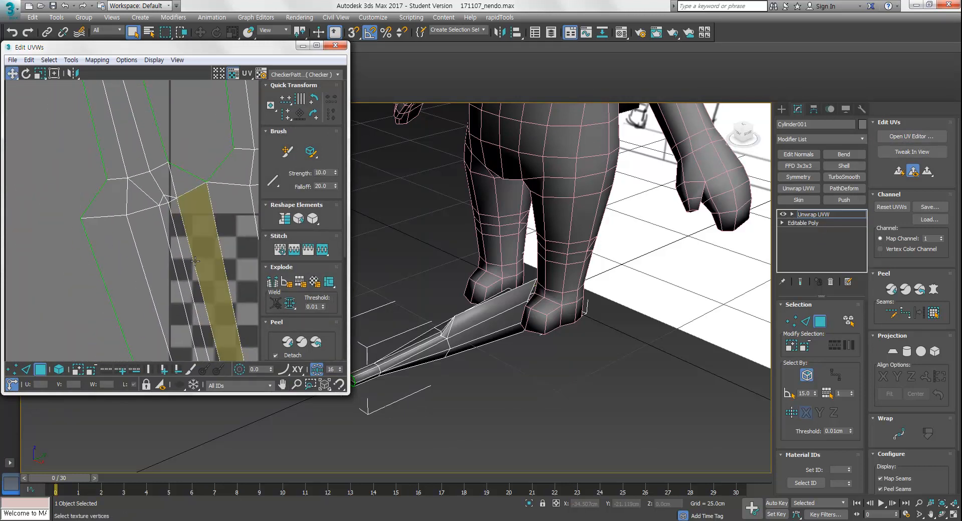
{"action": "key", "text": "2"}
{"action": "key", "text": "3"}
{"action": "left_click", "coordinate": [169, 229]}
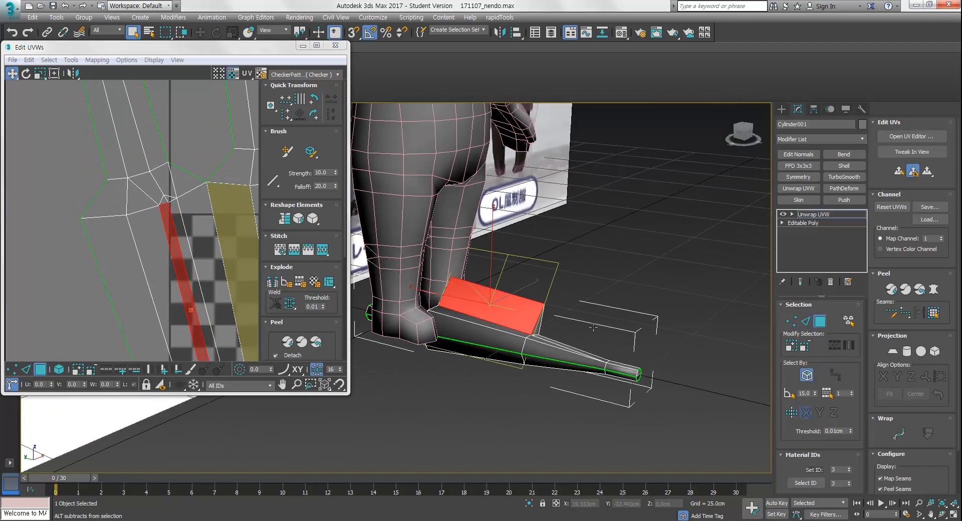
{"action": "middle_click_drag", "start_coordinate": [594, 327], "coordinate": [520, 296], "text": "alt"}
{"action": "middle_click_drag", "start_coordinate": [229, 302], "coordinate": [189, 237]}
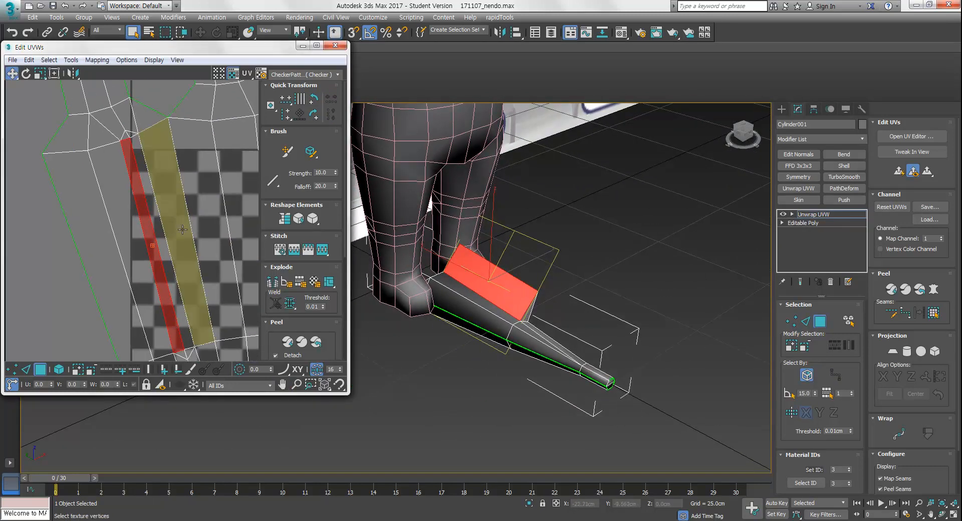
Narrow the selection to the blade's flat top face and move its UVs away from the leg island
{"action": "scroll", "coordinate": [195, 239], "scroll_direction": "down", "scroll_amount": 3}
{"action": "middle_click_drag", "start_coordinate": [551, 338], "coordinate": [523, 325], "text": "alt"}
{"action": "scroll", "coordinate": [127, 242], "scroll_direction": "down", "scroll_amount": 5}
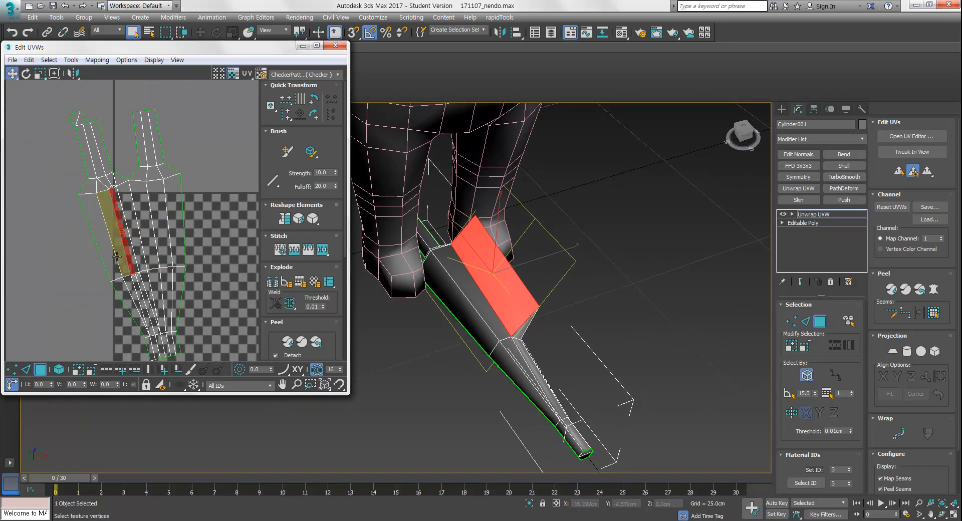
{"action": "middle_click_drag", "start_coordinate": [545, 303], "coordinate": [588, 272], "text": "alt"}
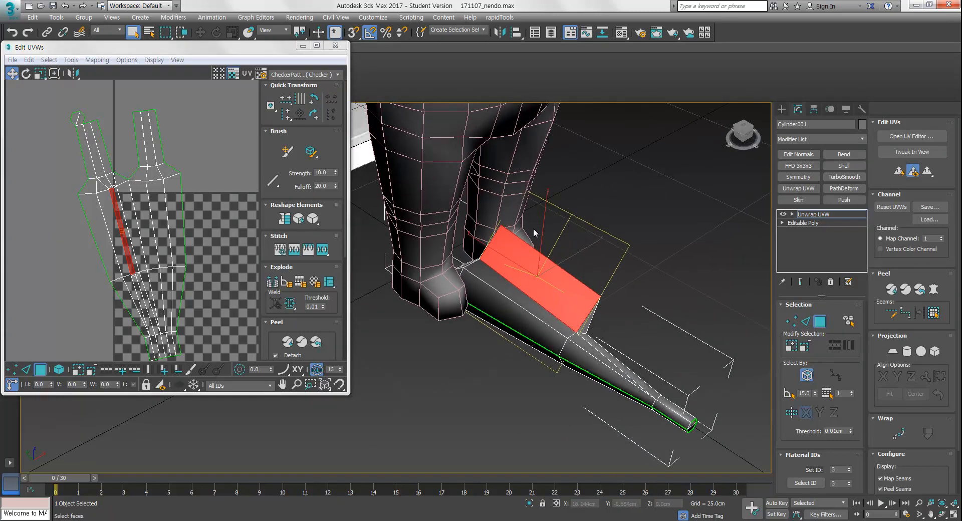
{"action": "left_click", "coordinate": [474, 258], "text": "ctrl"}
{"action": "middle_click_drag", "start_coordinate": [615, 317], "coordinate": [514, 300], "text": "alt"}
{"action": "left_click", "coordinate": [509, 275], "text": "ctrl"}
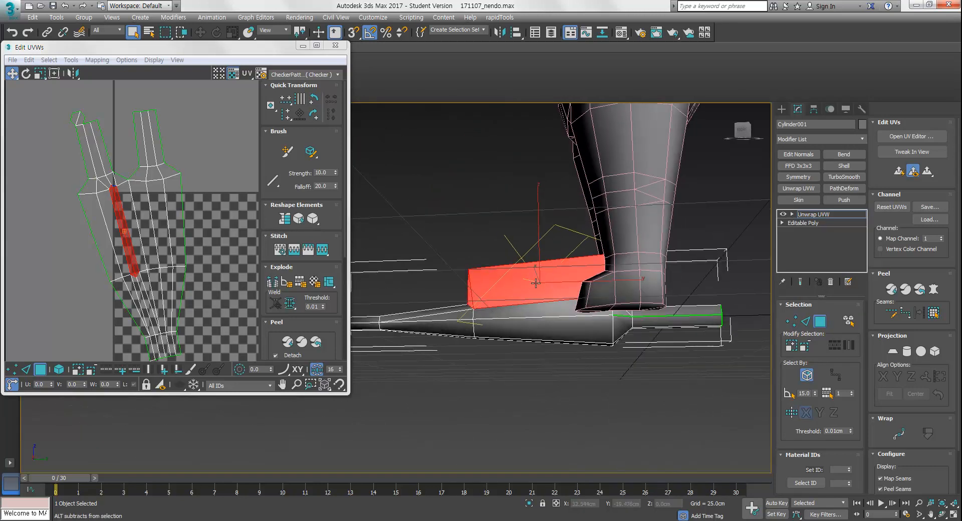
{"action": "left_click_drag", "start_coordinate": [564, 267], "coordinate": [562, 268], "text": "ctrl"}
{"action": "middle_click_drag", "start_coordinate": [562, 268], "coordinate": [330, 306], "text": "alt"}
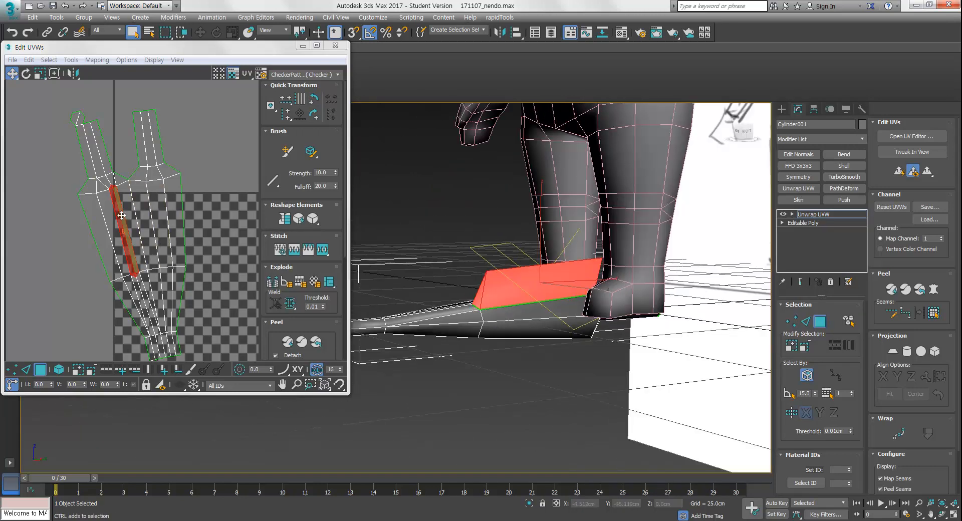
{"action": "left_click_drag", "start_coordinate": [128, 215], "coordinate": [222, 211]}
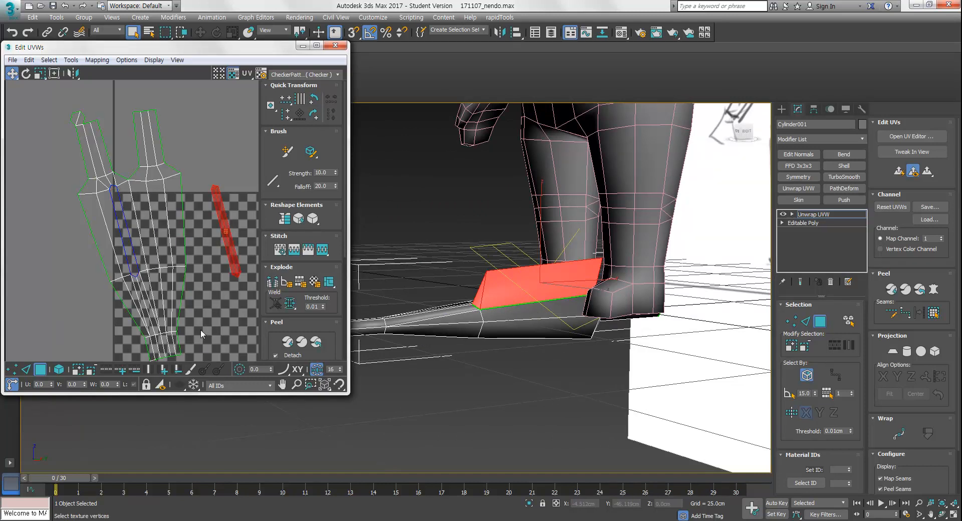
Select the polygons of the detached blade face in the UV editor
{"action": "middle_click_drag", "start_coordinate": [591, 381], "coordinate": [535, 352], "text": "alt"}
{"action": "key", "text": "2"}
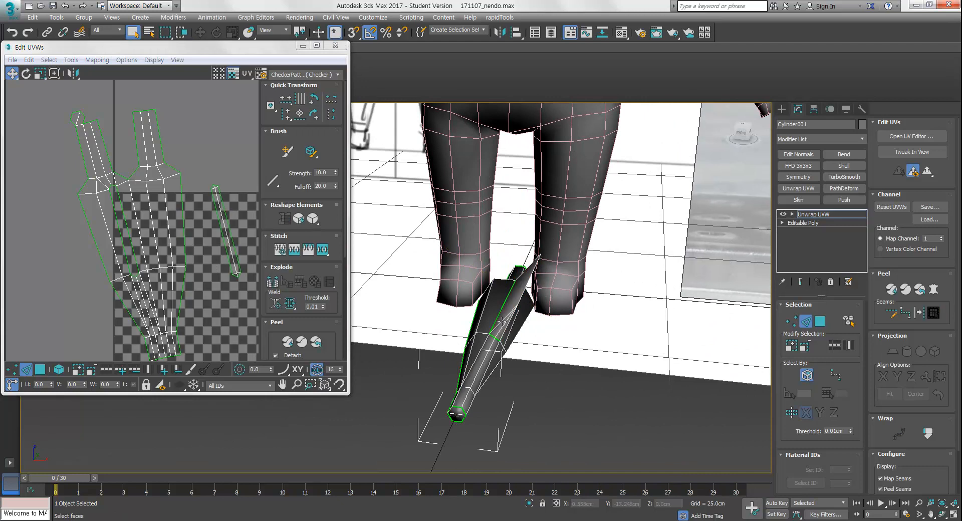
{"action": "middle_click_drag", "start_coordinate": [502, 326], "coordinate": [541, 346], "text": "alt"}
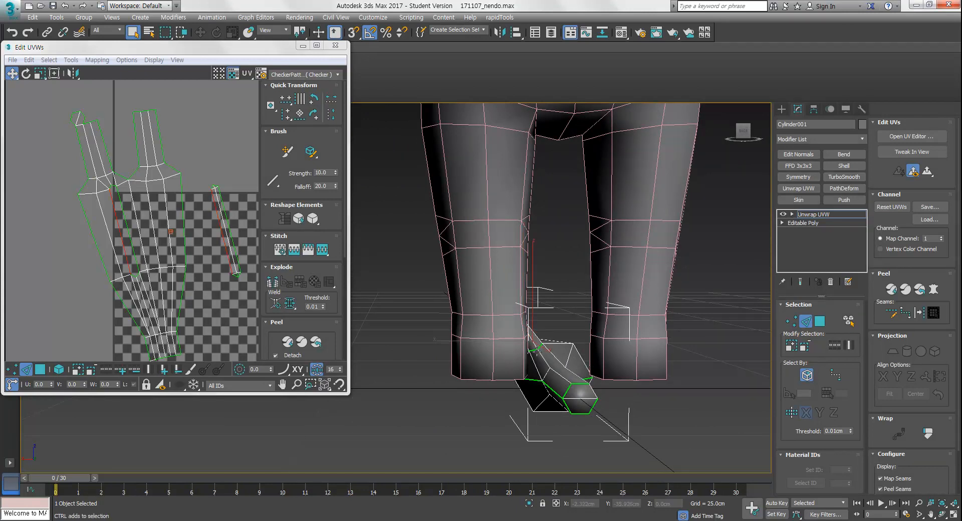
{"action": "middle_click_drag", "start_coordinate": [544, 360], "coordinate": [564, 400], "text": "alt"}
{"action": "middle_click_drag", "start_coordinate": [214, 221], "coordinate": [182, 233]}
{"action": "scroll", "coordinate": [192, 203], "scroll_direction": "up", "scroll_amount": 1}
{"action": "key", "text": "3"}
{"action": "left_click", "coordinate": [189, 273]}
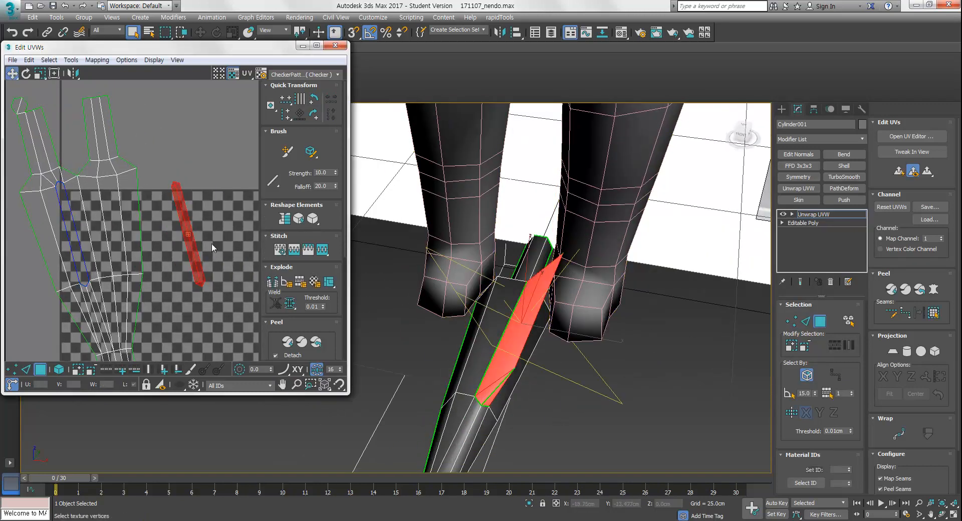
Relax the selected strip's UVs with the Relax Tool set to Relax By Polygon Angles
{"action": "scroll", "coordinate": [217, 218], "scroll_direction": "down", "scroll_amount": 2}
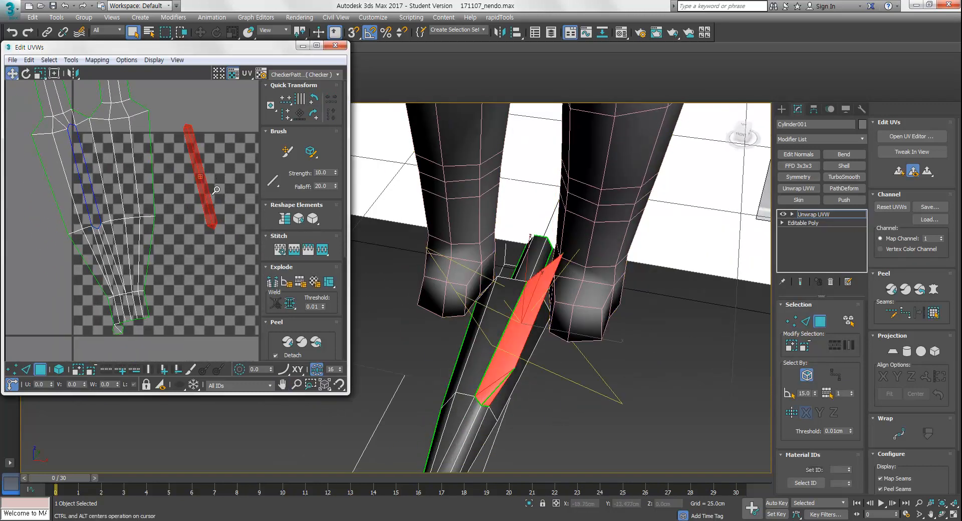
{"action": "left_click", "coordinate": [314, 219]}
{"action": "left_click_drag", "start_coordinate": [51, 65], "coordinate": [410, 80]}
{"action": "left_click", "coordinate": [477, 142]}
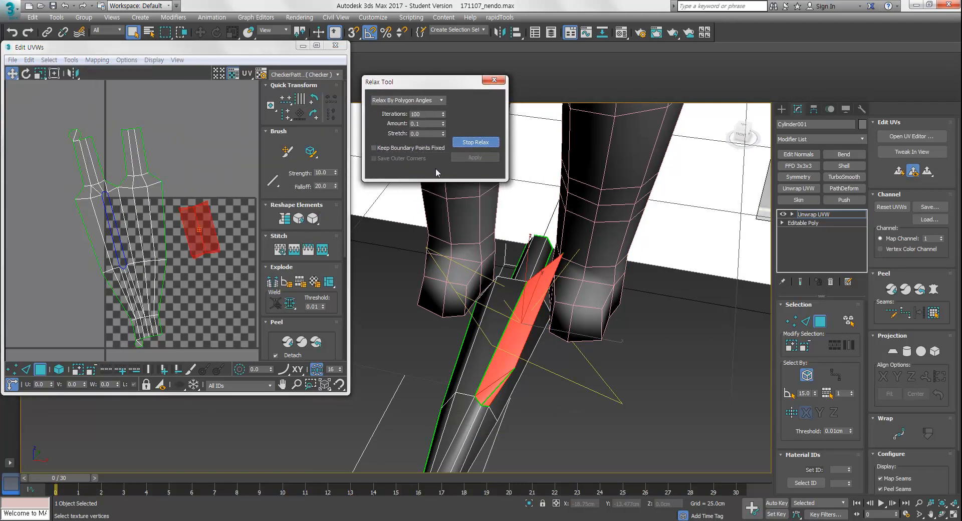
{"action": "left_click", "coordinate": [220, 226]}
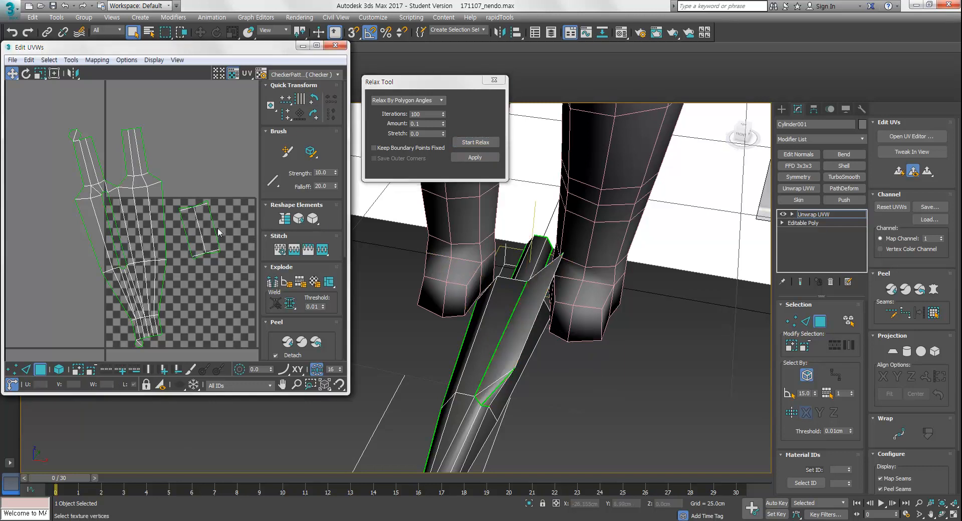
Move and scale the relaxed strip's UVs within the UV editor
{"action": "left_click_drag", "start_coordinate": [194, 258], "coordinate": [196, 257]}
{"action": "left_click_drag", "start_coordinate": [190, 218], "coordinate": [190, 190]}
{"action": "key", "text": "r"}
{"action": "key", "text": "w"}
{"action": "left_click", "coordinate": [191, 168]}
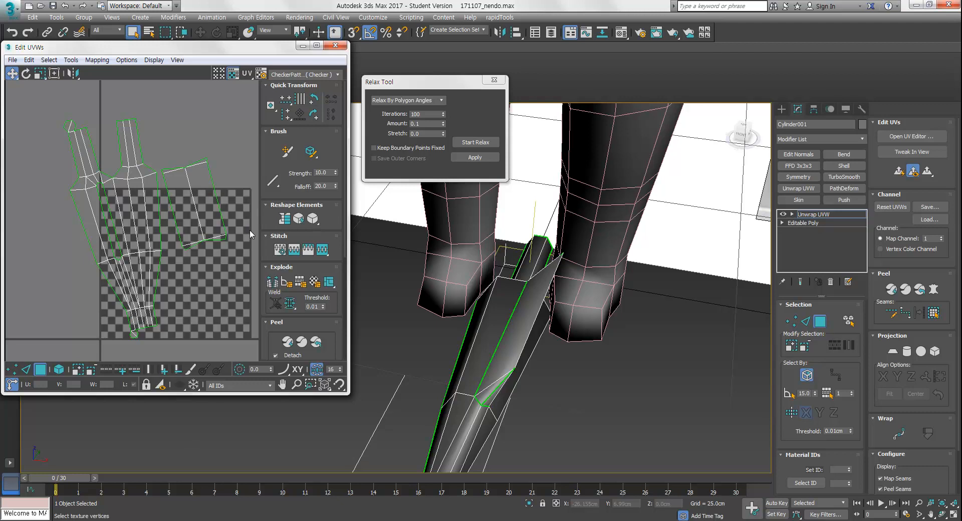
Select the polygons of the blade's main UV island
{"action": "middle_click_drag", "start_coordinate": [526, 388], "coordinate": [495, 316]}
{"action": "middle_click_drag", "start_coordinate": [496, 317], "coordinate": [559, 300], "text": "alt"}
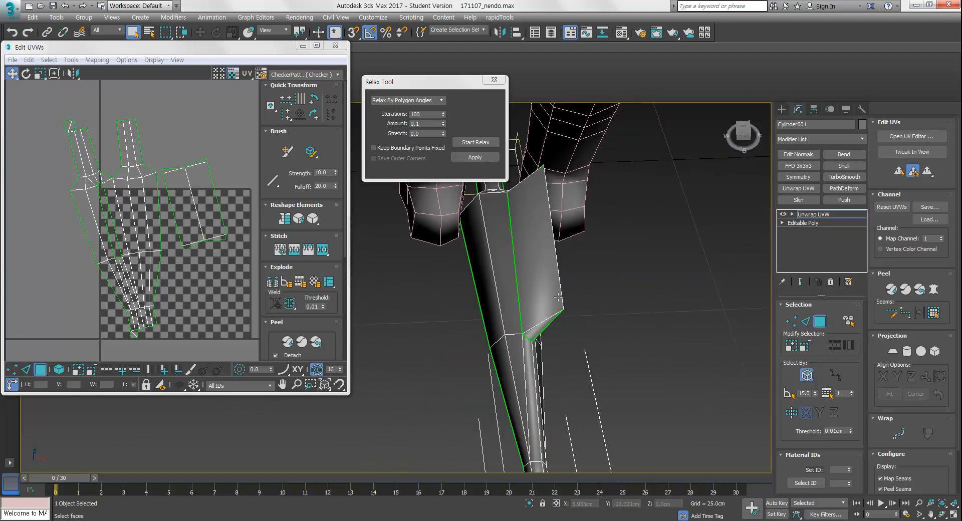
{"action": "middle_click_drag", "start_coordinate": [153, 221], "coordinate": [142, 230]}
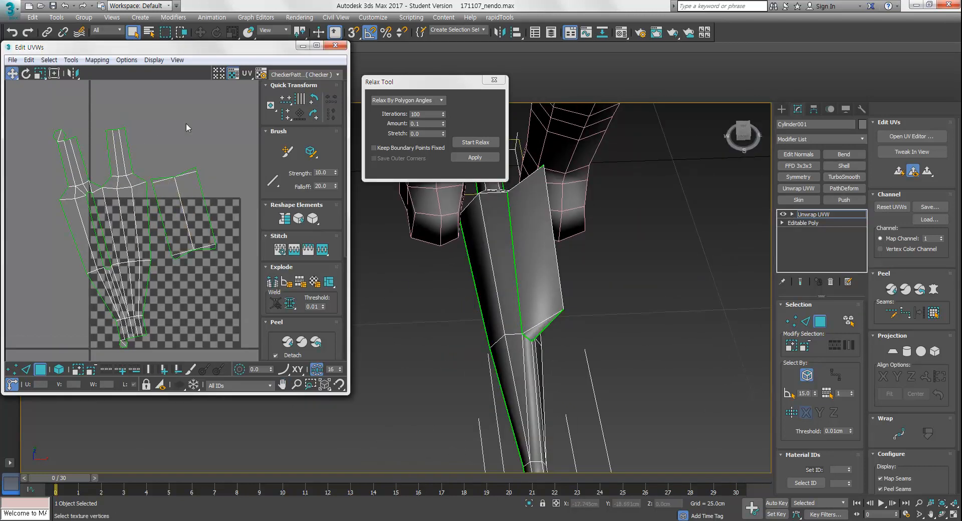
{"action": "middle_click_drag", "start_coordinate": [533, 302], "coordinate": [517, 335], "text": "alt"}
{"action": "middle_click_drag", "start_coordinate": [546, 259], "coordinate": [573, 287], "text": "alt"}
{"action": "scroll", "coordinate": [573, 286], "scroll_direction": "down", "scroll_amount": 6}
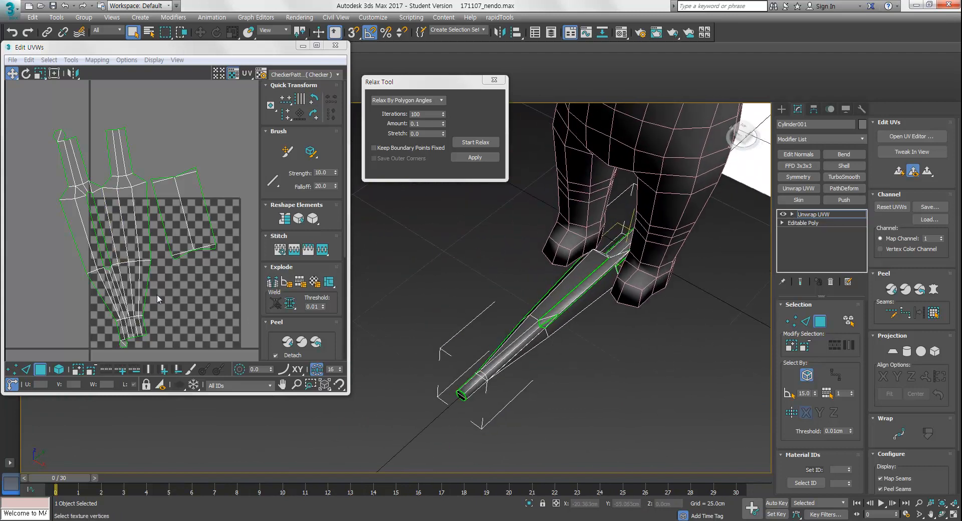
{"action": "left_click", "coordinate": [129, 299]}
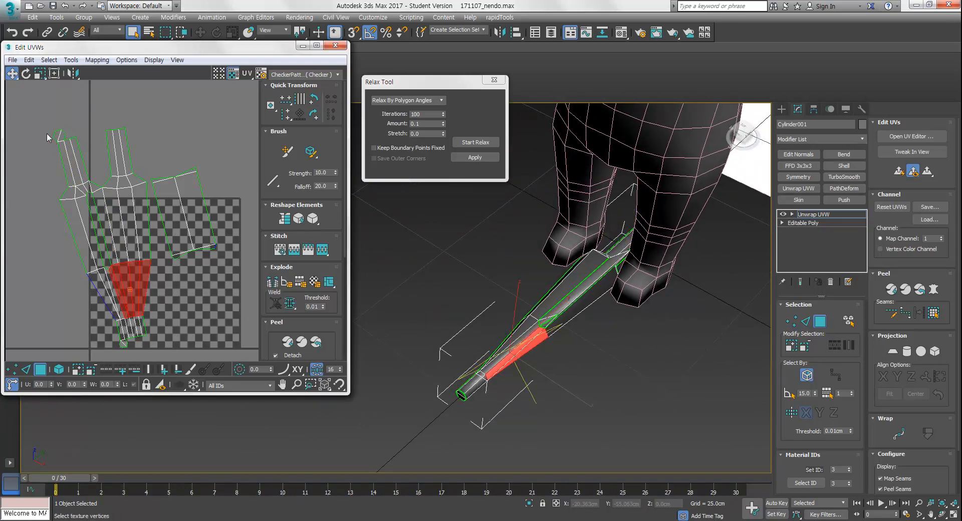
{"action": "mouse_move", "coordinate": [152, 341]}
{"action": "left_mouse_down"}
{"action": "mouse_move", "coordinate": [145, 347]}
{"action": "mouse_move", "coordinate": [155, 328]}
{"action": "left_mouse_up"}
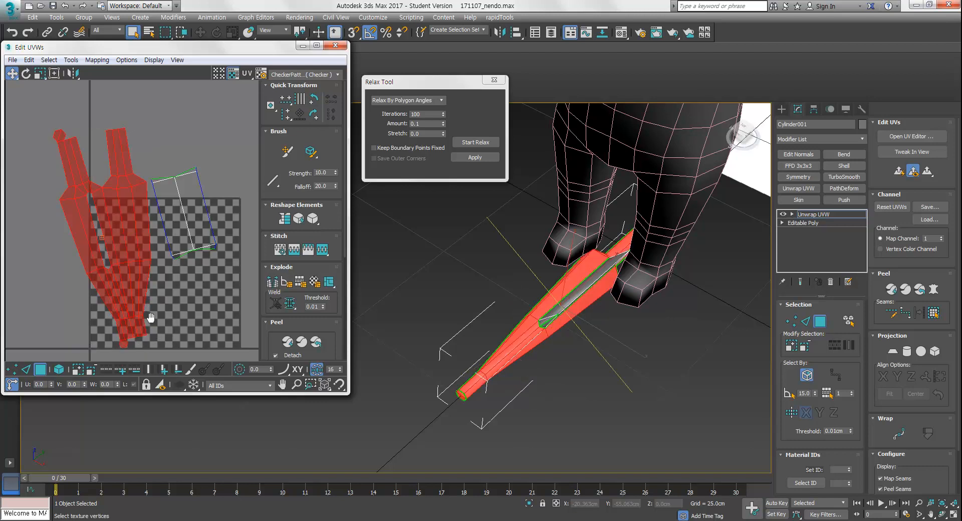
Refine the main island selection and start relaxing it with the Relax Tool
{"action": "scroll", "coordinate": [155, 329], "scroll_direction": "up", "scroll_amount": 3}
{"action": "left_click", "coordinate": [218, 301]}
{"action": "middle_click_drag", "start_coordinate": [179, 255], "coordinate": [187, 264]}
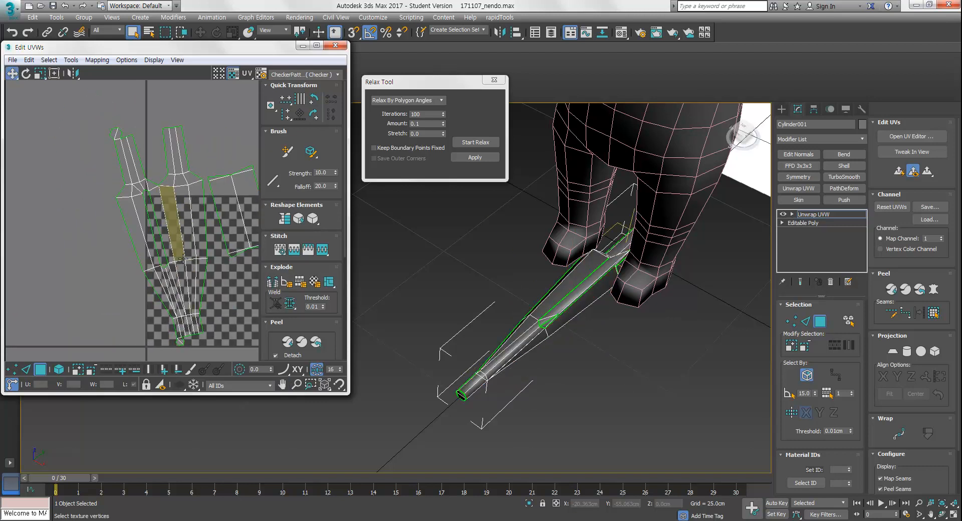
{"action": "left_click_drag", "start_coordinate": [99, 240], "coordinate": [97, 238]}
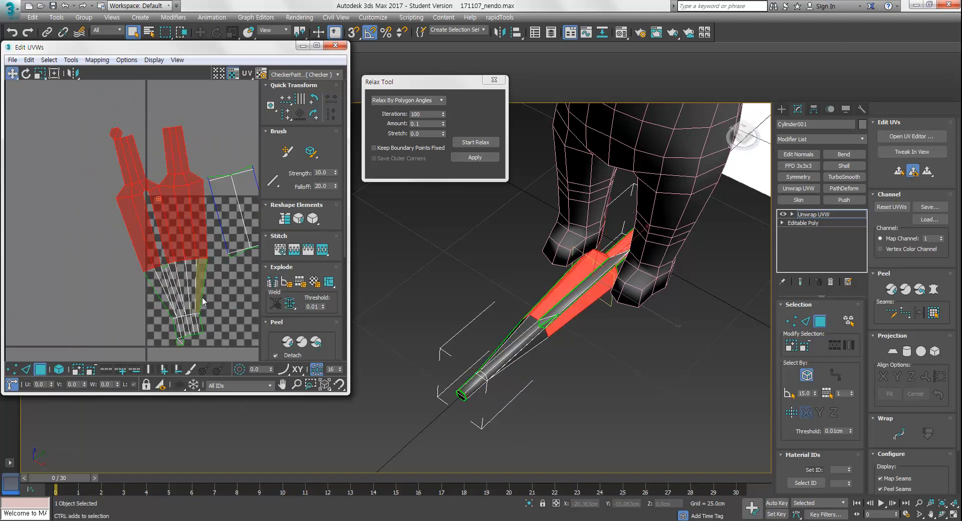
{"action": "left_click_drag", "start_coordinate": [144, 290], "coordinate": [145, 291]}
{"action": "left_click_drag", "start_coordinate": [152, 329], "coordinate": [152, 328], "text": "ctrl"}
{"action": "middle_click_drag", "start_coordinate": [237, 304], "coordinate": [200, 306]}
{"action": "left_click", "coordinate": [476, 143]}
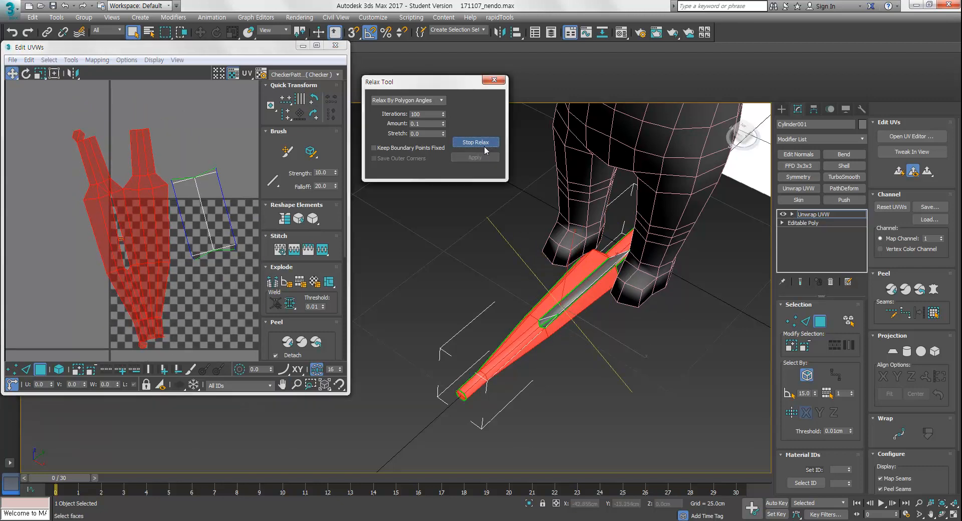
Stop the relax and move the blade's UV islands apart in the UV editor
{"action": "middle_click_drag", "start_coordinate": [112, 186], "coordinate": [136, 118]}
{"action": "left_click", "coordinate": [146, 196]}
{"action": "middle_click_drag", "start_coordinate": [142, 269], "coordinate": [145, 209], "text": "ctrl+alt"}
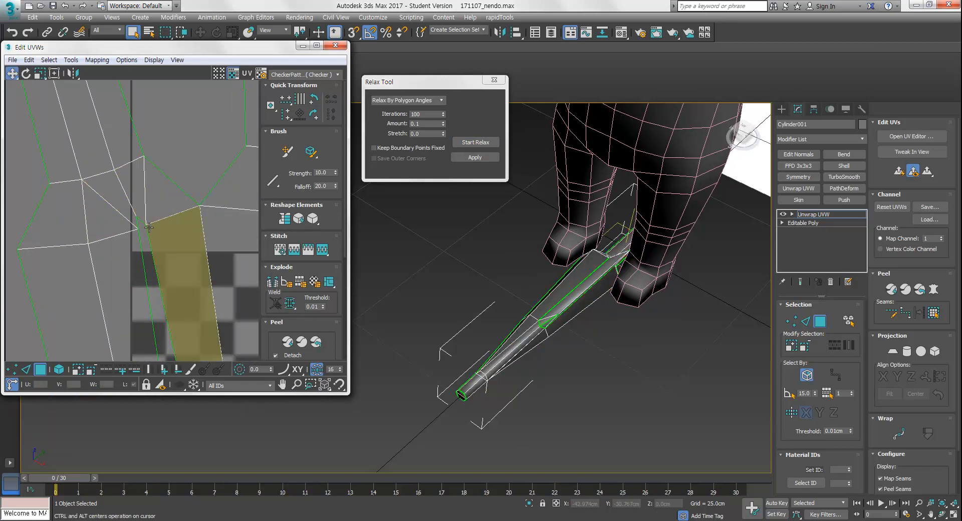
{"action": "scroll", "coordinate": [141, 225], "scroll_direction": "down", "scroll_amount": 10}
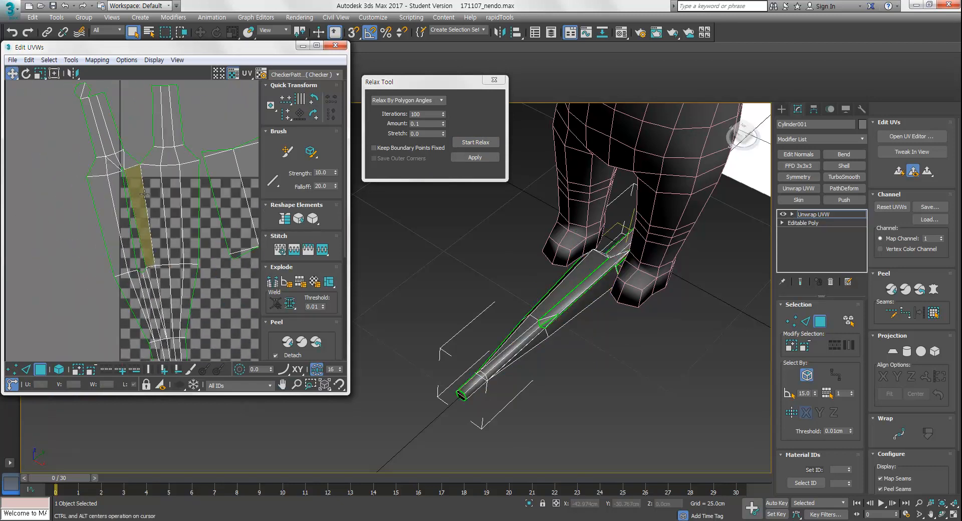
{"action": "left_click_drag", "start_coordinate": [173, 252], "coordinate": [174, 254]}
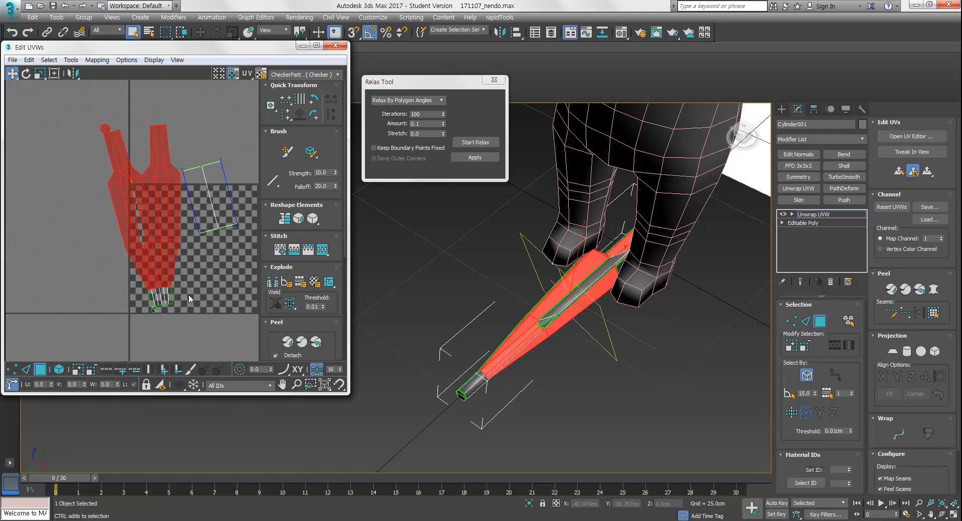
{"action": "left_click_drag", "start_coordinate": [138, 329], "coordinate": [138, 325], "text": "ctrl"}
{"action": "left_click_drag", "start_coordinate": [102, 300], "coordinate": [103, 300]}
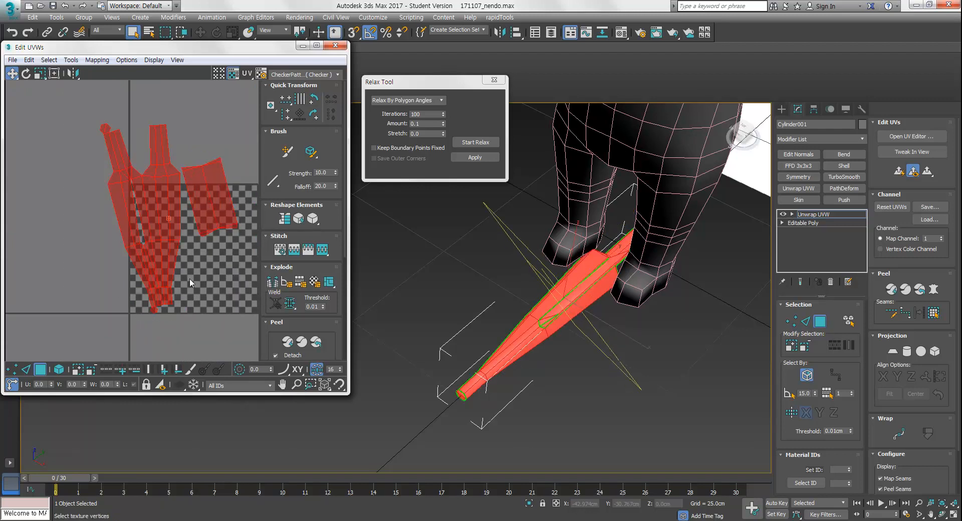
{"action": "left_click", "coordinate": [490, 143]}
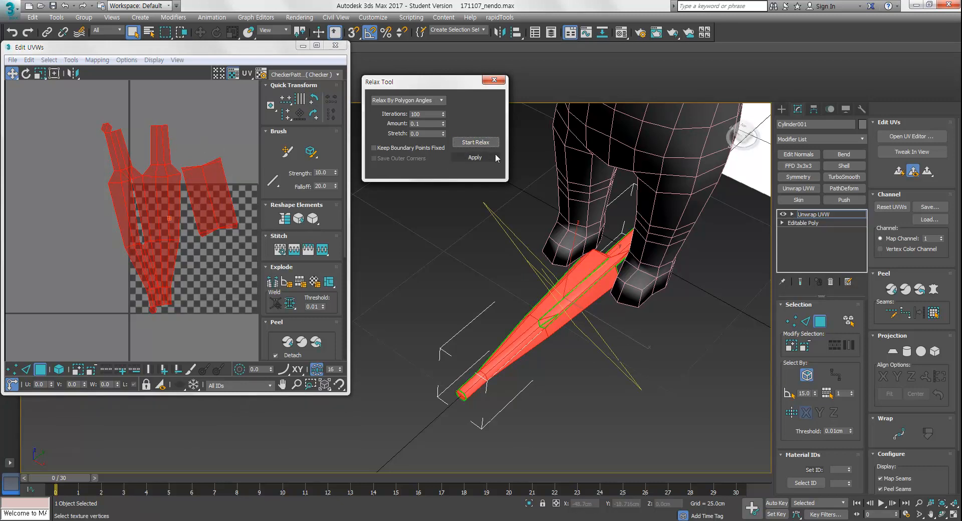
Select the small side strip's UVs and rotate it upright
{"action": "left_click", "coordinate": [203, 146]}
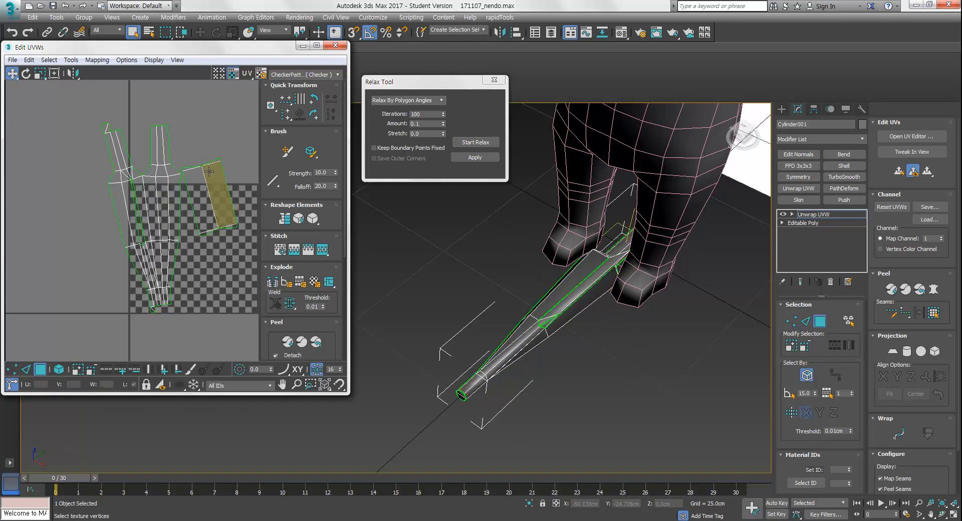
{"action": "left_click_drag", "start_coordinate": [202, 247], "coordinate": [202, 247]}
{"action": "key", "text": "e"}
{"action": "left_click_drag", "start_coordinate": [219, 177], "coordinate": [219, 199]}
{"action": "key", "text": "w"}
{"action": "key", "text": "e"}
{"action": "left_click", "coordinate": [207, 148]}
{"action": "left_click_drag", "start_coordinate": [176, 103], "coordinate": [88, 266]}
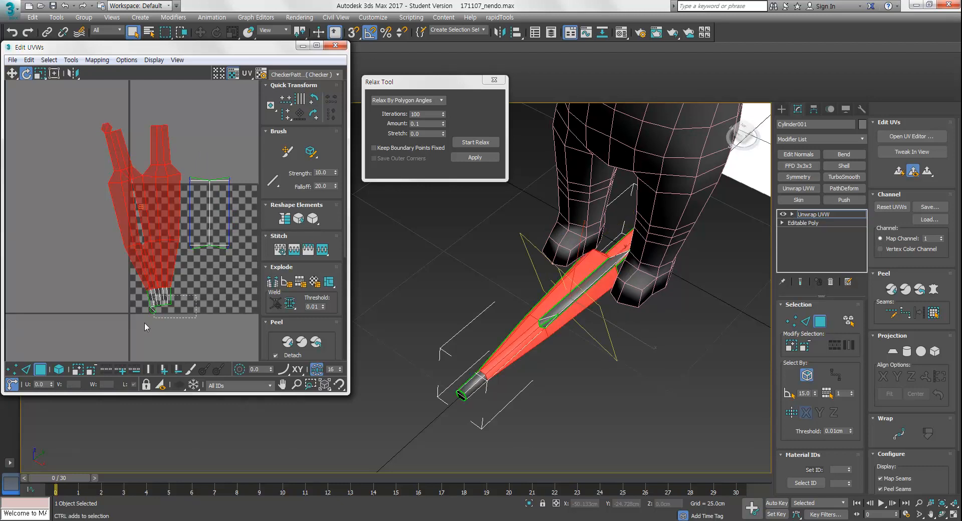
{"action": "left_click_drag", "start_coordinate": [180, 306], "coordinate": [151, 296], "text": "ctrl"}
{"action": "left_click_drag", "start_coordinate": [162, 207], "coordinate": [172, 211]}
Move the upright strip beside the main UV island
{"action": "key", "text": "w"}
{"action": "left_click", "coordinate": [229, 151]}
{"action": "left_click_drag", "start_coordinate": [235, 150], "coordinate": [88, 339]}
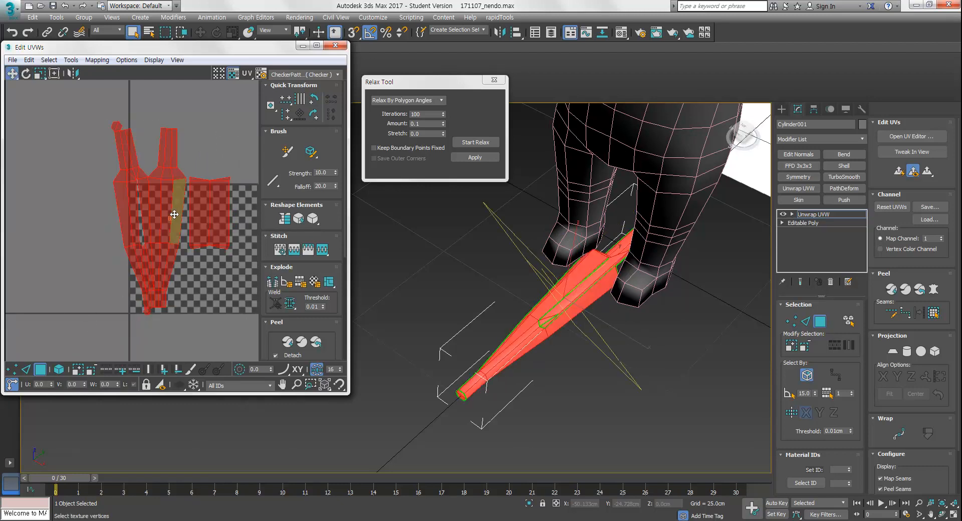
{"action": "left_click_drag", "start_coordinate": [168, 193], "coordinate": [45, 195]}
{"action": "left_click", "coordinate": [153, 243]}
{"action": "middle_click_drag", "start_coordinate": [152, 243], "coordinate": [209, 251]}
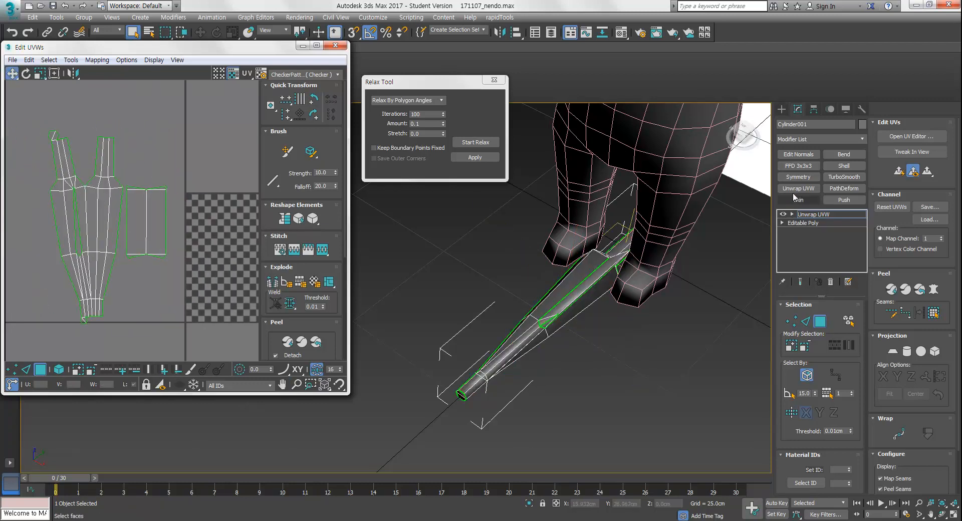
Try to convert the blade to an Editable Poly
{"action": "left_click", "coordinate": [782, 109]}
{"action": "right_click", "coordinate": [590, 272]}
{"action": "mouse_move", "coordinate": [640, 390]}
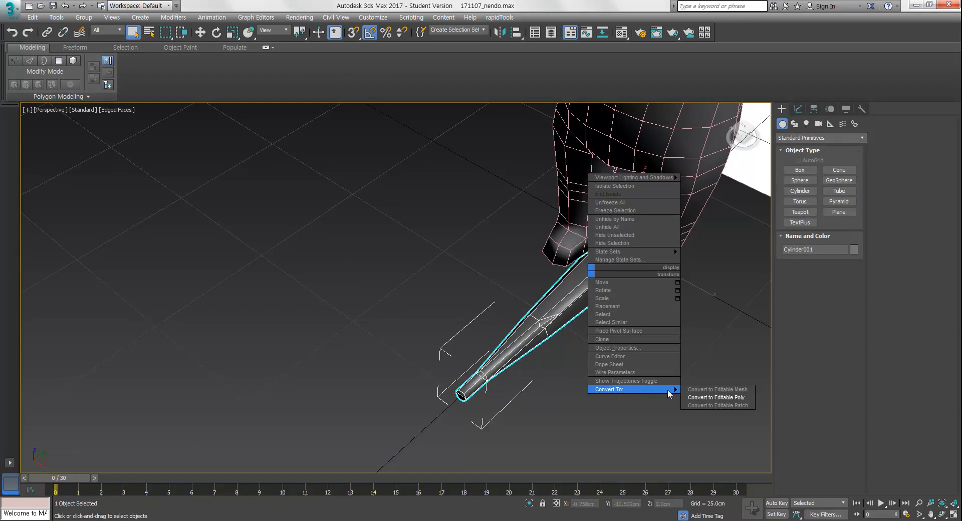
{"action": "left_click", "coordinate": [712, 394]}
Select an edge loop running along the blade in edge mode
{"action": "key", "text": "2"}
{"action": "middle_click_drag", "start_coordinate": [621, 373], "coordinate": [603, 329], "text": "alt"}
{"action": "left_click", "coordinate": [578, 327]}
{"action": "scroll", "coordinate": [611, 299], "scroll_direction": "up", "scroll_amount": 5}
{"action": "key", "text": "alt+l"}
{"action": "key", "text": "ctrl+u"}
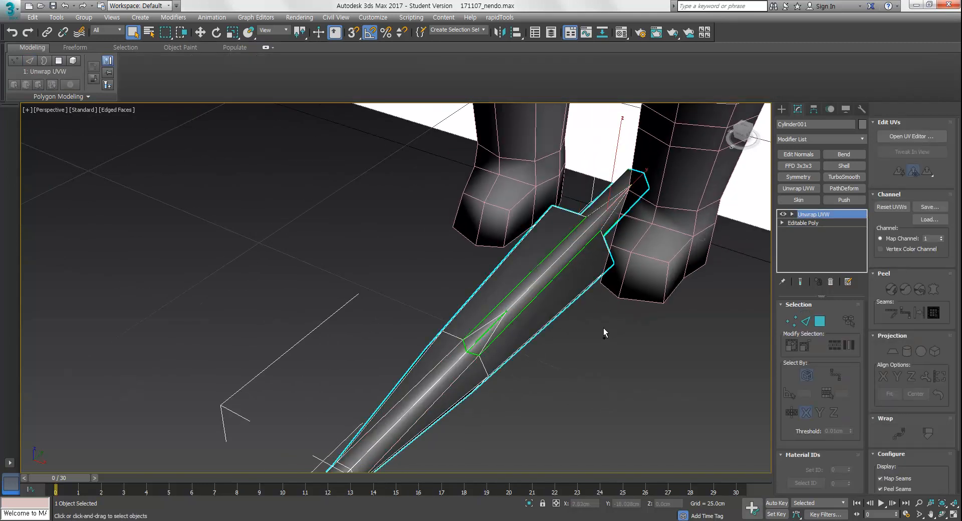
{"action": "middle_click_drag", "start_coordinate": [603, 333], "coordinate": [512, 328], "text": "alt"}
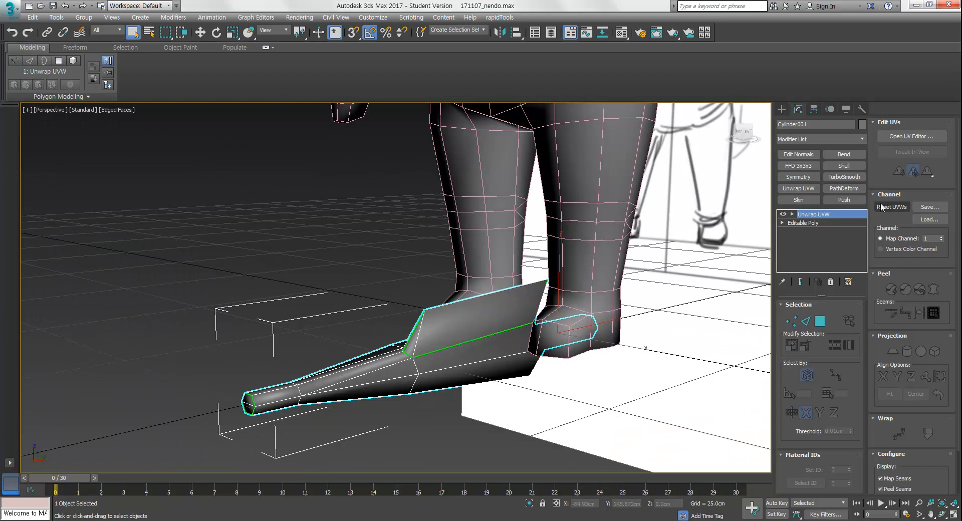
Convert the blade to an Editable Poly
{"action": "right_click", "coordinate": [512, 328]}
{"action": "mouse_move", "coordinate": [577, 450]}
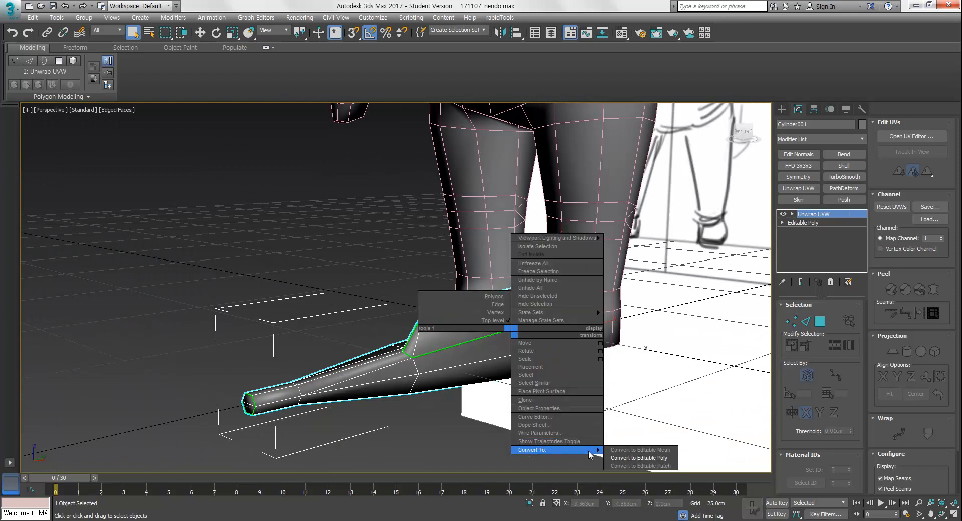
{"action": "left_click", "coordinate": [616, 458]}
{"action": "middle_click_drag", "start_coordinate": [606, 459], "coordinate": [531, 378], "text": "alt"}
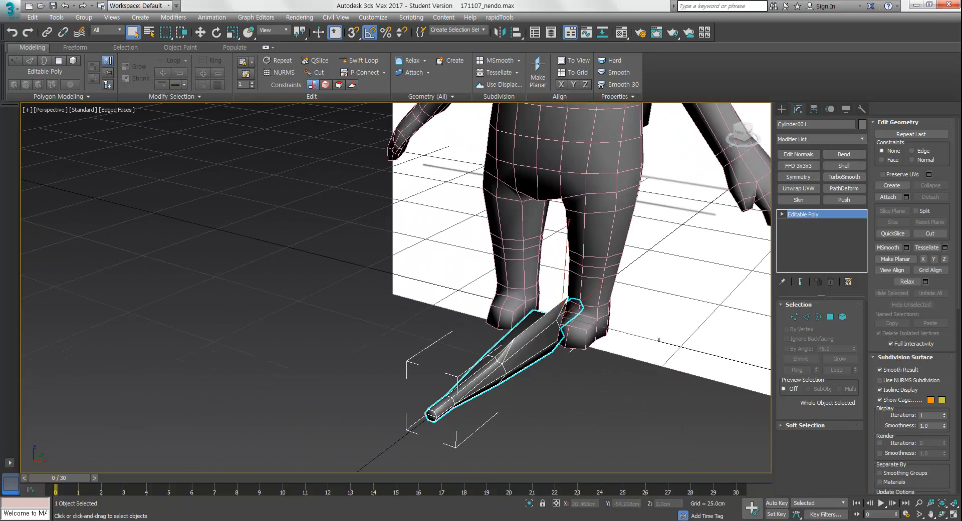
{"action": "mouse_move", "coordinate": [562, 520]}
Add a Symmetry modifier mirroring on the Z axis with Flip enabled
{"action": "left_click", "coordinate": [806, 177]}
{"action": "left_click", "coordinate": [833, 324]}
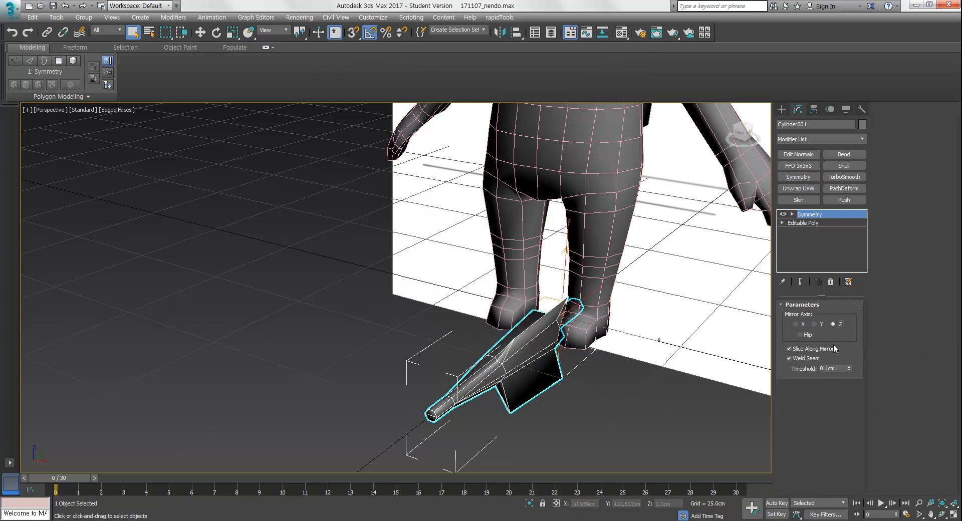
{"action": "left_click", "coordinate": [800, 334]}
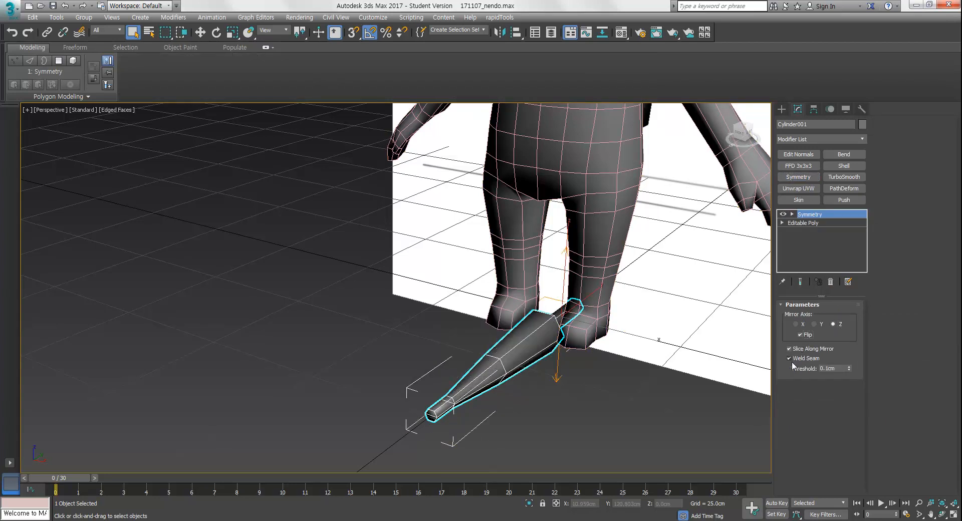
Inspect the mirrored blade from several angles, toggling the Symmetry modifier
{"action": "middle_click_drag", "start_coordinate": [532, 266], "coordinate": [554, 231], "text": "alt"}
{"action": "scroll", "coordinate": [522, 344], "scroll_direction": "up", "scroll_amount": 4}
{"action": "middle_click_drag", "start_coordinate": [545, 295], "coordinate": [529, 316], "text": "alt"}
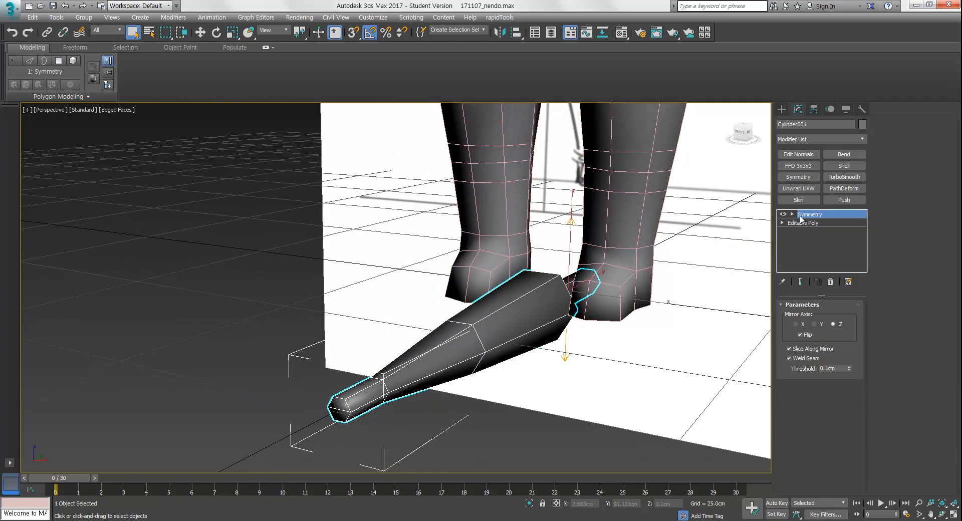
{"action": "middle_click_drag", "start_coordinate": [650, 277], "coordinate": [600, 348], "text": "alt"}
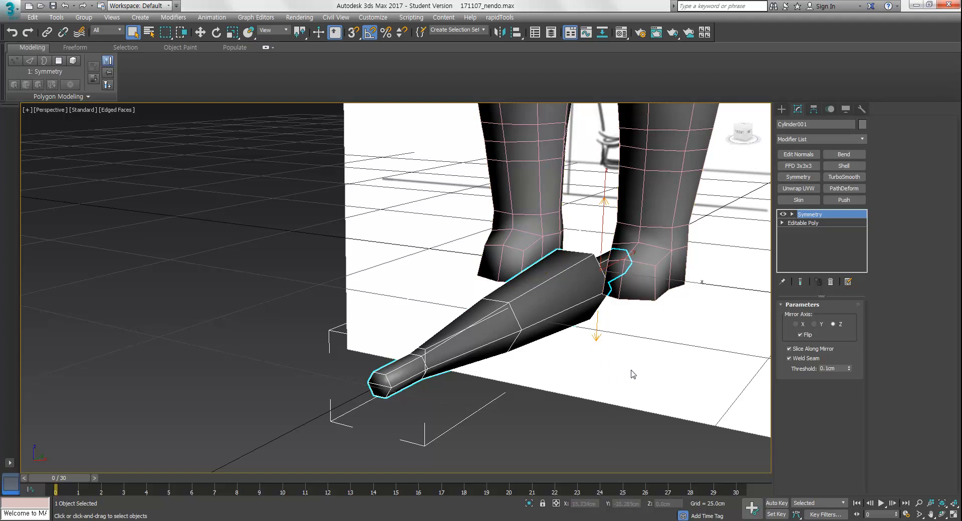
{"action": "left_click", "coordinate": [783, 214]}
{"action": "left_click", "coordinate": [784, 215]}
{"action": "left_click", "coordinate": [784, 214]}
{"action": "left_click", "coordinate": [784, 214]}
{"action": "middle_click_drag", "start_coordinate": [617, 306], "coordinate": [587, 323], "text": "alt"}
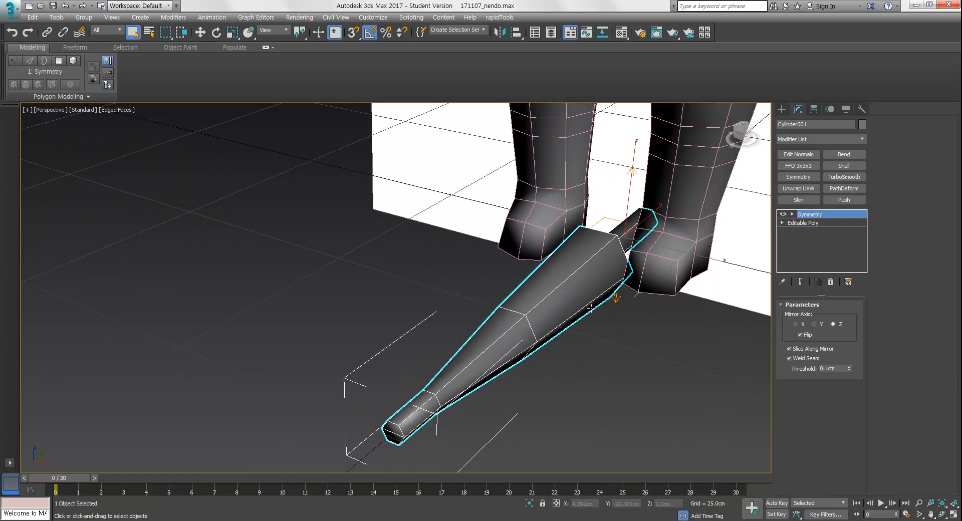
{"action": "middle_click_drag", "start_coordinate": [590, 297], "coordinate": [560, 280], "text": "alt"}
Collapse the blade to an Editable Poly
{"action": "right_click", "coordinate": [559, 279]}
{"action": "mouse_move", "coordinate": [618, 398]}
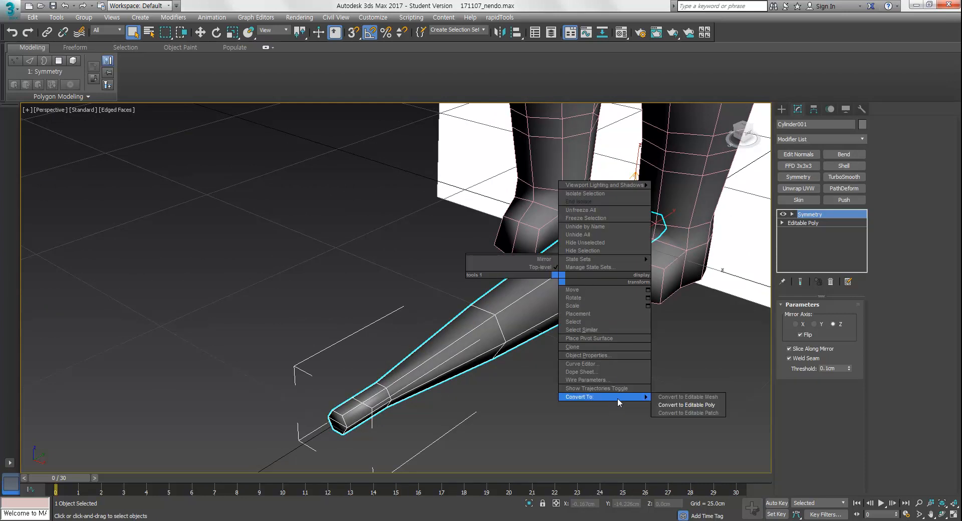
{"action": "left_click", "coordinate": [657, 404]}
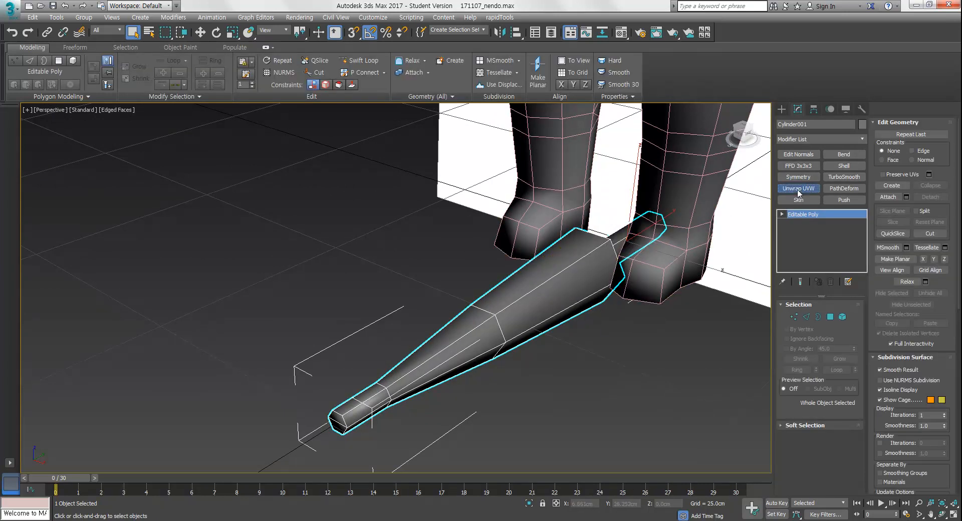
Add an Unwrap UVW modifier and open the UV Editor in polygon selection mode
{"action": "left_click", "coordinate": [798, 188]}
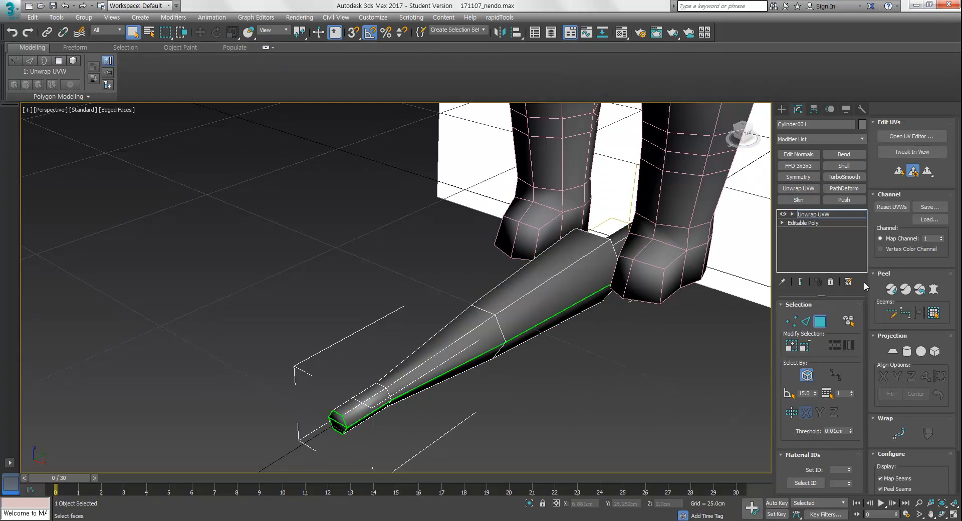
{"action": "left_click", "coordinate": [907, 137]}
{"action": "mouse_move", "coordinate": [201, 261]}
{"action": "middle_mouse_down"}
{"action": "mouse_move", "coordinate": [194, 294]}
{"action": "mouse_move", "coordinate": [193, 235]}
{"action": "mouse_move", "coordinate": [210, 264]}
{"action": "mouse_move", "coordinate": [199, 251]}
{"action": "middle_mouse_up"}
{"action": "scroll", "coordinate": [196, 261], "scroll_direction": "up", "scroll_amount": 4}
{"action": "scroll", "coordinate": [197, 219], "scroll_direction": "down", "scroll_amount": 1}
{"action": "key", "text": "3"}
{"action": "key", "text": "3"}
{"action": "left_click", "coordinate": [61, 374]}
Select and rearrange the blade's UV islands in the editor
{"action": "left_click_drag", "start_coordinate": [178, 222], "coordinate": [121, 231]}
{"action": "middle_click_drag", "start_coordinate": [213, 237], "coordinate": [226, 278]}
{"action": "left_click_drag", "start_coordinate": [118, 165], "coordinate": [131, 151]}
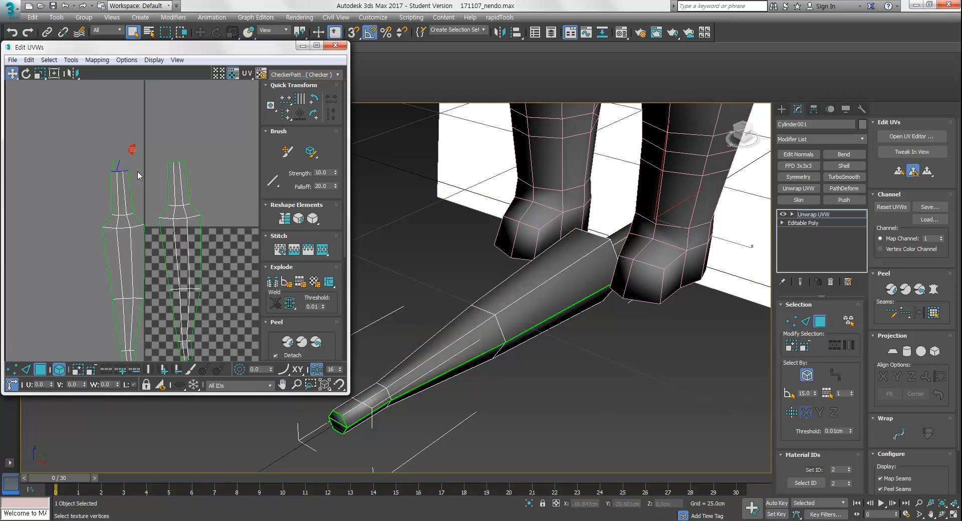
{"action": "middle_click_drag", "start_coordinate": [170, 341], "coordinate": [159, 247]}
{"action": "left_click_drag", "start_coordinate": [159, 274], "coordinate": [156, 310]}
{"action": "mouse_move", "coordinate": [166, 246]}
{"action": "middle_mouse_down"}
{"action": "mouse_move", "coordinate": [185, 315]}
{"action": "mouse_move", "coordinate": [182, 253]}
{"action": "middle_mouse_up"}
{"action": "left_click_drag", "start_coordinate": [179, 274], "coordinate": [165, 334]}
{"action": "middle_click_drag", "start_coordinate": [163, 200], "coordinate": [182, 295]}
{"action": "left_click_drag", "start_coordinate": [168, 148], "coordinate": [133, 180], "text": "ctrl"}
Apply a Planar projection aligned to the Y axis to the selected faces
{"action": "left_click", "coordinate": [894, 352]}
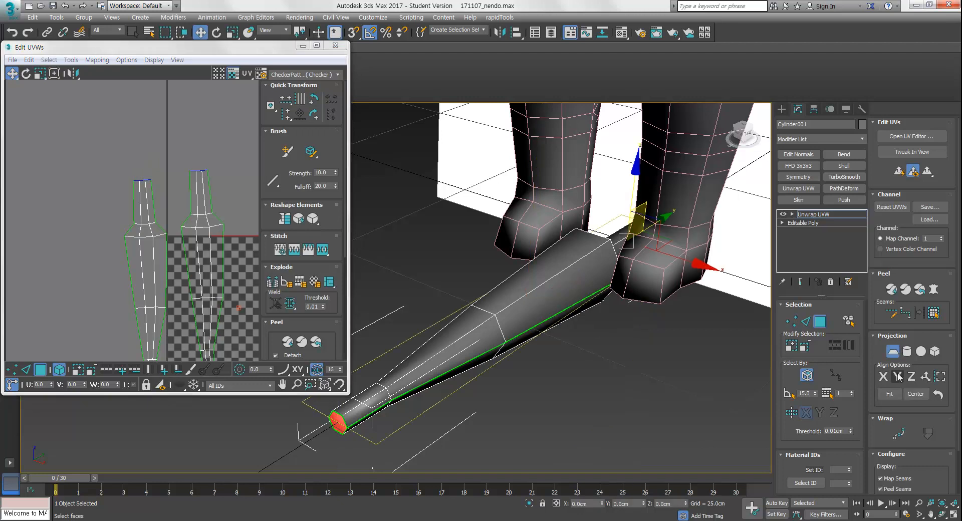
{"action": "left_click", "coordinate": [898, 377]}
{"action": "left_click", "coordinate": [895, 352]}
Select the polygons of the blade's main UV island
{"action": "middle_click_drag", "start_coordinate": [204, 286], "coordinate": [214, 348]}
{"action": "left_click", "coordinate": [175, 173]}
{"action": "middle_click_drag", "start_coordinate": [150, 208], "coordinate": [178, 178]}
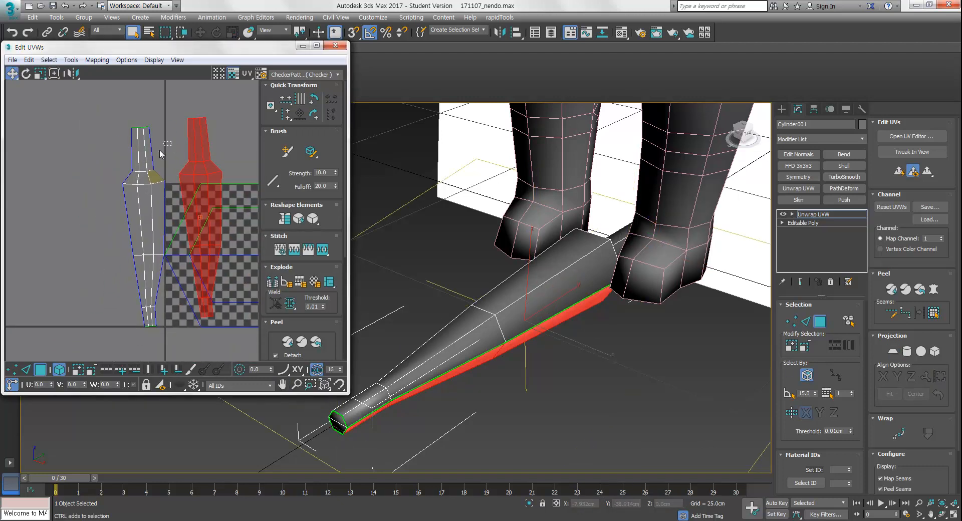
{"action": "left_click", "coordinate": [155, 188], "text": "ctrl"}
{"action": "middle_click_drag", "start_coordinate": [177, 213], "coordinate": [122, 214]}
{"action": "left_click", "coordinate": [166, 231], "text": "ctrl"}
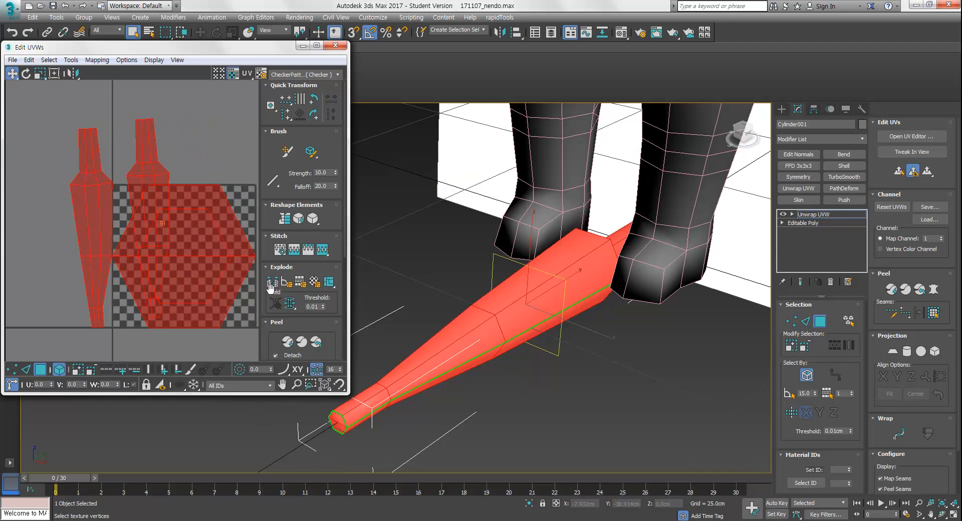
Open the Relax Tool, choose Relax By Polygon Angles, and run a relax on the selection
{"action": "left_click_drag", "start_coordinate": [315, 219], "coordinate": [314, 238]}
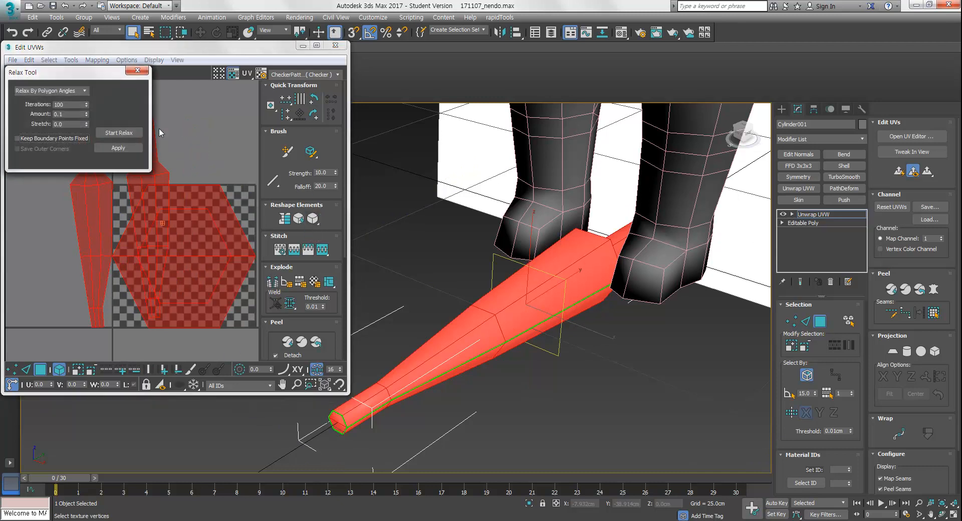
{"action": "left_click", "coordinate": [50, 91]}
{"action": "left_click", "coordinate": [45, 115]}
{"action": "left_click", "coordinate": [118, 132]}
{"action": "left_click", "coordinate": [125, 137]}
Move the Relax Tool dialog aside and reposition the relaxed island in the editor
{"action": "middle_click_drag", "start_coordinate": [189, 219], "coordinate": [215, 268]}
{"action": "left_click_drag", "start_coordinate": [105, 73], "coordinate": [481, 113]}
{"action": "middle_click_drag", "start_coordinate": [120, 267], "coordinate": [136, 183]}
{"action": "scroll", "coordinate": [146, 221], "scroll_direction": "down", "scroll_amount": 3}
{"action": "middle_click_drag", "start_coordinate": [146, 222], "coordinate": [140, 237]}
{"action": "left_click", "coordinate": [218, 167]}
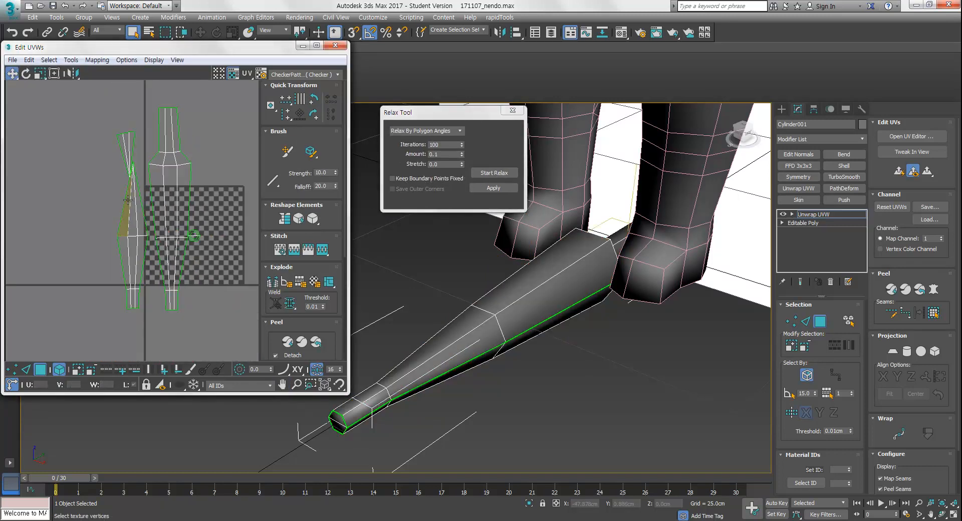
Select the second UV island and apply the relax to it
{"action": "key", "text": "ctrl+a"}
{"action": "left_click", "coordinate": [134, 156]}
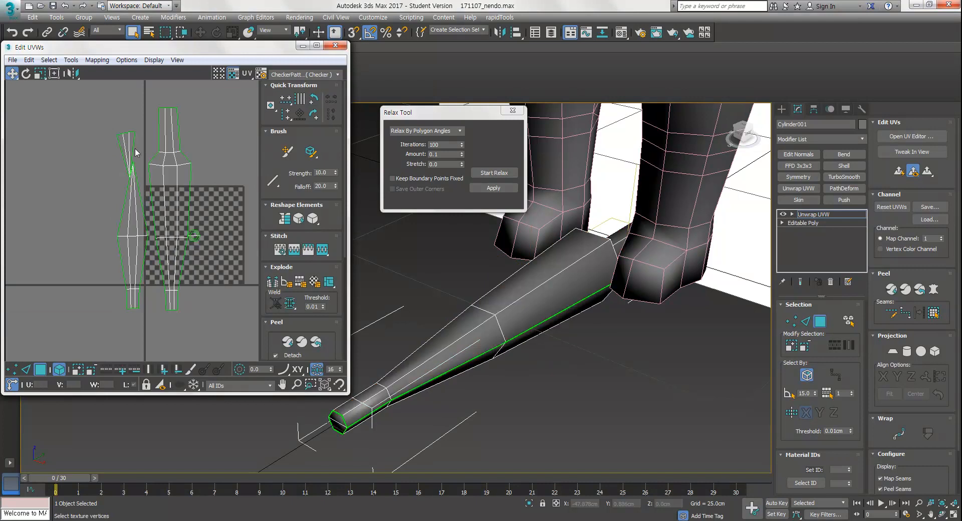
{"action": "left_click_drag", "start_coordinate": [113, 310], "coordinate": [113, 311]}
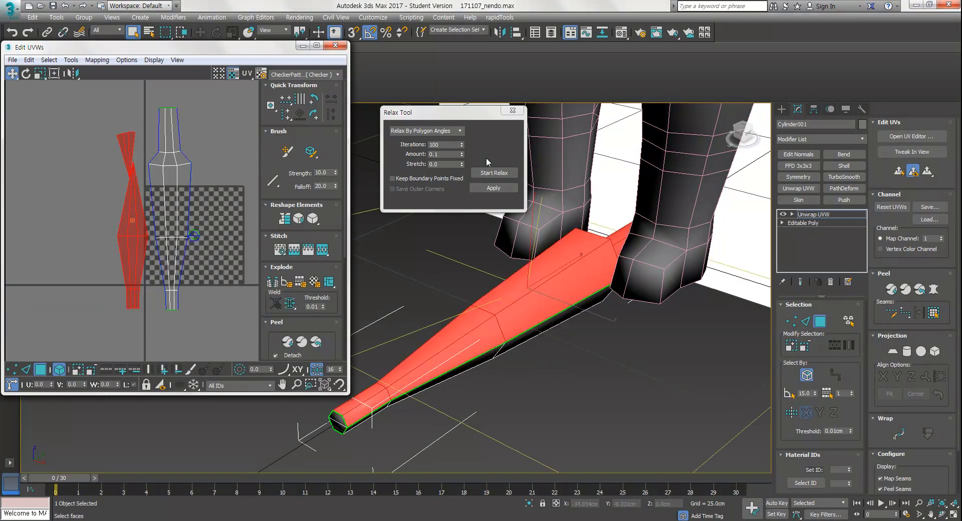
{"action": "left_click", "coordinate": [498, 188]}
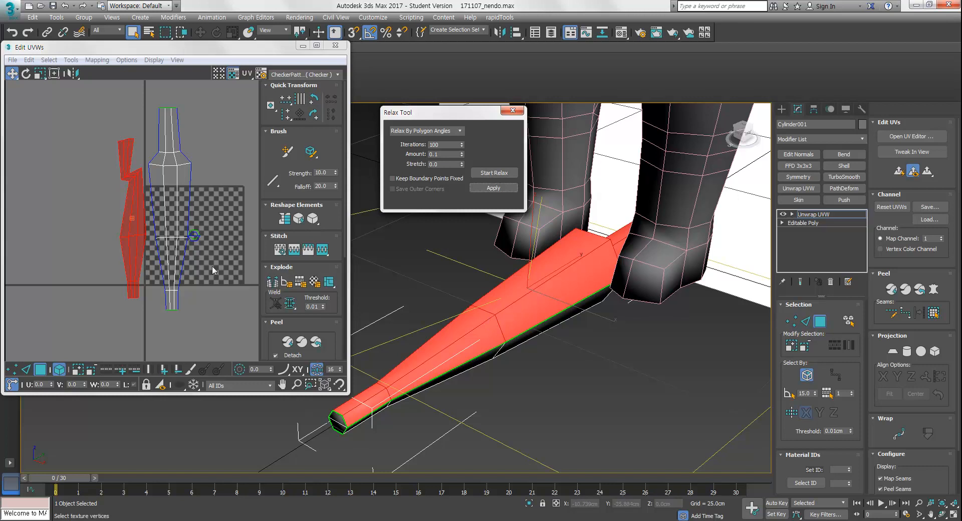
Select the island's faces and mirror them vertically
{"action": "left_click", "coordinate": [183, 206]}
{"action": "scroll", "coordinate": [200, 202], "scroll_direction": "up", "scroll_amount": 3}
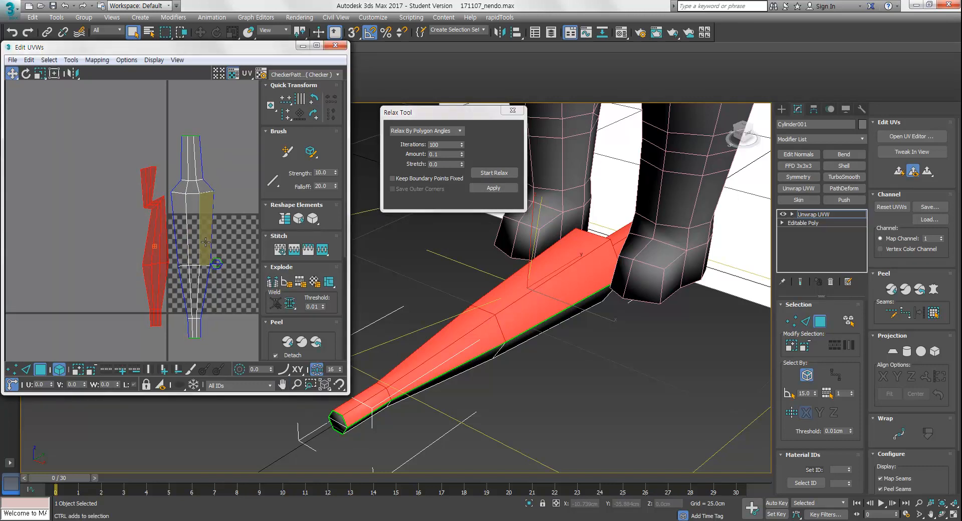
{"action": "scroll", "coordinate": [200, 202], "scroll_direction": "down", "scroll_amount": 2}
{"action": "mouse_move", "coordinate": [206, 239]}
{"action": "middle_mouse_down"}
{"action": "mouse_move", "coordinate": [210, 266]}
{"action": "mouse_move", "coordinate": [205, 244]}
{"action": "mouse_move", "coordinate": [216, 234]}
{"action": "middle_mouse_up"}
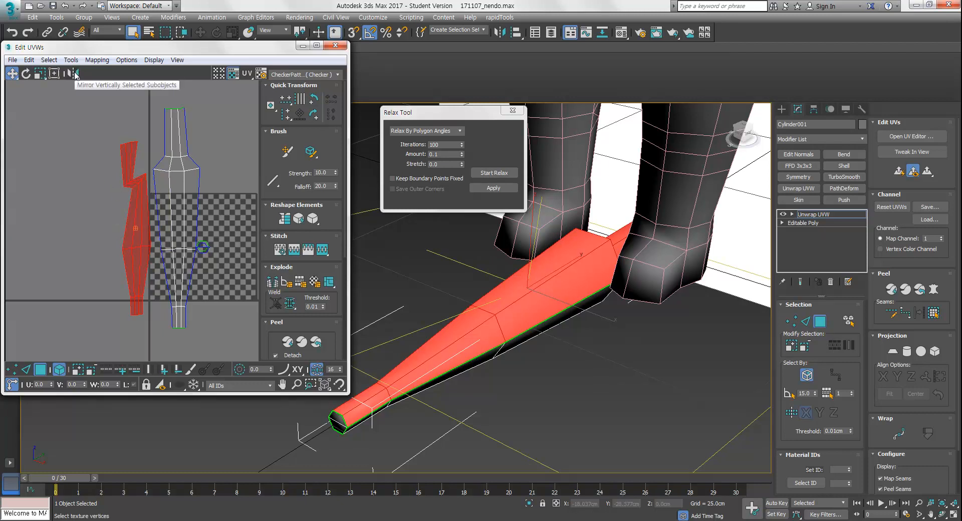
{"action": "left_click", "coordinate": [72, 73]}
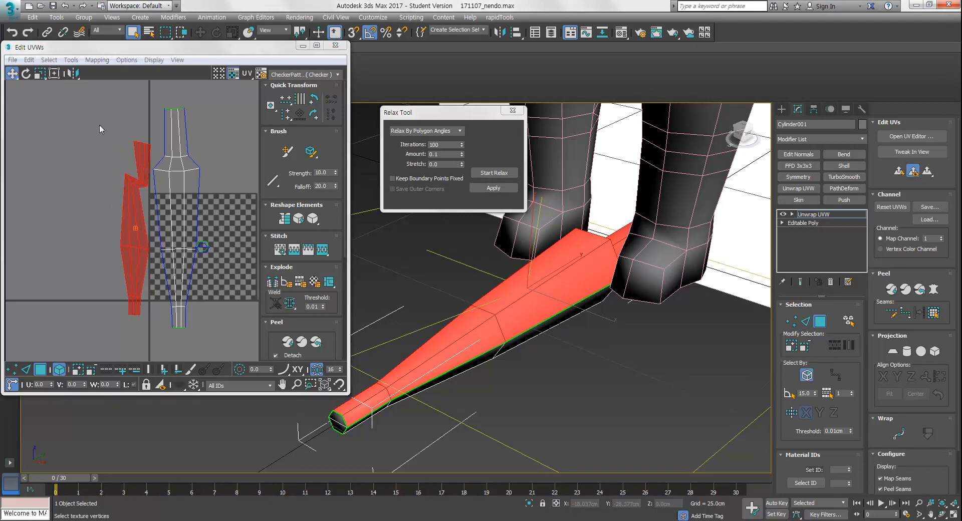
Relax the mirrored island again with the Relax Tool
{"action": "left_click", "coordinate": [494, 188]}
{"action": "left_click", "coordinate": [495, 173]}
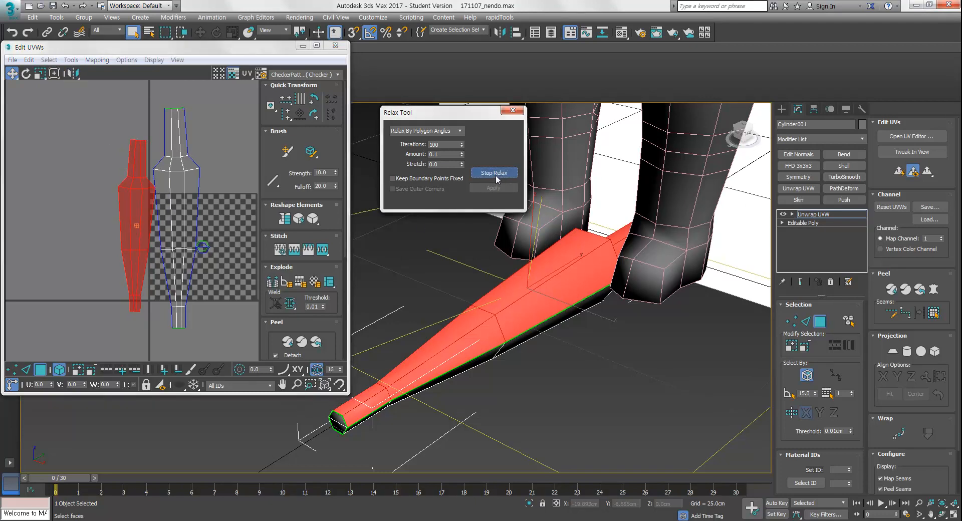
{"action": "left_click", "coordinate": [498, 175]}
Scale and move the relaxed island beside the main UV island
{"action": "middle_click_drag", "start_coordinate": [189, 180], "coordinate": [170, 198]}
{"action": "key", "text": "e"}
{"action": "key", "text": "r"}
{"action": "left_click_drag", "start_coordinate": [116, 216], "coordinate": [118, 200]}
{"action": "key", "text": "w"}
{"action": "middle_click_drag", "start_coordinate": [135, 191], "coordinate": [149, 196]}
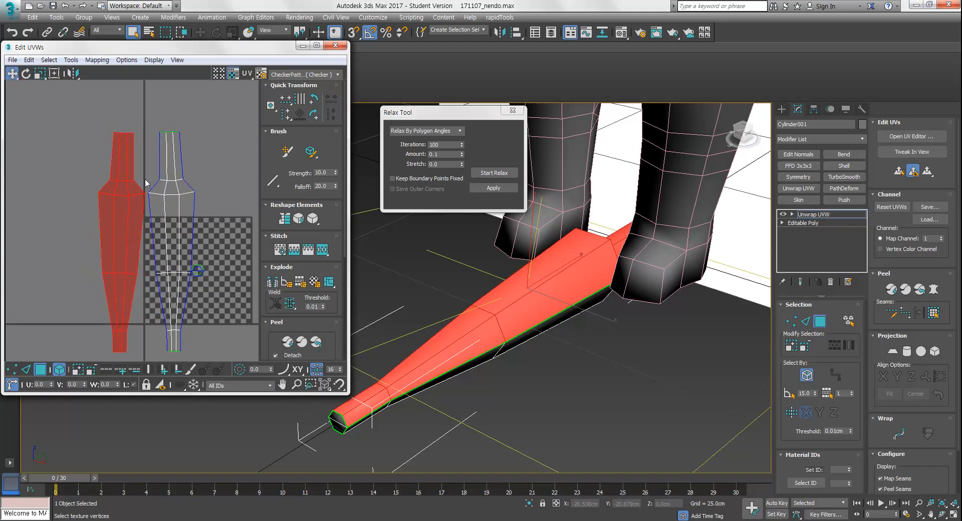
Stitch the two blade UV islands together along their shared seam edges
{"action": "left_click", "coordinate": [146, 175]}
{"action": "mouse_move", "coordinate": [163, 232]}
{"action": "middle_mouse_down"}
{"action": "mouse_move", "coordinate": [166, 215]}
{"action": "mouse_move", "coordinate": [159, 238]}
{"action": "middle_mouse_up"}
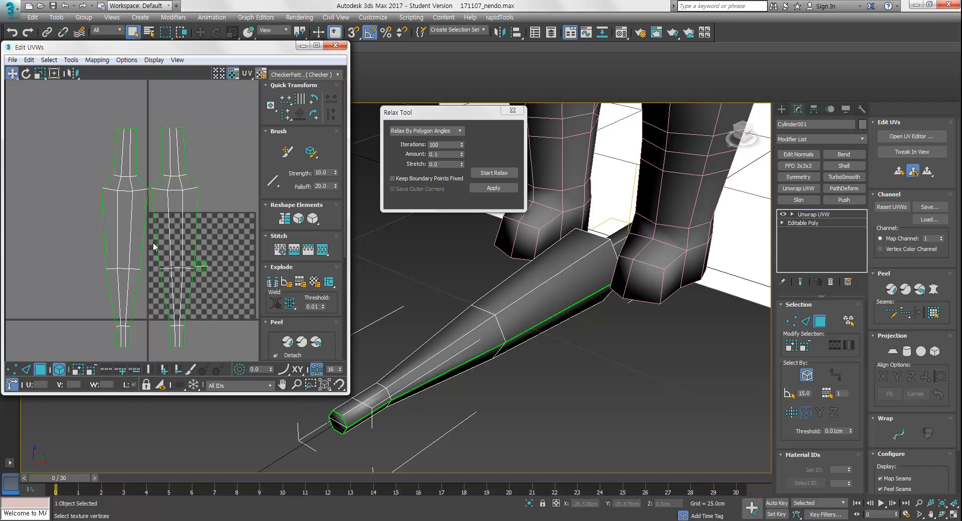
{"action": "key", "text": "2"}
{"action": "left_click", "coordinate": [148, 262]}
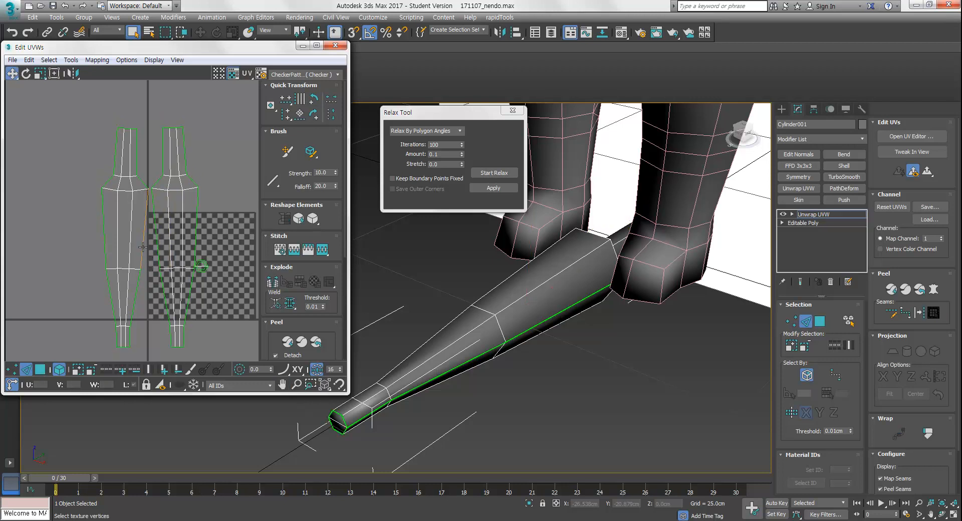
{"action": "left_click", "coordinate": [143, 248]}
{"action": "left_click", "coordinate": [143, 332]}
{"action": "left_click", "coordinate": [147, 247]}
{"action": "left_click", "coordinate": [321, 249]}
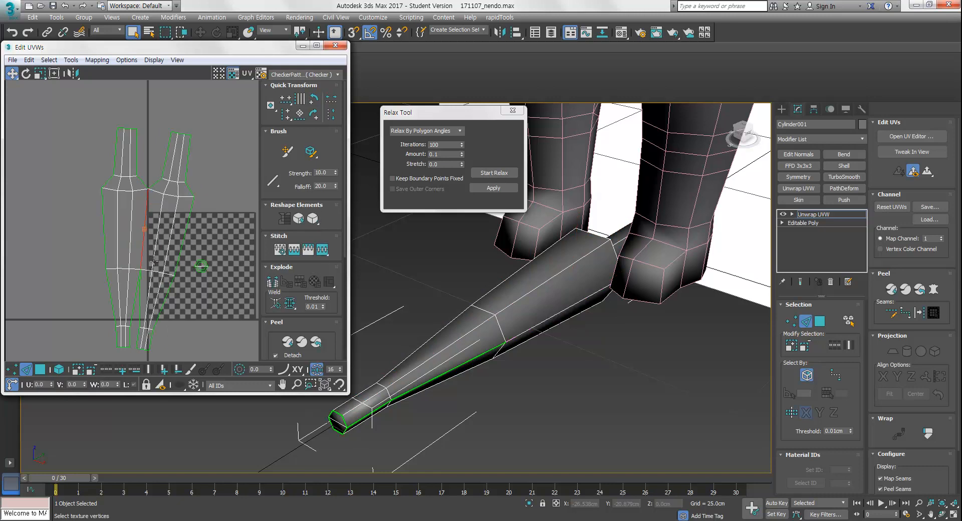
Stitch the remaining seam edges between the two UV islands
{"action": "middle_click_drag", "start_coordinate": [146, 270], "coordinate": [151, 318]}
{"action": "left_click", "coordinate": [133, 176]}
{"action": "middle_click_drag", "start_coordinate": [226, 304], "coordinate": [227, 208]}
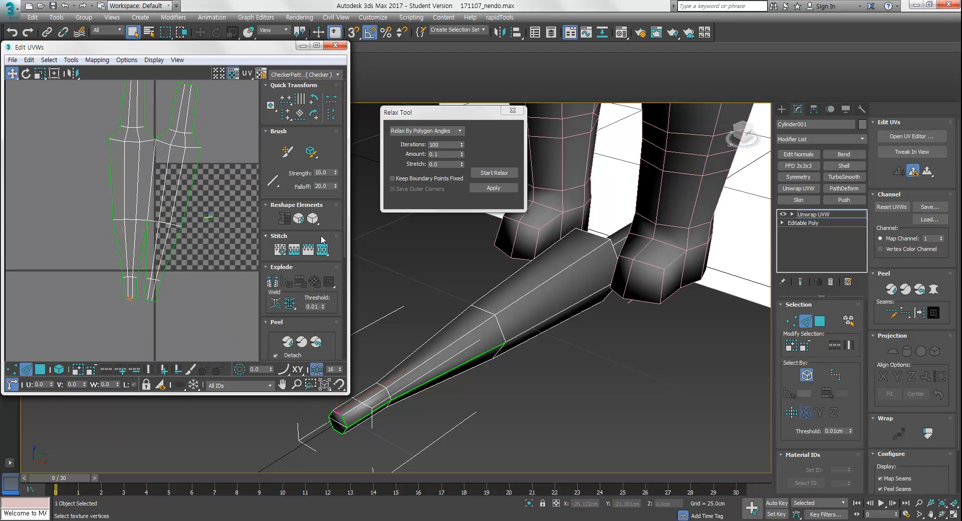
{"action": "left_click", "coordinate": [318, 255]}
{"action": "scroll", "coordinate": [196, 310], "scroll_direction": "down", "scroll_amount": 1}
{"action": "left_click", "coordinate": [195, 311]}
{"action": "scroll", "coordinate": [186, 236], "scroll_direction": "down", "scroll_amount": 2}
{"action": "middle_click_drag", "start_coordinate": [188, 216], "coordinate": [191, 245]}
Select all UV faces and relax them with the Relax Tool
{"action": "key", "text": "3"}
{"action": "key", "text": "ctrl+a"}
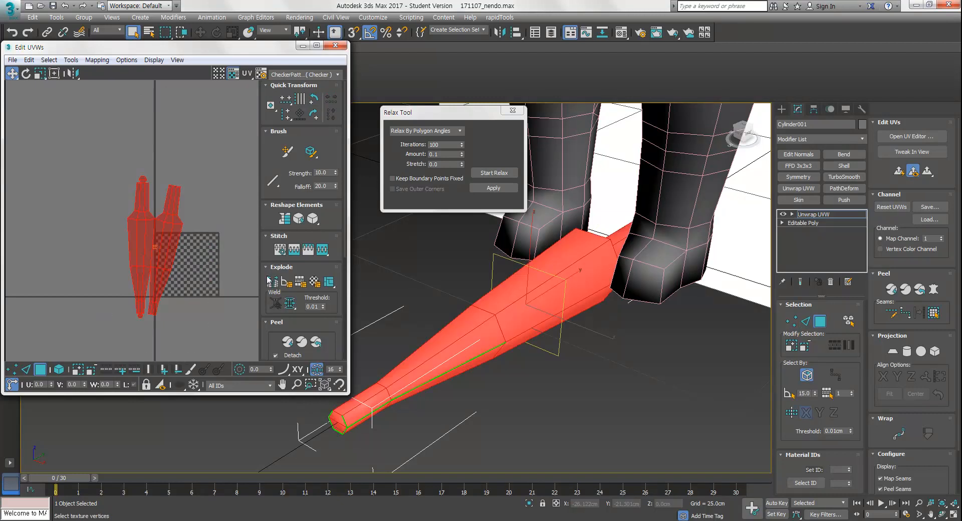
{"action": "left_click", "coordinate": [495, 173]}
{"action": "left_click", "coordinate": [500, 174]}
Rotate the UV islands slightly and close the Relax Tool
{"action": "middle_click_drag", "start_coordinate": [185, 318], "coordinate": [179, 307]}
{"action": "key", "text": "e"}
{"action": "left_click_drag", "start_coordinate": [169, 219], "coordinate": [168, 224]}
{"action": "left_click", "coordinate": [512, 110]}
Convert the blade to Editable Poly, collapsing its modifier stack
{"action": "middle_click_drag", "start_coordinate": [570, 232], "coordinate": [575, 236]}
{"action": "left_click", "coordinate": [783, 109]}
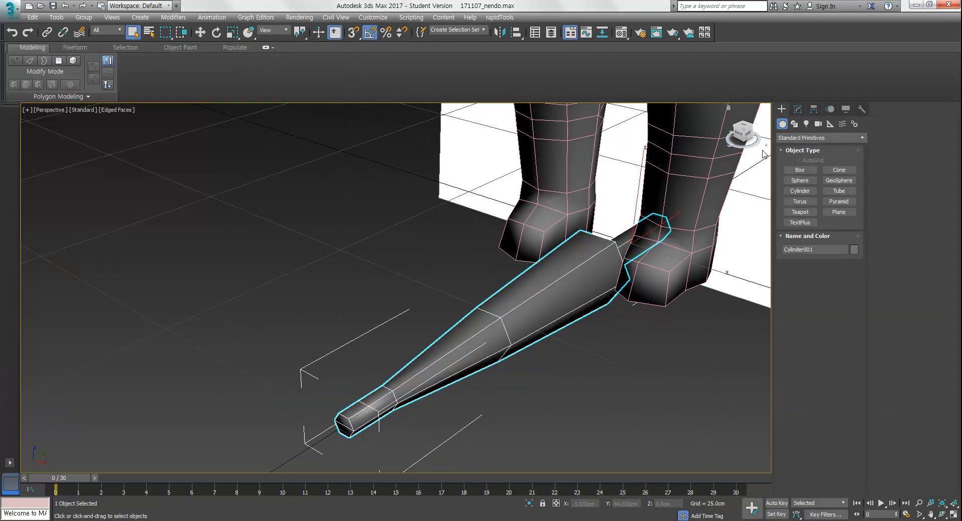
{"action": "right_click", "coordinate": [583, 284]}
{"action": "mouse_move", "coordinate": [644, 402]}
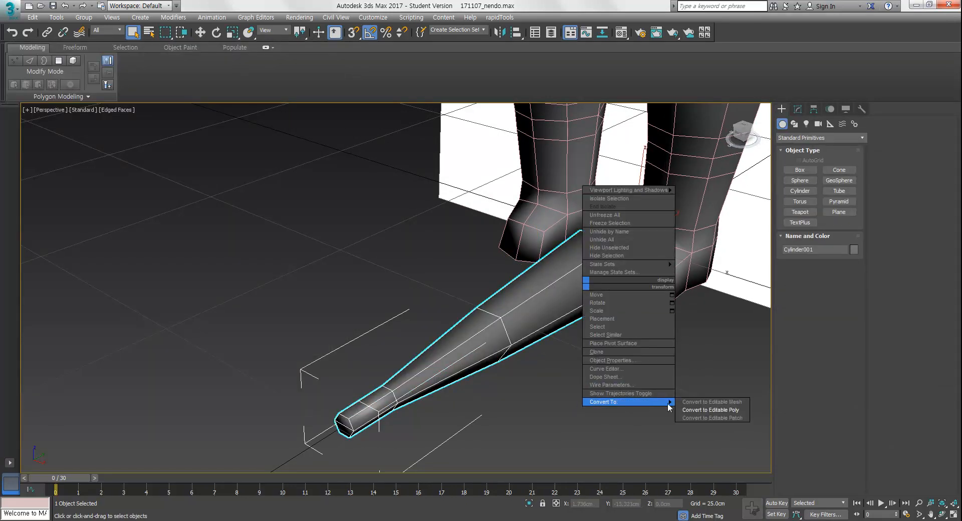
{"action": "left_click", "coordinate": [711, 410]}
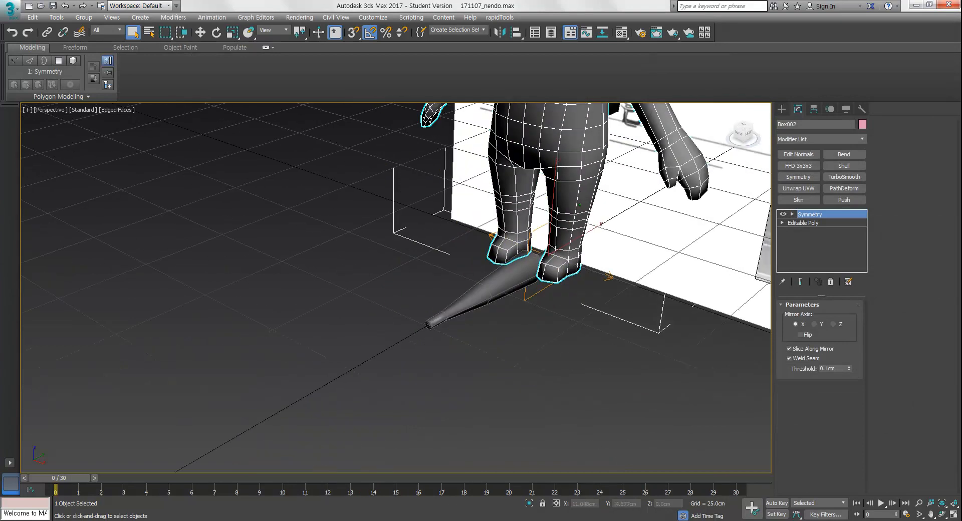
Exit isolation mode to bring back the whole character
{"action": "middle_click_drag", "start_coordinate": [539, 181], "coordinate": [528, 296]}
{"action": "left_click", "coordinate": [514, 181]}
{"action": "scroll", "coordinate": [514, 180], "scroll_direction": "down", "scroll_amount": 2}
{"action": "middle_click_drag", "start_coordinate": [561, 187], "coordinate": [592, 184], "text": "alt"}
{"action": "scroll", "coordinate": [546, 278], "scroll_direction": "down", "scroll_amount": 2}
{"action": "middle_click_drag", "start_coordinate": [549, 245], "coordinate": [547, 301]}
{"action": "left_click", "coordinate": [546, 280], "text": "ctrl"}
{"action": "middle_click_drag", "start_coordinate": [547, 301], "coordinate": [579, 305], "text": "alt"}
{"action": "key", "text": "alt+q"}
{"action": "scroll", "coordinate": [579, 305], "scroll_direction": "down", "scroll_amount": 2}
{"action": "left_click", "coordinate": [590, 300]}
Turn off the Symmetry modifier on the head and on the body
{"action": "left_click", "coordinate": [486, 223]}
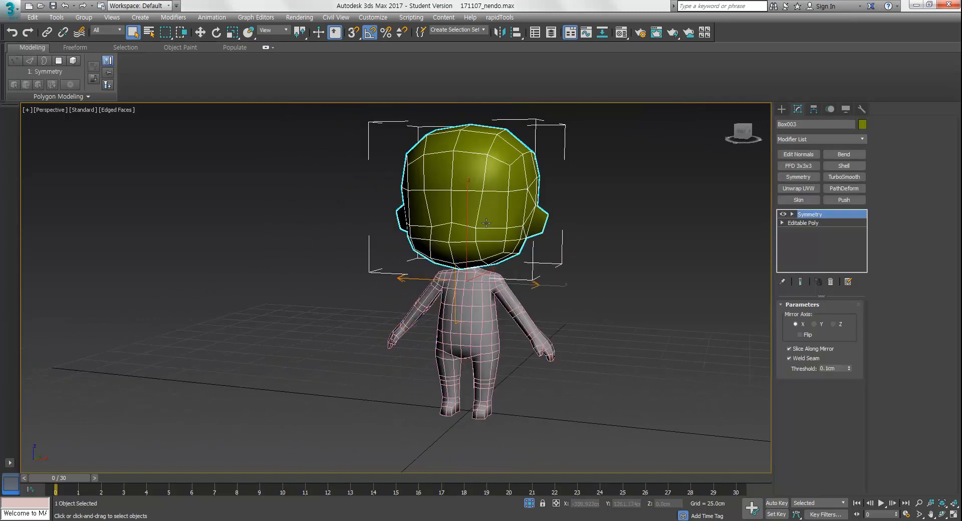
{"action": "left_click", "coordinate": [486, 299]}
{"action": "left_click", "coordinate": [489, 225]}
{"action": "left_click", "coordinate": [484, 294]}
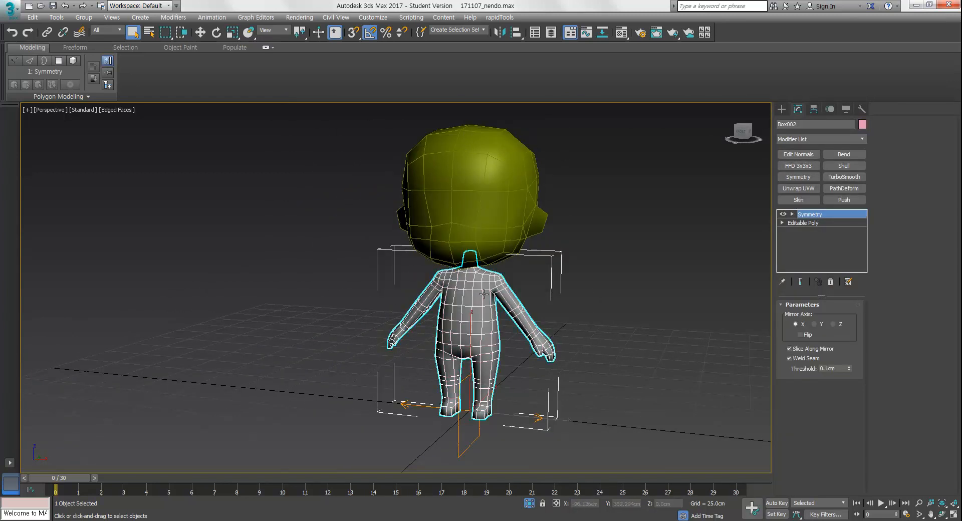
{"action": "left_click", "coordinate": [488, 225]}
{"action": "left_click", "coordinate": [484, 295]}
{"action": "left_click", "coordinate": [488, 224]}
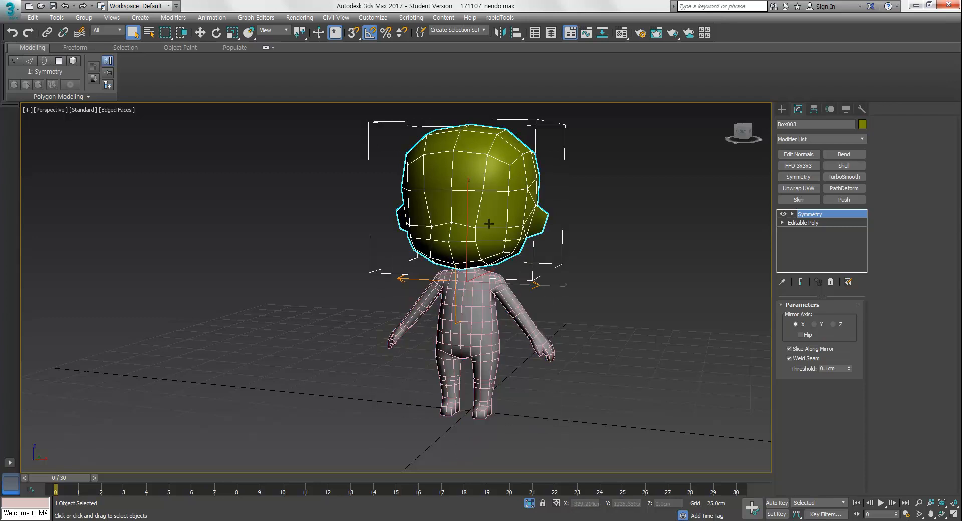
{"action": "left_click", "coordinate": [784, 215]}
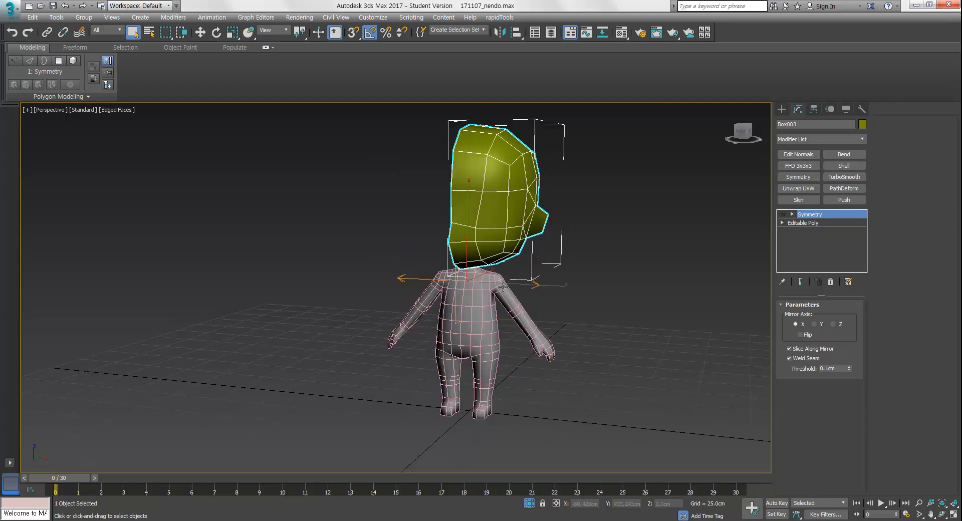
{"action": "left_click", "coordinate": [472, 295]}
{"action": "left_click", "coordinate": [784, 215]}
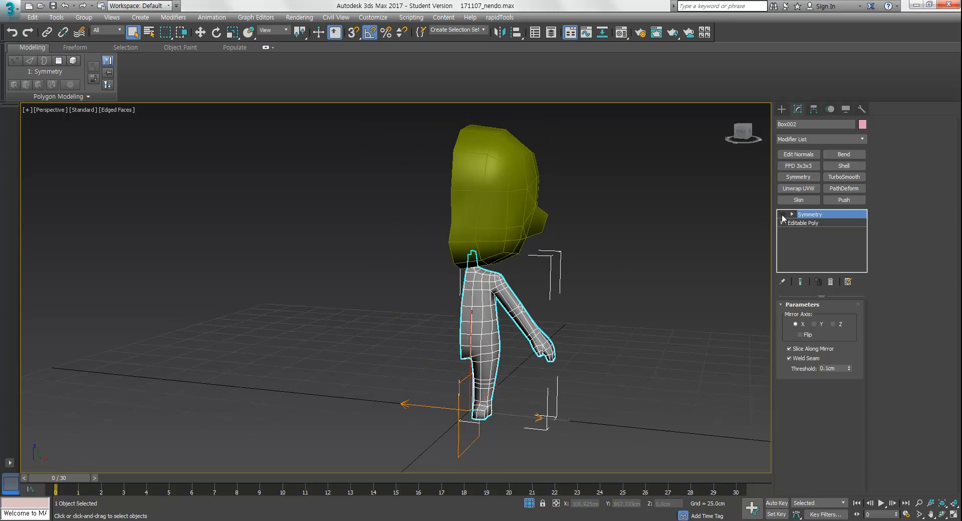
Examine the reference photo of the suited figurine beside the model
{"action": "middle_click_drag", "start_coordinate": [550, 293], "coordinate": [592, 300], "text": "alt"}
{"action": "left_click", "coordinate": [600, 300]}
{"action": "left_click", "coordinate": [506, 251]}
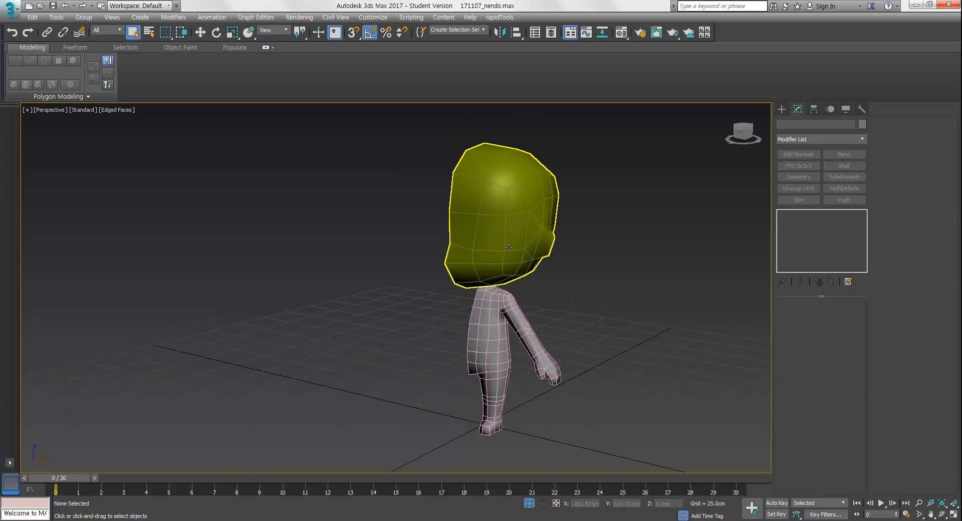
{"action": "middle_click_drag", "start_coordinate": [526, 312], "coordinate": [544, 326], "text": "alt"}
{"action": "key", "text": "alt+w"}
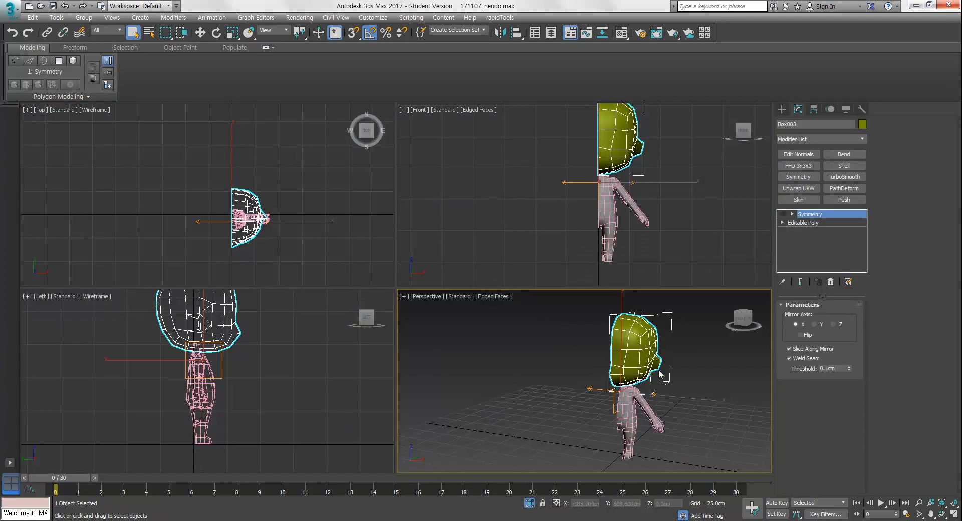
{"action": "left_click", "coordinate": [530, 505]}
{"action": "key", "text": "alt+w"}
{"action": "middle_click_drag", "start_coordinate": [575, 401], "coordinate": [394, 379]}
{"action": "middle_click_drag", "start_coordinate": [514, 361], "coordinate": [494, 367]}
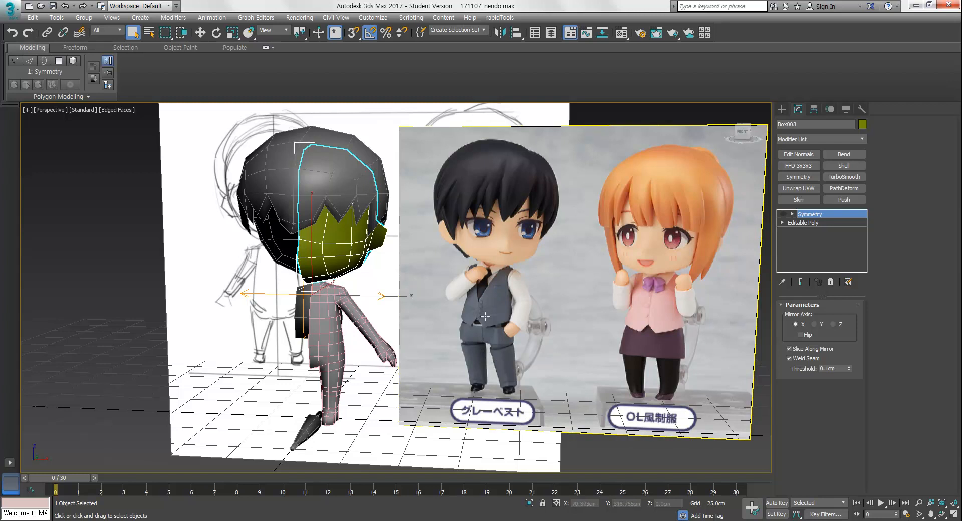
{"action": "scroll", "coordinate": [475, 321], "scroll_direction": "up", "scroll_amount": 8}
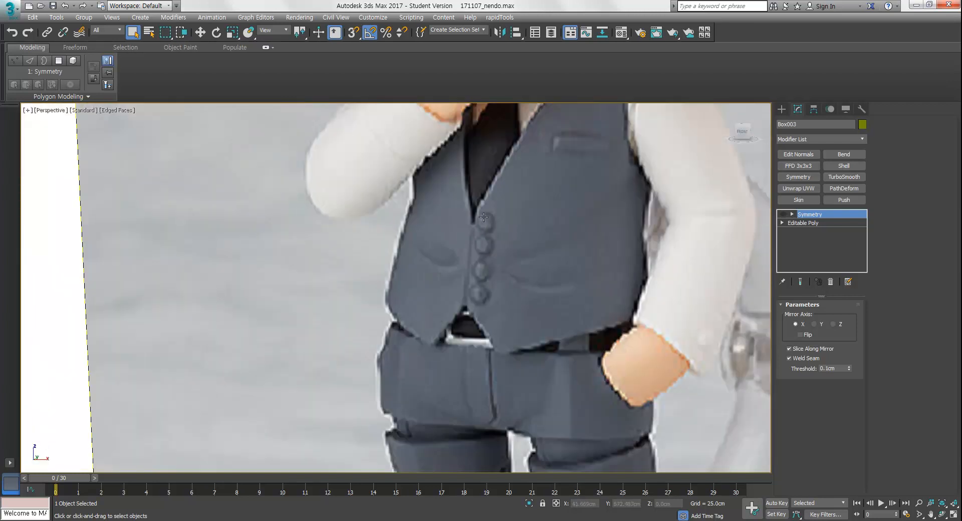
{"action": "scroll", "coordinate": [484, 220], "scroll_direction": "down", "scroll_amount": 8}
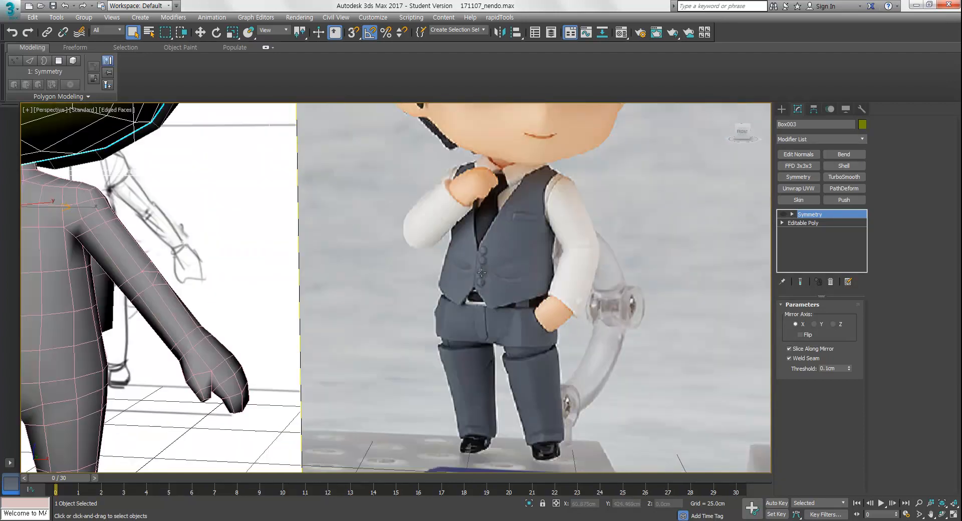
{"action": "scroll", "coordinate": [438, 294], "scroll_direction": "up", "scroll_amount": 2}
{"action": "scroll", "coordinate": [476, 298], "scroll_direction": "down", "scroll_amount": 6}
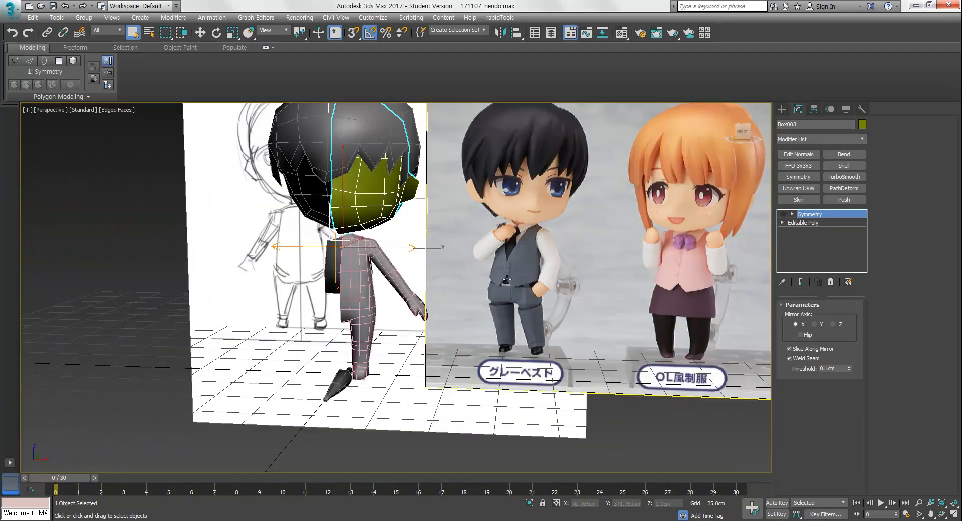
{"action": "scroll", "coordinate": [508, 301], "scroll_direction": "up", "scroll_amount": 7}
{"action": "scroll", "coordinate": [509, 301], "scroll_direction": "up", "scroll_amount": 5}
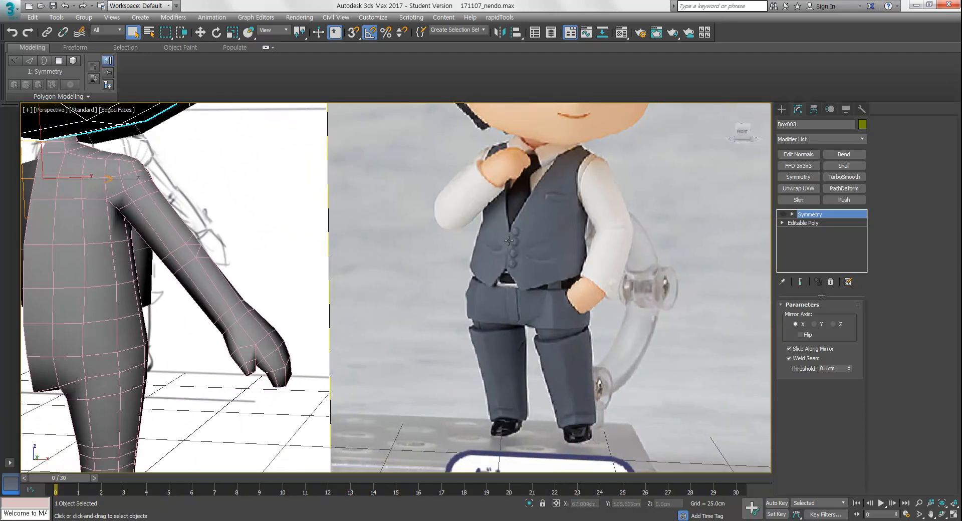
{"action": "scroll", "coordinate": [506, 280], "scroll_direction": "down", "scroll_amount": 6}
{"action": "scroll", "coordinate": [504, 262], "scroll_direction": "up", "scroll_amount": 1}
{"action": "scroll", "coordinate": [501, 264], "scroll_direction": "down", "scroll_amount": 4}
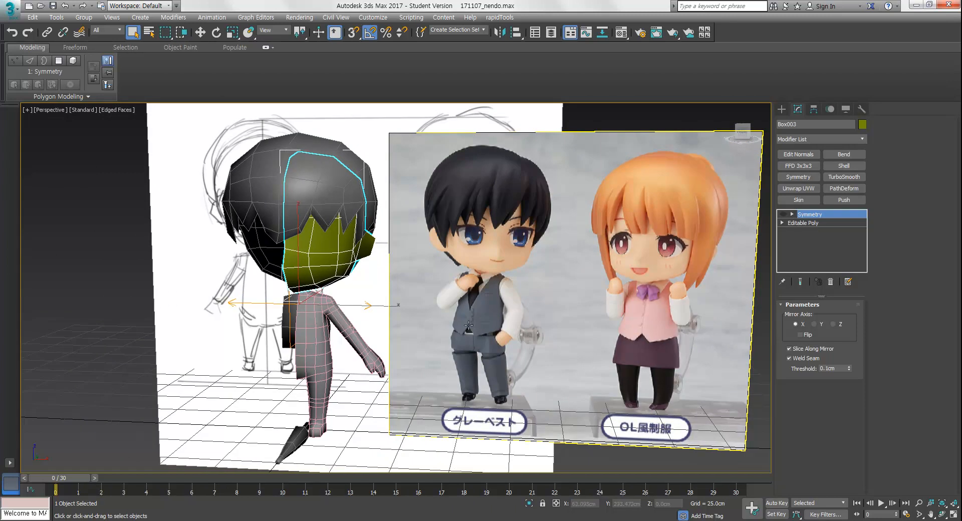
{"action": "scroll", "coordinate": [476, 330], "scroll_direction": "up", "scroll_amount": 5}
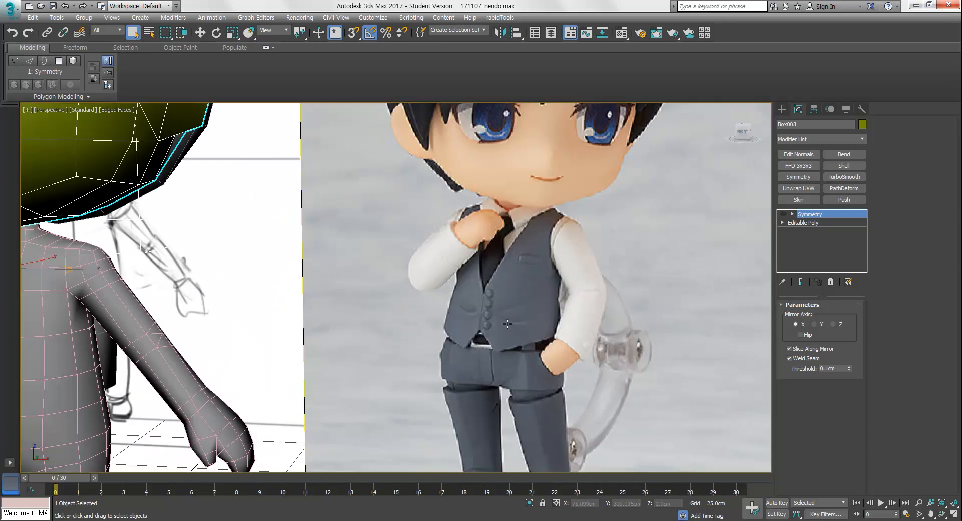
{"action": "middle_click_drag", "start_coordinate": [484, 315], "coordinate": [508, 297]}
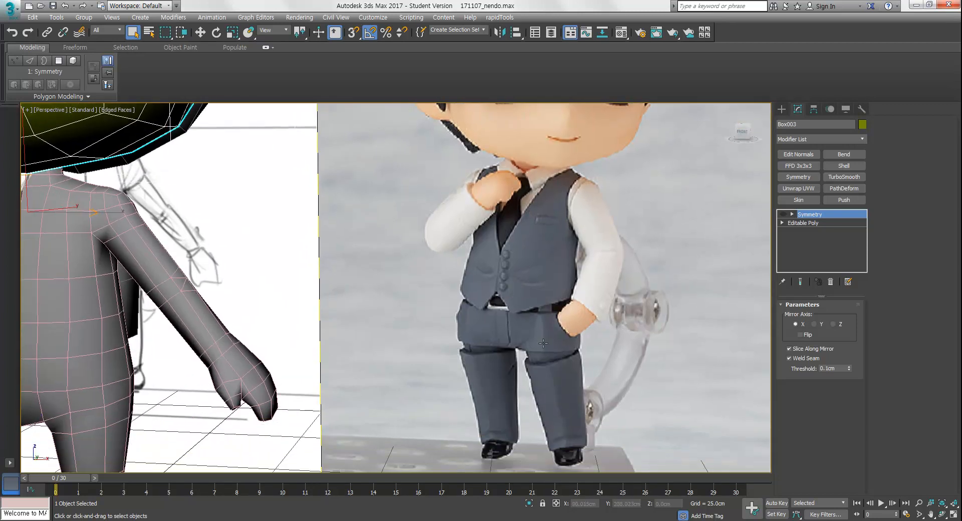
{"action": "middle_click_drag", "start_coordinate": [510, 366], "coordinate": [580, 310]}
{"action": "scroll", "coordinate": [546, 301], "scroll_direction": "down", "scroll_amount": 6}
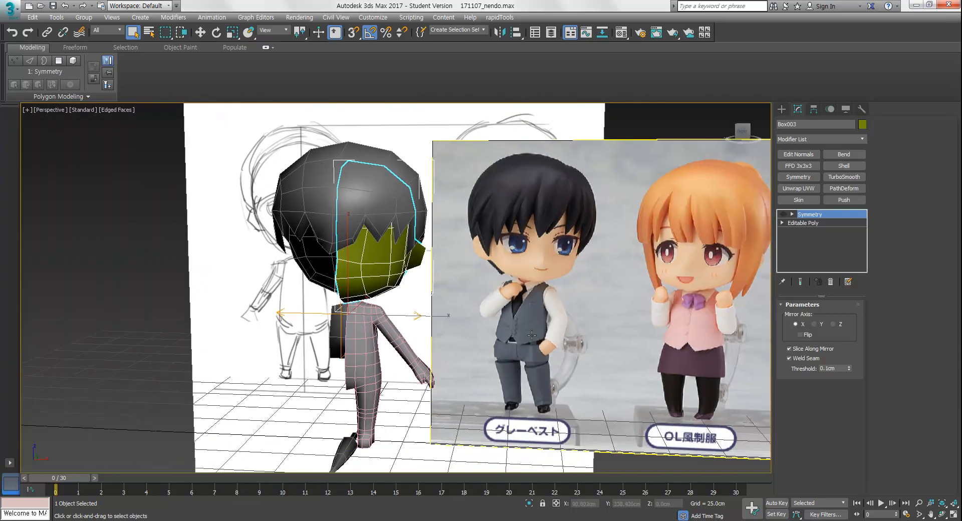
{"action": "middle_click_drag", "start_coordinate": [552, 308], "coordinate": [554, 290]}
Select the head and body and isolate them
{"action": "key", "text": "alt+w"}
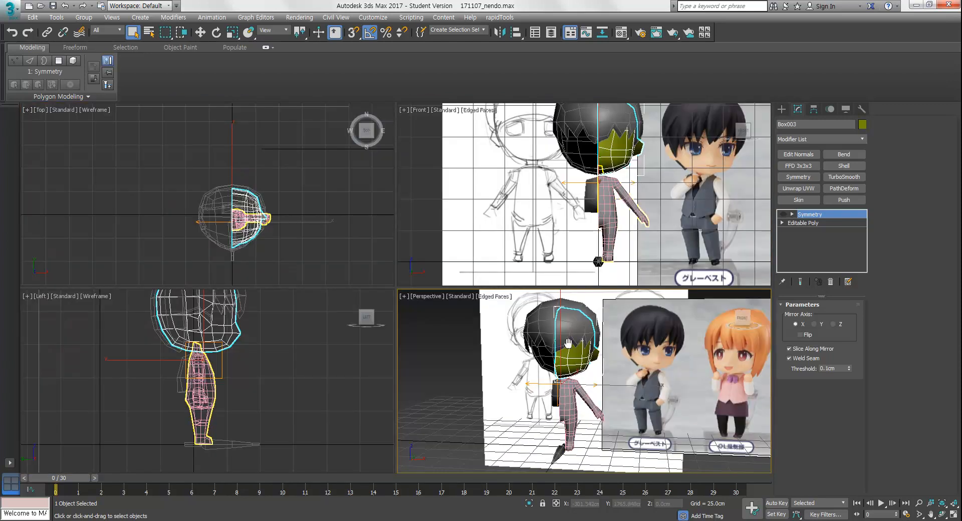
{"action": "left_click", "coordinate": [518, 365], "text": "ctrl"}
{"action": "middle_click_drag", "start_coordinate": [516, 363], "coordinate": [510, 363]}
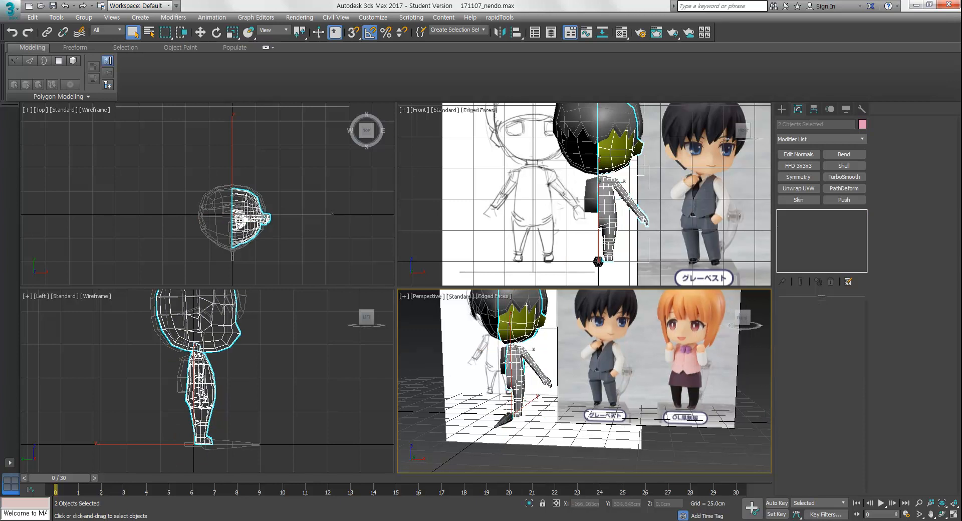
{"action": "key", "text": "alt+w"}
{"action": "key", "text": "alt+q"}
{"action": "middle_click_drag", "start_coordinate": [425, 323], "coordinate": [513, 312], "text": "alt"}
{"action": "left_click", "coordinate": [488, 341]}
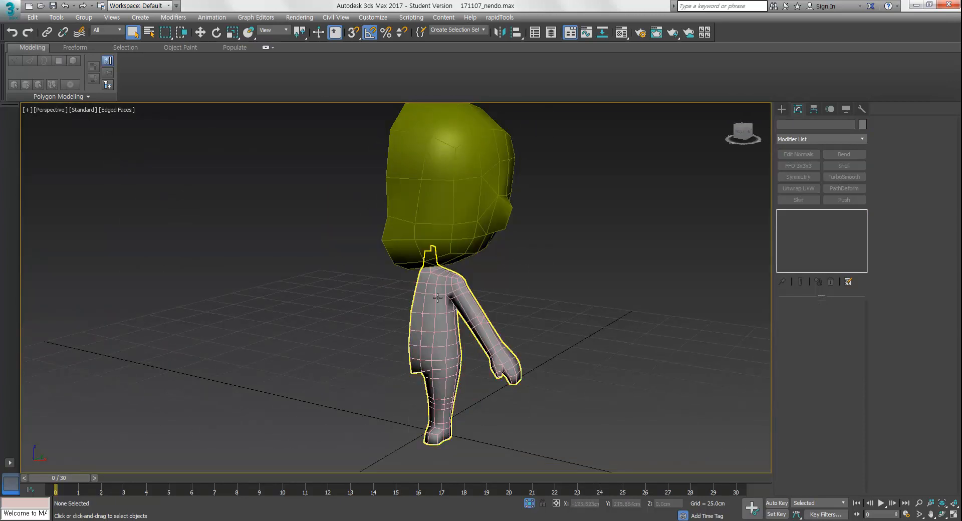
Delete the Symmetry modifier from the body and from the head
{"action": "left_click", "coordinate": [798, 176]}
{"action": "left_click", "coordinate": [784, 214]}
{"action": "left_click", "coordinate": [783, 214]}
{"action": "left_click", "coordinate": [784, 214]}
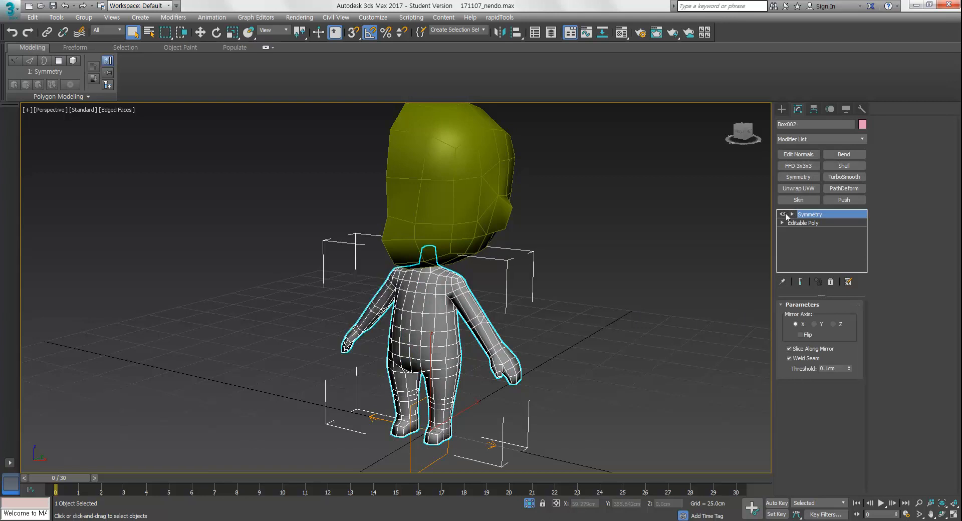
{"action": "left_click", "coordinate": [832, 281]}
{"action": "left_click", "coordinate": [478, 200]}
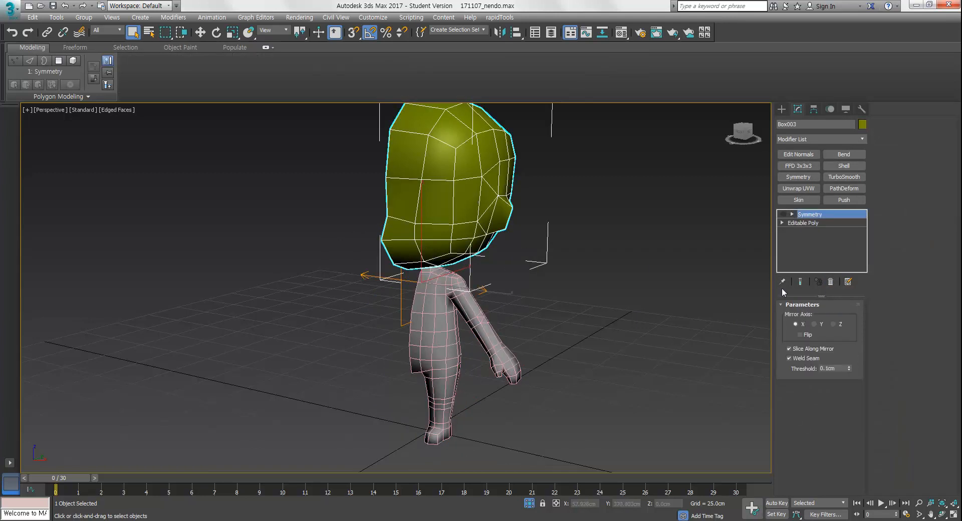
{"action": "left_click", "coordinate": [830, 282]}
Select the edge loop at the top of the body's neck
{"action": "middle_click_drag", "start_coordinate": [593, 315], "coordinate": [641, 338]}
{"action": "left_click", "coordinate": [511, 324]}
{"action": "left_click", "coordinate": [887, 198]}
{"action": "left_click", "coordinate": [522, 225]}
{"action": "mouse_move", "coordinate": [582, 306]}
{"action": "middle_mouse_down"}
{"action": "mouse_move", "coordinate": [551, 295]}
{"action": "mouse_move", "coordinate": [558, 272]}
{"action": "mouse_move", "coordinate": [597, 304]}
{"action": "middle_mouse_up"}
{"action": "scroll", "coordinate": [555, 273], "scroll_direction": "down", "scroll_amount": 2}
{"action": "scroll", "coordinate": [532, 286], "scroll_direction": "up", "scroll_amount": 3}
{"action": "middle_click_drag", "start_coordinate": [532, 285], "coordinate": [503, 307], "text": "alt"}
{"action": "scroll", "coordinate": [503, 306], "scroll_direction": "up", "scroll_amount": 4}
{"action": "key", "text": "3"}
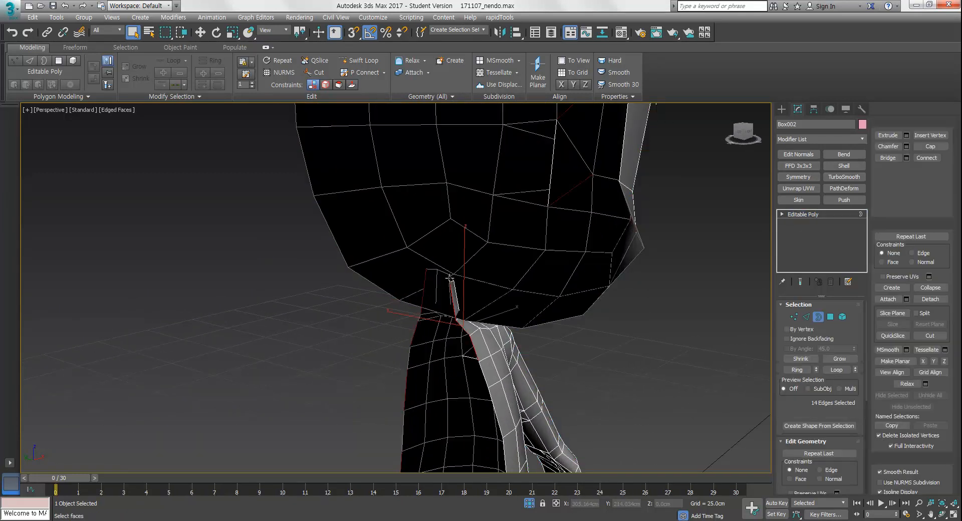
{"action": "key", "text": "2"}
{"action": "double_click", "coordinate": [451, 279]}
{"action": "middle_click_drag", "start_coordinate": [486, 304], "coordinate": [619, 294], "text": "alt"}
Rotate and move the selected neck edges to reshape the neck opening
{"action": "key", "text": "w"}
{"action": "key", "text": "e"}
{"action": "left_click_drag", "start_coordinate": [514, 303], "coordinate": [519, 302]}
{"action": "middle_click_drag", "start_coordinate": [520, 300], "coordinate": [477, 317], "text": "alt"}
{"action": "key", "text": "w"}
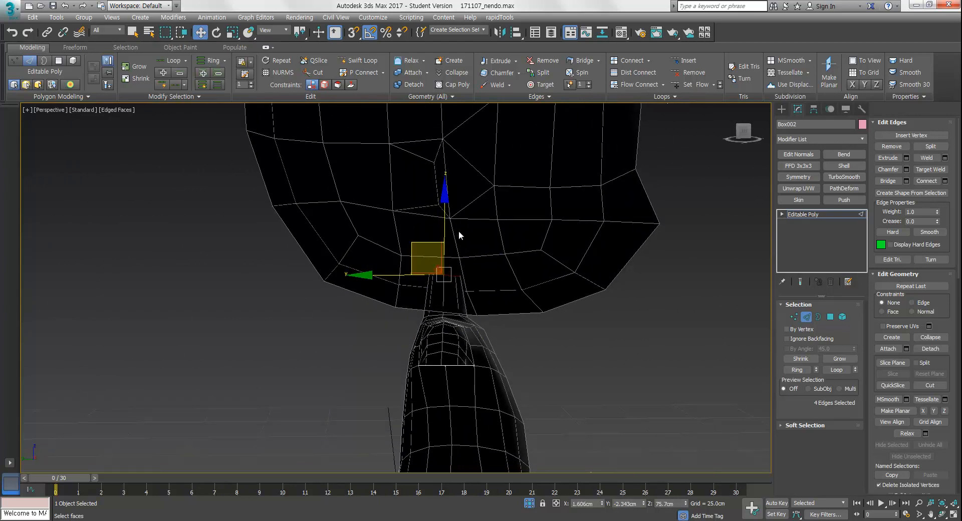
{"action": "middle_click_drag", "start_coordinate": [552, 294], "coordinate": [555, 316], "text": "alt"}
{"action": "key", "text": "q"}
{"action": "left_click", "coordinate": [576, 312]}
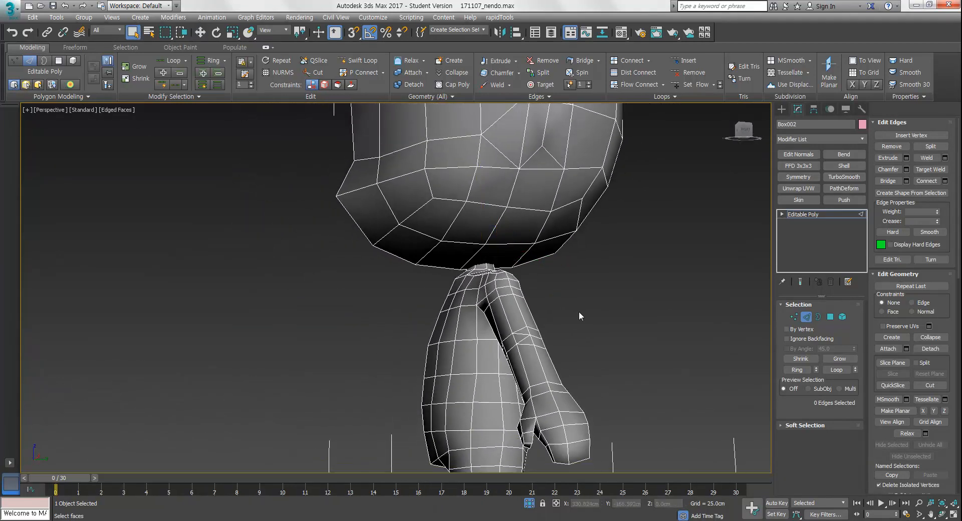
{"action": "left_click", "coordinate": [808, 316]}
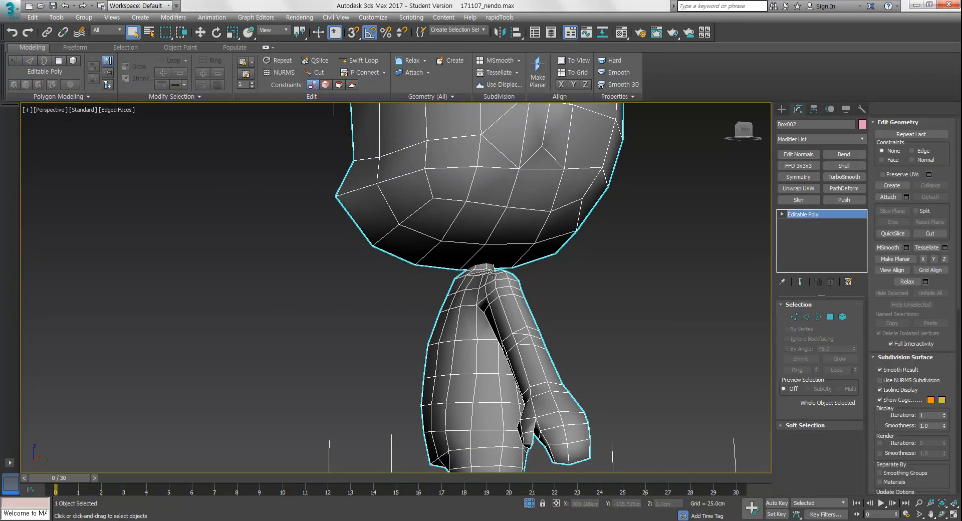
{"action": "middle_click_drag", "start_coordinate": [493, 276], "coordinate": [518, 283]}
{"action": "scroll", "coordinate": [489, 330], "scroll_direction": "down", "scroll_amount": 4}
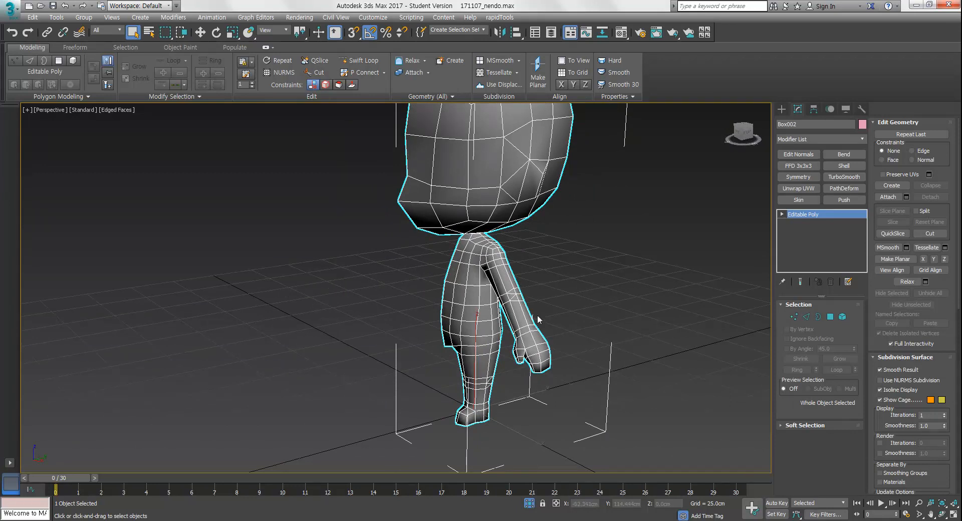
{"action": "scroll", "coordinate": [518, 285], "scroll_direction": "up", "scroll_amount": 8}
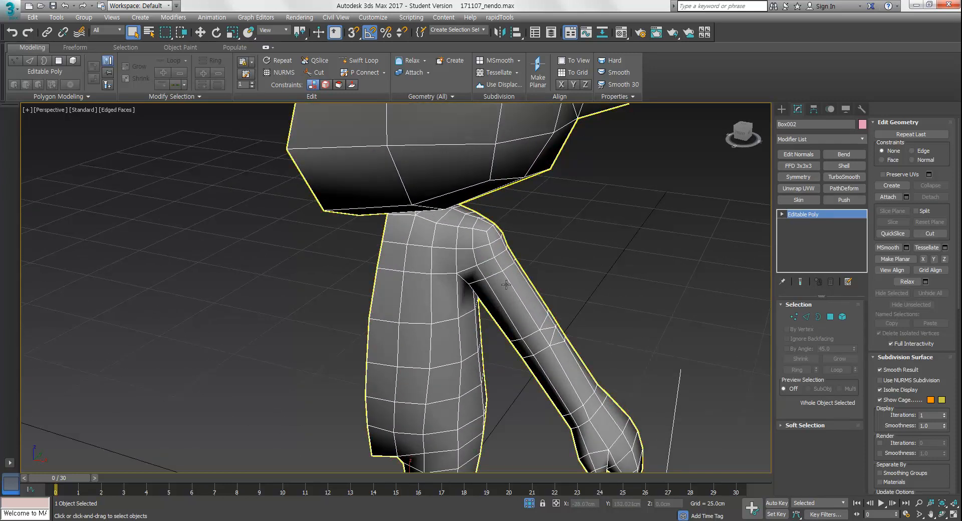
{"action": "middle_click_drag", "start_coordinate": [471, 253], "coordinate": [501, 266], "text": "alt"}
{"action": "middle_click_drag", "start_coordinate": [581, 285], "coordinate": [535, 317], "text": "alt"}
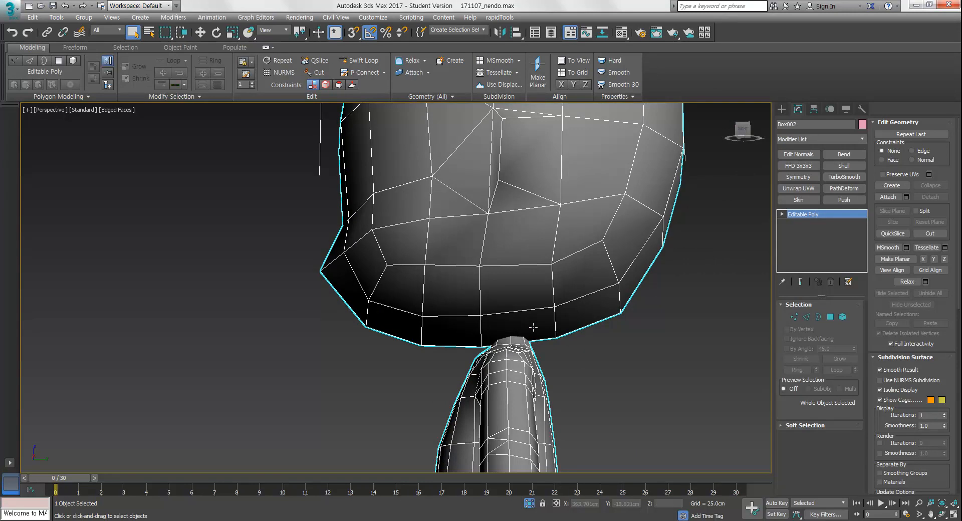
Orbit and zoom around the head and body to inspect the reshaped neck
{"action": "middle_click_drag", "start_coordinate": [517, 346], "coordinate": [498, 302], "text": "alt"}
{"action": "scroll", "coordinate": [499, 302], "scroll_direction": "down", "scroll_amount": 3}
{"action": "middle_click_drag", "start_coordinate": [424, 323], "coordinate": [447, 308], "text": "alt"}
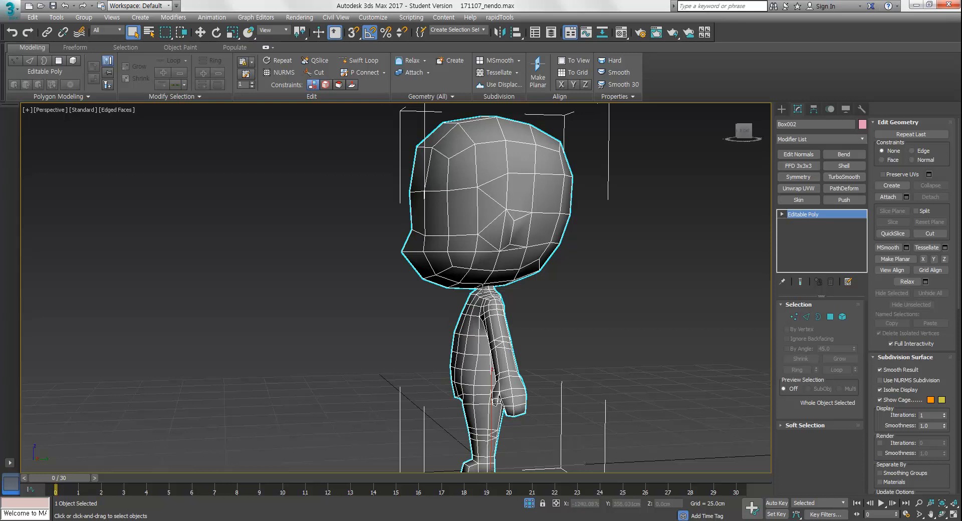
{"action": "middle_click_drag", "start_coordinate": [487, 288], "coordinate": [418, 271], "text": "alt"}
{"action": "middle_click_drag", "start_coordinate": [583, 311], "coordinate": [454, 273], "text": "alt"}
{"action": "scroll", "coordinate": [470, 291], "scroll_direction": "down", "scroll_amount": 4}
{"action": "middle_click_drag", "start_coordinate": [471, 351], "coordinate": [484, 346], "text": "alt"}
{"action": "scroll", "coordinate": [483, 341], "scroll_direction": "down", "scroll_amount": 3}
{"action": "middle_click_drag", "start_coordinate": [520, 321], "coordinate": [470, 303], "text": "alt"}
{"action": "scroll", "coordinate": [521, 306], "scroll_direction": "up", "scroll_amount": 2}
{"action": "middle_click_drag", "start_coordinate": [544, 291], "coordinate": [522, 312]}
{"action": "scroll", "coordinate": [529, 315], "scroll_direction": "down", "scroll_amount": 3}
{"action": "middle_click_drag", "start_coordinate": [606, 344], "coordinate": [545, 285], "text": "alt"}
{"action": "scroll", "coordinate": [557, 325], "scroll_direction": "up", "scroll_amount": 2}
{"action": "scroll", "coordinate": [552, 312], "scroll_direction": "up", "scroll_amount": 2}
{"action": "middle_click_drag", "start_coordinate": [553, 344], "coordinate": [551, 372]}
{"action": "middle_click_drag", "start_coordinate": [545, 365], "coordinate": [600, 381], "text": "alt"}
{"action": "middle_click_drag", "start_coordinate": [535, 312], "coordinate": [586, 351]}
{"action": "scroll", "coordinate": [558, 354], "scroll_direction": "down", "scroll_amount": 3}
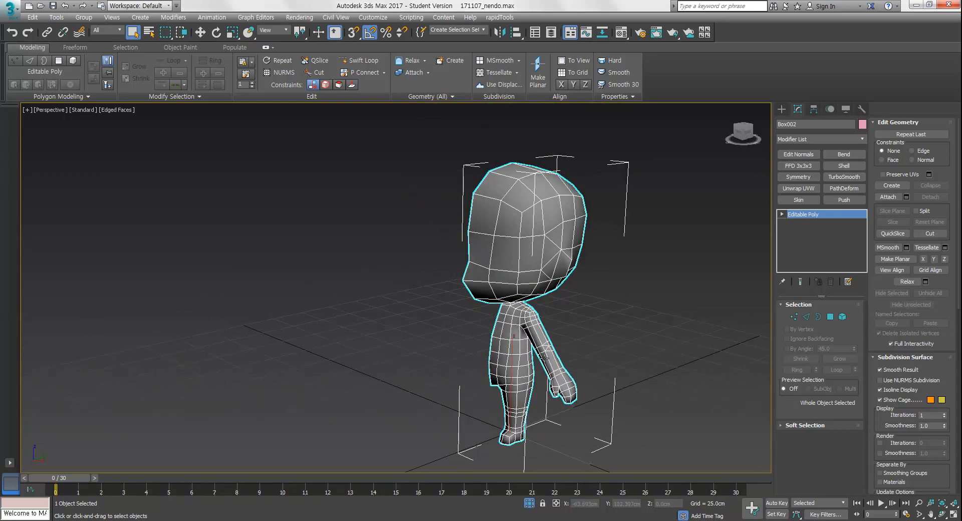
Add an Unwrap UVW modifier to the head and body and apply a Y-aligned planar projection to all faces
{"action": "left_click", "coordinate": [812, 188]}
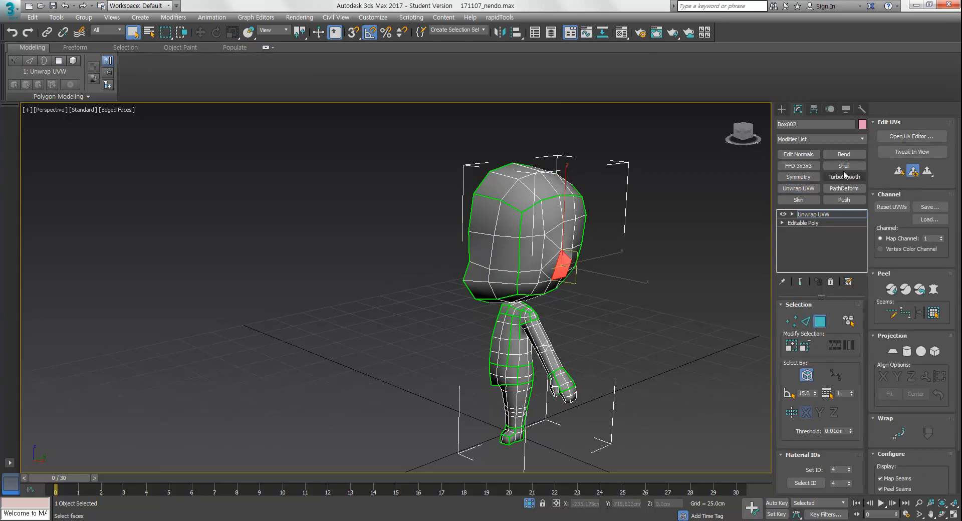
{"action": "left_click", "coordinate": [901, 137]}
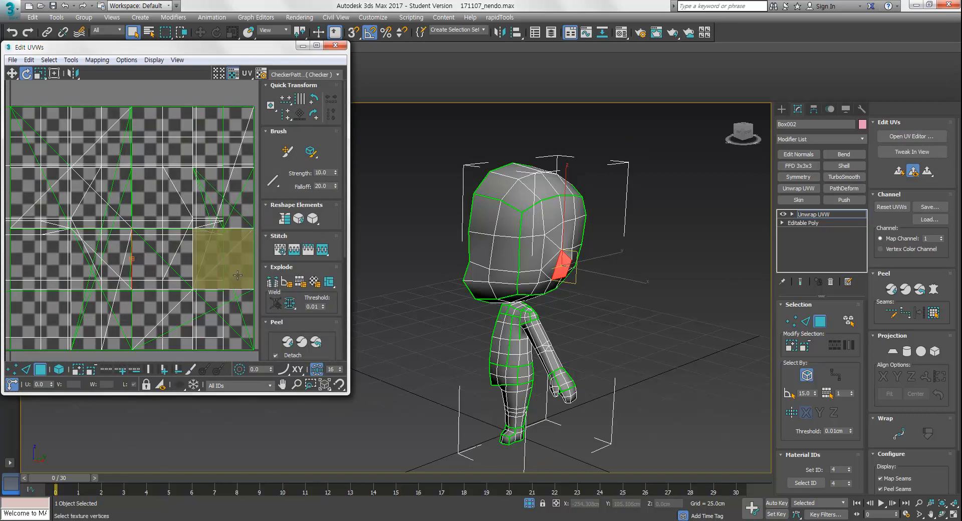
{"action": "scroll", "coordinate": [152, 251], "scroll_direction": "down", "scroll_amount": 4}
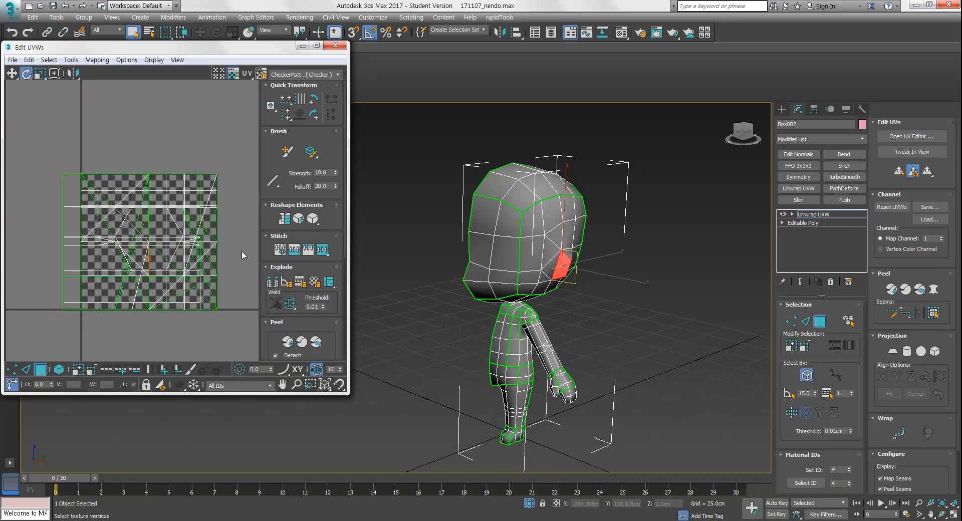
{"action": "left_click", "coordinate": [30, 370]}
{"action": "left_click", "coordinate": [42, 370]}
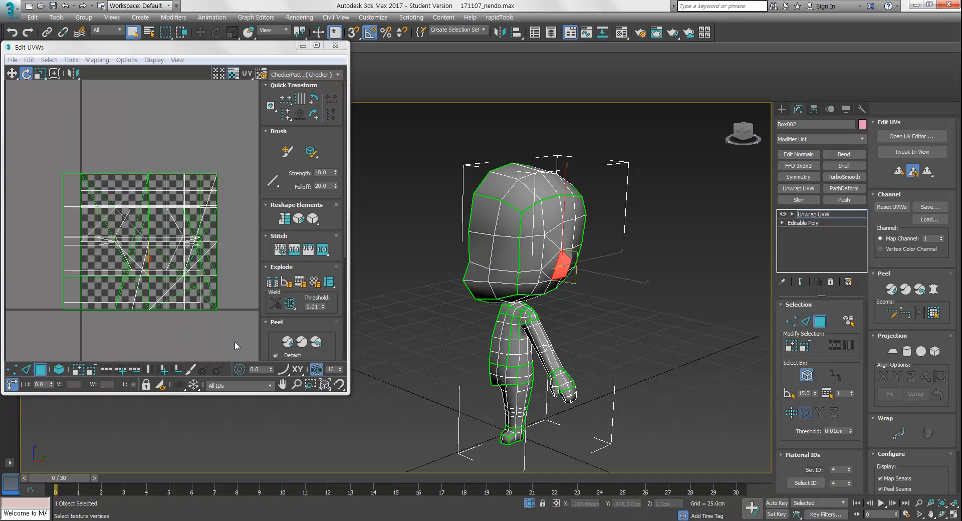
{"action": "key", "text": "ctrl+a"}
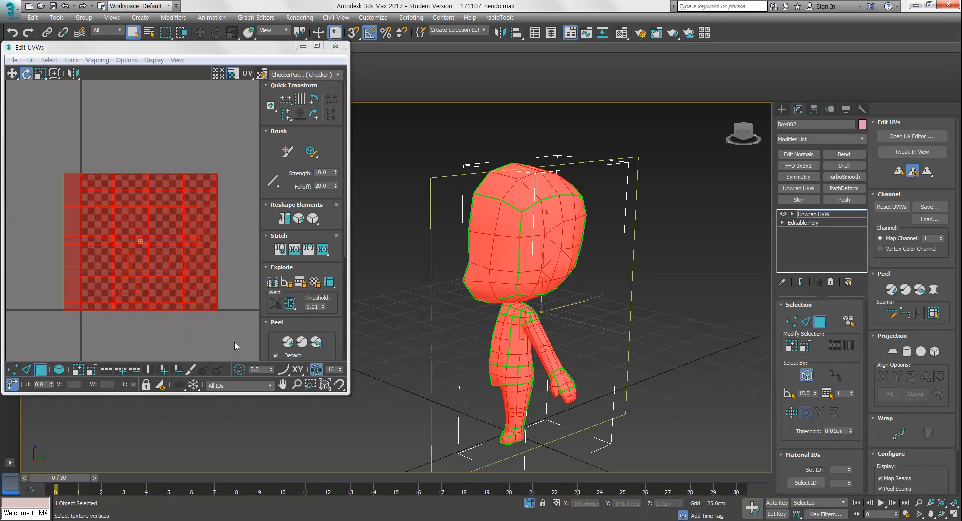
{"action": "left_click", "coordinate": [895, 349]}
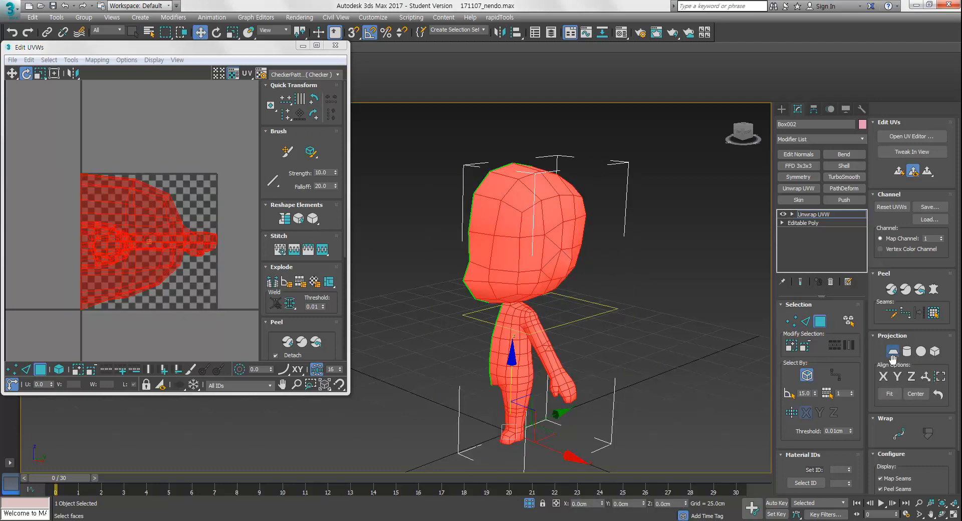
{"action": "left_click", "coordinate": [897, 377]}
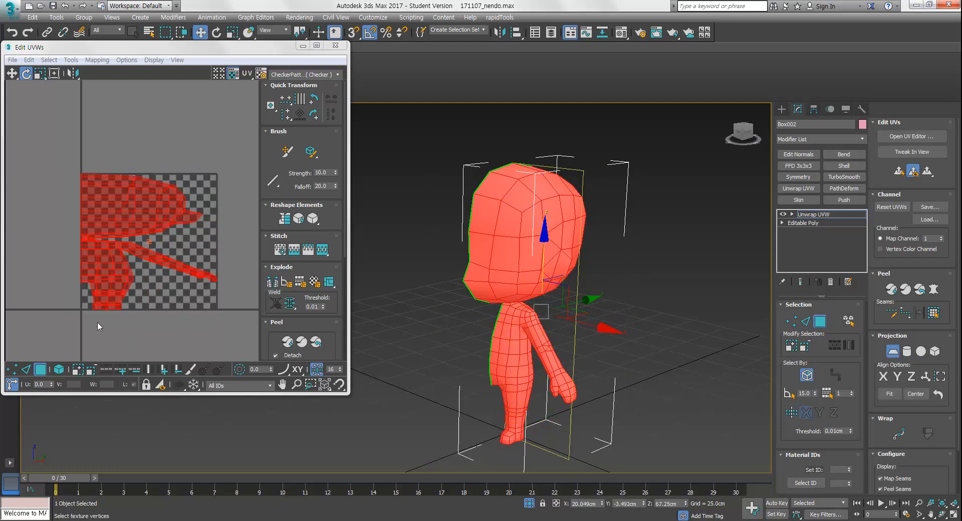
{"action": "left_click", "coordinate": [893, 353]}
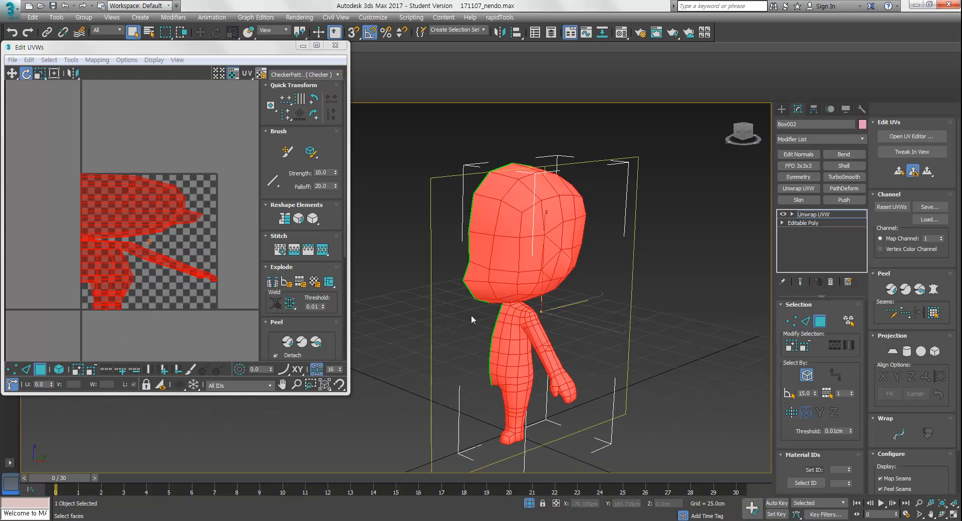
Scale down and reposition the projected UVs with the Freeform tool in the UV editor
{"action": "left_click", "coordinate": [54, 74]}
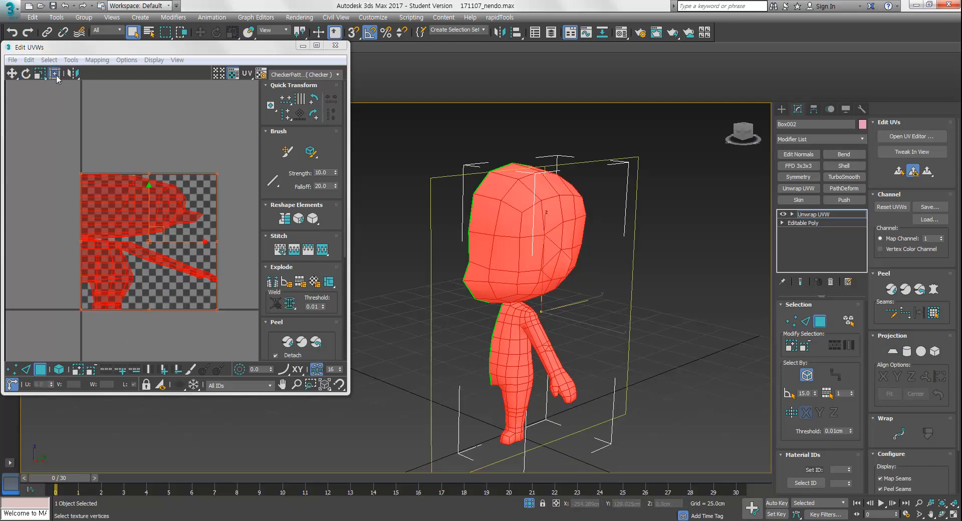
{"action": "left_click", "coordinate": [221, 173]}
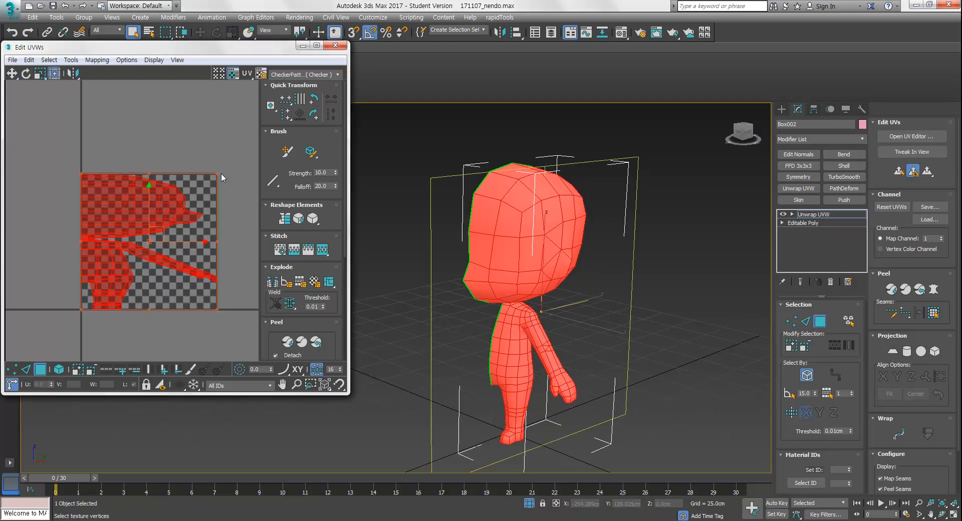
{"action": "left_click_drag", "start_coordinate": [237, 136], "coordinate": [36, 362]}
{"action": "left_click_drag", "start_coordinate": [215, 172], "coordinate": [128, 137]}
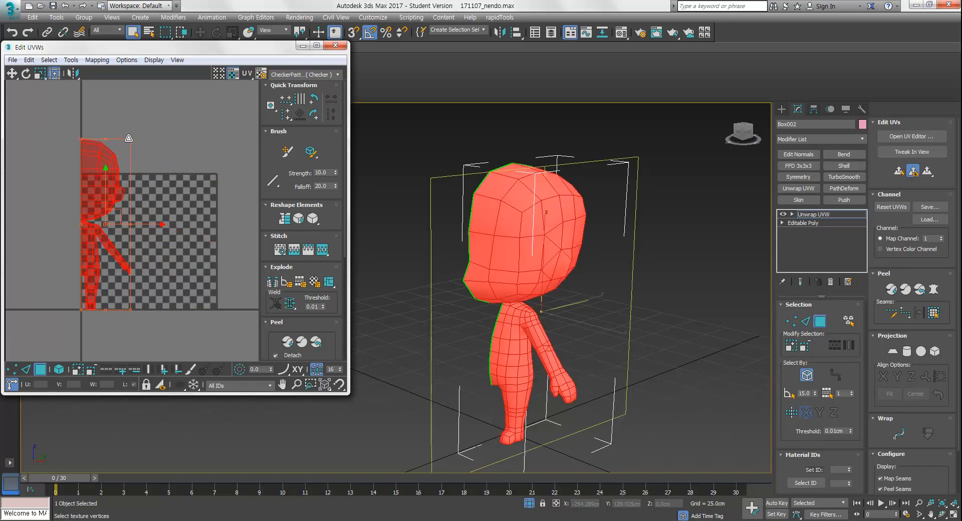
{"action": "left_click", "coordinate": [185, 243]}
{"action": "middle_click_drag", "start_coordinate": [185, 242], "coordinate": [252, 259]}
{"action": "middle_click_drag", "start_coordinate": [175, 261], "coordinate": [127, 248]}
Select the vertical edge loop running through the middle of the head and break it into a seam
{"action": "middle_click_drag", "start_coordinate": [525, 376], "coordinate": [580, 365], "text": "alt"}
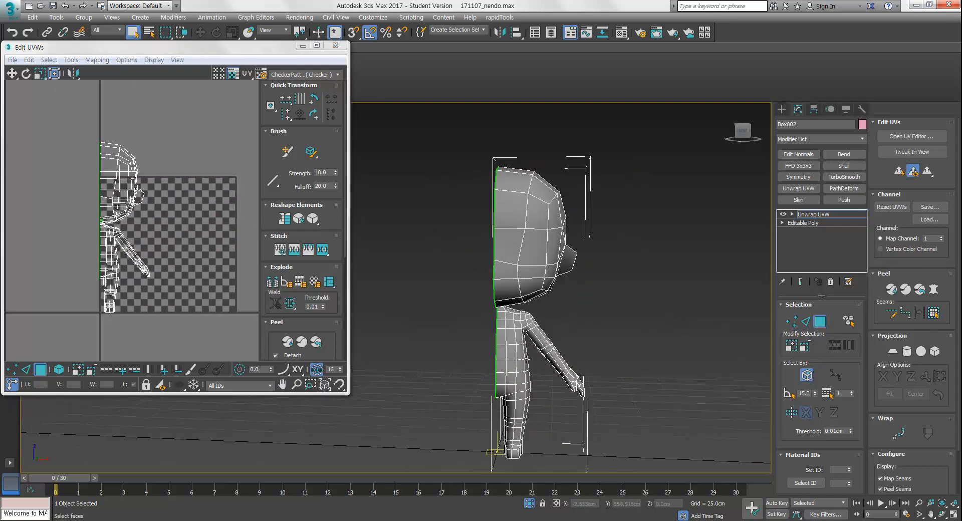
{"action": "scroll", "coordinate": [154, 257], "scroll_direction": "up", "scroll_amount": 4}
{"action": "middle_click_drag", "start_coordinate": [131, 245], "coordinate": [189, 269]}
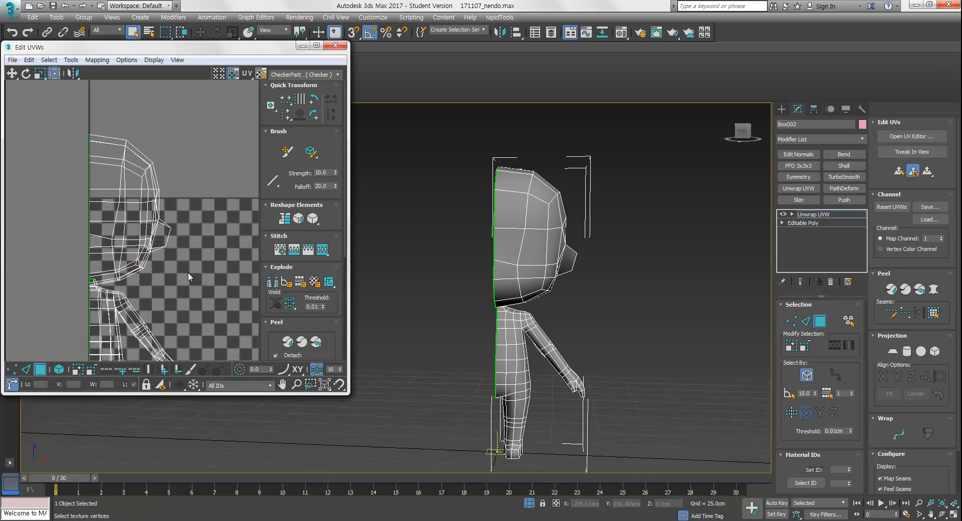
{"action": "middle_click_drag", "start_coordinate": [662, 284], "coordinate": [610, 368], "text": "alt"}
{"action": "scroll", "coordinate": [604, 283], "scroll_direction": "up", "scroll_amount": 5}
{"action": "scroll", "coordinate": [598, 258], "scroll_direction": "down", "scroll_amount": 1}
{"action": "key", "text": "2"}
{"action": "key", "text": "ctrl+a"}
{"action": "left_click", "coordinate": [682, 332]}
{"action": "middle_click_drag", "start_coordinate": [610, 368], "coordinate": [588, 338], "text": "alt"}
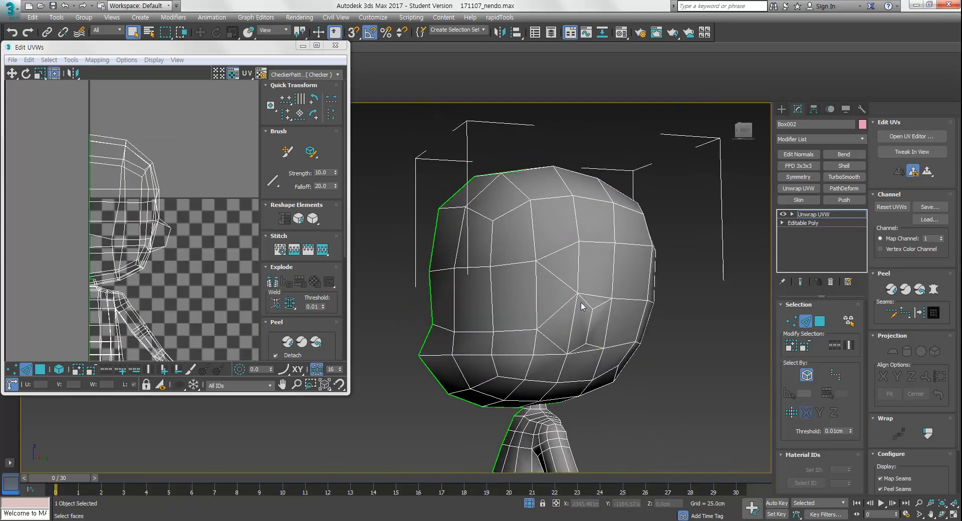
{"action": "double_click", "coordinate": [578, 272]}
{"action": "middle_click_drag", "start_coordinate": [578, 272], "coordinate": [580, 341], "text": "alt"}
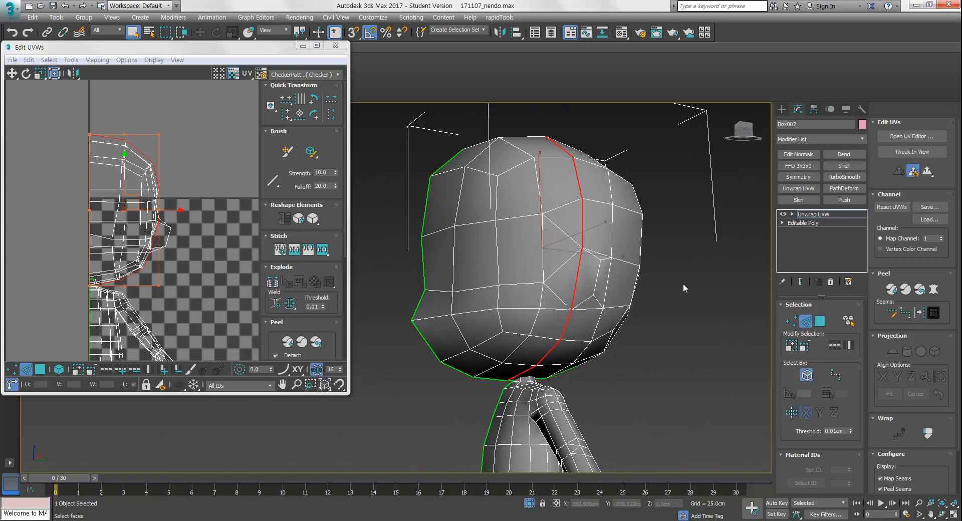
{"action": "key", "text": "ctrl+b"}
Select the edges around the square patch on the side of the head and break them
{"action": "mouse_move", "coordinate": [183, 261]}
{"action": "middle_mouse_down"}
{"action": "mouse_move", "coordinate": [203, 286]}
{"action": "mouse_move", "coordinate": [193, 253]}
{"action": "middle_mouse_up"}
{"action": "middle_click_drag", "start_coordinate": [633, 345], "coordinate": [720, 367], "text": "alt"}
{"action": "left_click", "coordinate": [593, 275]}
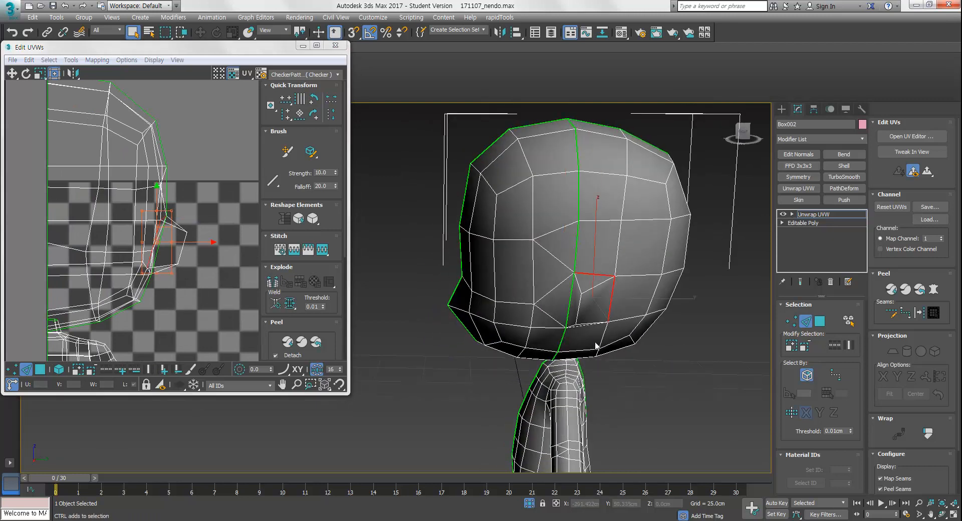
{"action": "middle_click_drag", "start_coordinate": [598, 346], "coordinate": [596, 326], "text": "alt"}
{"action": "left_click", "coordinate": [596, 326], "text": "ctrl"}
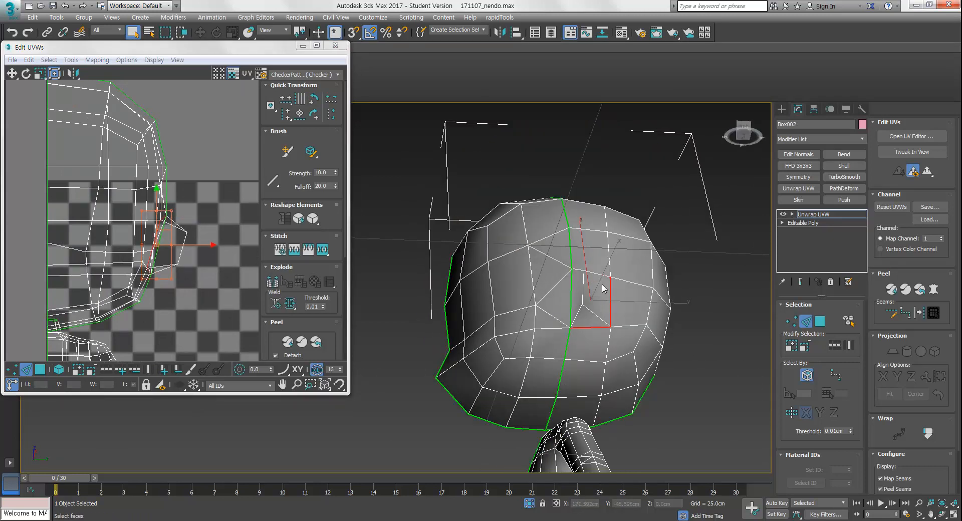
{"action": "middle_click_drag", "start_coordinate": [601, 290], "coordinate": [605, 303], "text": "alt"}
{"action": "left_click", "coordinate": [597, 319], "text": "ctrl"}
{"action": "left_click", "coordinate": [600, 274], "text": "ctrl"}
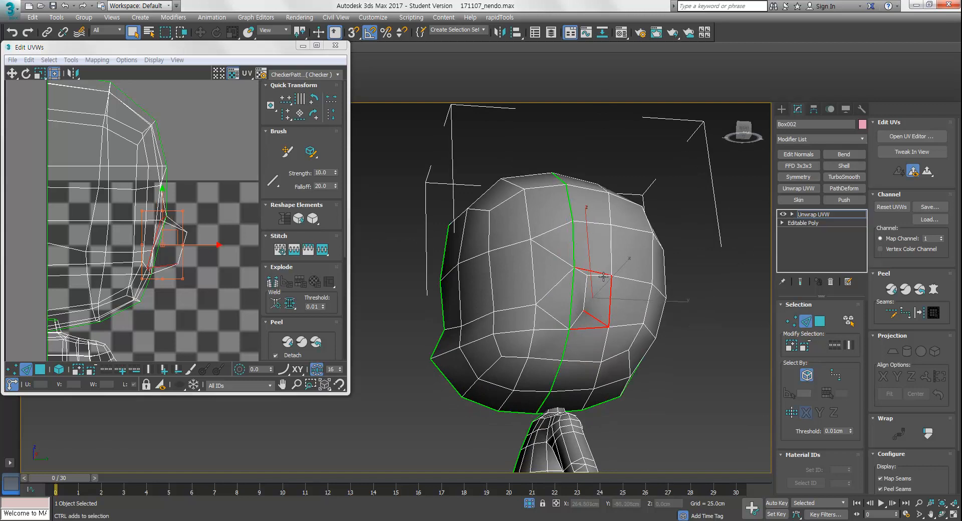
{"action": "middle_click_drag", "start_coordinate": [601, 284], "coordinate": [624, 278], "text": "alt"}
{"action": "left_click", "coordinate": [595, 281], "text": "ctrl"}
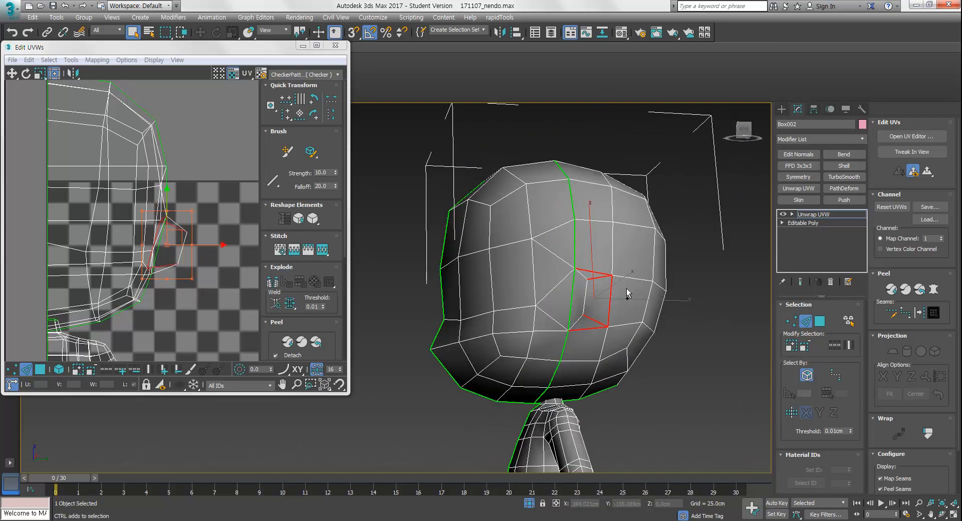
{"action": "key", "text": "ctrl+b"}
Select the head shell in element mode and relax it with Relax By Polygon Angles
{"action": "mouse_move", "coordinate": [161, 274]}
{"action": "middle_mouse_down"}
{"action": "mouse_move", "coordinate": [189, 239]}
{"action": "mouse_move", "coordinate": [176, 280]}
{"action": "mouse_move", "coordinate": [166, 267]}
{"action": "middle_mouse_up"}
{"action": "scroll", "coordinate": [171, 261], "scroll_direction": "down", "scroll_amount": 3}
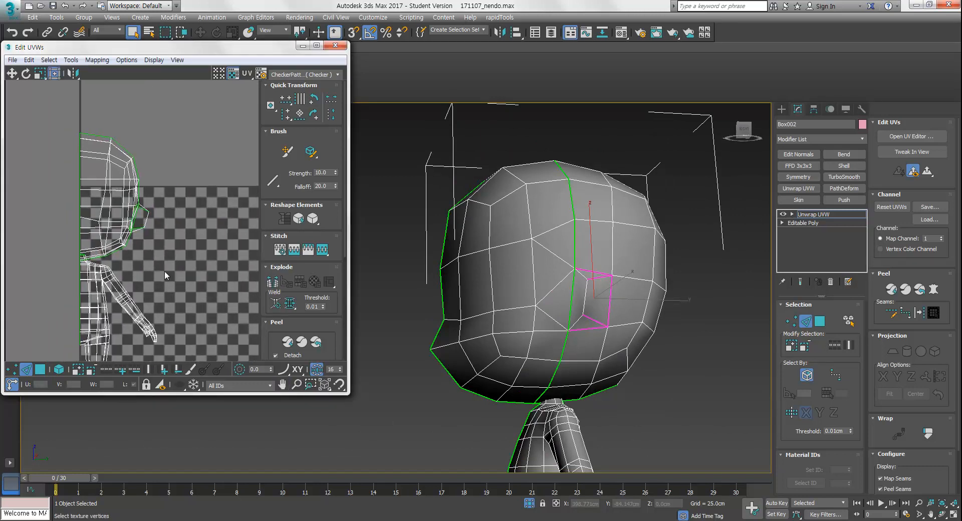
{"action": "key", "text": "3"}
{"action": "left_click", "coordinate": [59, 370]}
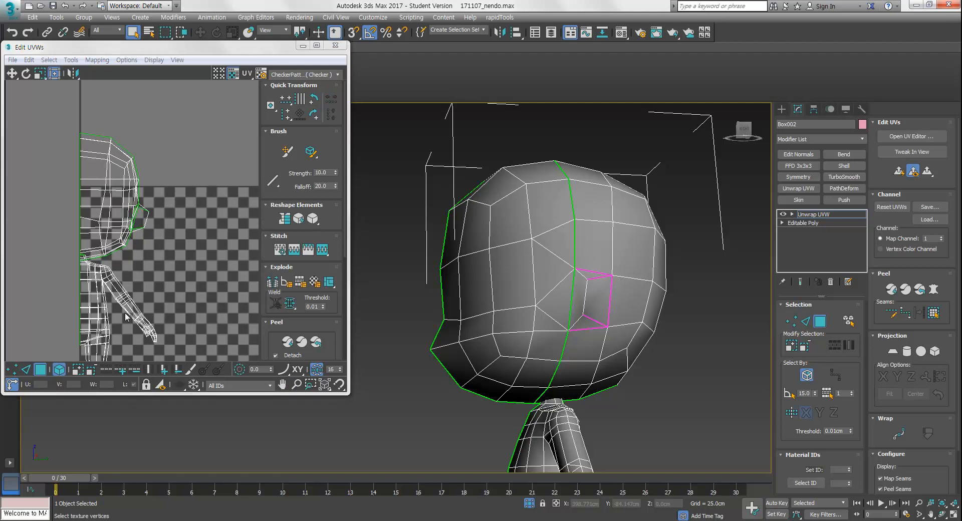
{"action": "left_click", "coordinate": [138, 216]}
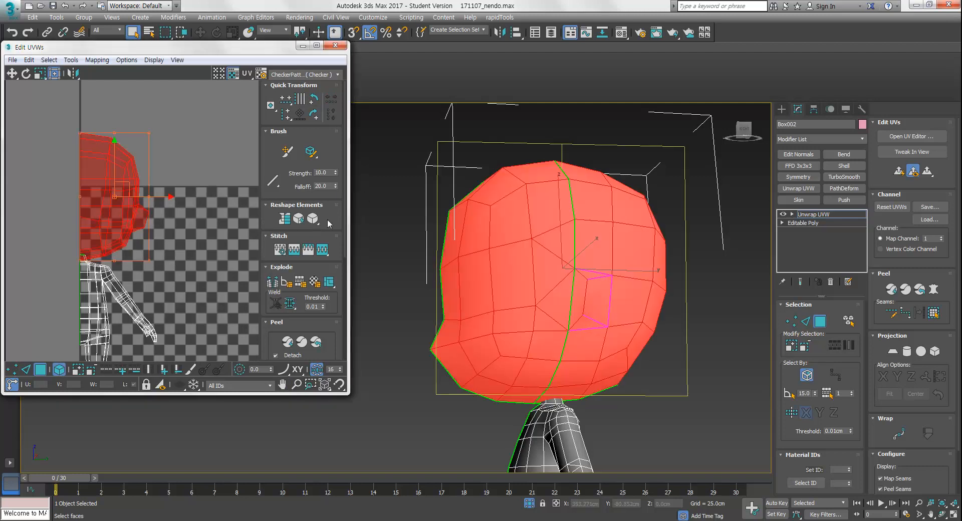
{"action": "left_click", "coordinate": [312, 221]}
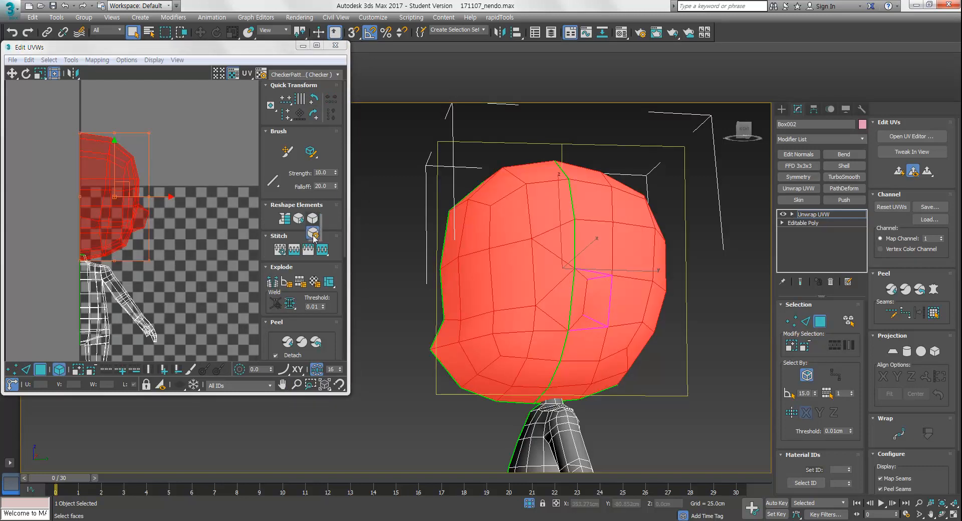
{"action": "left_click", "coordinate": [313, 234]}
{"action": "left_click_drag", "start_coordinate": [427, 110], "coordinate": [406, 71]}
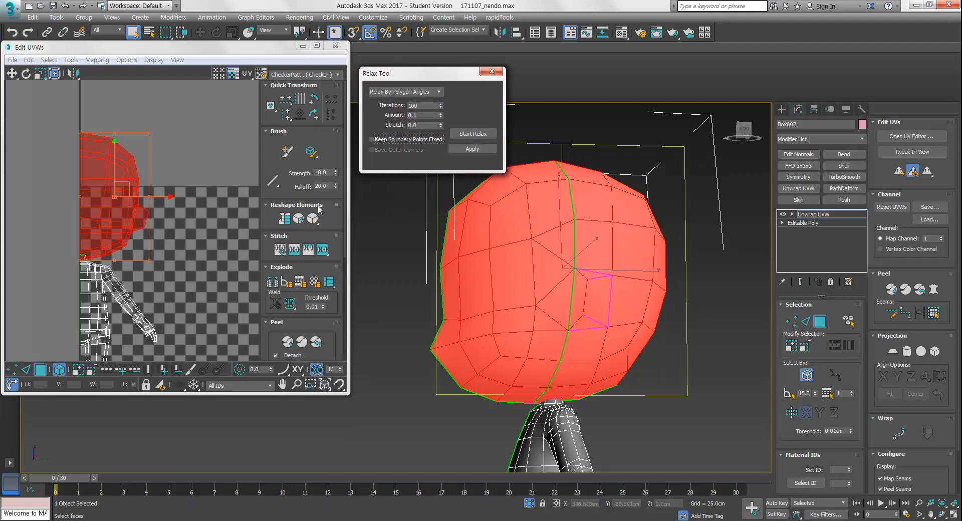
{"action": "left_click", "coordinate": [471, 134]}
{"action": "left_click", "coordinate": [472, 136]}
Move and rotate the two relaxed head halves apart in the UV editor
{"action": "middle_click_drag", "start_coordinate": [145, 221], "coordinate": [163, 255]}
{"action": "middle_click_drag", "start_coordinate": [163, 254], "coordinate": [164, 268], "text": "ctrl+alt"}
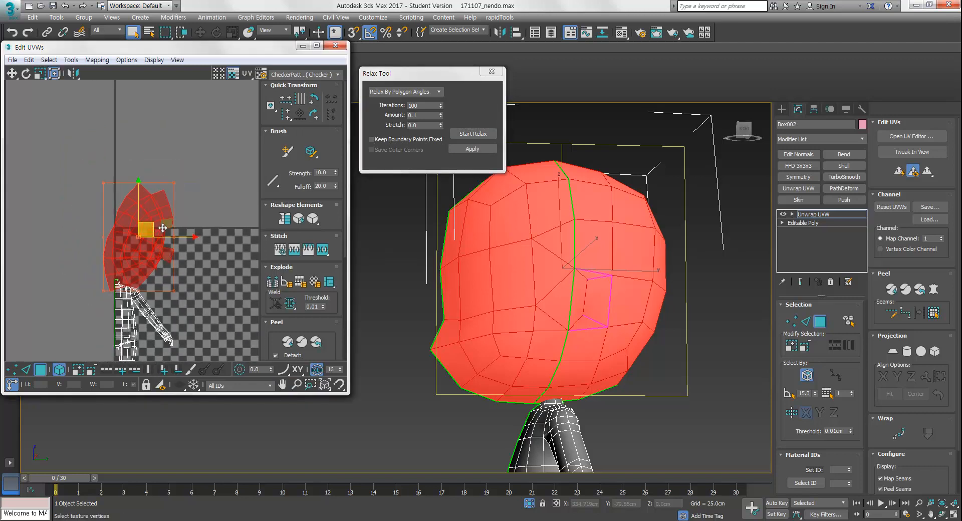
{"action": "left_click", "coordinate": [177, 242]}
{"action": "left_click_drag", "start_coordinate": [158, 217], "coordinate": [139, 231]}
{"action": "key", "text": "e"}
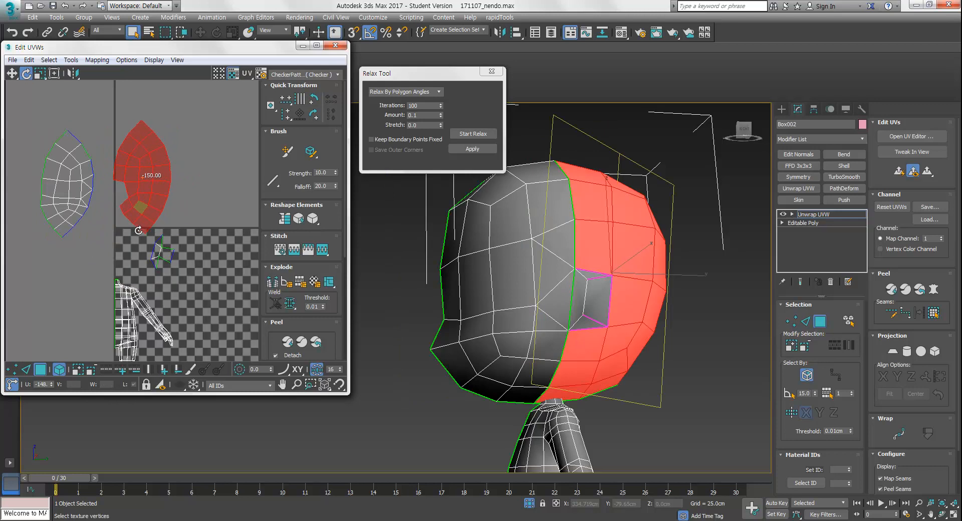
{"action": "key", "text": "w"}
{"action": "left_click_drag", "start_coordinate": [145, 186], "coordinate": [145, 197]}
{"action": "left_click", "coordinate": [176, 262]}
{"action": "left_click_drag", "start_coordinate": [160, 255], "coordinate": [104, 203]}
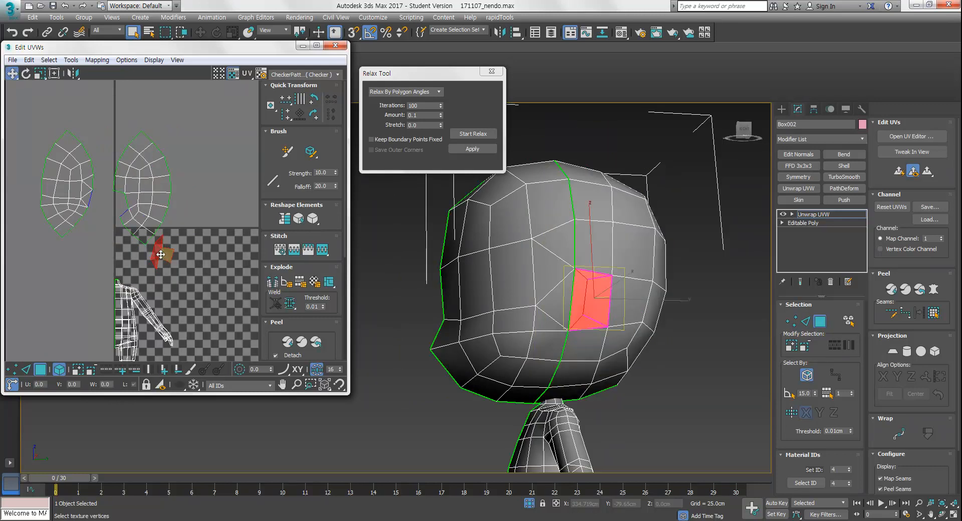
Stitch the small side patch back onto its head half shell
{"action": "left_click", "coordinate": [165, 281]}
{"action": "scroll", "coordinate": [164, 281], "scroll_direction": "up", "scroll_amount": 5}
{"action": "key", "text": "2"}
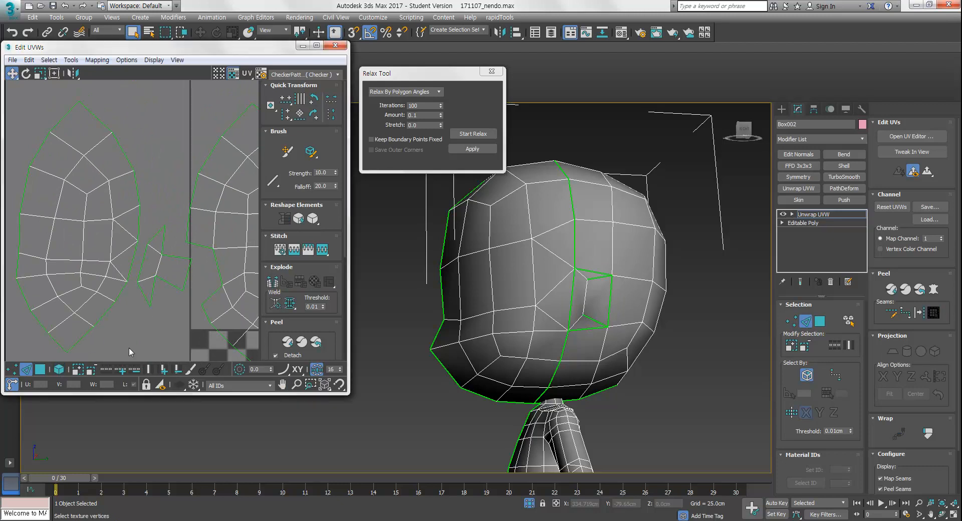
{"action": "left_click", "coordinate": [132, 266]}
{"action": "left_click", "coordinate": [325, 254]}
{"action": "middle_click_drag", "start_coordinate": [225, 289], "coordinate": [197, 297]}
{"action": "scroll", "coordinate": [172, 285], "scroll_direction": "down", "scroll_amount": 2}
{"action": "key", "text": "3"}
{"action": "middle_click_drag", "start_coordinate": [116, 335], "coordinate": [74, 306]}
{"action": "left_click", "coordinate": [58, 370]}
{"action": "left_click", "coordinate": [216, 265]}
Scale, rotate and move the stitched head half shell to straighten its layout
{"action": "middle_click_drag", "start_coordinate": [647, 346], "coordinate": [609, 347], "text": "alt"}
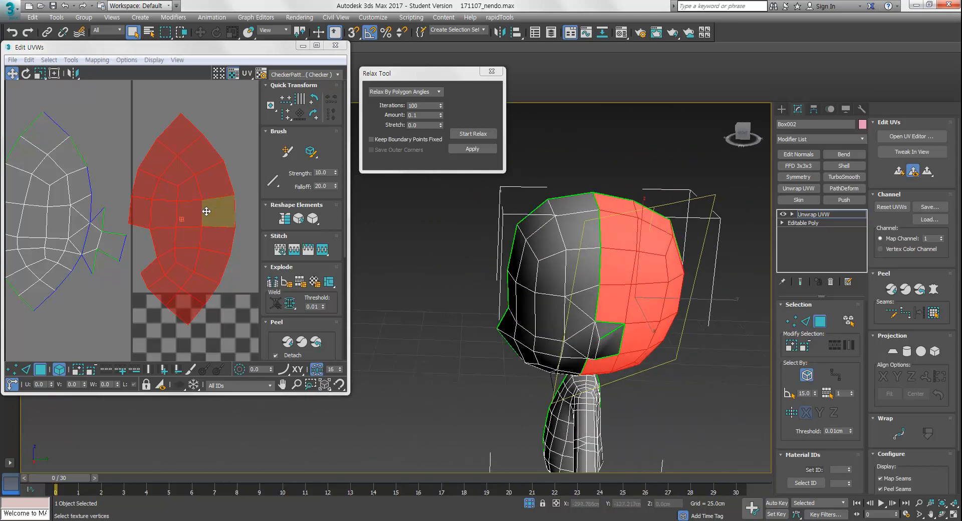
{"action": "mouse_move", "coordinate": [190, 185]}
{"action": "left_mouse_down"}
{"action": "mouse_move", "coordinate": [189, 196]}
{"action": "mouse_move", "coordinate": [189, 181]}
{"action": "left_mouse_up"}
{"action": "key", "text": "r"}
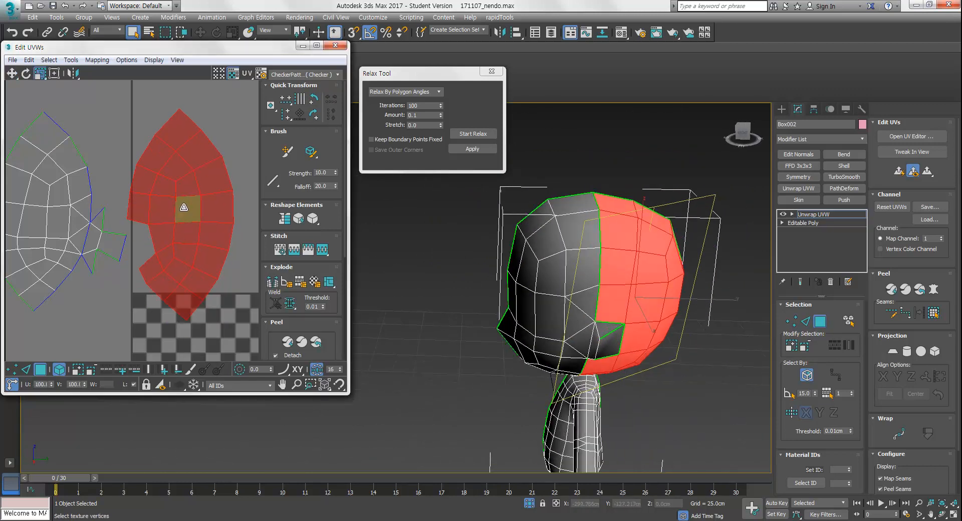
{"action": "middle_click_drag", "start_coordinate": [183, 208], "coordinate": [185, 228]}
{"action": "left_click_drag", "start_coordinate": [189, 204], "coordinate": [154, 164]}
{"action": "key", "text": "w"}
{"action": "key", "text": "e"}
{"action": "middle_click_drag", "start_coordinate": [167, 238], "coordinate": [198, 226]}
{"action": "left_click_drag", "start_coordinate": [232, 167], "coordinate": [200, 205]}
{"action": "key", "text": "w"}
{"action": "left_click", "coordinate": [211, 146]}
{"action": "left_click_drag", "start_coordinate": [177, 167], "coordinate": [174, 179]}
{"action": "middle_click_drag", "start_coordinate": [202, 232], "coordinate": [219, 236]}
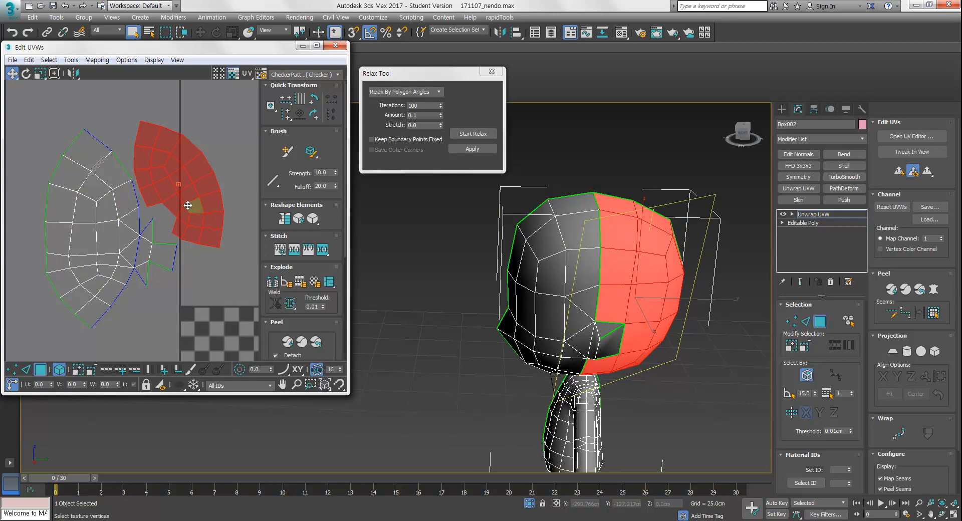
Move the second head half shell next to the first one in the UV editor
{"action": "middle_click_drag", "start_coordinate": [76, 287], "coordinate": [76, 298]}
{"action": "left_click_drag", "start_coordinate": [205, 128], "coordinate": [122, 236]}
{"action": "middle_click_drag", "start_coordinate": [163, 291], "coordinate": [158, 172]}
{"action": "scroll", "coordinate": [123, 266], "scroll_direction": "down", "scroll_amount": 5}
{"action": "scroll", "coordinate": [139, 193], "scroll_direction": "down", "scroll_amount": 3}
{"action": "middle_click_drag", "start_coordinate": [161, 216], "coordinate": [164, 250], "text": "ctrl+alt"}
{"action": "scroll", "coordinate": [165, 247], "scroll_direction": "down", "scroll_amount": 3}
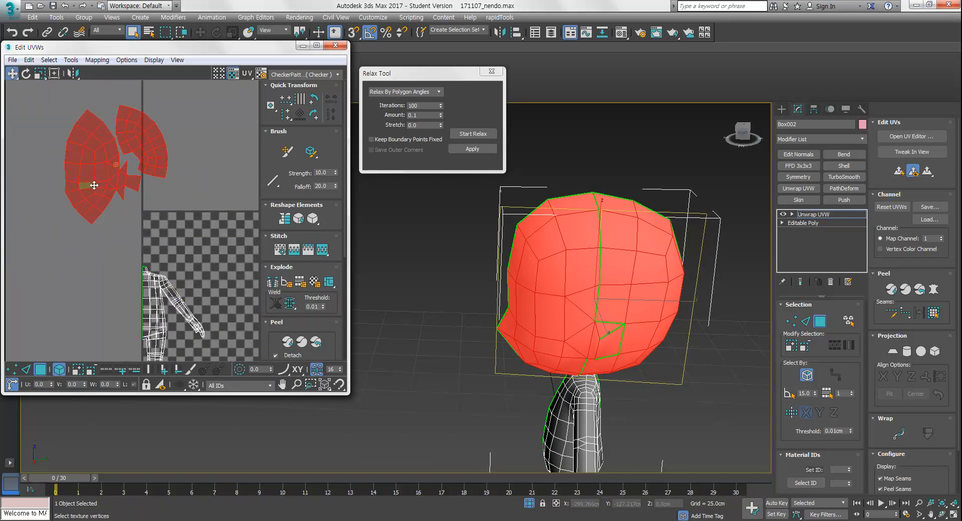
Scale and move both head shells together into the upper-left of the UV area
{"action": "left_click_drag", "start_coordinate": [143, 149], "coordinate": [131, 212]}
{"action": "middle_click_drag", "start_coordinate": [131, 212], "coordinate": [146, 212]}
{"action": "key", "text": "r"}
{"action": "left_click_drag", "start_coordinate": [156, 196], "coordinate": [144, 244]}
{"action": "key", "text": "w"}
{"action": "left_click", "coordinate": [191, 251]}
{"action": "middle_click_drag", "start_coordinate": [190, 274], "coordinate": [175, 217]}
Zoom the viewport in on the body and arm
{"action": "mouse_move", "coordinate": [652, 355]}
{"action": "middle_mouse_down"}
{"action": "mouse_move", "coordinate": [649, 288]}
{"action": "mouse_move", "coordinate": [643, 346]}
{"action": "middle_mouse_up"}
{"action": "scroll", "coordinate": [566, 333], "scroll_direction": "up", "scroll_amount": 4}
{"action": "middle_click_drag", "start_coordinate": [566, 333], "coordinate": [506, 230], "text": "alt"}
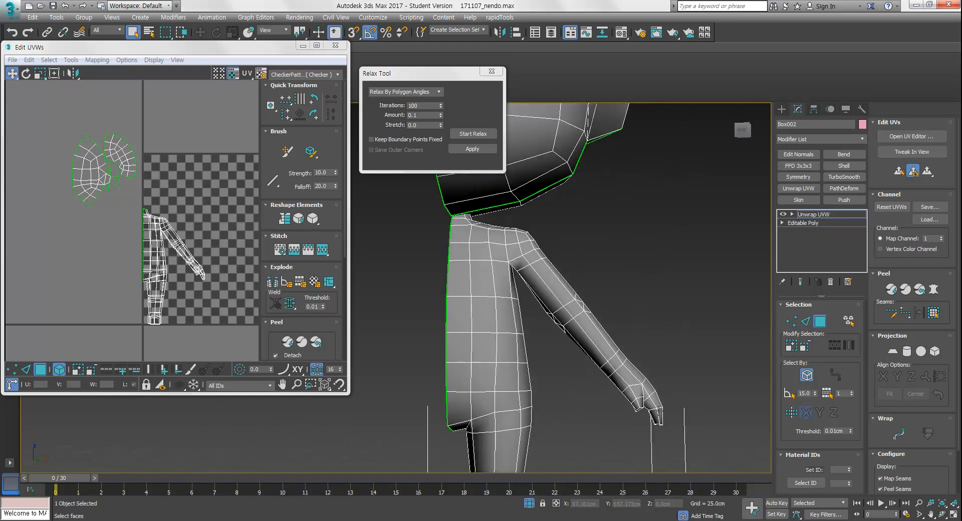
Cut seams around the shoulder and along the underside of the arm
{"action": "mouse_move", "coordinate": [558, 289]}
{"action": "middle_mouse_down", "text": "alt"}
{"action": "mouse_move", "coordinate": [487, 323]}
{"action": "mouse_move", "coordinate": [399, 318]}
{"action": "middle_mouse_up", "text": "alt"}
{"action": "scroll", "coordinate": [659, 263], "scroll_direction": "up", "scroll_amount": 3}
{"action": "mouse_move", "coordinate": [659, 263]}
{"action": "middle_mouse_down", "text": "alt"}
{"action": "mouse_move", "coordinate": [672, 270]}
{"action": "mouse_move", "coordinate": [555, 293]}
{"action": "mouse_move", "coordinate": [686, 282]}
{"action": "middle_mouse_up", "text": "alt"}
{"action": "middle_click_drag", "start_coordinate": [483, 279], "coordinate": [558, 306], "text": "alt"}
{"action": "key", "text": "2"}
{"action": "key", "text": "ctrl+b"}
{"action": "double_click", "coordinate": [486, 265], "text": "ctrl"}
{"action": "middle_click_drag", "start_coordinate": [558, 216], "coordinate": [616, 269], "text": "alt"}
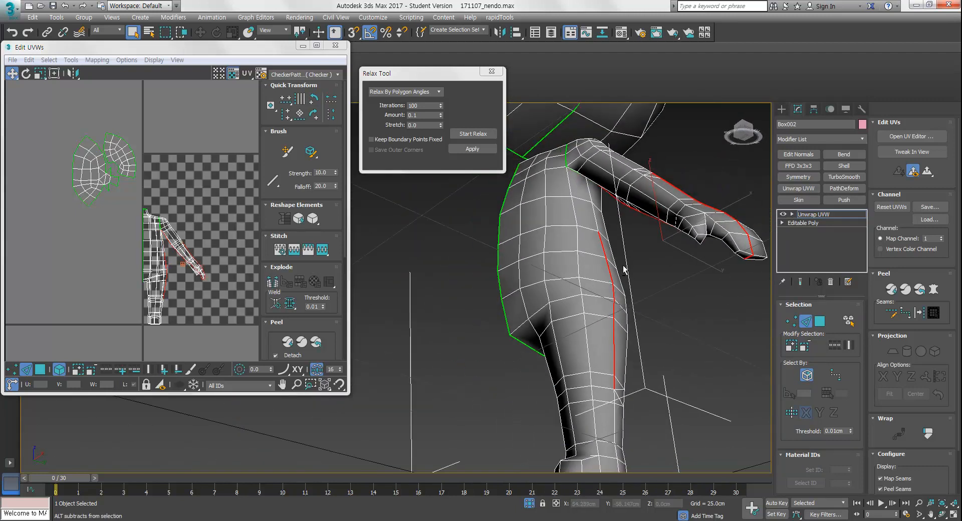
{"action": "middle_click_drag", "start_coordinate": [605, 326], "coordinate": [634, 378], "text": "alt"}
{"action": "middle_click_drag", "start_coordinate": [560, 269], "coordinate": [633, 283], "text": "alt"}
{"action": "middle_click_drag", "start_coordinate": [592, 312], "coordinate": [673, 308], "text": "alt"}
{"action": "middle_click_drag", "start_coordinate": [612, 365], "coordinate": [604, 333], "text": "alt"}
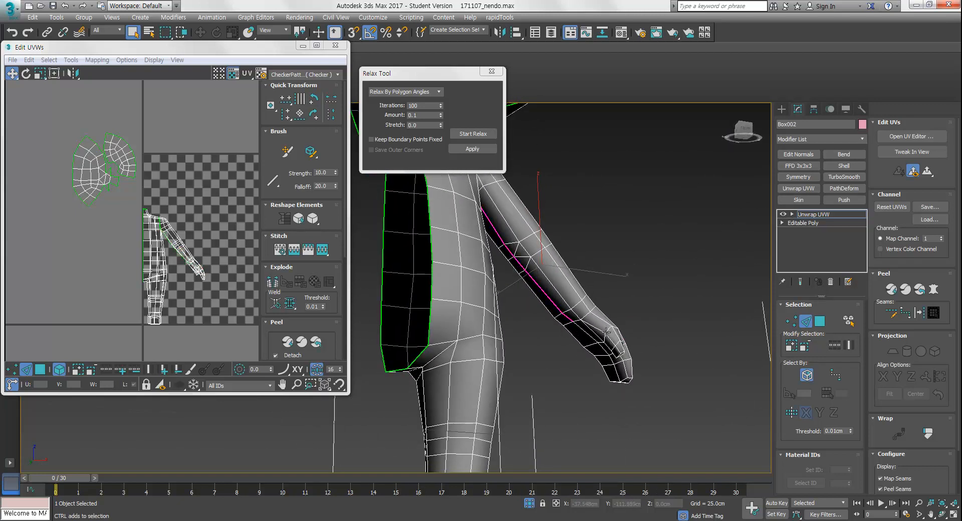
{"action": "middle_click_drag", "start_coordinate": [596, 339], "coordinate": [629, 324], "text": "alt"}
{"action": "middle_click_drag", "start_coordinate": [629, 324], "coordinate": [665, 311]}
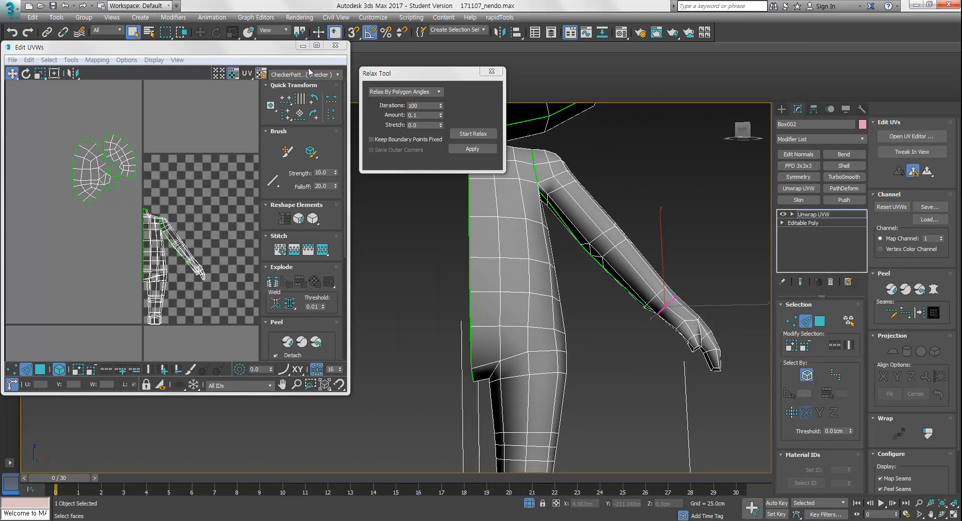
Detach the arm shell in the UV editor and move it into the empty upper area of UV space
{"action": "left_click_drag", "start_coordinate": [285, 48], "coordinate": [298, 69]}
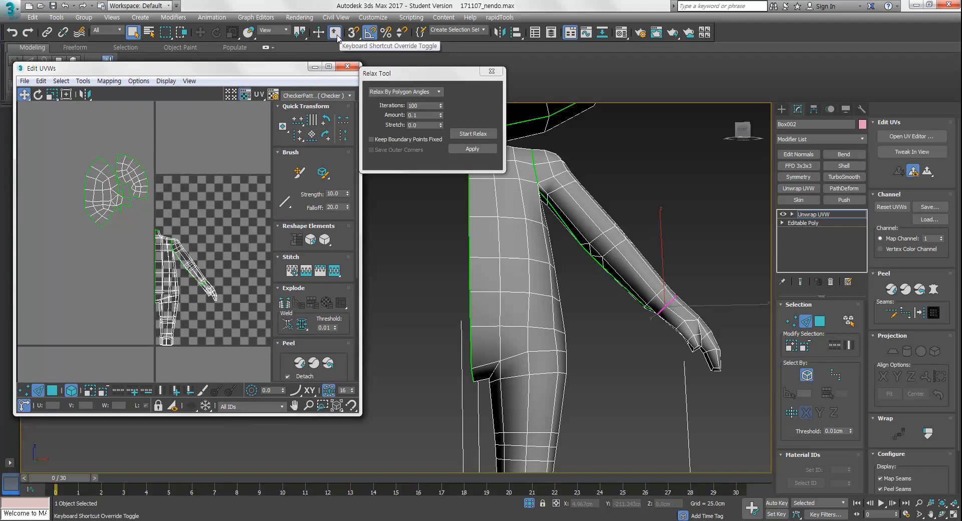
{"action": "left_click_drag", "start_coordinate": [421, 76], "coordinate": [433, 71]}
{"action": "middle_click_drag", "start_coordinate": [229, 254], "coordinate": [219, 269]}
{"action": "left_click", "coordinate": [232, 368]}
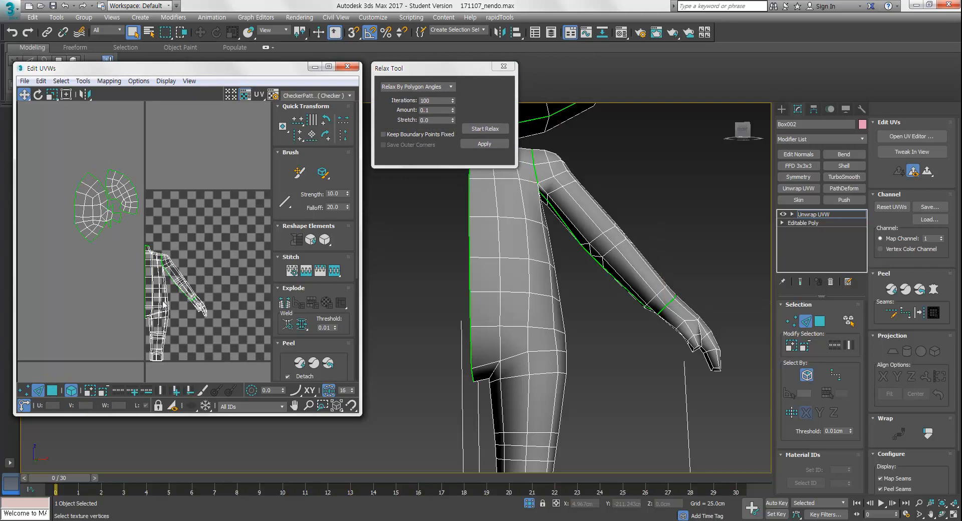
{"action": "left_click_drag", "start_coordinate": [196, 232], "coordinate": [196, 233]}
{"action": "left_click", "coordinate": [197, 371]}
{"action": "left_click", "coordinate": [51, 392]}
{"action": "left_click_drag", "start_coordinate": [174, 276], "coordinate": [185, 216]}
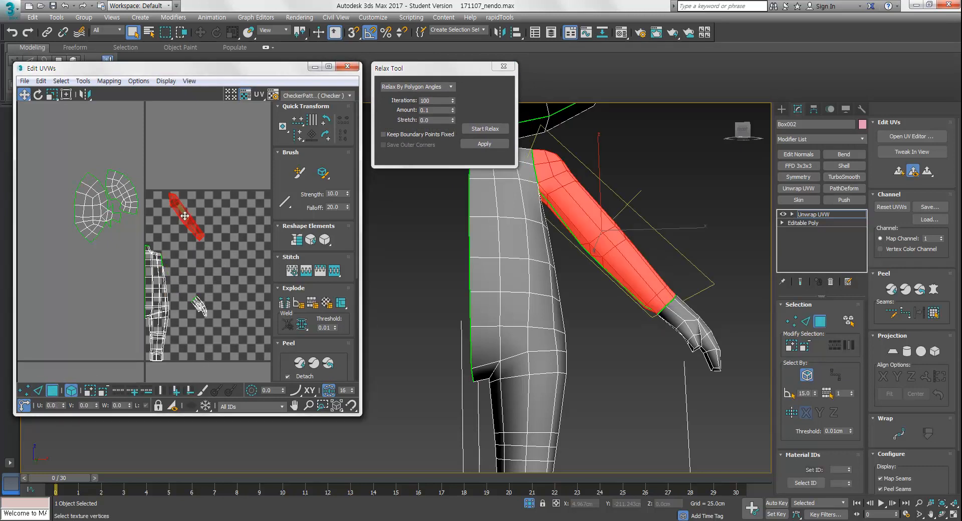
Relax the arm shell by polygon angles
{"action": "left_click", "coordinate": [485, 129]}
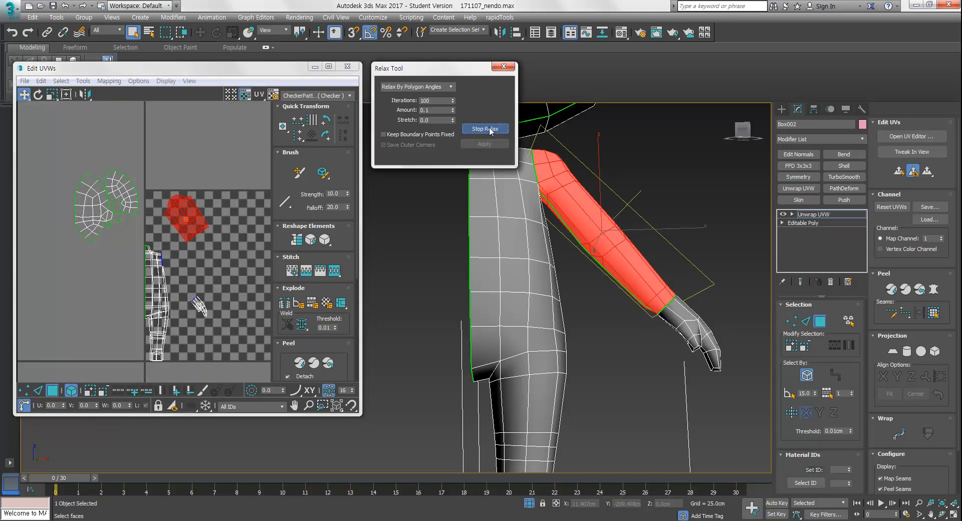
{"action": "left_click", "coordinate": [485, 129]}
{"action": "left_click", "coordinate": [247, 252]}
{"action": "scroll", "coordinate": [202, 303], "scroll_direction": "up", "scroll_amount": 4}
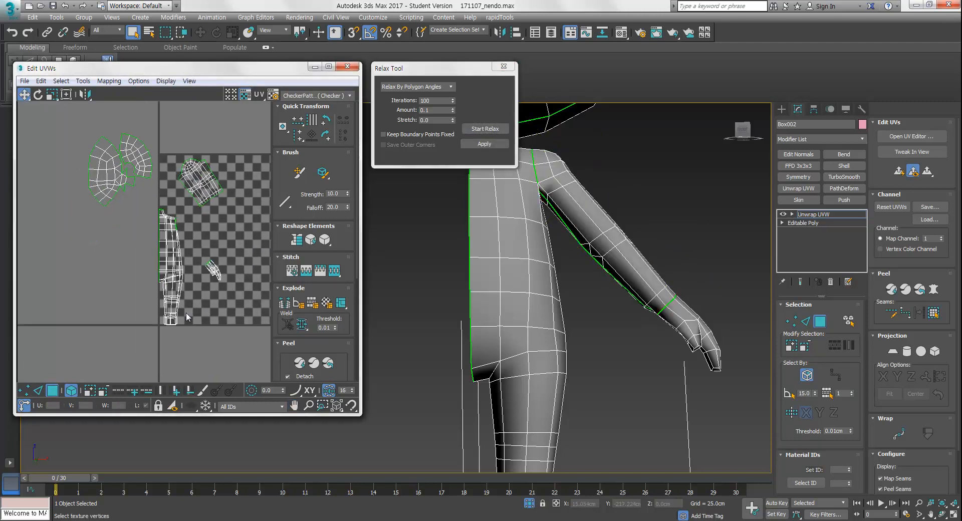
Cut seams around the top of the leg and down the leg's inner side
{"action": "middle_click_drag", "start_coordinate": [546, 348], "coordinate": [580, 317]}
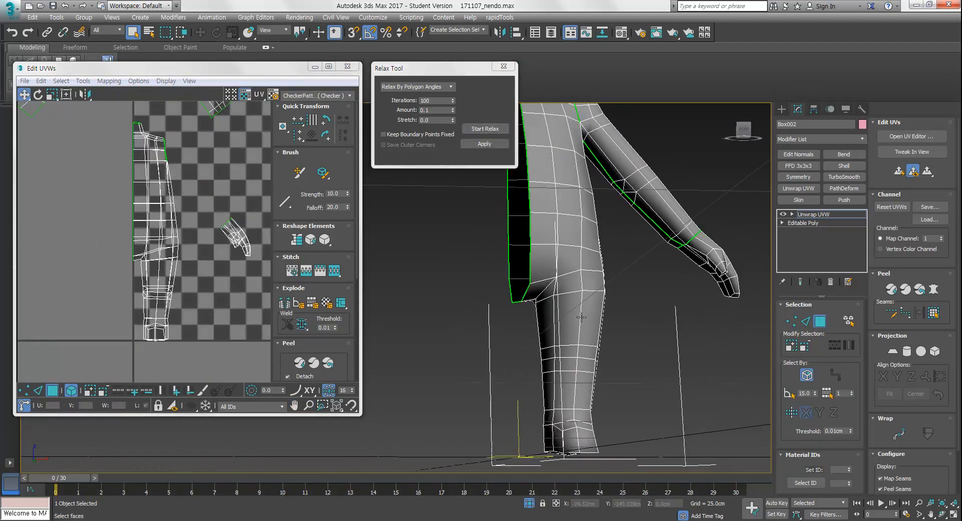
{"action": "key", "text": "2"}
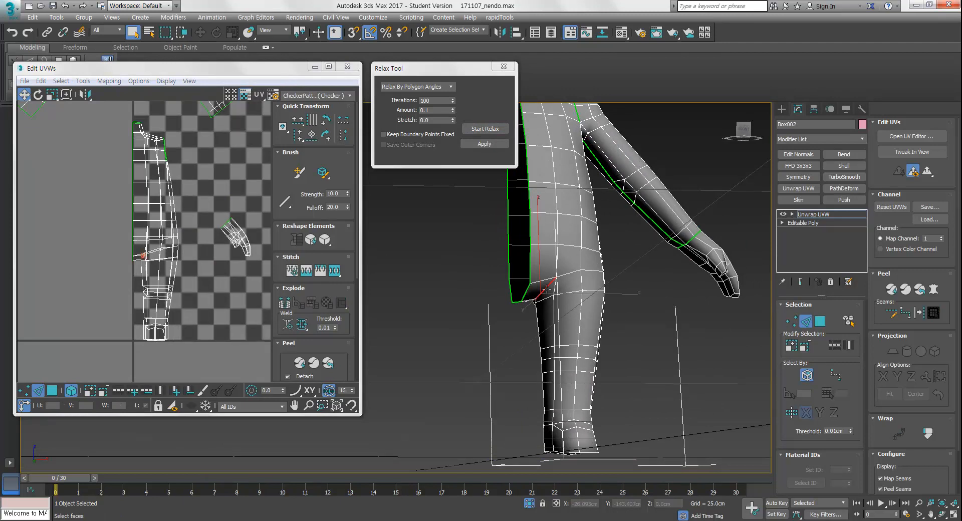
{"action": "double_click", "coordinate": [572, 274], "text": "ctrl"}
{"action": "middle_click_drag", "start_coordinate": [584, 308], "coordinate": [663, 289], "text": "alt"}
{"action": "key", "text": "ctrl+b"}
{"action": "left_click", "coordinate": [588, 308]}
{"action": "middle_click_drag", "start_coordinate": [588, 308], "coordinate": [639, 332], "text": "alt"}
{"action": "double_click", "coordinate": [586, 329]}
{"action": "left_click_drag", "start_coordinate": [609, 435], "coordinate": [602, 441], "text": "alt"}
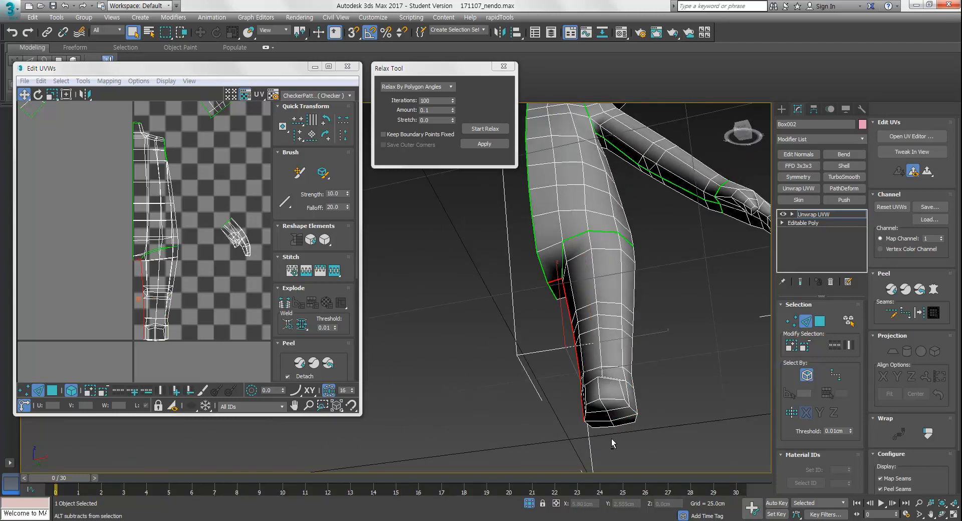
{"action": "middle_click_drag", "start_coordinate": [588, 421], "coordinate": [669, 468], "text": "alt"}
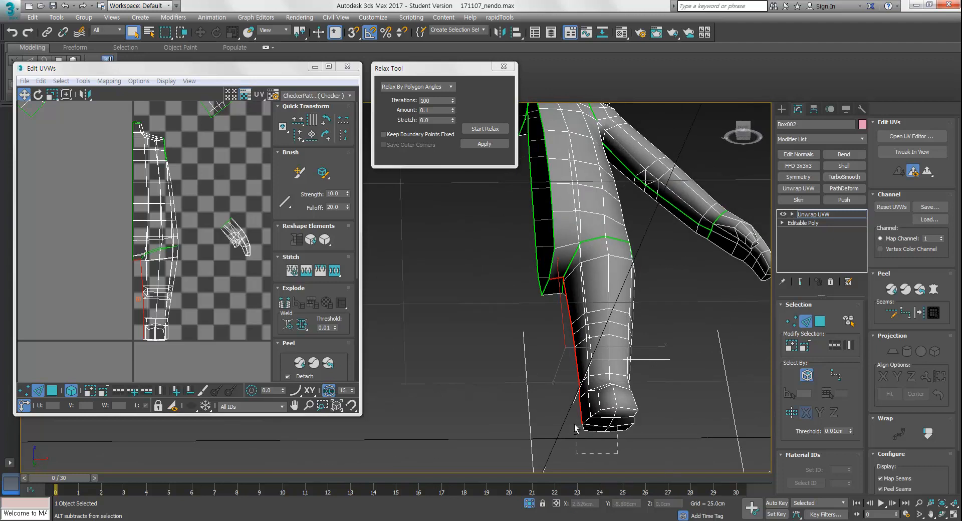
{"action": "middle_click_drag", "start_coordinate": [566, 408], "coordinate": [641, 376], "text": "alt"}
{"action": "middle_click_drag", "start_coordinate": [632, 356], "coordinate": [636, 353], "text": "alt"}
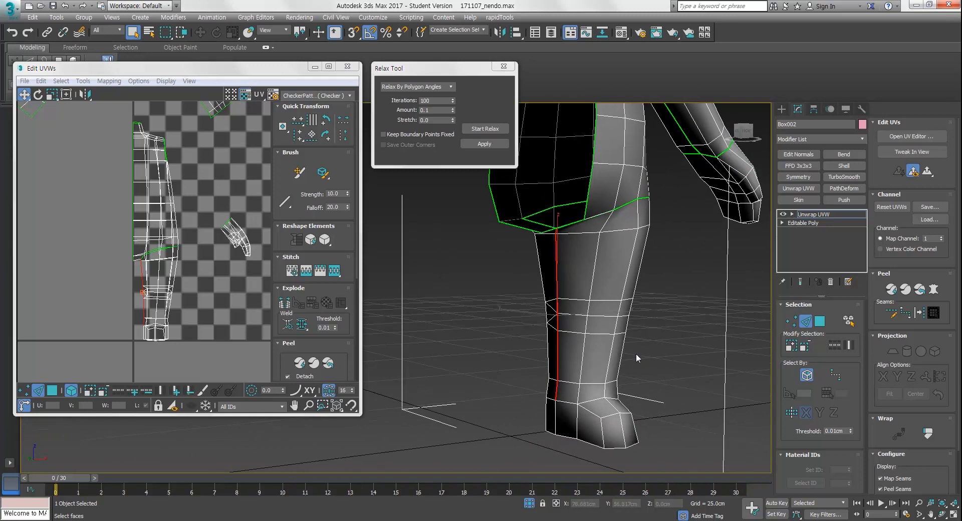
{"action": "key", "text": "ctrl+b"}
Add a seam loop around the ankle and extend the leg seam down to it
{"action": "left_click", "coordinate": [586, 402]}
{"action": "middle_click_drag", "start_coordinate": [628, 404], "coordinate": [577, 415], "text": "alt"}
{"action": "middle_click_drag", "start_coordinate": [645, 423], "coordinate": [591, 421], "text": "alt"}
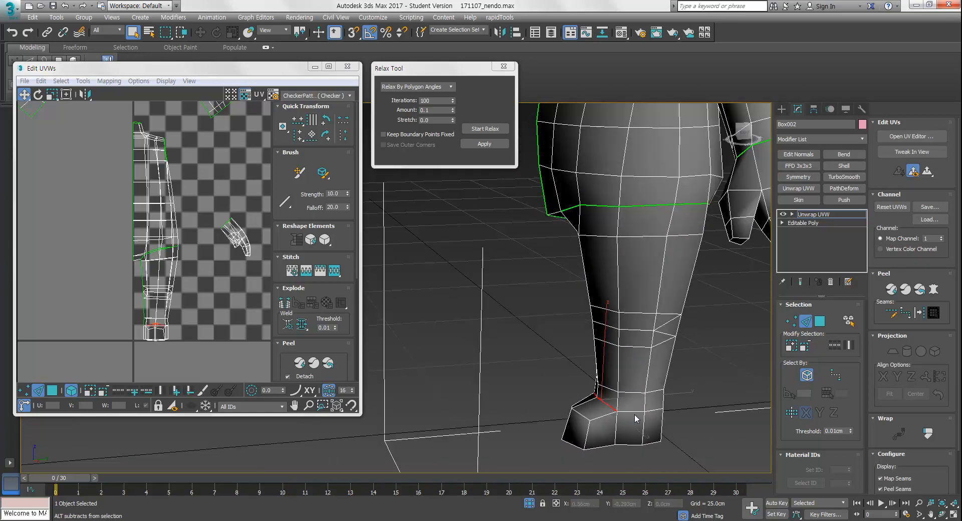
{"action": "middle_click_drag", "start_coordinate": [651, 411], "coordinate": [595, 394], "text": "alt"}
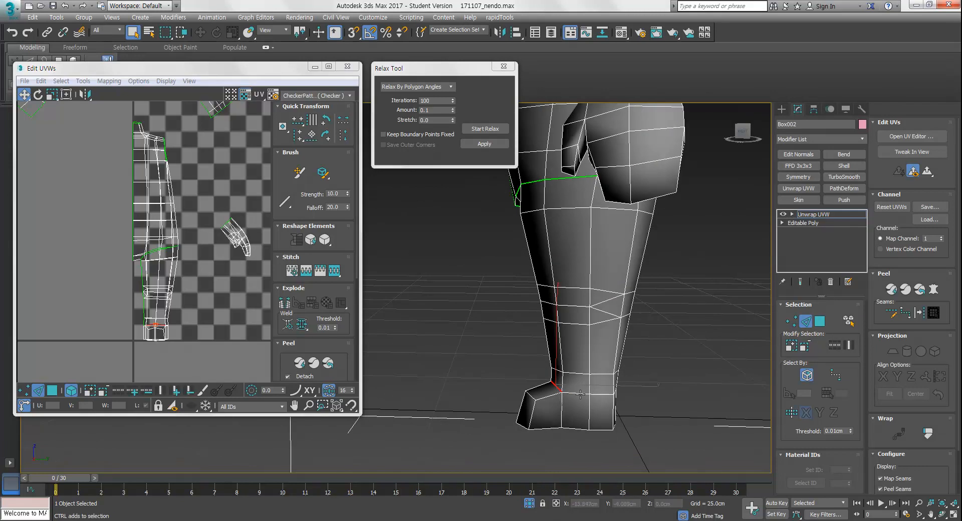
{"action": "left_click", "coordinate": [601, 395], "text": "ctrl"}
{"action": "middle_click_drag", "start_coordinate": [642, 419], "coordinate": [474, 405], "text": "alt"}
{"action": "middle_click_drag", "start_coordinate": [664, 396], "coordinate": [632, 390], "text": "alt"}
{"action": "left_click", "coordinate": [646, 391]}
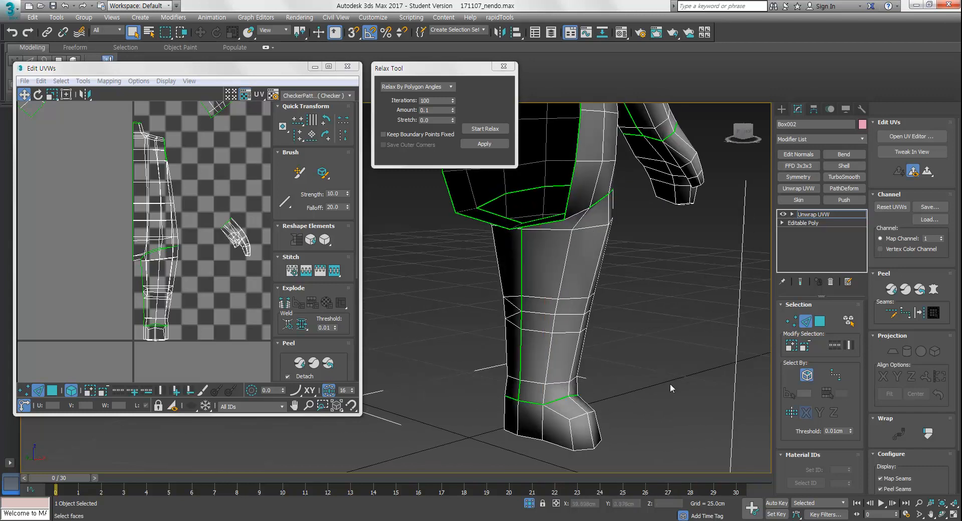
Move the leg shell into open UV space at the bottom and relax it
{"action": "middle_click_drag", "start_coordinate": [618, 359], "coordinate": [526, 376], "text": "alt"}
{"action": "middle_click_drag", "start_coordinate": [194, 315], "coordinate": [158, 324]}
{"action": "scroll", "coordinate": [157, 324], "scroll_direction": "down", "scroll_amount": 2}
{"action": "scroll", "coordinate": [158, 325], "scroll_direction": "down", "scroll_amount": 1}
{"action": "left_click", "coordinate": [52, 391]}
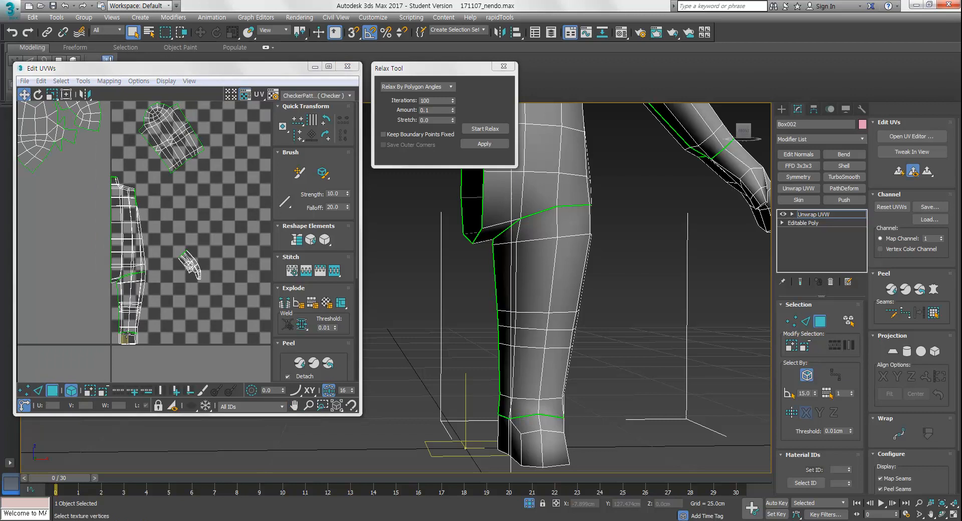
{"action": "left_click", "coordinate": [131, 309]}
{"action": "left_click_drag", "start_coordinate": [132, 309], "coordinate": [213, 329]}
{"action": "left_click", "coordinate": [485, 129]}
{"action": "left_click", "coordinate": [247, 301]}
Select the foot's sole faces by planar angle and separate them as their own shell below the leg
{"action": "middle_click_drag", "start_coordinate": [542, 426], "coordinate": [554, 426], "text": "alt"}
{"action": "middle_click_drag", "start_coordinate": [554, 426], "coordinate": [583, 369]}
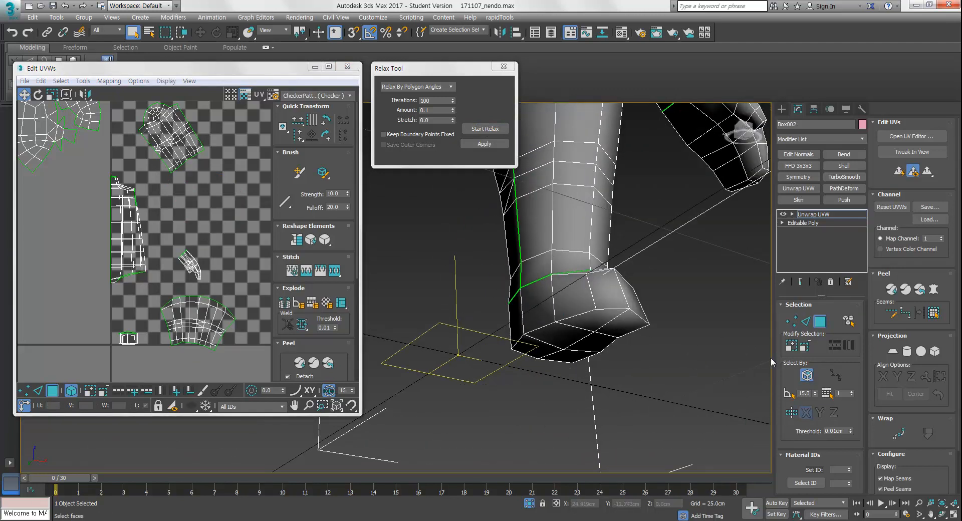
{"action": "middle_click_drag", "start_coordinate": [616, 365], "coordinate": [594, 407], "text": "alt"}
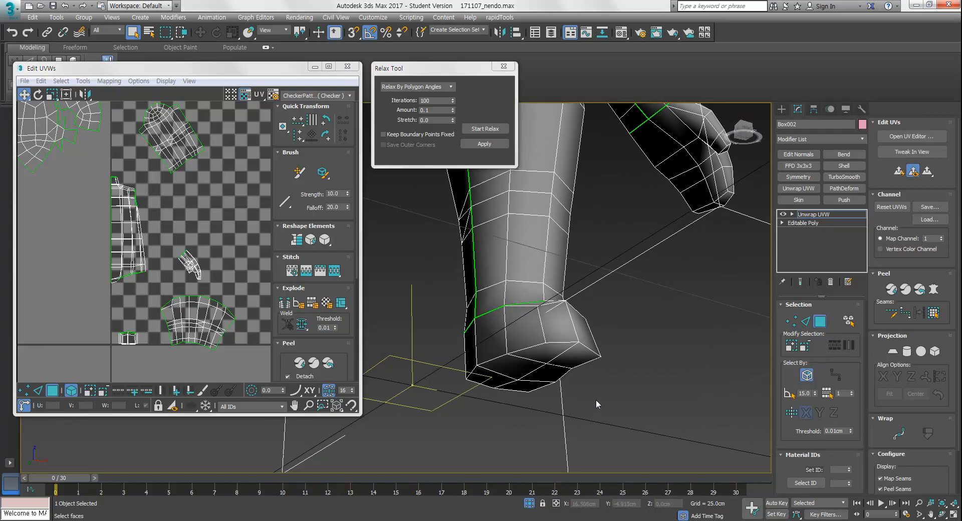
{"action": "left_click", "coordinate": [795, 395]}
{"action": "left_click", "coordinate": [583, 359]}
{"action": "middle_click_drag", "start_coordinate": [605, 365], "coordinate": [642, 393], "text": "alt"}
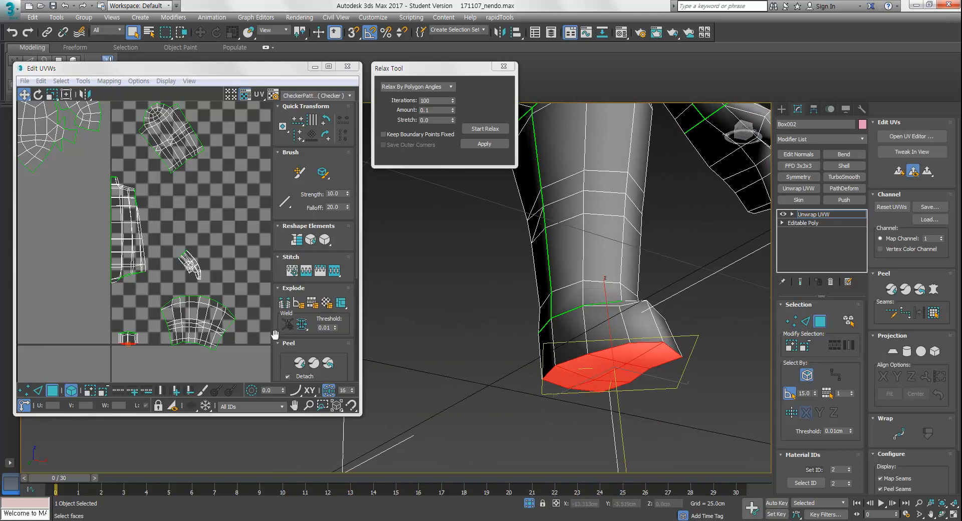
{"action": "scroll", "coordinate": [154, 291], "scroll_direction": "up", "scroll_amount": 5}
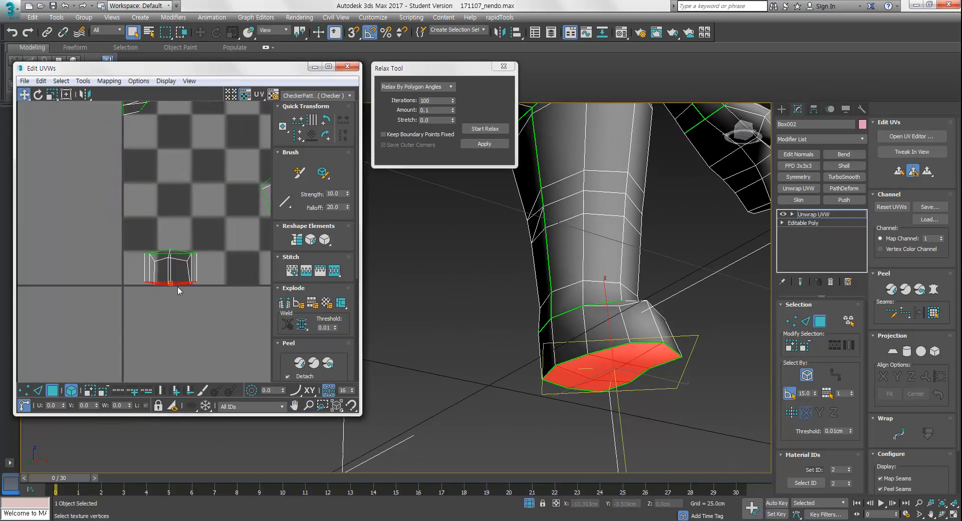
{"action": "left_click_drag", "start_coordinate": [177, 284], "coordinate": [179, 309]}
{"action": "scroll", "coordinate": [214, 302], "scroll_direction": "down", "scroll_amount": 6}
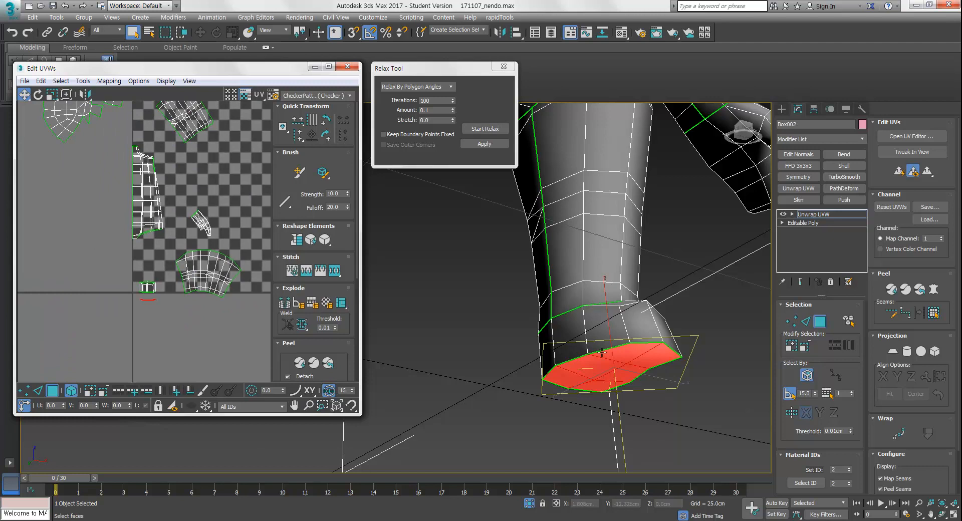
{"action": "left_click", "coordinate": [486, 129]}
{"action": "scroll", "coordinate": [138, 301], "scroll_direction": "up", "scroll_amount": 4}
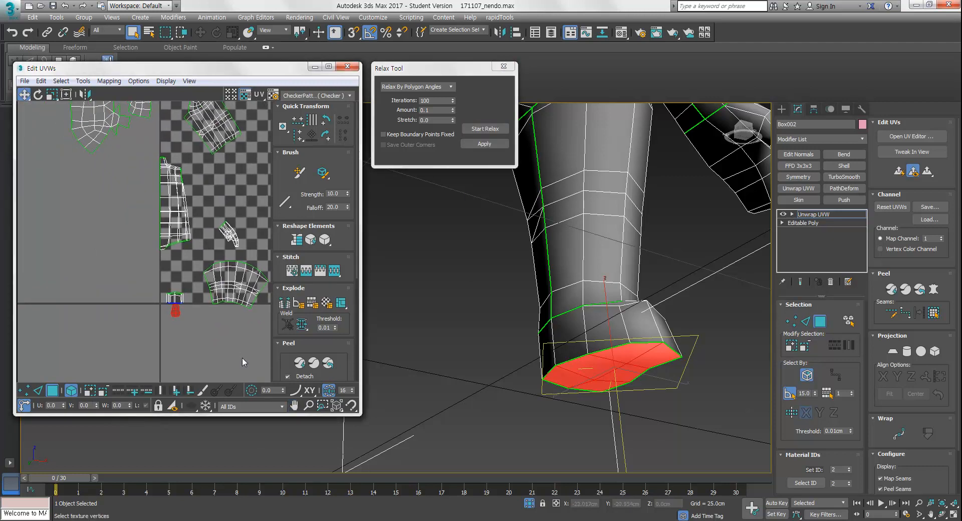
{"action": "middle_click_drag", "start_coordinate": [172, 309], "coordinate": [172, 337]}
{"action": "mouse_move", "coordinate": [594, 382]}
{"action": "middle_mouse_down", "text": "alt"}
{"action": "mouse_move", "coordinate": [596, 402]}
{"action": "mouse_move", "coordinate": [590, 367]}
{"action": "middle_mouse_up", "text": "alt"}
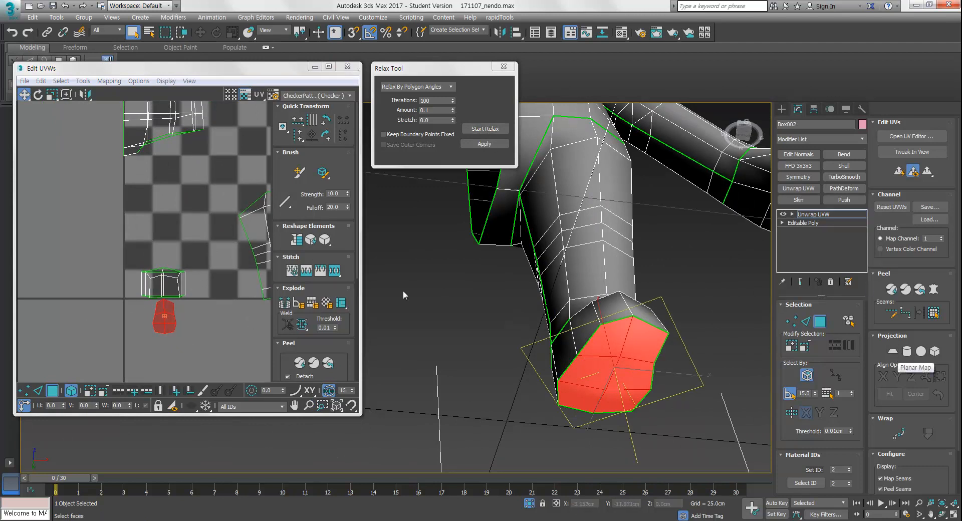
{"action": "middle_click_drag", "start_coordinate": [191, 282], "coordinate": [182, 304]}
{"action": "middle_click_drag", "start_coordinate": [667, 366], "coordinate": [627, 373], "text": "alt"}
{"action": "scroll", "coordinate": [621, 357], "scroll_direction": "up", "scroll_amount": 3}
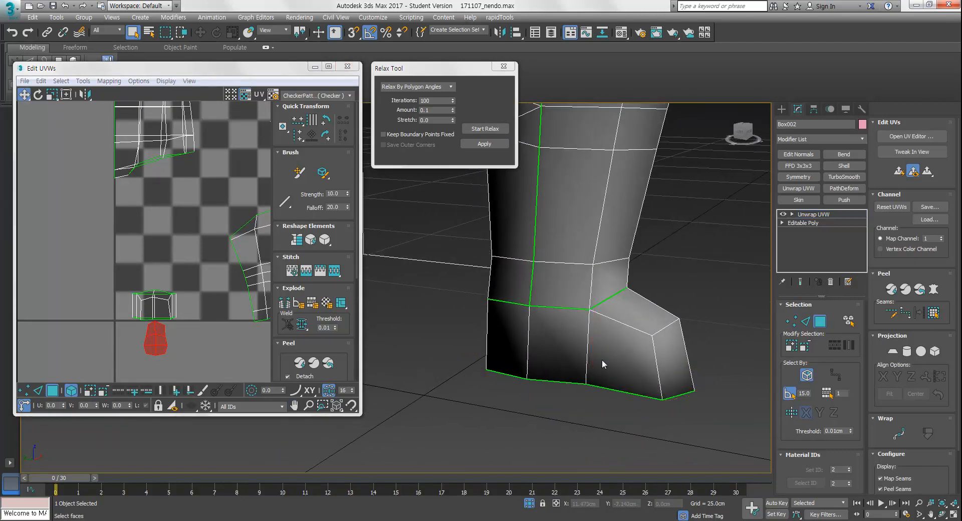
Mark seams on the edges along the sides and front of the foot
{"action": "key", "text": "2"}
{"action": "left_click", "coordinate": [589, 340]}
{"action": "middle_click_drag", "start_coordinate": [589, 340], "coordinate": [578, 367], "text": "alt"}
{"action": "left_click", "coordinate": [575, 342]}
{"action": "left_click", "coordinate": [583, 363], "text": "ctrl"}
{"action": "left_click", "coordinate": [473, 352]}
{"action": "left_click", "coordinate": [525, 365]}
{"action": "middle_click_drag", "start_coordinate": [624, 389], "coordinate": [613, 354], "text": "alt"}
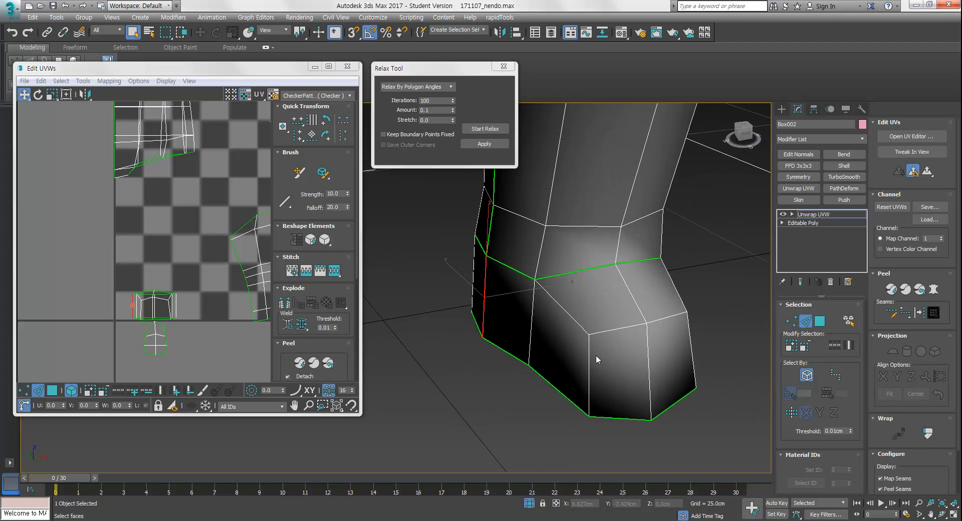
{"action": "left_click", "coordinate": [591, 369], "text": "ctrl"}
{"action": "left_click", "coordinate": [691, 341], "text": "ctrl"}
{"action": "middle_click_drag", "start_coordinate": [691, 340], "coordinate": [600, 373], "text": "alt"}
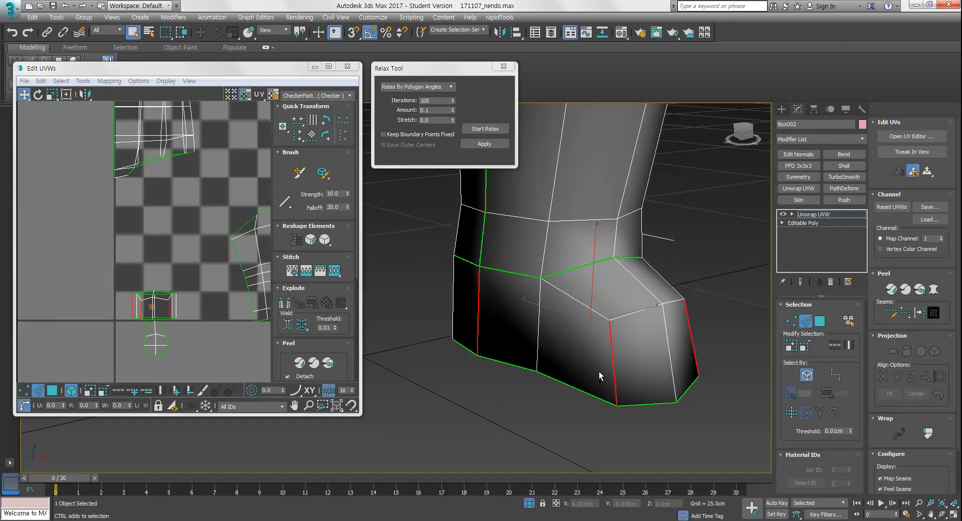
{"action": "left_click", "coordinate": [600, 371]}
{"action": "scroll", "coordinate": [209, 376], "scroll_direction": "up", "scroll_amount": 2}
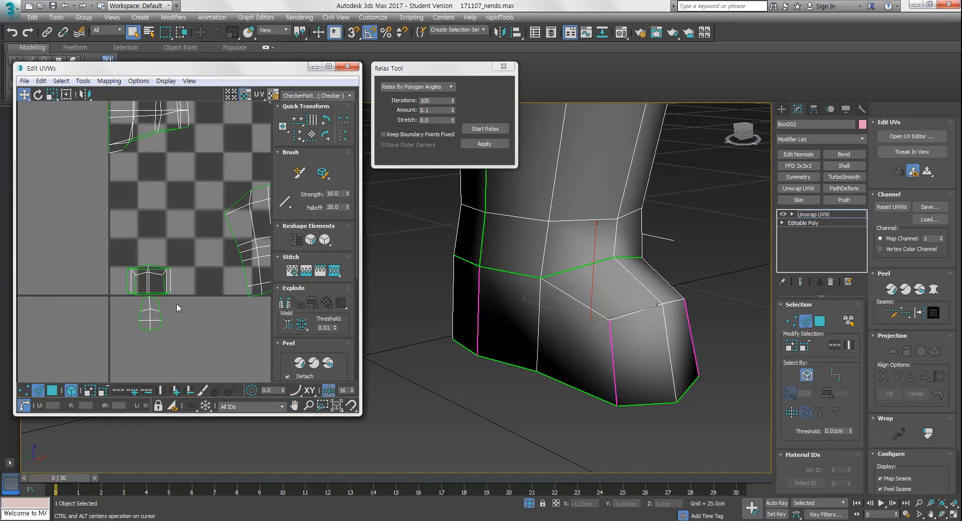
Select the foot shell in the UV editor and relax it
{"action": "left_click", "coordinate": [53, 390]}
{"action": "left_click", "coordinate": [143, 275]}
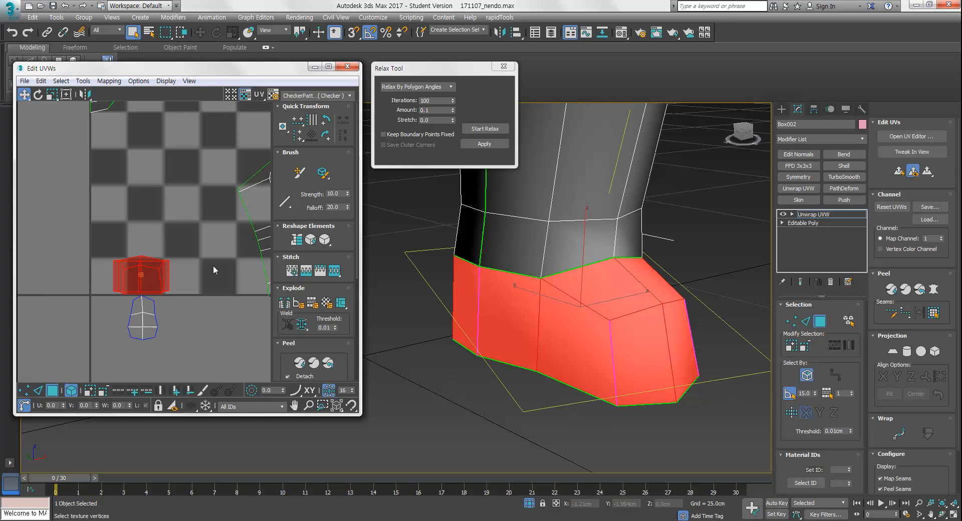
{"action": "left_click", "coordinate": [489, 132]}
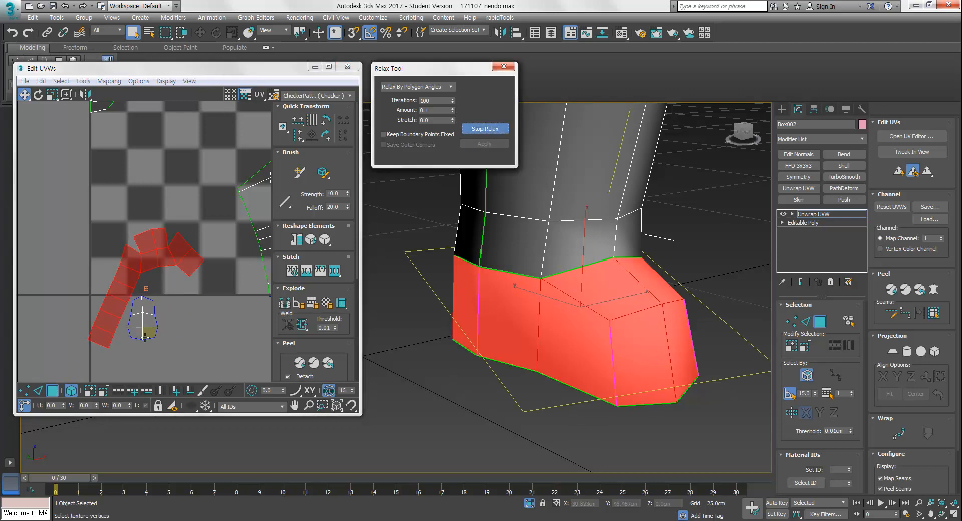
{"action": "middle_click_drag", "start_coordinate": [194, 323], "coordinate": [211, 310]}
{"action": "left_click_drag", "start_coordinate": [173, 243], "coordinate": [168, 227]}
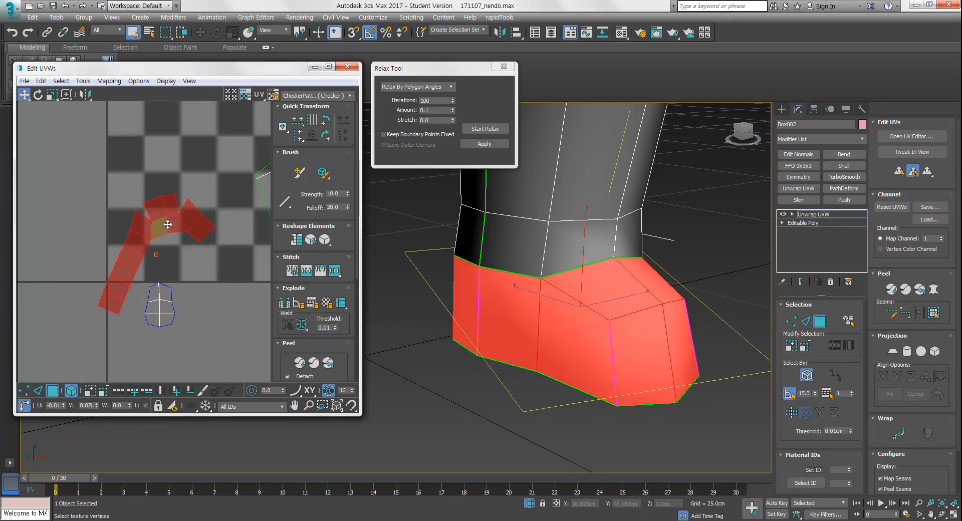
Scale, rotate and move the relaxed foot shell into place beside the sole shell
{"action": "middle_click_drag", "start_coordinate": [179, 275], "coordinate": [182, 291]}
{"action": "key", "text": "r"}
{"action": "left_click_drag", "start_coordinate": [181, 247], "coordinate": [104, 257]}
{"action": "key", "text": "w"}
{"action": "key", "text": "e"}
{"action": "middle_click_drag", "start_coordinate": [173, 261], "coordinate": [189, 291]}
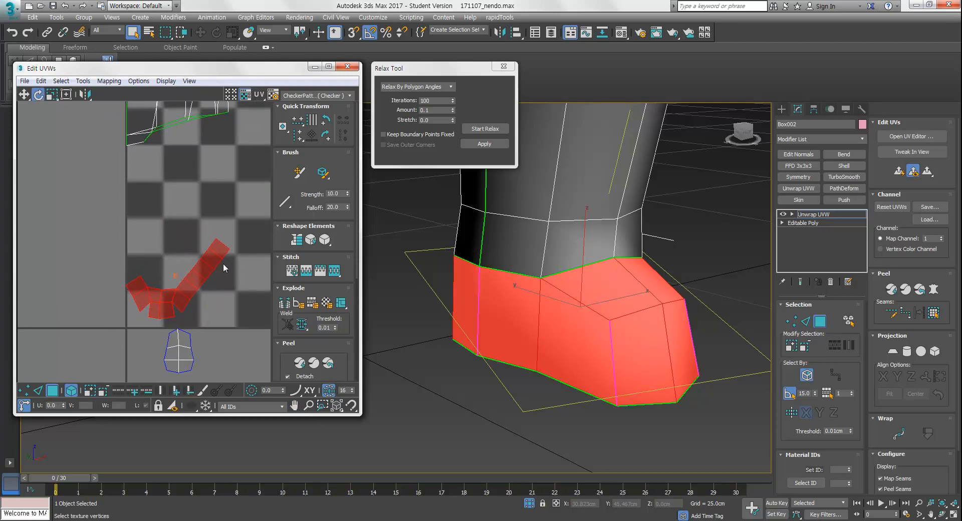
{"action": "left_click", "coordinate": [211, 364]}
{"action": "left_click", "coordinate": [188, 342]}
{"action": "left_click_drag", "start_coordinate": [188, 342], "coordinate": [174, 396]}
{"action": "key", "text": "r"}
{"action": "left_click_drag", "start_coordinate": [182, 348], "coordinate": [210, 291]}
{"action": "key", "text": "w"}
{"action": "key", "text": "r"}
{"action": "key", "text": "e"}
{"action": "key", "text": "w"}
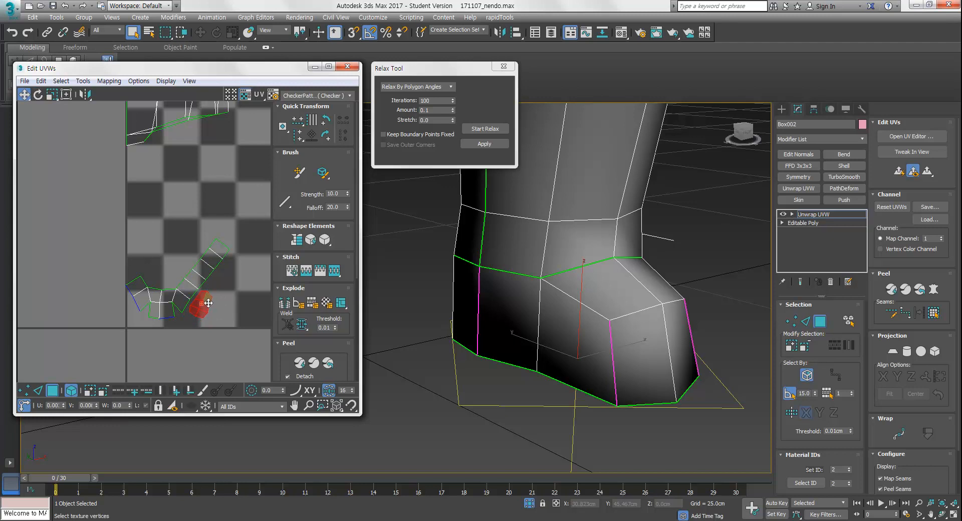
Reposition the sole and foot shells together in the UV layout
{"action": "left_click", "coordinate": [223, 303]}
{"action": "middle_click_drag", "start_coordinate": [223, 303], "coordinate": [187, 291]}
{"action": "middle_click_drag", "start_coordinate": [186, 291], "coordinate": [177, 316], "text": "ctrl+alt"}
{"action": "middle_click_drag", "start_coordinate": [177, 316], "coordinate": [126, 372]}
{"action": "left_click", "coordinate": [183, 311]}
{"action": "middle_click_drag", "start_coordinate": [184, 253], "coordinate": [208, 285]}
{"action": "left_click", "coordinate": [167, 169]}
{"action": "middle_click_drag", "start_coordinate": [162, 241], "coordinate": [192, 270]}
Mark a seam along the edges at the top of the shoulder where the arm joins the torso
{"action": "middle_click_drag", "start_coordinate": [591, 201], "coordinate": [626, 363]}
{"action": "scroll", "coordinate": [604, 301], "scroll_direction": "down", "scroll_amount": 8}
{"action": "middle_click_drag", "start_coordinate": [627, 364], "coordinate": [609, 328], "text": "alt"}
{"action": "scroll", "coordinate": [610, 328], "scroll_direction": "up", "scroll_amount": 6}
{"action": "key", "text": "2"}
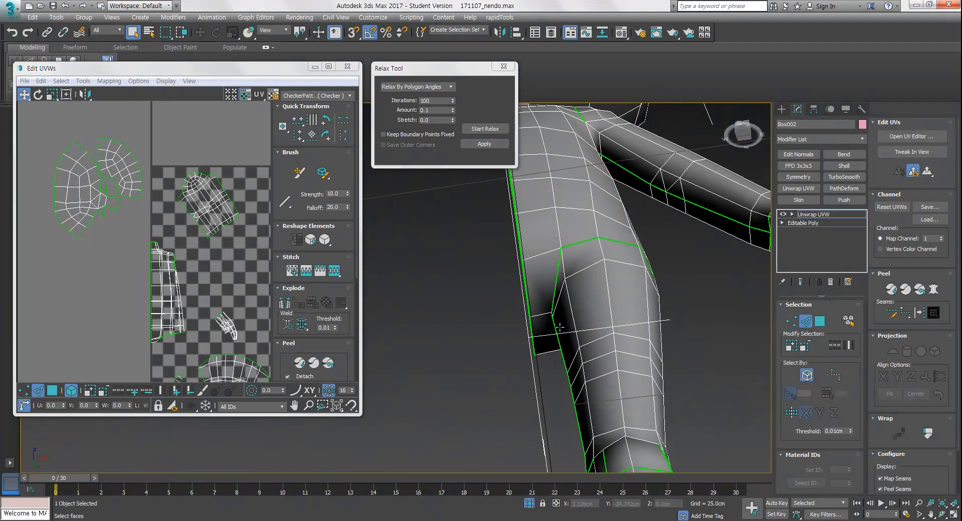
{"action": "middle_click_drag", "start_coordinate": [573, 334], "coordinate": [576, 347]}
{"action": "middle_click_drag", "start_coordinate": [647, 313], "coordinate": [580, 362], "text": "alt"}
{"action": "middle_click_drag", "start_coordinate": [608, 224], "coordinate": [620, 318]}
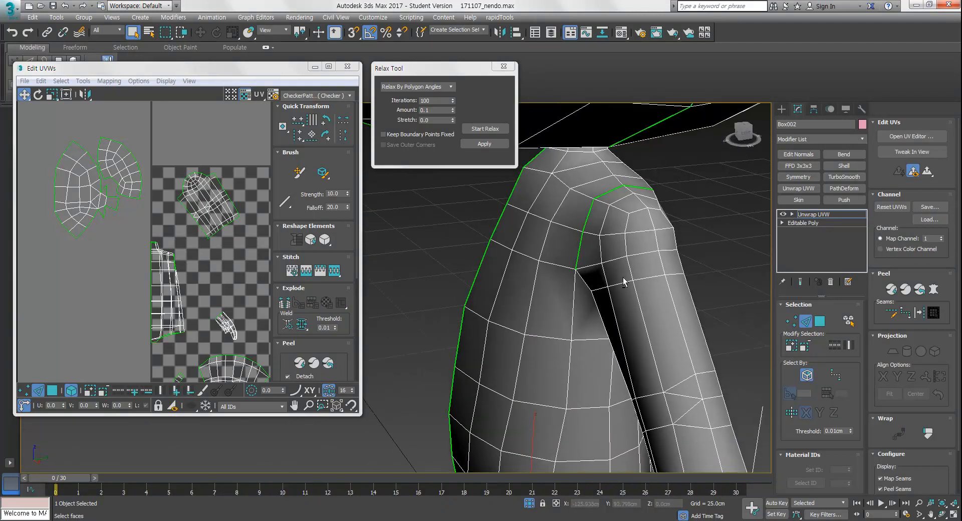
{"action": "scroll", "coordinate": [620, 316], "scroll_direction": "down", "scroll_amount": 5}
{"action": "middle_click_drag", "start_coordinate": [633, 205], "coordinate": [599, 200], "text": "alt"}
{"action": "scroll", "coordinate": [600, 210], "scroll_direction": "up", "scroll_amount": 5}
{"action": "middle_click_drag", "start_coordinate": [600, 232], "coordinate": [580, 217], "text": "alt"}
{"action": "double_click", "coordinate": [585, 206]}
{"action": "scroll", "coordinate": [582, 228], "scroll_direction": "down", "scroll_amount": 6}
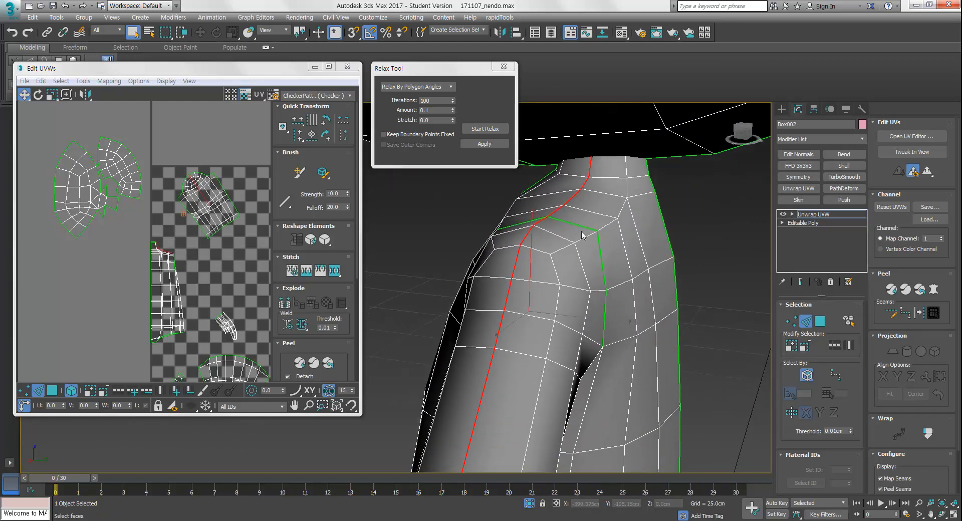
{"action": "middle_click_drag", "start_coordinate": [586, 268], "coordinate": [682, 314], "text": "alt"}
{"action": "scroll", "coordinate": [681, 314], "scroll_direction": "up", "scroll_amount": 3}
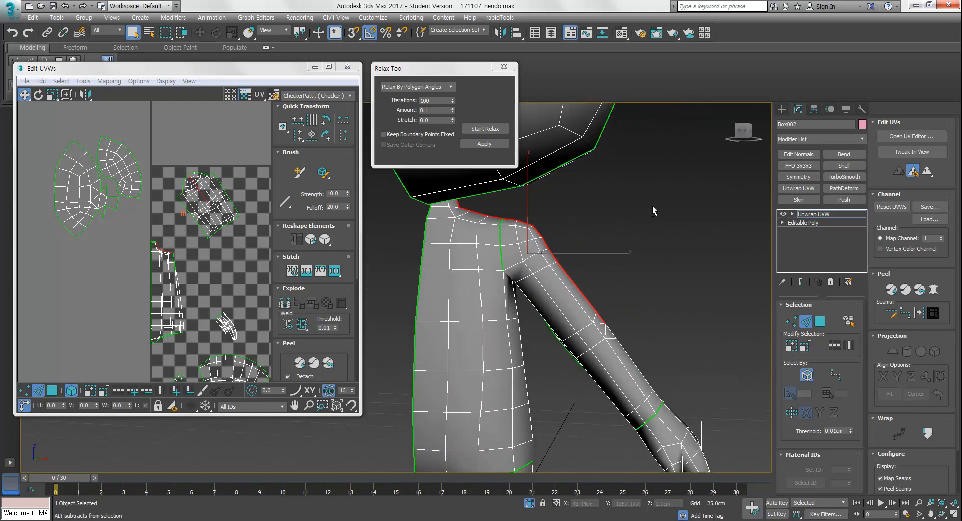
{"action": "left_click_drag", "start_coordinate": [601, 278], "coordinate": [514, 331]}
{"action": "middle_click_drag", "start_coordinate": [603, 285], "coordinate": [558, 294], "text": "alt"}
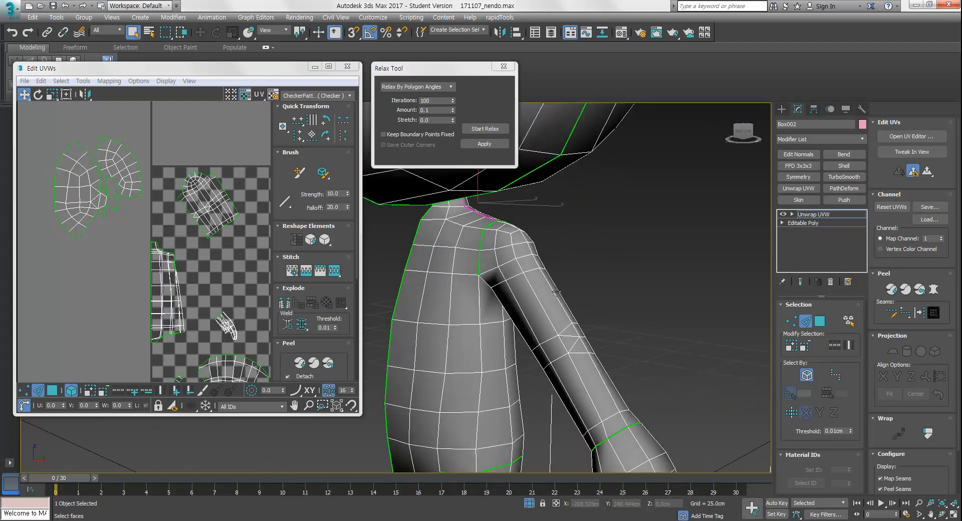
Select the torso shell in the UV editor and relax it
{"action": "middle_click_drag", "start_coordinate": [188, 286], "coordinate": [191, 251]}
{"action": "key", "text": "3"}
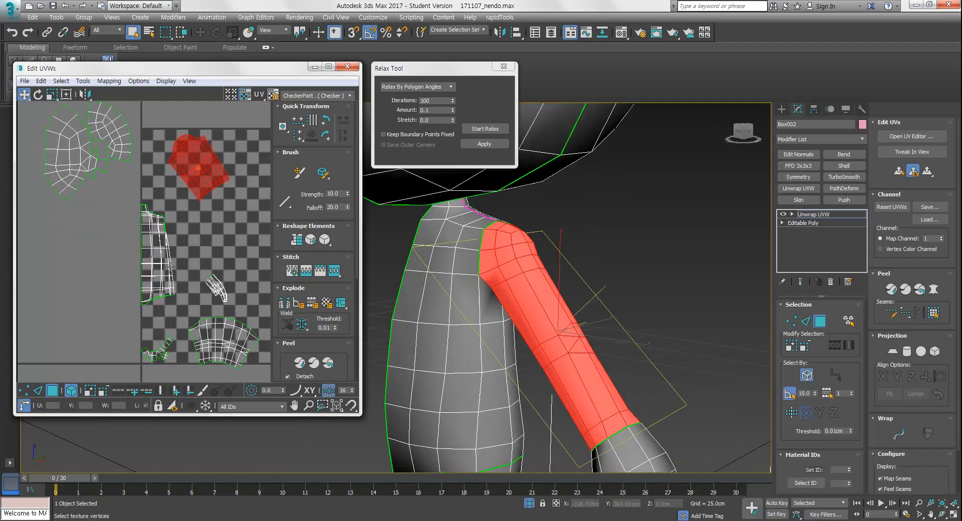
{"action": "left_click", "coordinate": [160, 260]}
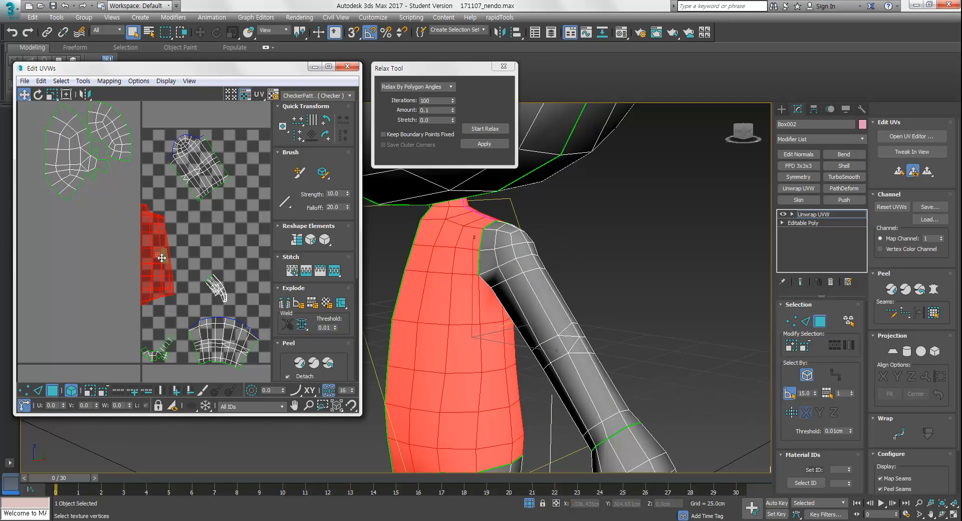
{"action": "left_click", "coordinate": [484, 130]}
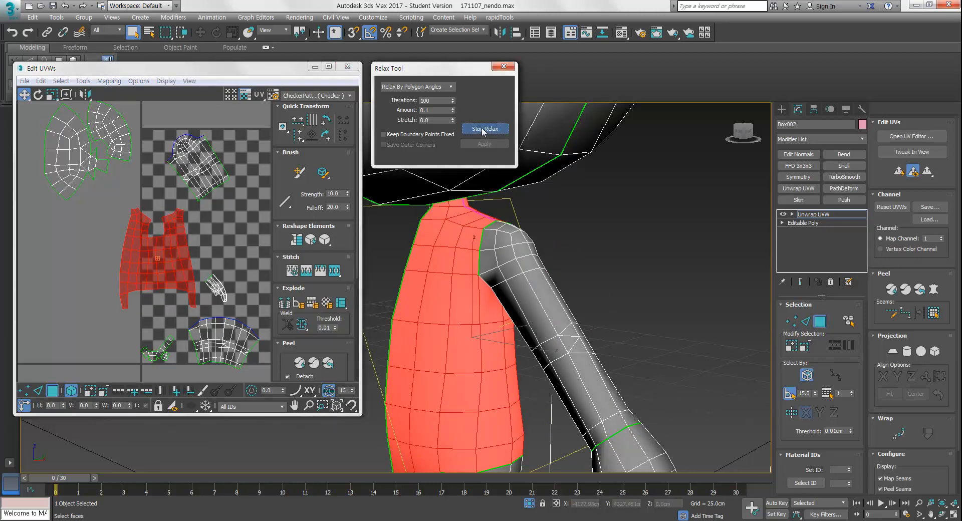
{"action": "left_click", "coordinate": [483, 129]}
Move, rotate and scale the relaxed torso shell and neighbouring shells to lay them out side by side
{"action": "middle_click_drag", "start_coordinate": [169, 288], "coordinate": [107, 265]}
{"action": "mouse_move", "coordinate": [206, 233]}
{"action": "middle_mouse_down"}
{"action": "mouse_move", "coordinate": [210, 259]}
{"action": "mouse_move", "coordinate": [191, 232]}
{"action": "middle_mouse_up"}
{"action": "left_click_drag", "start_coordinate": [152, 226], "coordinate": [94, 221]}
{"action": "middle_click_drag", "start_coordinate": [93, 221], "coordinate": [170, 263]}
{"action": "left_click", "coordinate": [152, 238]}
{"action": "left_click", "coordinate": [208, 199]}
{"action": "key", "text": "e"}
{"action": "left_click_drag", "start_coordinate": [221, 216], "coordinate": [228, 221]}
{"action": "key", "text": "w"}
{"action": "left_click_drag", "start_coordinate": [217, 190], "coordinate": [168, 271]}
{"action": "key", "text": "r"}
{"action": "key", "text": "w"}
{"action": "middle_click_drag", "start_coordinate": [216, 329], "coordinate": [217, 294]}
Reposition the hip shell and the foot shells in the UV layout
{"action": "left_click", "coordinate": [233, 323]}
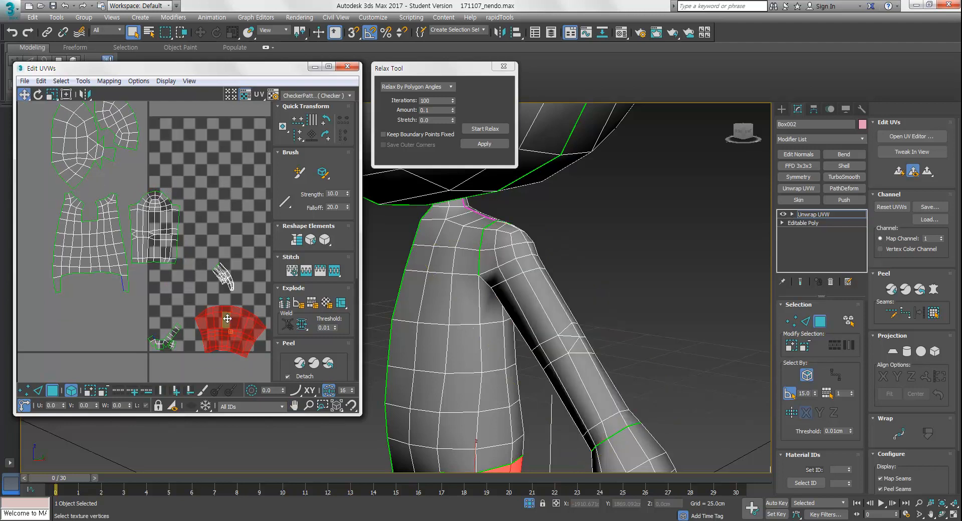
{"action": "left_click_drag", "start_coordinate": [234, 324], "coordinate": [177, 291]}
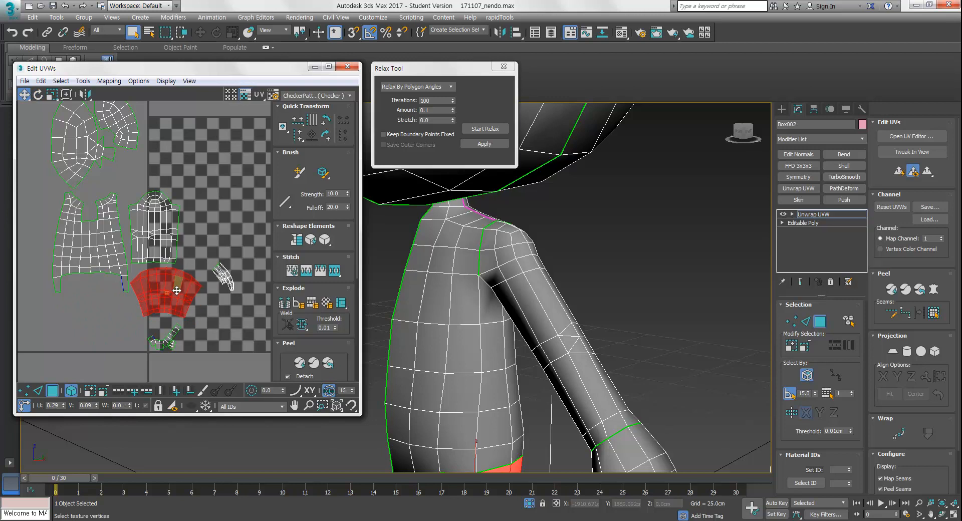
{"action": "middle_click_drag", "start_coordinate": [154, 319], "coordinate": [164, 331]}
{"action": "left_click", "coordinate": [175, 350]}
{"action": "left_click_drag", "start_coordinate": [178, 348], "coordinate": [114, 312]}
{"action": "middle_click_drag", "start_coordinate": [168, 339], "coordinate": [160, 357]}
{"action": "mouse_move", "coordinate": [195, 302]}
{"action": "middle_mouse_down"}
{"action": "mouse_move", "coordinate": [216, 311]}
{"action": "mouse_move", "coordinate": [186, 308]}
{"action": "middle_mouse_up"}
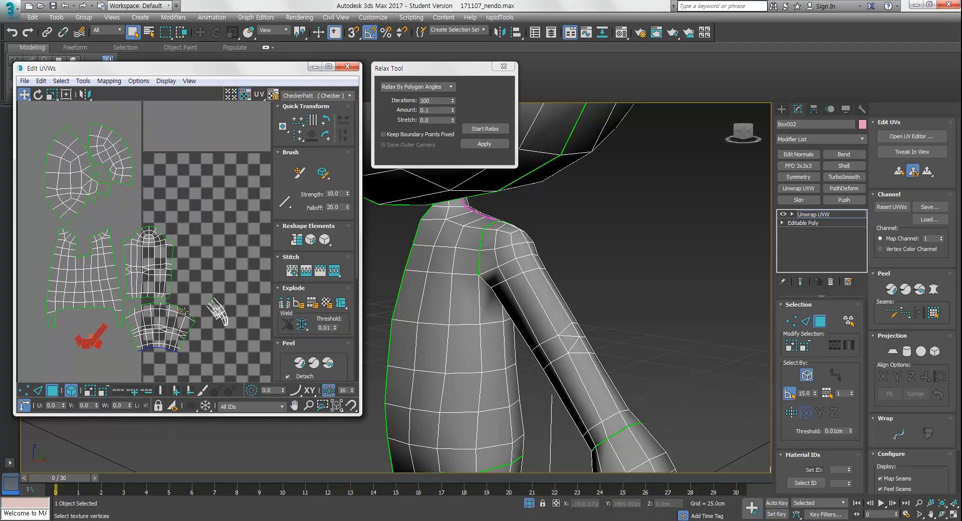
Mark seams around the base of the thumb on the hand
{"action": "middle_click_drag", "start_coordinate": [536, 351], "coordinate": [514, 276]}
{"action": "scroll", "coordinate": [511, 294], "scroll_direction": "down", "scroll_amount": 3}
{"action": "middle_click_drag", "start_coordinate": [221, 331], "coordinate": [207, 296]}
{"action": "scroll", "coordinate": [207, 299], "scroll_direction": "up", "scroll_amount": 3}
{"action": "middle_click_drag", "start_coordinate": [574, 326], "coordinate": [566, 295], "text": "alt"}
{"action": "scroll", "coordinate": [584, 333], "scroll_direction": "up", "scroll_amount": 6}
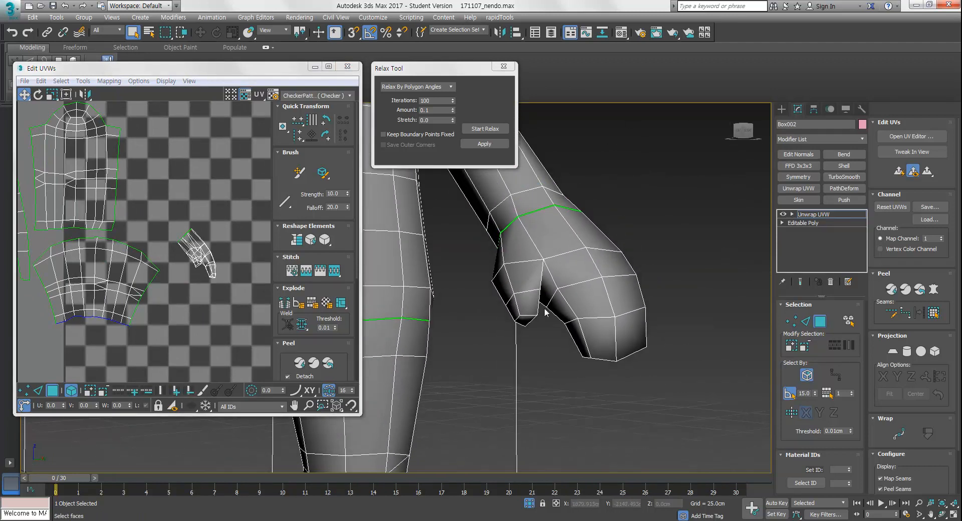
{"action": "middle_click_drag", "start_coordinate": [546, 329], "coordinate": [552, 371], "text": "alt"}
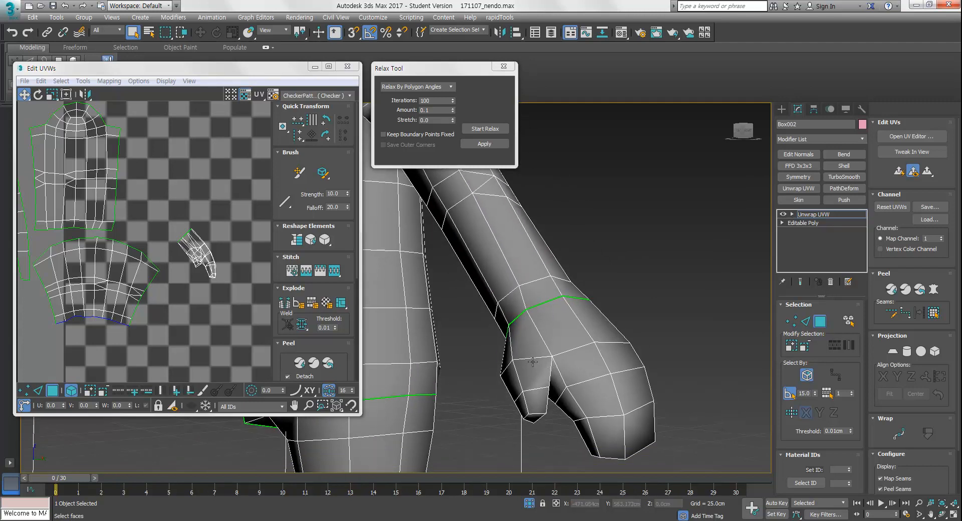
{"action": "middle_click_drag", "start_coordinate": [572, 356], "coordinate": [580, 338]}
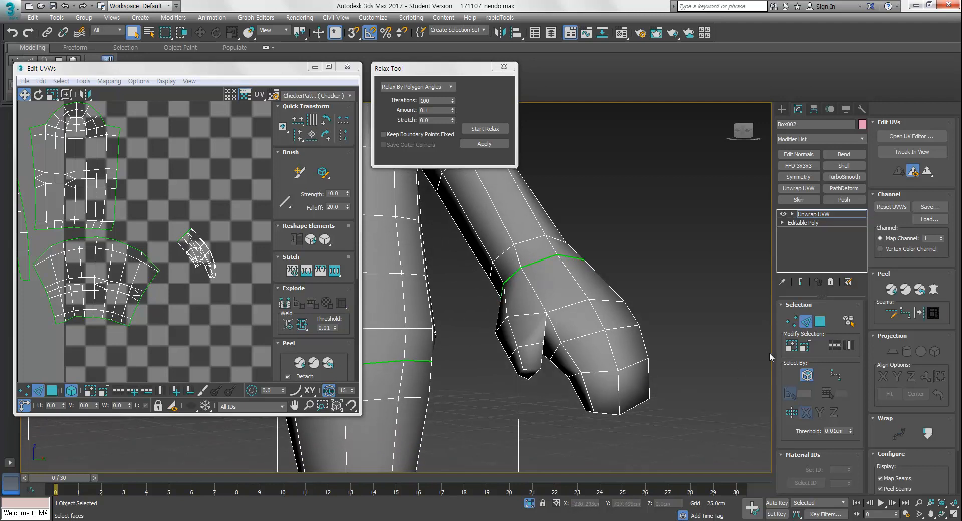
{"action": "left_click", "coordinate": [587, 337]}
{"action": "middle_click_drag", "start_coordinate": [587, 337], "coordinate": [605, 364], "text": "alt"}
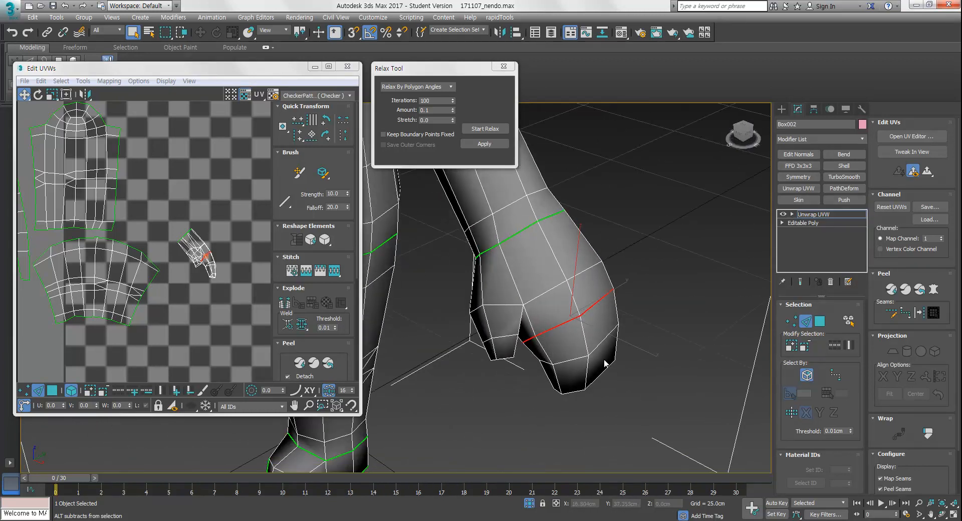
{"action": "middle_click_drag", "start_coordinate": [607, 322], "coordinate": [541, 350], "text": "alt"}
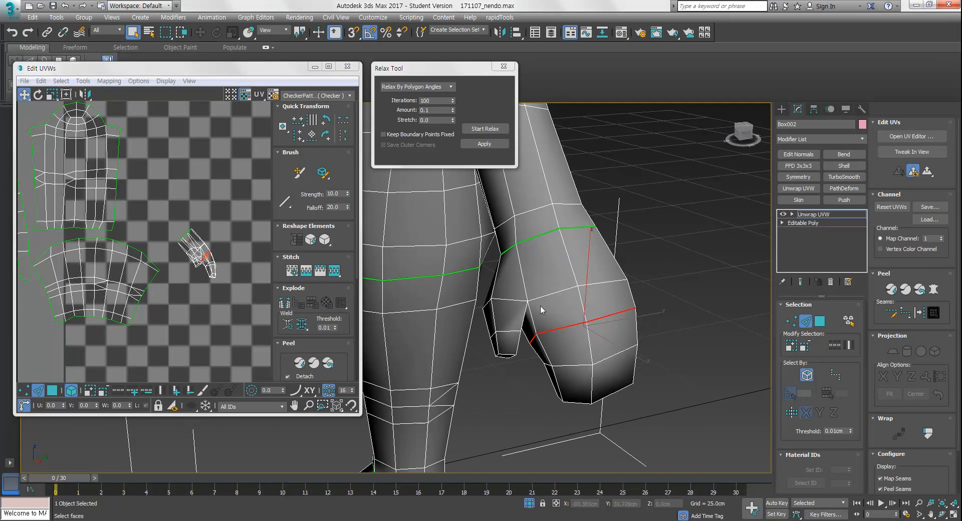
{"action": "middle_click_drag", "start_coordinate": [545, 308], "coordinate": [650, 361], "text": "alt"}
{"action": "left_click", "coordinate": [519, 275]}
{"action": "scroll", "coordinate": [224, 291], "scroll_direction": "up", "scroll_amount": 4}
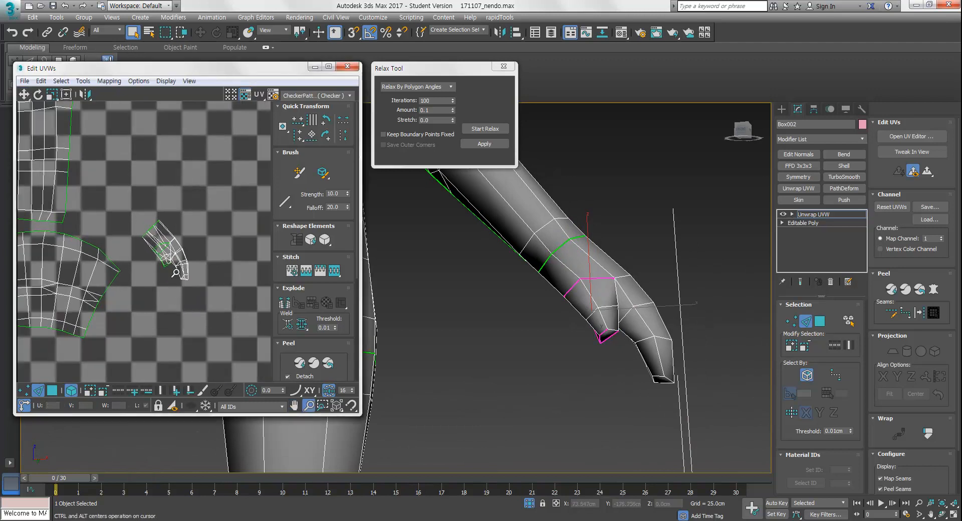
Select the thumb shell, move it aside in the UV editor and relax it
{"action": "key", "text": "3"}
{"action": "left_click", "coordinate": [150, 244]}
{"action": "left_click_drag", "start_coordinate": [150, 245], "coordinate": [144, 320]}
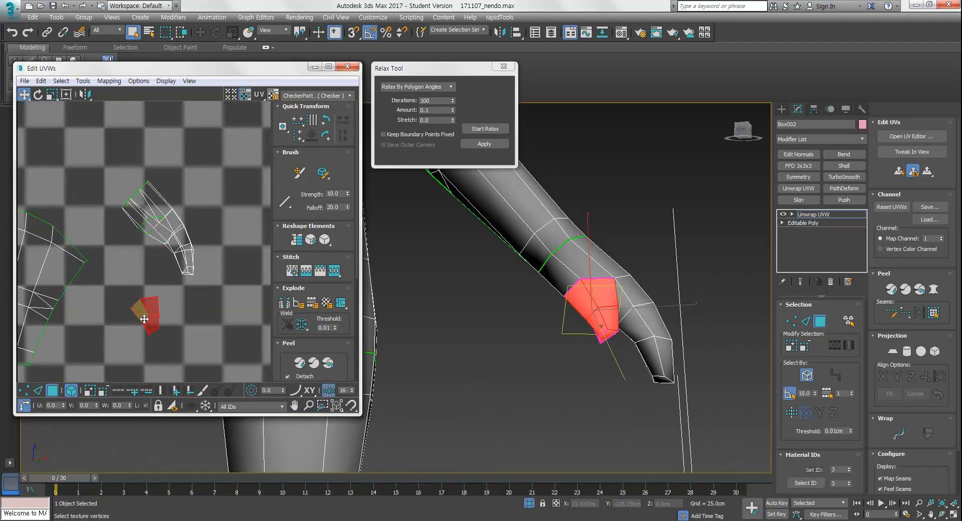
{"action": "left_click", "coordinate": [484, 129]}
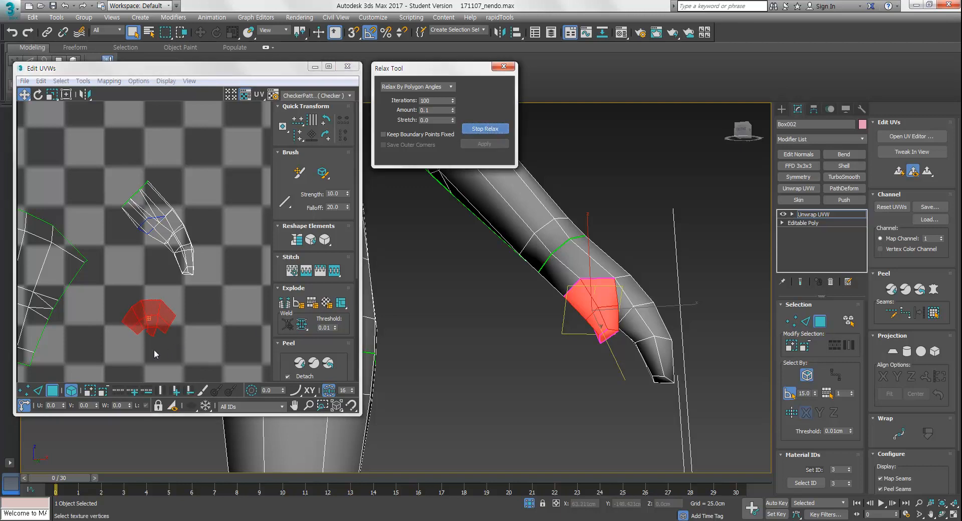
{"action": "left_click", "coordinate": [190, 315]}
Mark seams along the underside edges of the hand
{"action": "mouse_move", "coordinate": [571, 393]}
{"action": "middle_mouse_down", "text": "alt"}
{"action": "mouse_move", "coordinate": [603, 322]}
{"action": "mouse_move", "coordinate": [620, 325]}
{"action": "mouse_move", "coordinate": [608, 275]}
{"action": "middle_mouse_up", "text": "alt"}
{"action": "key", "text": "2"}
{"action": "middle_click_drag", "start_coordinate": [574, 384], "coordinate": [564, 323]}
{"action": "key", "text": "alt"}
{"action": "middle_click_drag", "start_coordinate": [544, 391], "coordinate": [571, 372], "text": "alt"}
{"action": "left_click", "coordinate": [570, 371], "text": "ctrl"}
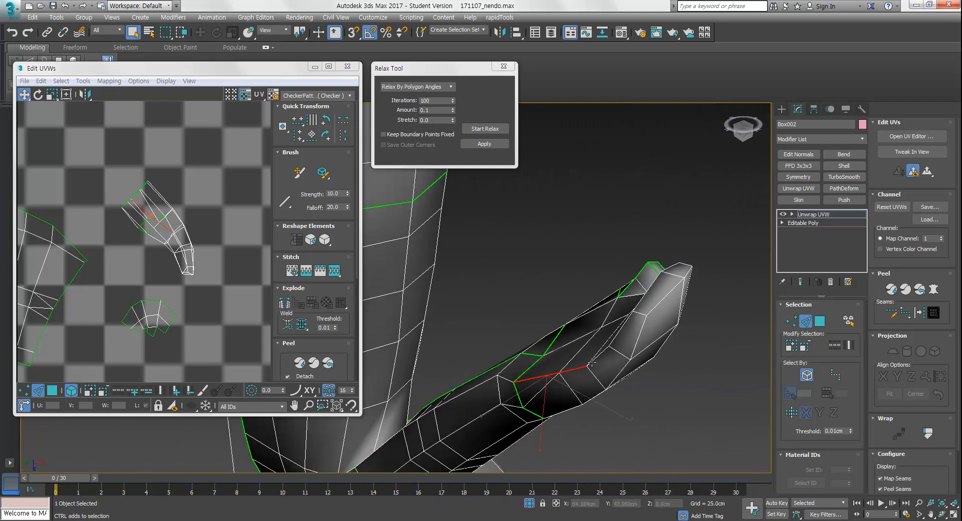
{"action": "middle_click_drag", "start_coordinate": [621, 338], "coordinate": [622, 386], "text": "alt"}
{"action": "left_click", "coordinate": [600, 379], "text": "ctrl"}
{"action": "left_click", "coordinate": [642, 375], "text": "ctrl"}
{"action": "middle_click_drag", "start_coordinate": [696, 379], "coordinate": [710, 331], "text": "alt"}
{"action": "middle_click_drag", "start_coordinate": [659, 422], "coordinate": [601, 400], "text": "alt"}
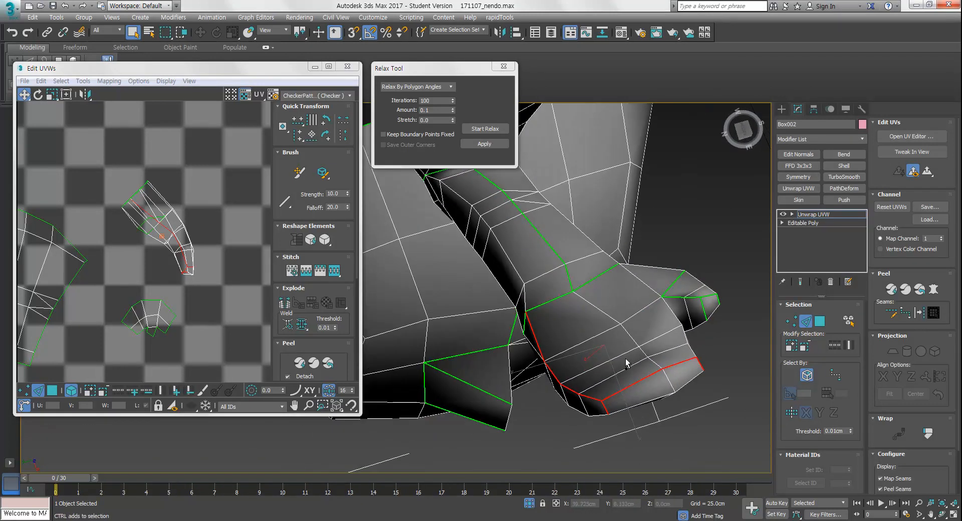
{"action": "key", "text": "3"}
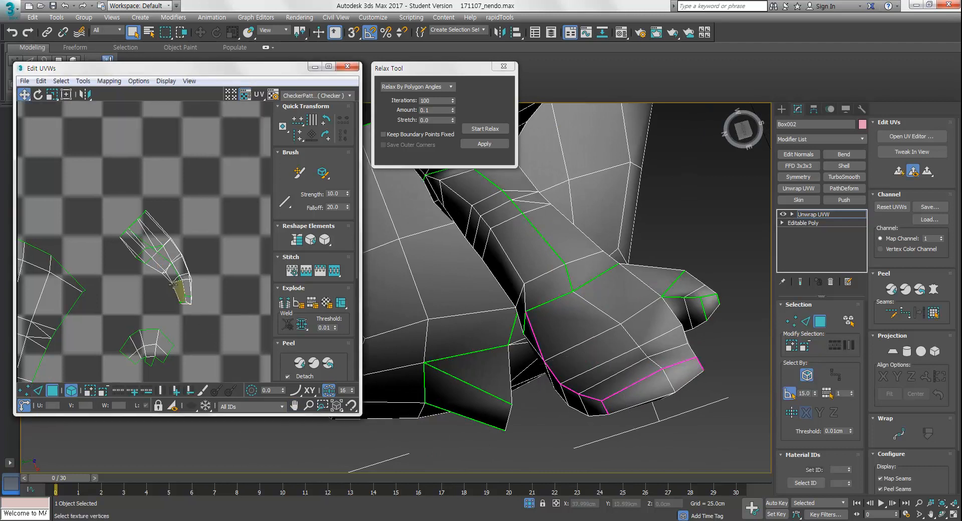
Select the hand shell, relax it, then rotate and move it into place in the layout
{"action": "left_click", "coordinate": [169, 264]}
{"action": "left_click", "coordinate": [486, 129]}
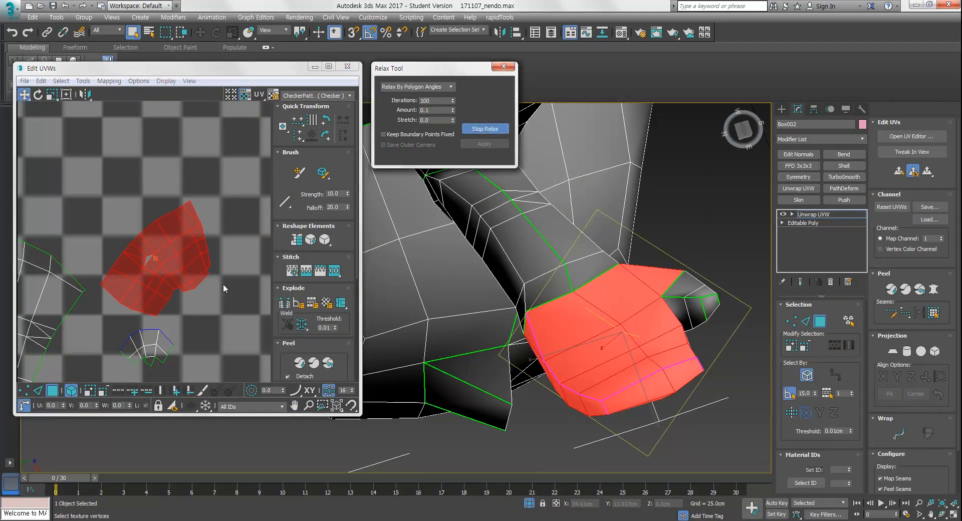
{"action": "middle_click_drag", "start_coordinate": [208, 297], "coordinate": [223, 308]}
{"action": "left_click", "coordinate": [224, 323]}
{"action": "left_click_drag", "start_coordinate": [206, 241], "coordinate": [247, 275]}
{"action": "key", "text": "e"}
{"action": "middle_click_drag", "start_coordinate": [254, 331], "coordinate": [221, 300]}
{"action": "left_click", "coordinate": [221, 300]}
Select the hand shell again and relax it once more
{"action": "middle_click_drag", "start_coordinate": [671, 345], "coordinate": [610, 372], "text": "alt"}
{"action": "scroll", "coordinate": [699, 261], "scroll_direction": "down", "scroll_amount": 3}
{"action": "middle_click_drag", "start_coordinate": [700, 260], "coordinate": [605, 345], "text": "alt"}
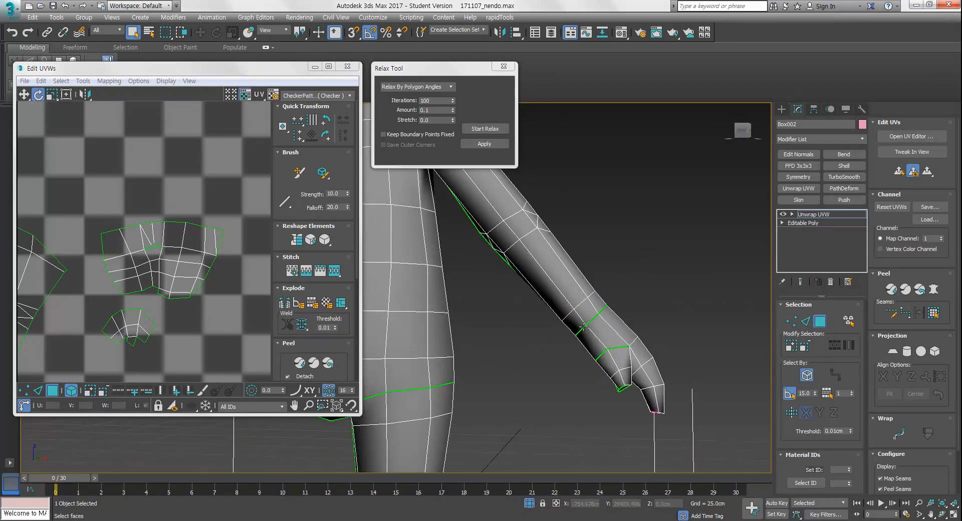
{"action": "left_click", "coordinate": [175, 239]}
{"action": "scroll", "coordinate": [175, 243], "scroll_direction": "up", "scroll_amount": 4}
{"action": "key", "text": "2"}
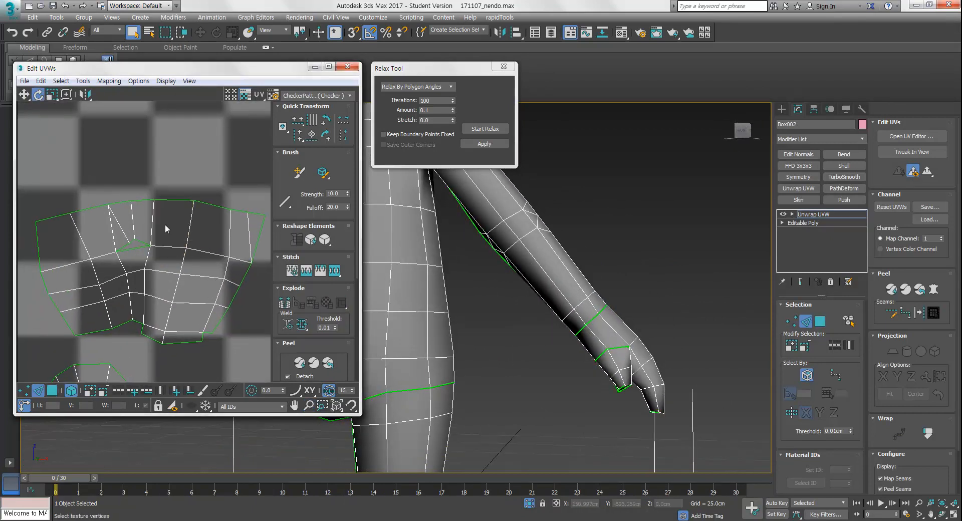
{"action": "left_click", "coordinate": [132, 225]}
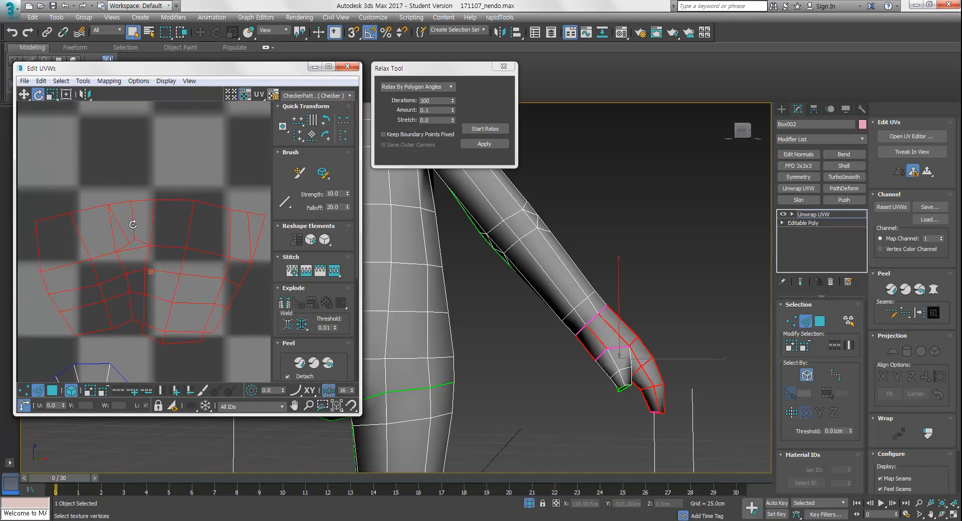
{"action": "key", "text": "2"}
{"action": "key", "text": "2"}
{"action": "left_click", "coordinate": [73, 389]}
{"action": "left_click", "coordinate": [184, 153]}
{"action": "left_click", "coordinate": [190, 220]}
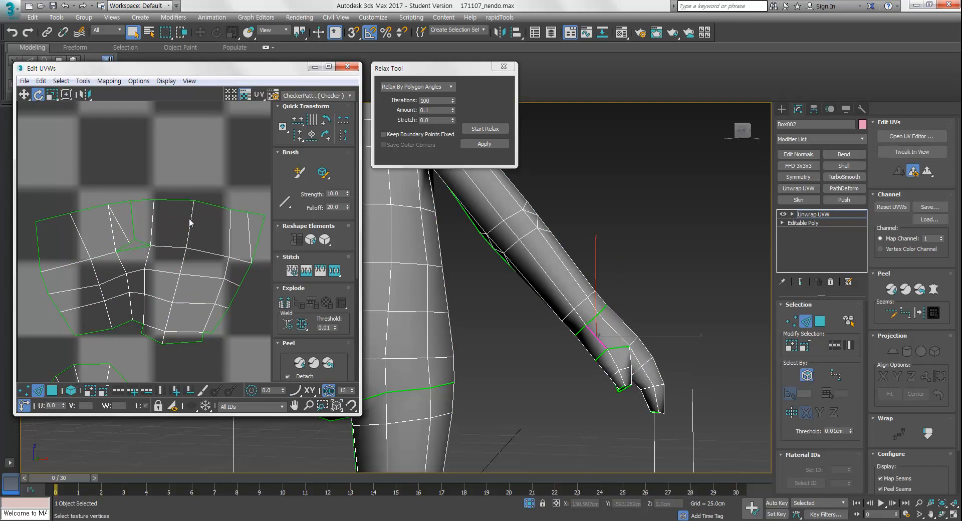
{"action": "key", "text": "3"}
{"action": "left_click", "coordinate": [72, 390]}
{"action": "left_click", "coordinate": [157, 314]}
{"action": "left_click", "coordinate": [471, 129]}
{"action": "left_click", "coordinate": [472, 130]}
{"action": "left_click", "coordinate": [207, 175]}
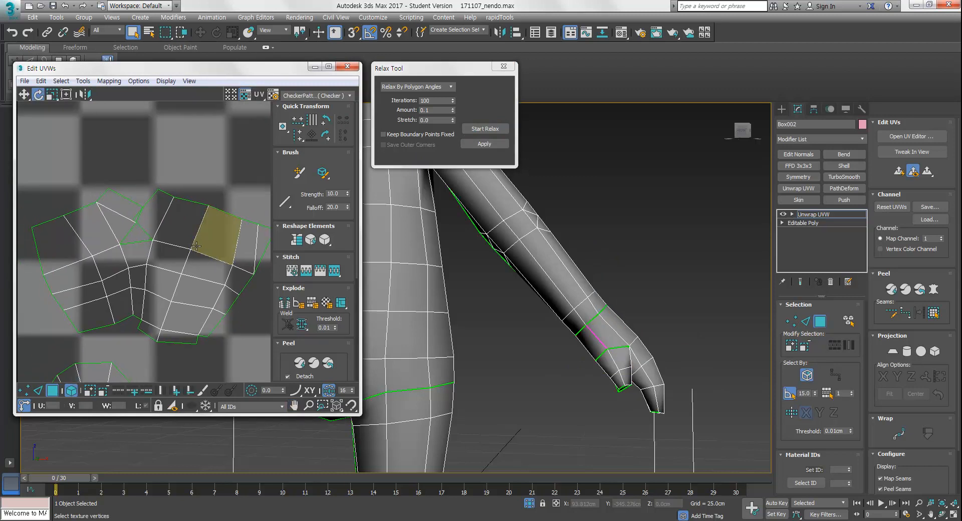
Move a vertex at the top of the hand shell to untangle the overlapping area
{"action": "key", "text": "1"}
{"action": "middle_click_drag", "start_coordinate": [171, 230], "coordinate": [117, 200]}
{"action": "left_click", "coordinate": [205, 165]}
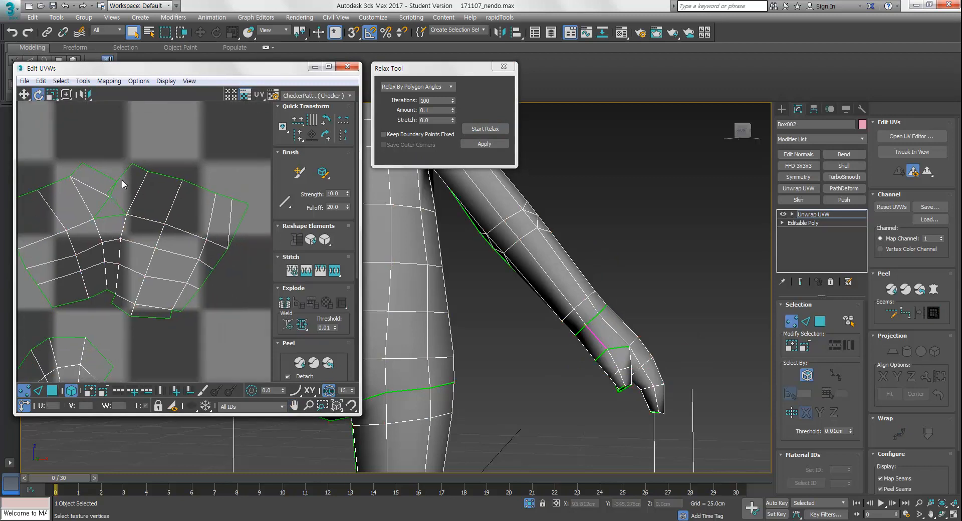
{"action": "middle_click_drag", "start_coordinate": [116, 255], "coordinate": [153, 236]}
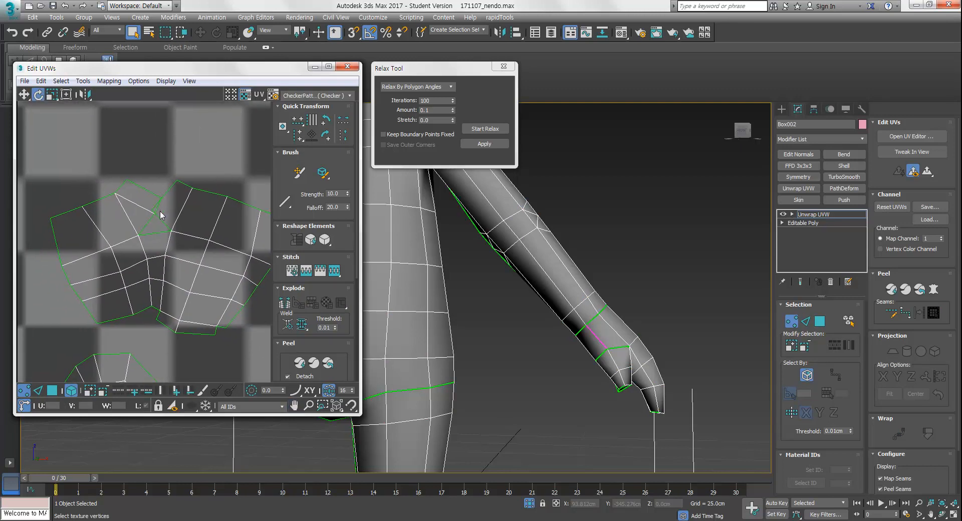
{"action": "scroll", "coordinate": [160, 208], "scroll_direction": "up", "scroll_amount": 5}
{"action": "key", "text": "3"}
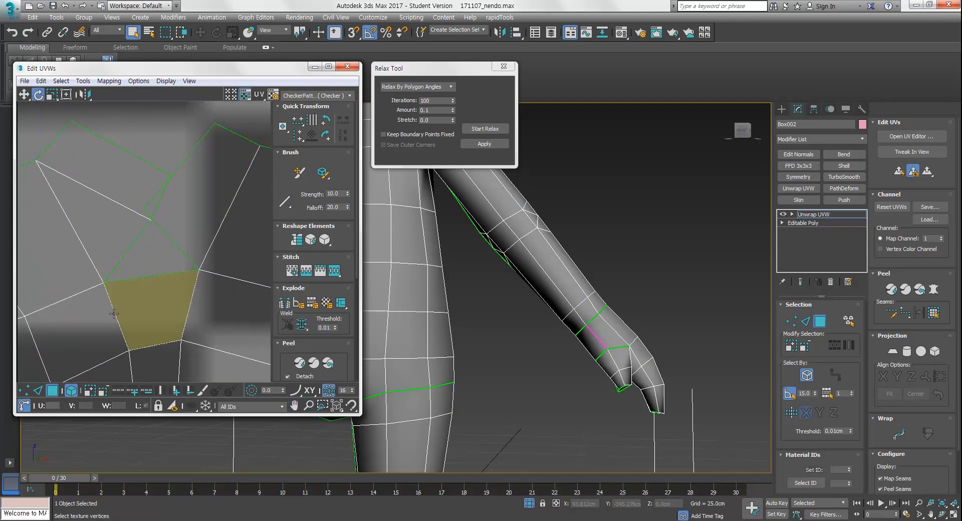
{"action": "left_click", "coordinate": [187, 180]}
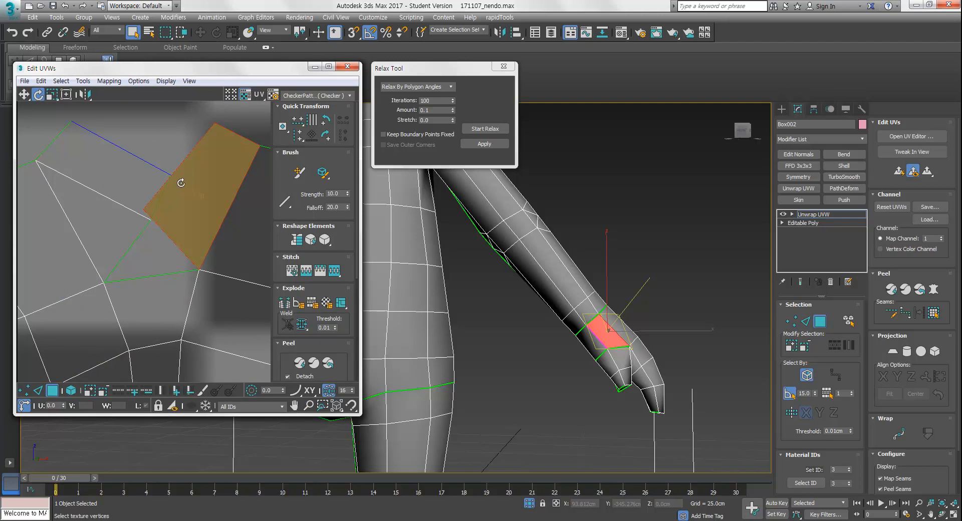
{"action": "left_click_drag", "start_coordinate": [187, 180], "coordinate": [142, 186]}
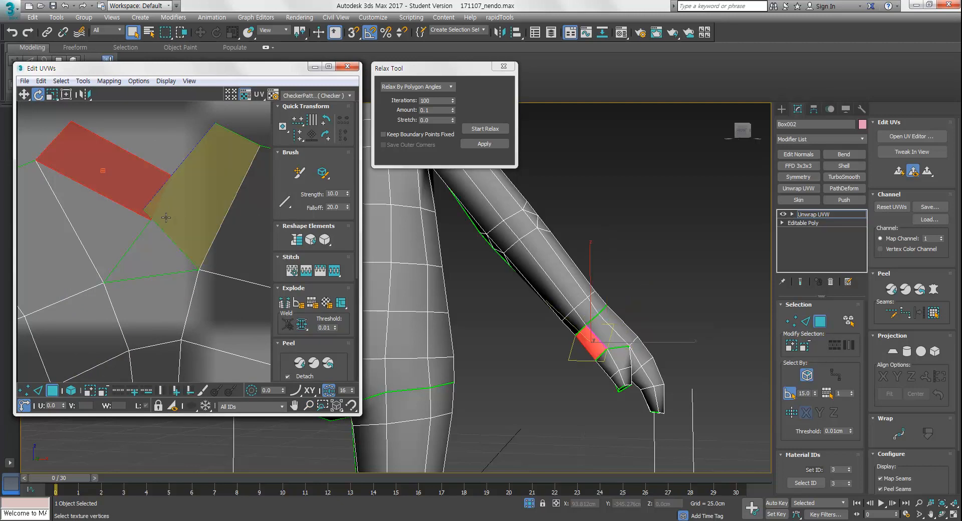
{"action": "left_click", "coordinate": [158, 239]}
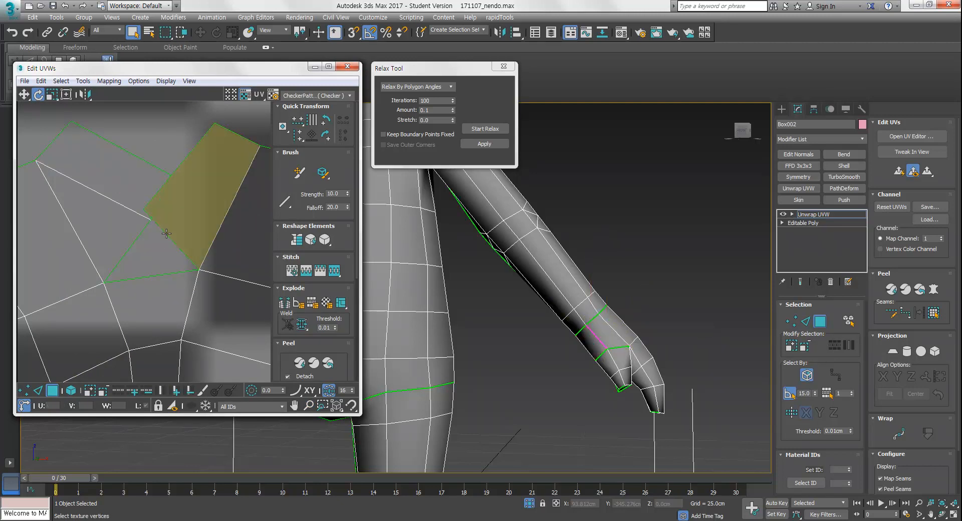
{"action": "left_click", "coordinate": [173, 201]}
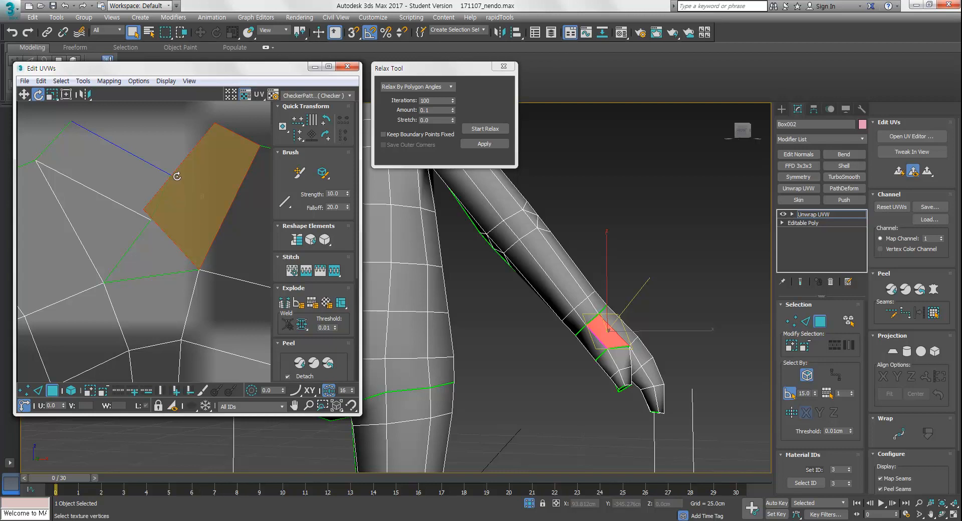
{"action": "left_click_drag", "start_coordinate": [176, 201], "coordinate": [150, 246]}
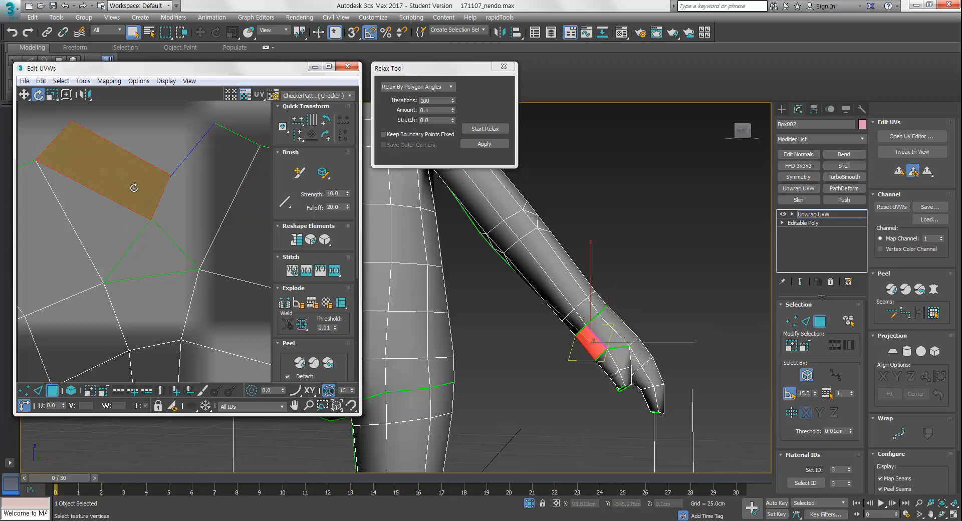
{"action": "left_click", "coordinate": [184, 232]}
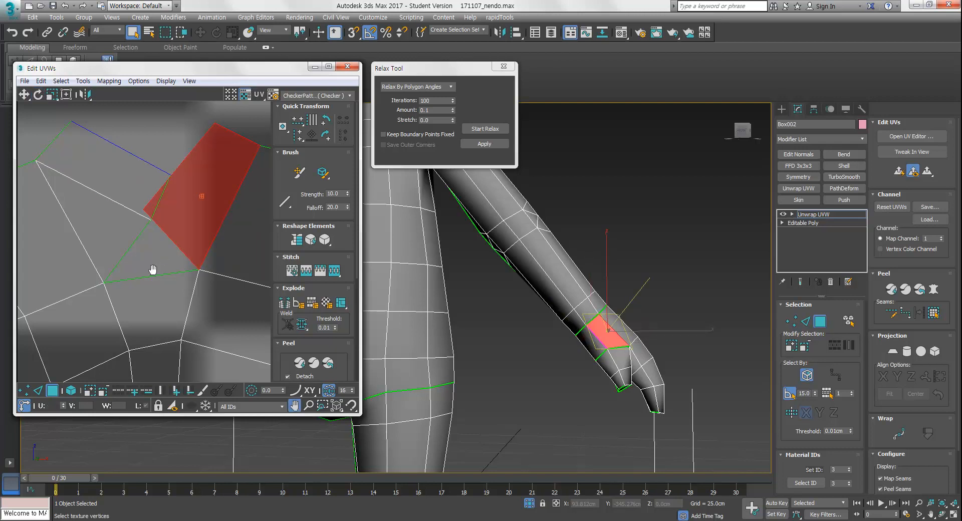
Select the whole hand shell in face mode and move it aside in the UV editor
{"action": "middle_click_drag", "start_coordinate": [153, 270], "coordinate": [154, 247]}
{"action": "scroll", "coordinate": [152, 228], "scroll_direction": "down", "scroll_amount": 1}
{"action": "middle_click_drag", "start_coordinate": [206, 274], "coordinate": [132, 235]}
{"action": "scroll", "coordinate": [152, 228], "scroll_direction": "down", "scroll_amount": 3}
{"action": "scroll", "coordinate": [123, 242], "scroll_direction": "down", "scroll_amount": 1}
{"action": "key", "text": "2"}
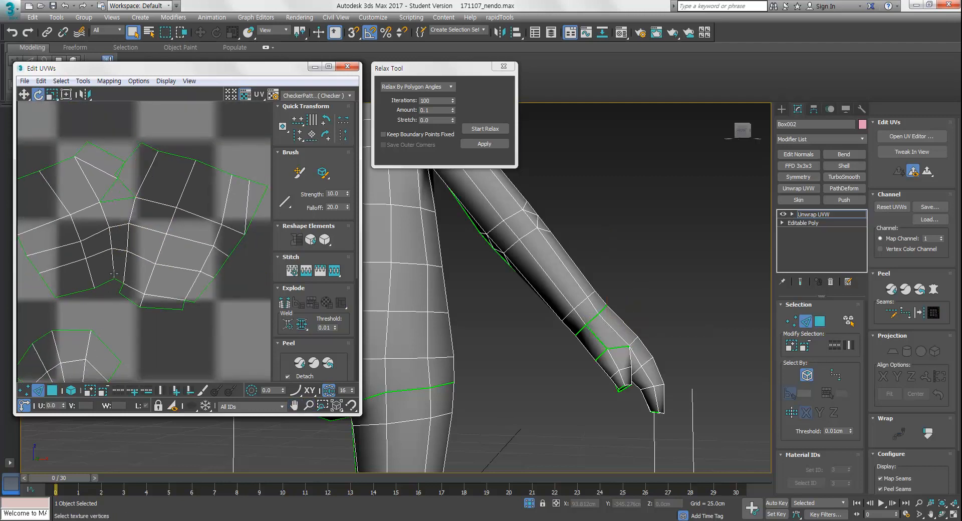
{"action": "double_click", "coordinate": [106, 218]}
{"action": "key", "text": "3"}
{"action": "left_click", "coordinate": [69, 393]}
{"action": "mouse_move", "coordinate": [195, 244]}
{"action": "left_mouse_down"}
{"action": "mouse_move", "coordinate": [214, 245]}
{"action": "mouse_move", "coordinate": [208, 252]}
{"action": "left_mouse_up"}
{"action": "key", "text": "w"}
{"action": "left_click_drag", "start_coordinate": [182, 220], "coordinate": [236, 217]}
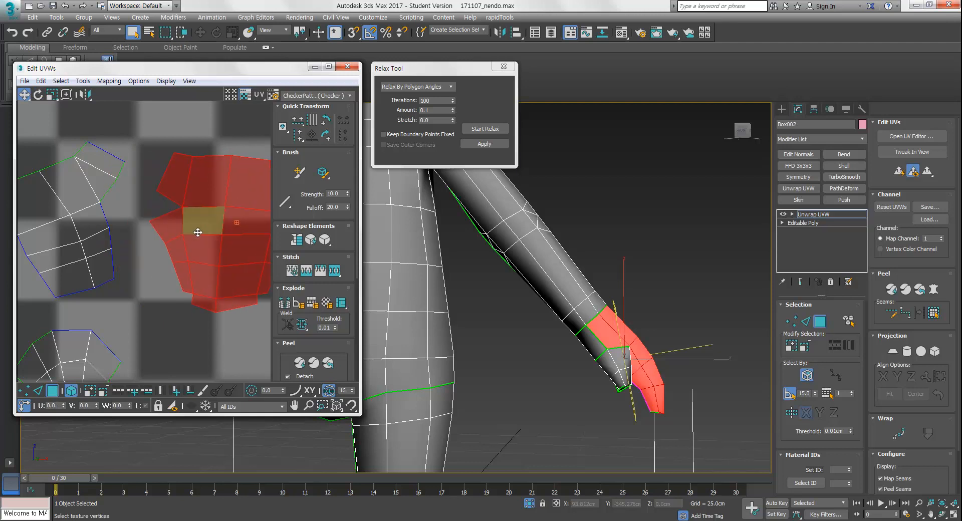
{"action": "middle_click_drag", "start_coordinate": [197, 229], "coordinate": [236, 248]}
{"action": "left_click", "coordinate": [131, 241]}
Rotate the hand shell slightly and reposition it near the other shells in the UV layout
{"action": "key", "text": "e"}
{"action": "mouse_move", "coordinate": [141, 202]}
{"action": "left_mouse_down"}
{"action": "mouse_move", "coordinate": [151, 223]}
{"action": "mouse_move", "coordinate": [150, 211]}
{"action": "left_mouse_up"}
{"action": "key", "text": "w"}
{"action": "middle_click_drag", "start_coordinate": [180, 281], "coordinate": [124, 206]}
{"action": "scroll", "coordinate": [125, 205], "scroll_direction": "down", "scroll_amount": 3}
{"action": "middle_click_drag", "start_coordinate": [132, 260], "coordinate": [117, 289]}
{"action": "left_click", "coordinate": [140, 267]}
{"action": "scroll", "coordinate": [111, 257], "scroll_direction": "up", "scroll_amount": 1}
{"action": "middle_click_drag", "start_coordinate": [112, 251], "coordinate": [146, 284]}
{"action": "scroll", "coordinate": [145, 252], "scroll_direction": "down", "scroll_amount": 3}
{"action": "scroll", "coordinate": [146, 284], "scroll_direction": "down", "scroll_amount": 2}
{"action": "scroll", "coordinate": [146, 284], "scroll_direction": "down", "scroll_amount": 1}
{"action": "scroll", "coordinate": [135, 344], "scroll_direction": "down", "scroll_amount": 2}
{"action": "scroll", "coordinate": [152, 299], "scroll_direction": "down", "scroll_amount": 2}
{"action": "middle_click_drag", "start_coordinate": [134, 343], "coordinate": [176, 279]}
{"action": "scroll", "coordinate": [218, 281], "scroll_direction": "down", "scroll_amount": 2}
{"action": "scroll", "coordinate": [186, 272], "scroll_direction": "up", "scroll_amount": 3}
{"action": "scroll", "coordinate": [194, 272], "scroll_direction": "up", "scroll_amount": 3}
{"action": "scroll", "coordinate": [189, 260], "scroll_direction": "up", "scroll_amount": 2}
{"action": "key", "text": "3"}
{"action": "key", "text": "3"}
{"action": "left_click_drag", "start_coordinate": [125, 394], "coordinate": [127, 390]}
{"action": "scroll", "coordinate": [160, 341], "scroll_direction": "down", "scroll_amount": 2}
{"action": "middle_click_drag", "start_coordinate": [165, 337], "coordinate": [197, 322]}
{"action": "left_click_drag", "start_coordinate": [177, 270], "coordinate": [143, 239]}
{"action": "middle_click_drag", "start_coordinate": [161, 319], "coordinate": [184, 343]}
{"action": "left_click", "coordinate": [183, 326]}
{"action": "scroll", "coordinate": [184, 328], "scroll_direction": "up", "scroll_amount": 3}
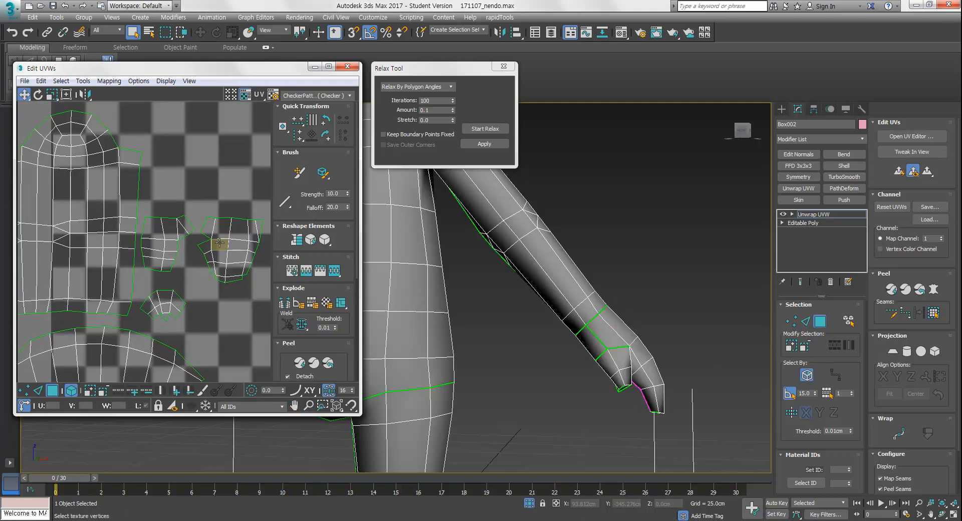
Move the hand and thumb shells next to each other in the UV layout
{"action": "left_click", "coordinate": [236, 227]}
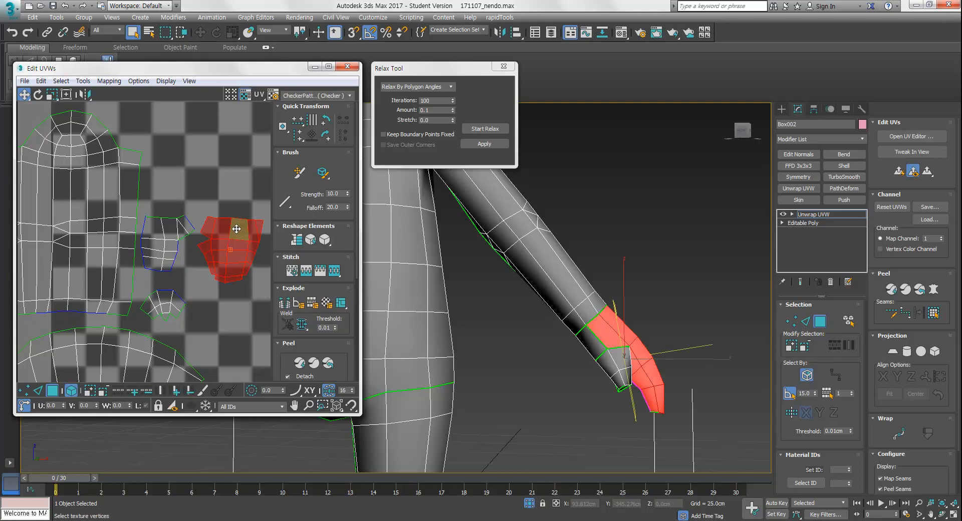
{"action": "middle_click_drag", "start_coordinate": [237, 236], "coordinate": [224, 265]}
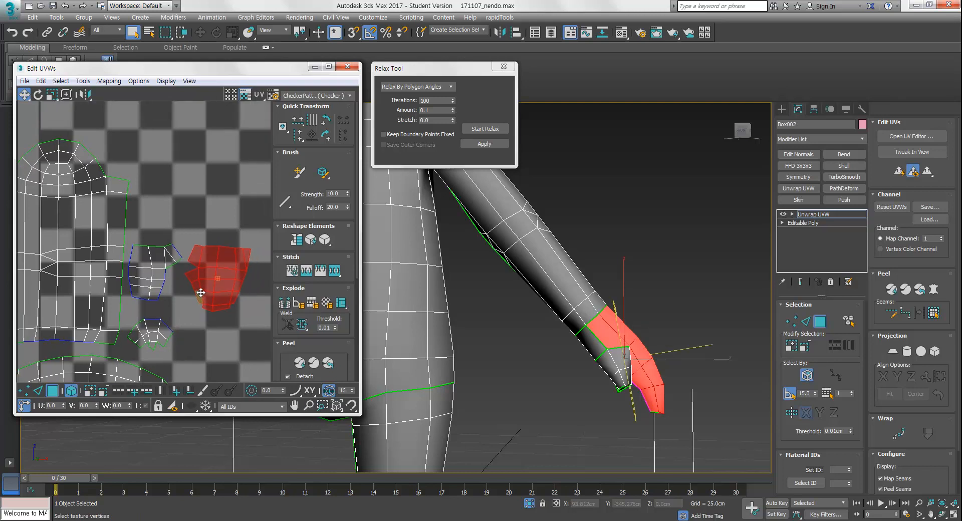
{"action": "scroll", "coordinate": [191, 315], "scroll_direction": "up", "scroll_amount": 3}
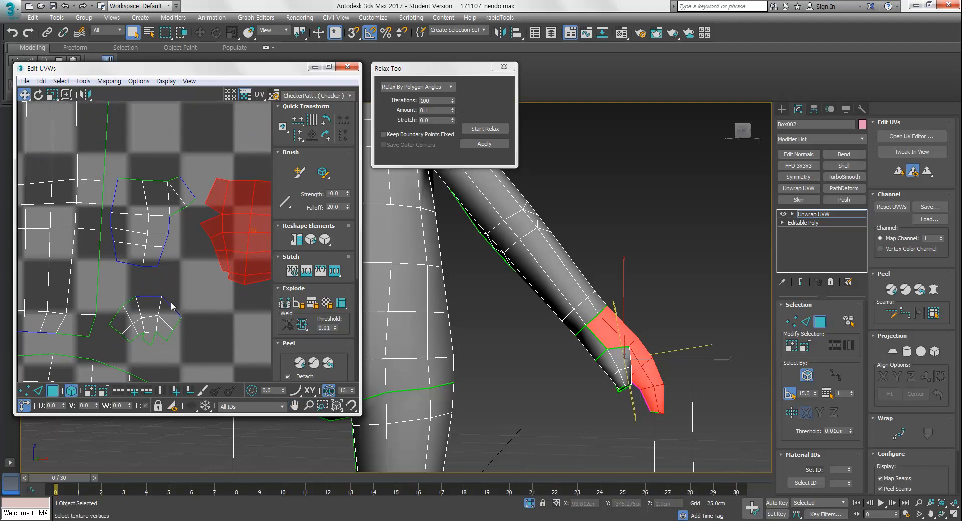
{"action": "left_click", "coordinate": [152, 314]}
{"action": "left_click_drag", "start_coordinate": [153, 315], "coordinate": [159, 290]}
{"action": "left_click", "coordinate": [238, 247]}
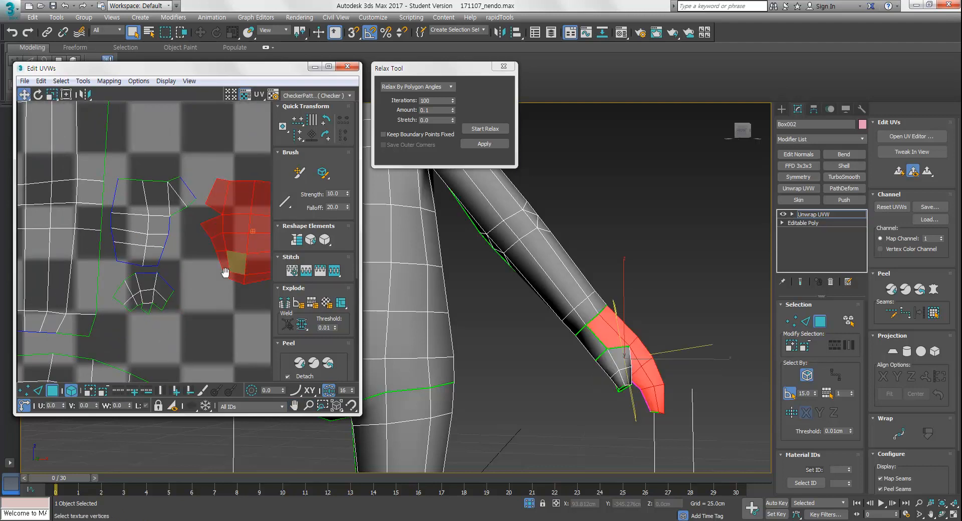
{"action": "middle_click_drag", "start_coordinate": [234, 251], "coordinate": [187, 282]}
{"action": "left_click_drag", "start_coordinate": [205, 244], "coordinate": [175, 274]}
{"action": "scroll", "coordinate": [169, 251], "scroll_direction": "down", "scroll_amount": 6}
{"action": "middle_click_drag", "start_coordinate": [177, 267], "coordinate": [149, 294]}
{"action": "scroll", "coordinate": [150, 294], "scroll_direction": "down", "scroll_amount": 4}
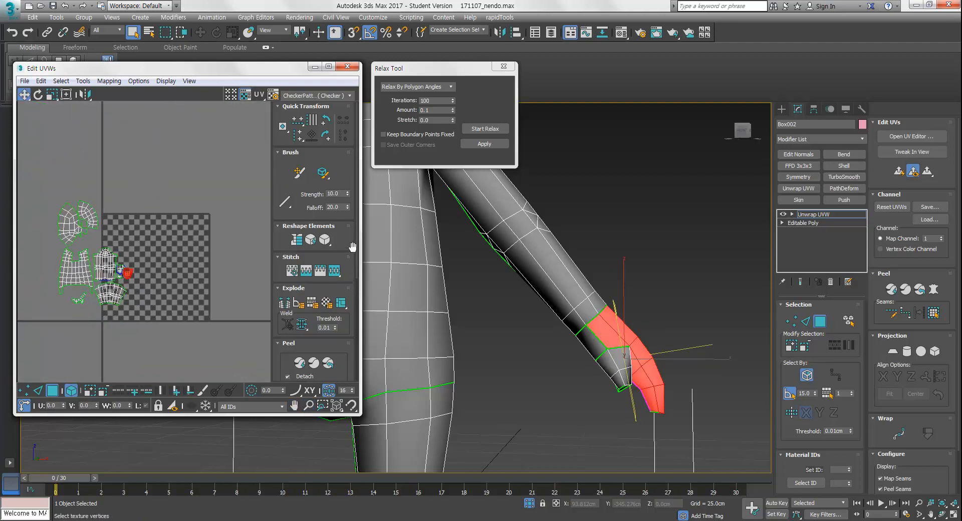
Try to pack the selected shell with the Arrange Elements pack command
{"action": "left_click_drag", "start_coordinate": [351, 269], "coordinate": [336, 80]}
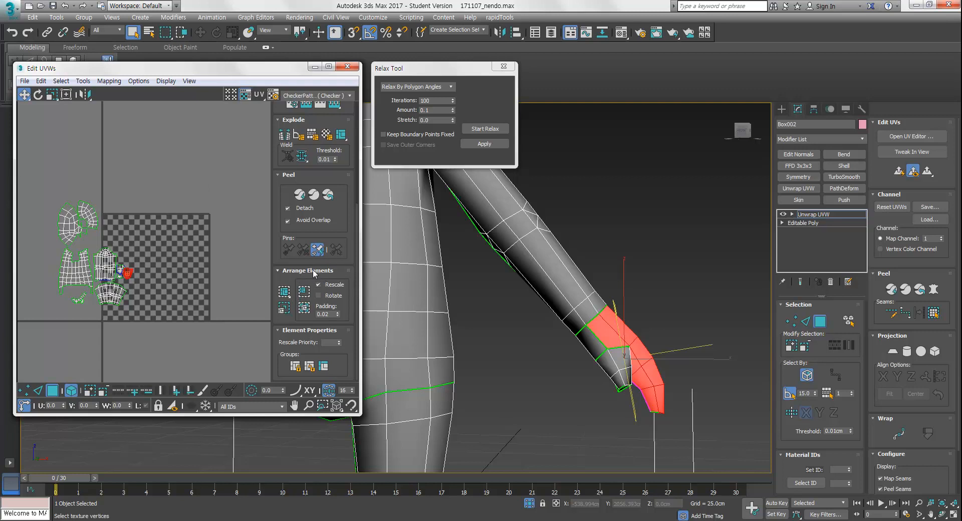
{"action": "left_click", "coordinate": [284, 293]}
{"action": "key", "text": "ctrl+z"}
Select all UV shells and pack them into the UV square with Rescale enabled
{"action": "left_click", "coordinate": [229, 306]}
{"action": "left_click_drag", "start_coordinate": [167, 175], "coordinate": [4, 373]}
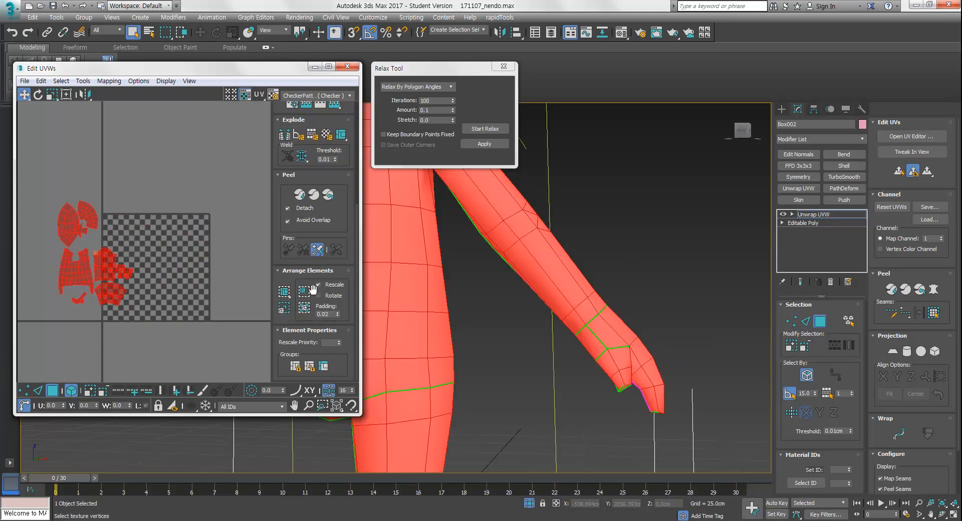
{"action": "left_click", "coordinate": [284, 292]}
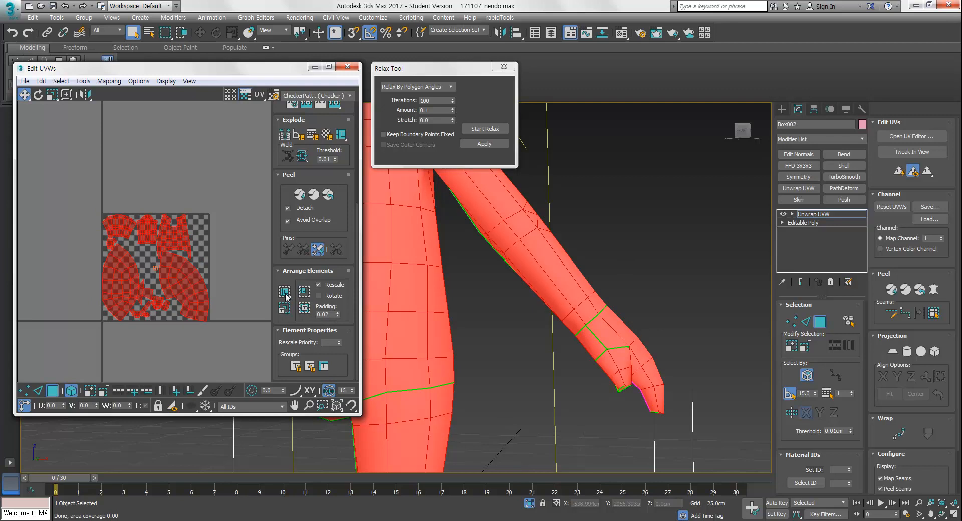
{"action": "left_click", "coordinate": [210, 340]}
Orbit the viewport and select UV shells to identify which belong to the head and hand
{"action": "scroll", "coordinate": [155, 360], "scroll_direction": "up", "scroll_amount": 5}
{"action": "scroll", "coordinate": [552, 305], "scroll_direction": "down", "scroll_amount": 6}
{"action": "middle_click_drag", "start_coordinate": [505, 278], "coordinate": [548, 331]}
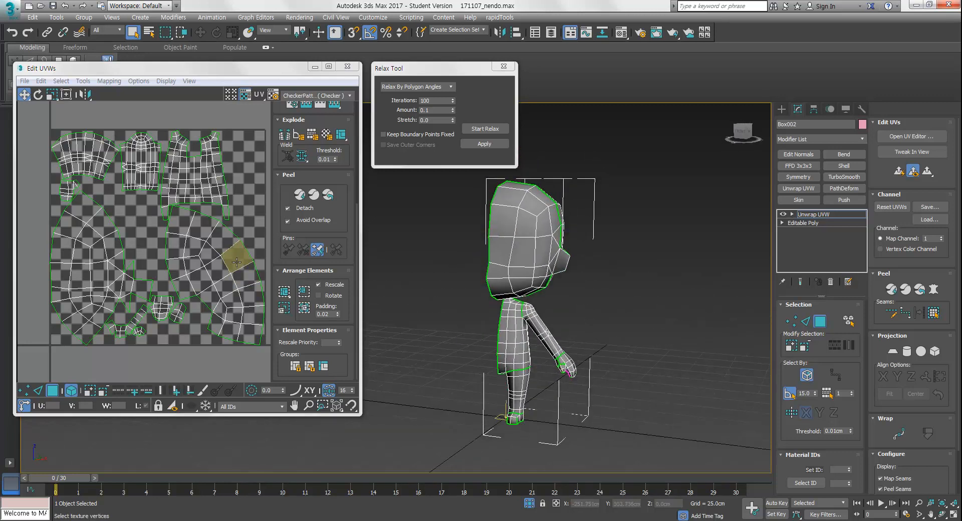
{"action": "middle_click_drag", "start_coordinate": [164, 191], "coordinate": [152, 205]}
{"action": "left_click", "coordinate": [99, 258]}
{"action": "left_click", "coordinate": [198, 279]}
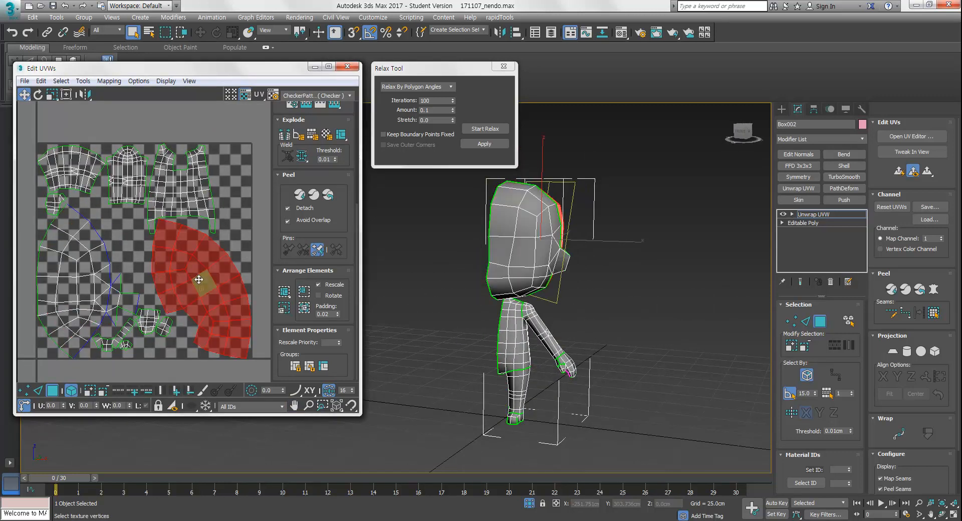
{"action": "middle_click_drag", "start_coordinate": [599, 294], "coordinate": [521, 258], "text": "alt"}
{"action": "left_click", "coordinate": [515, 254]}
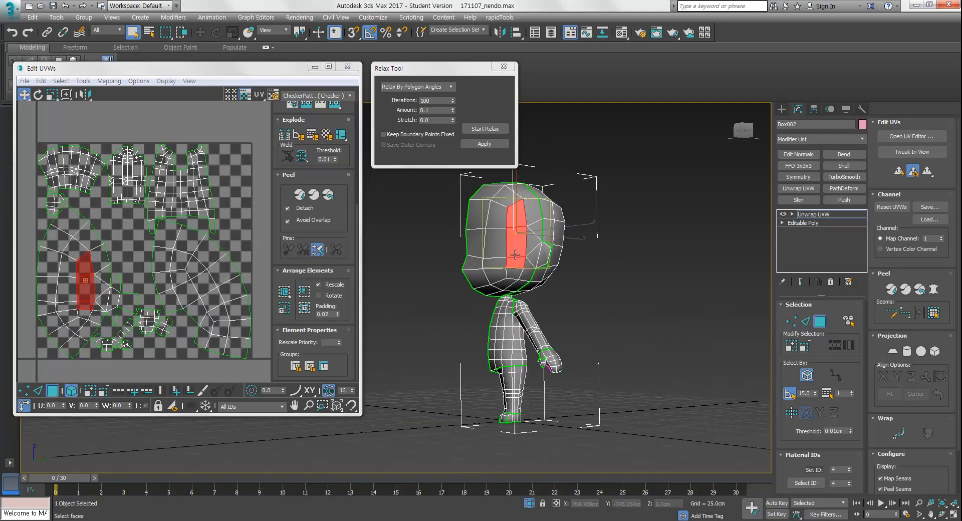
{"action": "left_click", "coordinate": [100, 261]}
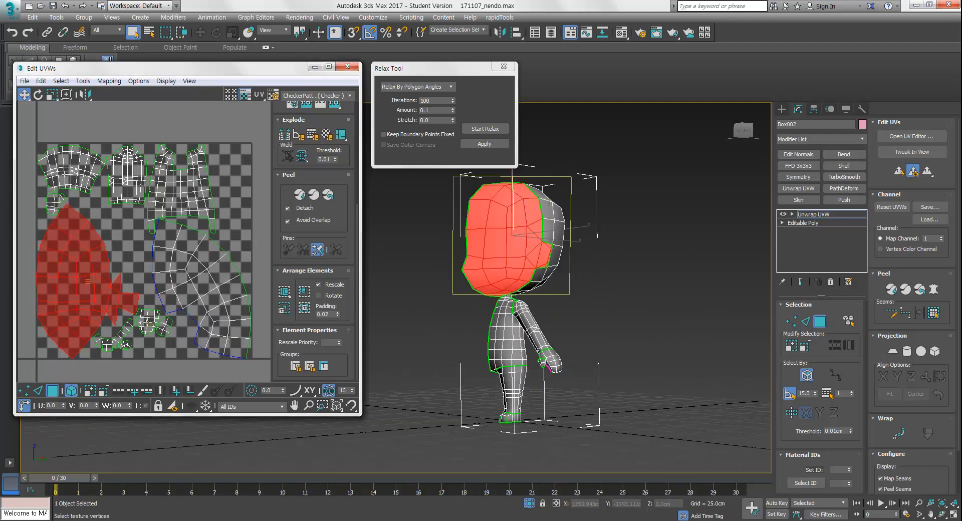
{"action": "left_click", "coordinate": [147, 323]}
{"action": "left_click", "coordinate": [161, 330]}
{"action": "left_click", "coordinate": [154, 323]}
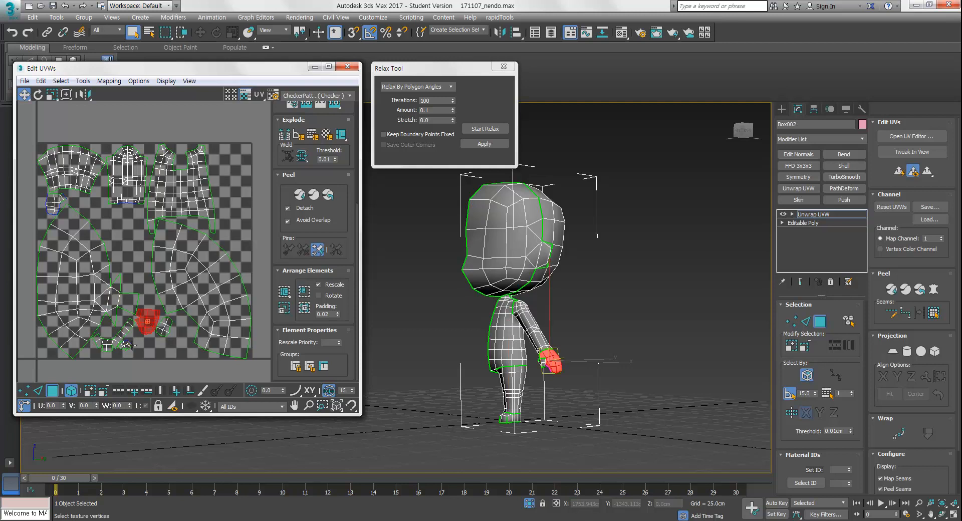
{"action": "middle_click_drag", "start_coordinate": [138, 337], "coordinate": [152, 351]}
{"action": "scroll", "coordinate": [123, 303], "scroll_direction": "down", "scroll_amount": 1}
{"action": "left_click", "coordinate": [114, 283]}
{"action": "middle_click_drag", "start_coordinate": [127, 285], "coordinate": [123, 264]}
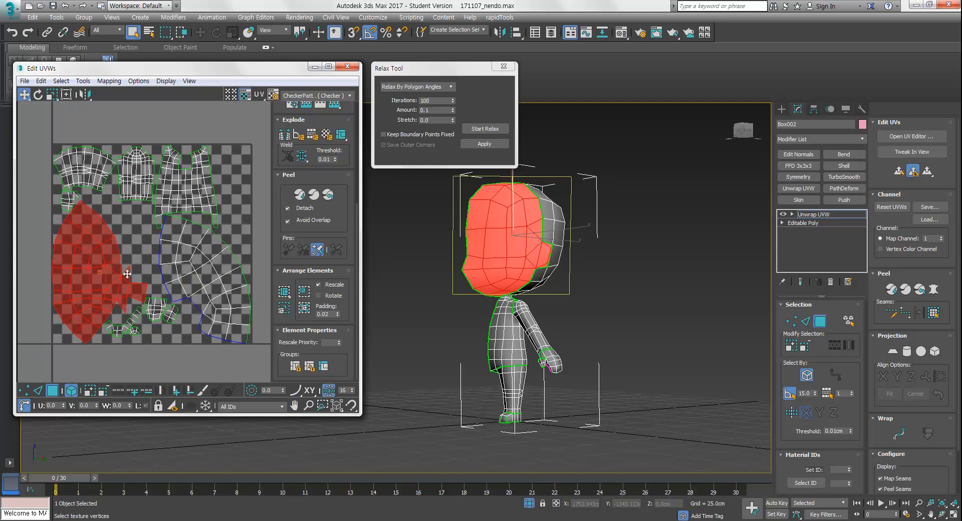
Scale the side head shell and move it into position in the UV square
{"action": "left_click", "coordinate": [221, 284]}
{"action": "key", "text": "e"}
{"action": "key", "text": "r"}
{"action": "left_click_drag", "start_coordinate": [217, 272], "coordinate": [156, 252]}
{"action": "key", "text": "w"}
{"action": "left_click", "coordinate": [230, 278]}
{"action": "middle_click_drag", "start_coordinate": [202, 266], "coordinate": [189, 282]}
Move the body shells below the UV square and place the two head shells side by side at the top
{"action": "left_click_drag", "start_coordinate": [228, 151], "coordinate": [41, 214]}
{"action": "left_click_drag", "start_coordinate": [127, 195], "coordinate": [126, 400], "text": "shift"}
{"action": "middle_click_drag", "start_coordinate": [180, 314], "coordinate": [193, 279]}
{"action": "left_click_drag", "start_coordinate": [212, 173], "coordinate": [146, 177]}
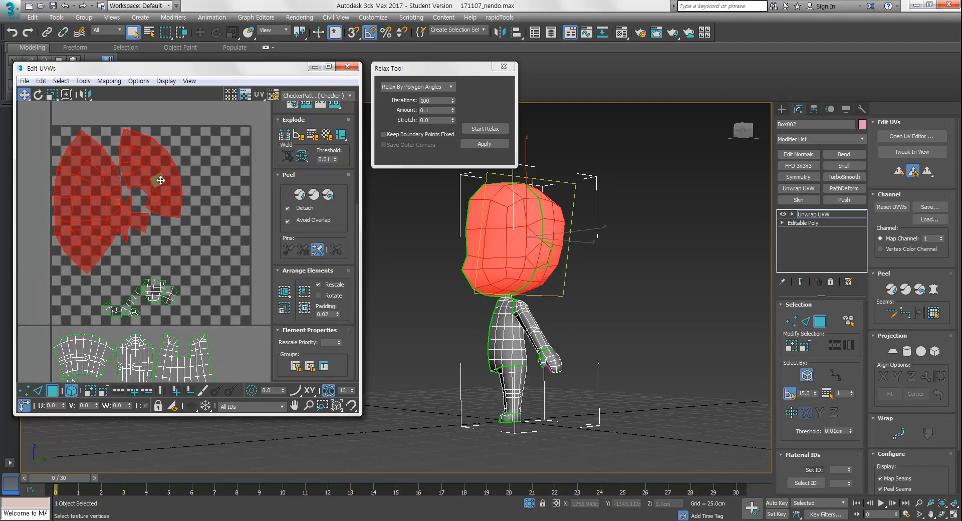
Move the torso shell up into the UV square beneath the head shells
{"action": "scroll", "coordinate": [229, 239], "scroll_direction": "down", "scroll_amount": 2}
{"action": "mouse_move", "coordinate": [239, 305]}
{"action": "middle_mouse_down"}
{"action": "mouse_move", "coordinate": [229, 240]}
{"action": "mouse_move", "coordinate": [241, 301]}
{"action": "middle_mouse_up"}
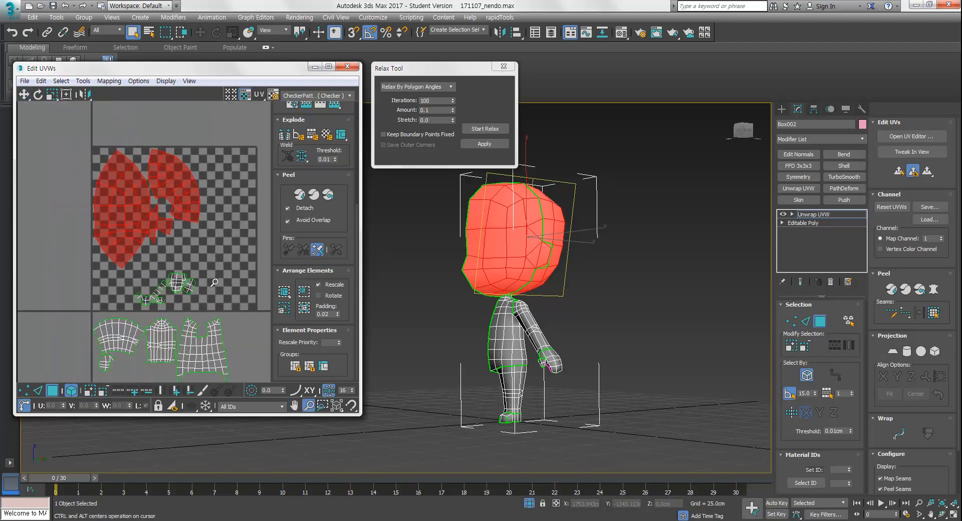
{"action": "scroll", "coordinate": [217, 294], "scroll_direction": "up", "scroll_amount": 3}
{"action": "left_click_drag", "start_coordinate": [201, 269], "coordinate": [124, 312]}
{"action": "scroll", "coordinate": [135, 301], "scroll_direction": "down", "scroll_amount": 3}
{"action": "left_click", "coordinate": [125, 325]}
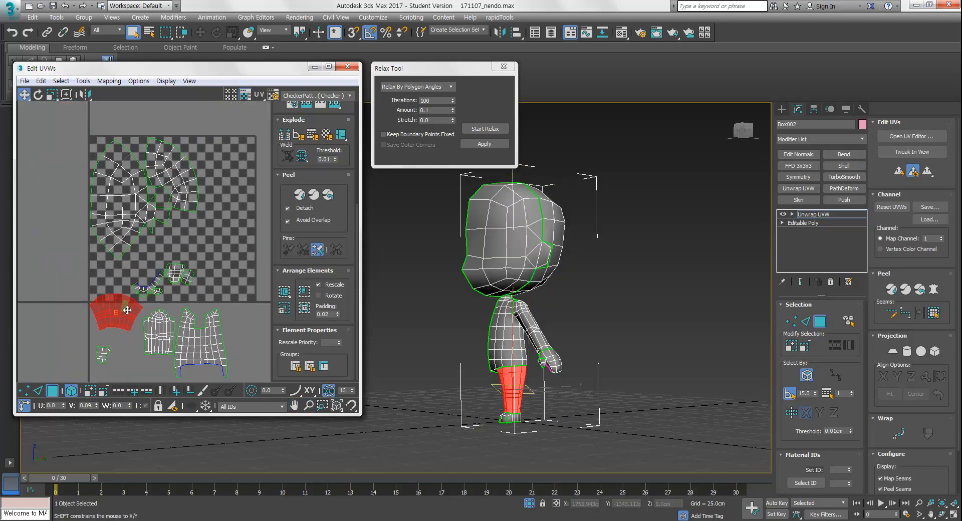
{"action": "left_click_drag", "start_coordinate": [209, 335], "coordinate": [211, 256]}
Place the arm shell inside the UV square beside the torso shell
{"action": "scroll", "coordinate": [196, 295], "scroll_direction": "up", "scroll_amount": 3}
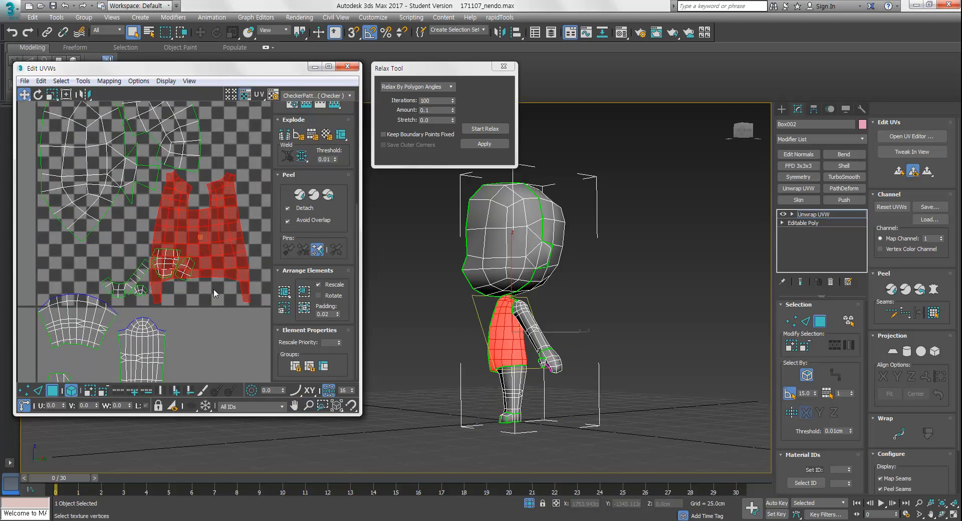
{"action": "left_click_drag", "start_coordinate": [197, 296], "coordinate": [223, 335]}
{"action": "middle_click_drag", "start_coordinate": [184, 335], "coordinate": [161, 297]}
{"action": "left_click_drag", "start_coordinate": [154, 282], "coordinate": [149, 232]}
{"action": "left_click", "coordinate": [146, 292]}
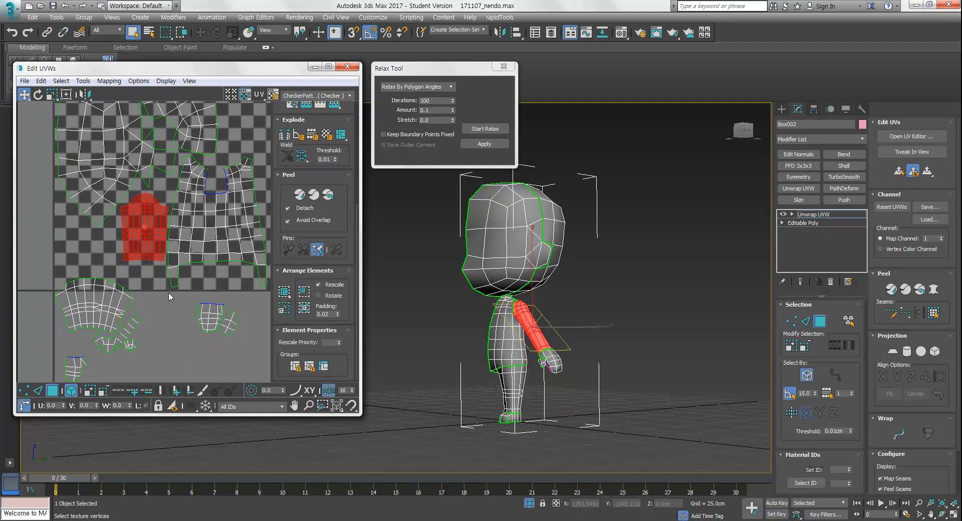
Move the leg shell into the upper area of the UV square
{"action": "scroll", "coordinate": [166, 287], "scroll_direction": "down", "scroll_amount": 2}
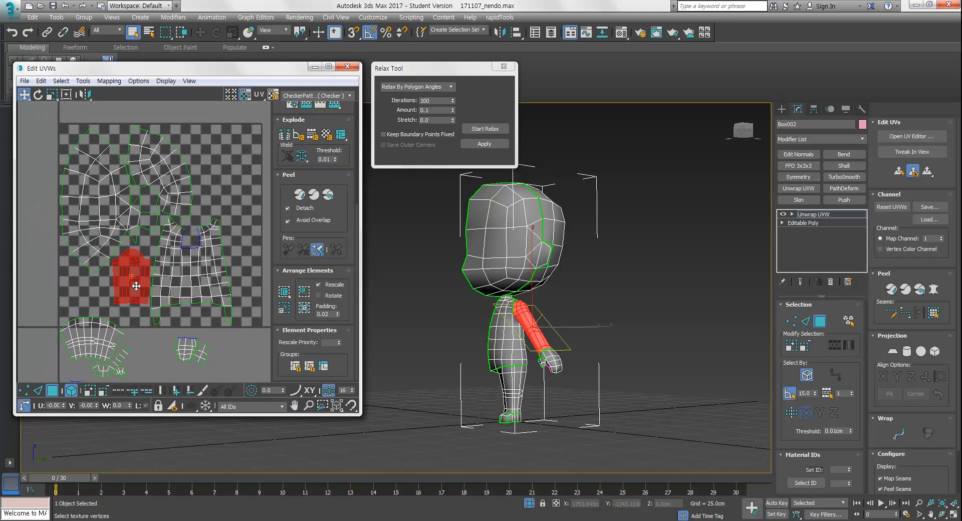
{"action": "left_click", "coordinate": [157, 328]}
{"action": "middle_click_drag", "start_coordinate": [157, 329], "coordinate": [164, 316]}
{"action": "left_click", "coordinate": [119, 321]}
{"action": "left_click_drag", "start_coordinate": [119, 321], "coordinate": [244, 186]}
{"action": "scroll", "coordinate": [192, 224], "scroll_direction": "up", "scroll_amount": 3}
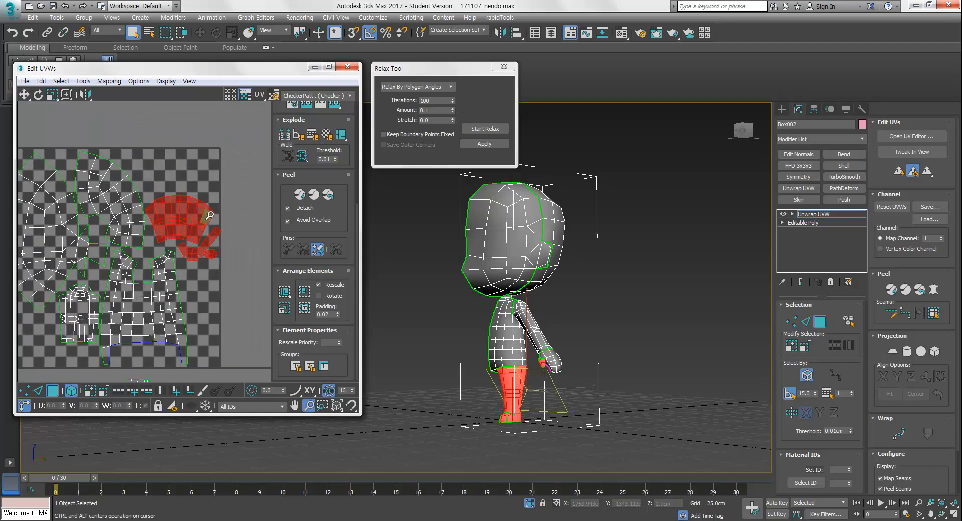
{"action": "left_click_drag", "start_coordinate": [192, 224], "coordinate": [177, 166]}
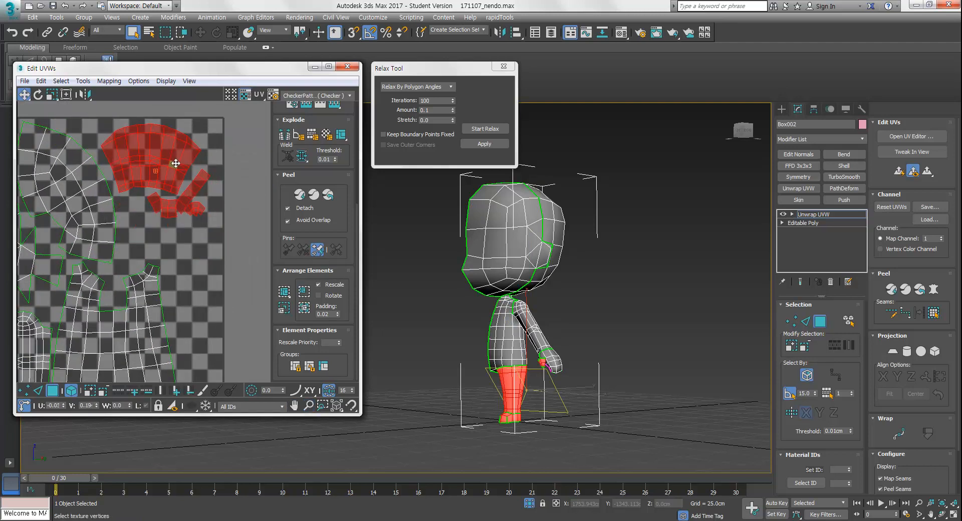
Move the small foot shell up into the UV square beside the other shells
{"action": "middle_click_drag", "start_coordinate": [188, 291], "coordinate": [230, 221]}
{"action": "scroll", "coordinate": [215, 257], "scroll_direction": "down", "scroll_amount": 3}
{"action": "middle_click_drag", "start_coordinate": [202, 299], "coordinate": [216, 272]}
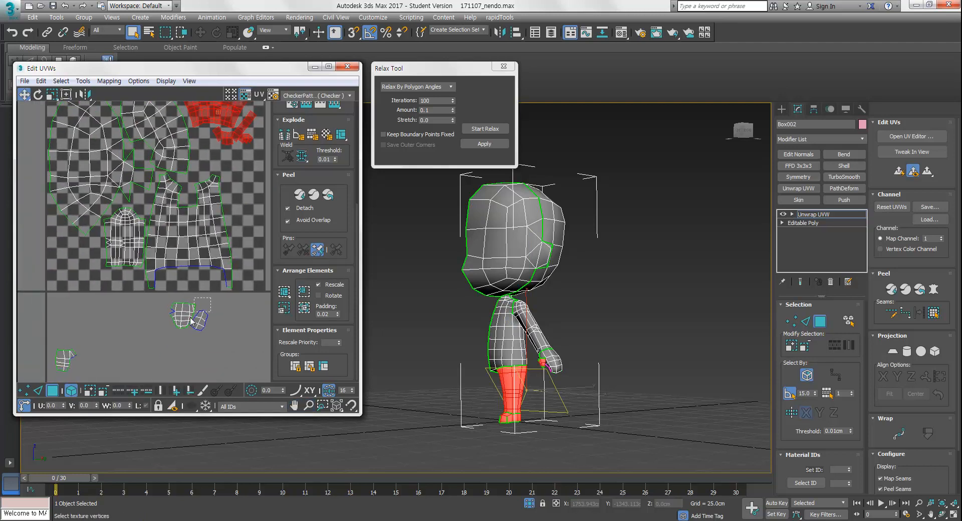
{"action": "left_click", "coordinate": [186, 318]}
{"action": "left_click_drag", "start_coordinate": [186, 319], "coordinate": [207, 143]}
{"action": "left_click", "coordinate": [109, 283]}
{"action": "middle_click_drag", "start_coordinate": [240, 204], "coordinate": [231, 267]}
{"action": "scroll", "coordinate": [231, 267], "scroll_direction": "down", "scroll_amount": 2}
{"action": "middle_click_drag", "start_coordinate": [121, 344], "coordinate": [170, 328]}
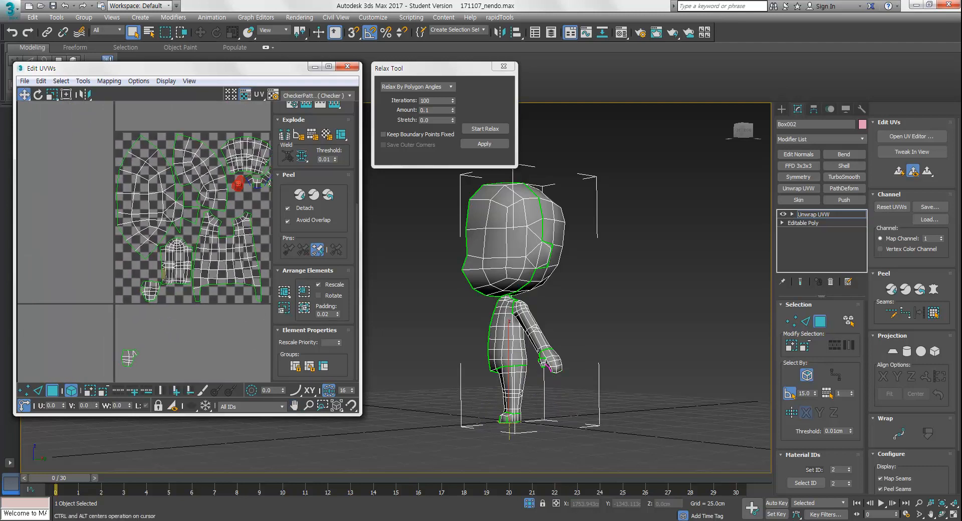
Move the hand shell into the UV square next to the torso shell
{"action": "scroll", "coordinate": [164, 273], "scroll_direction": "up", "scroll_amount": 2}
{"action": "left_click_drag", "start_coordinate": [147, 296], "coordinate": [144, 269]}
{"action": "middle_click_drag", "start_coordinate": [152, 332], "coordinate": [176, 227]}
{"action": "left_click_drag", "start_coordinate": [159, 261], "coordinate": [119, 321]}
{"action": "left_click_drag", "start_coordinate": [136, 295], "coordinate": [129, 163]}
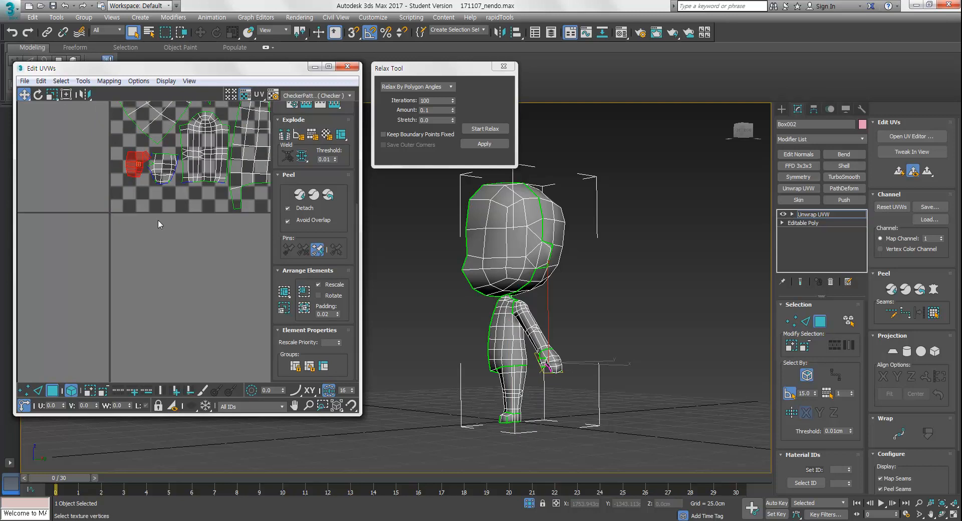
Arrange the remaining small hand and thumb shells along the bottom of the UV square
{"action": "middle_click_drag", "start_coordinate": [135, 183], "coordinate": [152, 308]}
{"action": "left_click_drag", "start_coordinate": [140, 282], "coordinate": [135, 282]}
{"action": "middle_click_drag", "start_coordinate": [179, 309], "coordinate": [134, 316]}
{"action": "scroll", "coordinate": [135, 317], "scroll_direction": "down", "scroll_amount": 2}
{"action": "middle_click_drag", "start_coordinate": [244, 234], "coordinate": [219, 258]}
{"action": "scroll", "coordinate": [222, 244], "scroll_direction": "up", "scroll_amount": 2}
{"action": "left_click_drag", "start_coordinate": [238, 223], "coordinate": [176, 337]}
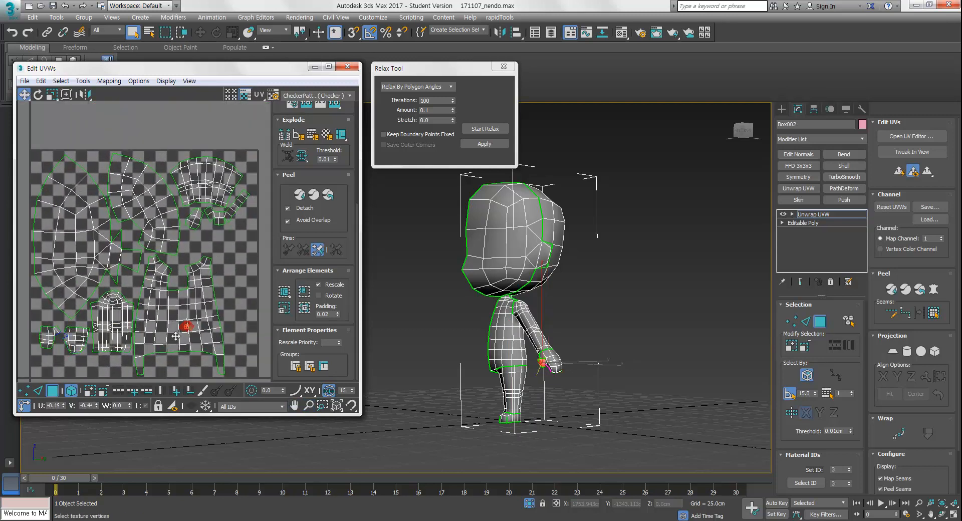
Select the arm shell and nudge it slightly within the UV square
{"action": "left_click_drag", "start_coordinate": [37, 370], "coordinate": [72, 323]}
{"action": "left_click", "coordinate": [124, 344]}
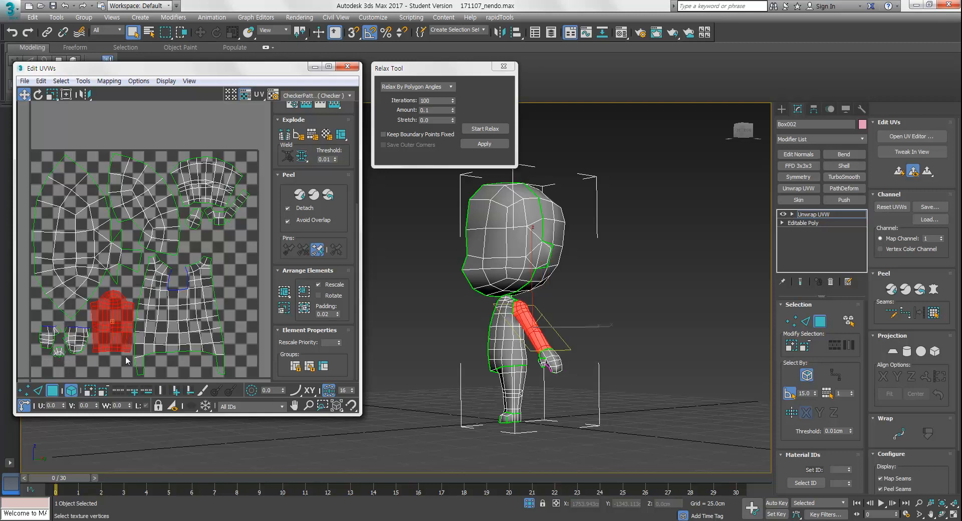
{"action": "middle_click_drag", "start_coordinate": [154, 326], "coordinate": [166, 316]}
Move, rotate and scale up the torso shell so it fills the right part of the UV square
{"action": "left_click", "coordinate": [202, 300]}
{"action": "left_click_drag", "start_coordinate": [202, 300], "coordinate": [232, 302]}
{"action": "middle_click_drag", "start_coordinate": [225, 320], "coordinate": [191, 315]}
{"action": "key", "text": "e"}
{"action": "left_click_drag", "start_coordinate": [219, 277], "coordinate": [216, 285]}
{"action": "key", "text": "w"}
{"action": "key", "text": "r"}
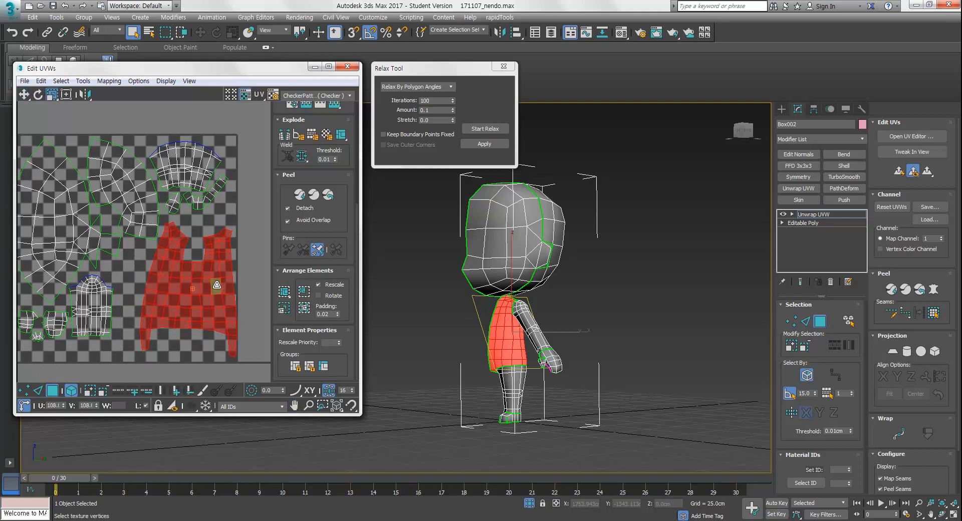
{"action": "key", "text": "w"}
{"action": "middle_click_drag", "start_coordinate": [215, 299], "coordinate": [269, 287]}
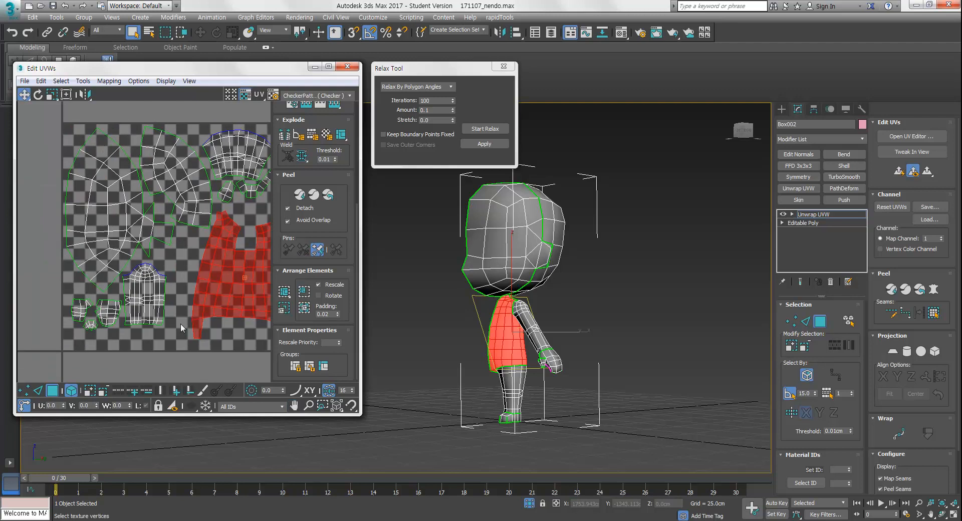
Move and scale the arm and small hand shells to sit along the lower left of the UV square
{"action": "left_click", "coordinate": [159, 292]}
{"action": "left_click_drag", "start_coordinate": [158, 291], "coordinate": [140, 330]}
{"action": "middle_click_drag", "start_coordinate": [140, 329], "coordinate": [150, 334]}
{"action": "left_click", "coordinate": [92, 314]}
{"action": "key", "text": "r"}
{"action": "mouse_move", "coordinate": [120, 322]}
{"action": "left_mouse_down"}
{"action": "mouse_move", "coordinate": [122, 332]}
{"action": "mouse_move", "coordinate": [127, 324]}
{"action": "left_mouse_up"}
{"action": "left_click", "coordinate": [126, 307]}
Shrink and reposition the head and torso shells so every shell fits inside the UV square
{"action": "middle_click_drag", "start_coordinate": [207, 248], "coordinate": [152, 277]}
{"action": "left_click_drag", "start_coordinate": [237, 156], "coordinate": [178, 228]}
{"action": "left_click_drag", "start_coordinate": [195, 203], "coordinate": [204, 196]}
{"action": "key", "text": "w"}
{"action": "left_click", "coordinate": [238, 165]}
{"action": "middle_click_drag", "start_coordinate": [221, 332], "coordinate": [219, 287]}
{"action": "scroll", "coordinate": [219, 287], "scroll_direction": "down", "scroll_amount": 2}
{"action": "middle_click_drag", "start_coordinate": [190, 322], "coordinate": [190, 331]}
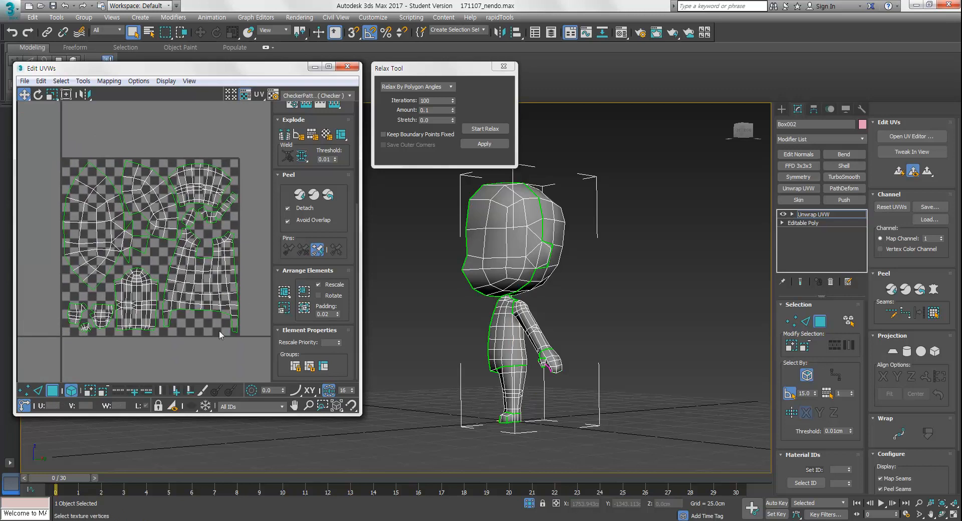
Nudge the torso shell, then select the small shell beside the head shell and rotate it slightly
{"action": "mouse_move", "coordinate": [224, 266]}
{"action": "middle_mouse_down"}
{"action": "mouse_move", "coordinate": [235, 314]}
{"action": "mouse_move", "coordinate": [215, 272]}
{"action": "middle_mouse_up"}
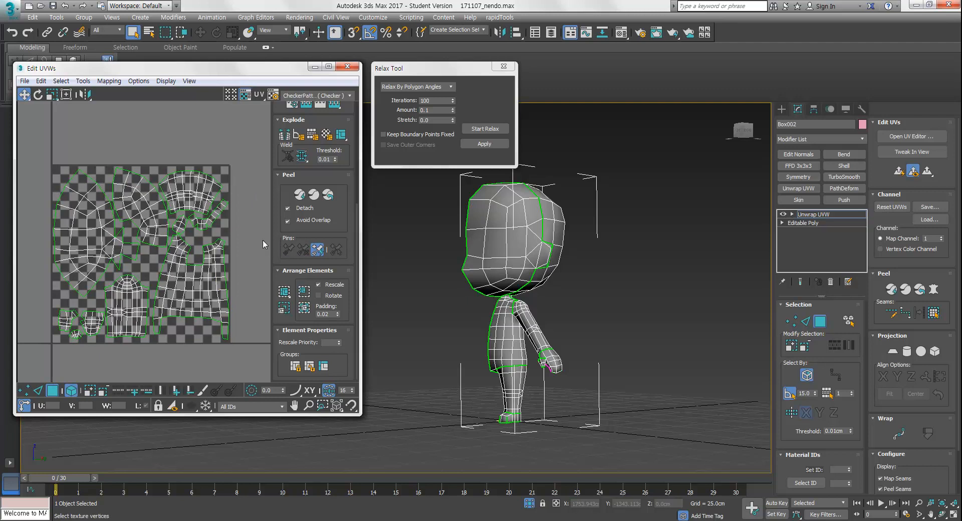
{"action": "key", "text": "ctrl+a"}
{"action": "scroll", "coordinate": [225, 251], "scroll_direction": "up", "scroll_amount": 5}
{"action": "middle_click_drag", "start_coordinate": [231, 246], "coordinate": [161, 238]}
{"action": "scroll", "coordinate": [197, 248], "scroll_direction": "down", "scroll_amount": 1}
{"action": "left_click", "coordinate": [156, 238]}
{"action": "left_click", "coordinate": [141, 255]}
{"action": "key", "text": "e"}
{"action": "left_click_drag", "start_coordinate": [142, 255], "coordinate": [148, 258]}
{"action": "key", "text": "w"}
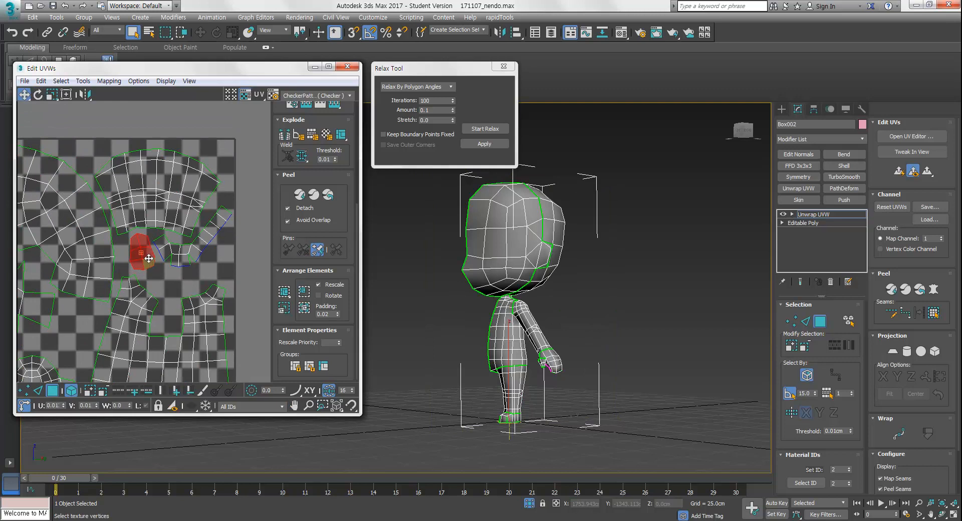
Move the small loose shell into a free gap in the layout and tidy the packing
{"action": "left_click", "coordinate": [202, 258]}
{"action": "middle_click_drag", "start_coordinate": [202, 257], "coordinate": [220, 218]}
{"action": "scroll", "coordinate": [219, 218], "scroll_direction": "down", "scroll_amount": 3}
{"action": "middle_click_drag", "start_coordinate": [211, 281], "coordinate": [186, 308]}
{"action": "left_click", "coordinate": [69, 388]}
{"action": "mouse_move", "coordinate": [207, 338]}
{"action": "middle_mouse_down"}
{"action": "mouse_move", "coordinate": [215, 333]}
{"action": "mouse_move", "coordinate": [196, 346]}
{"action": "middle_mouse_up"}
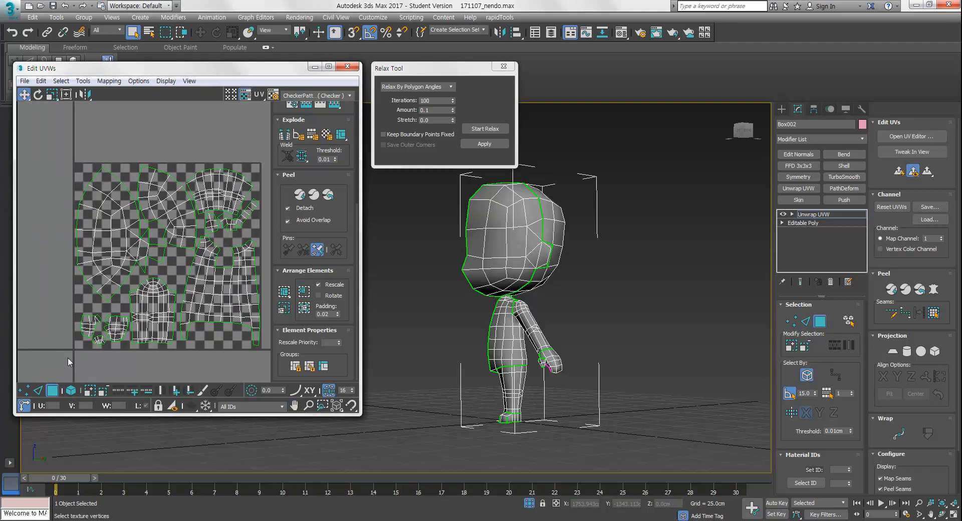
Select faces on the model from several angles to check where each body part lies in the UV layout
{"action": "key", "text": "1"}
{"action": "key", "text": "3"}
{"action": "left_click_drag", "start_coordinate": [125, 324], "coordinate": [126, 325]}
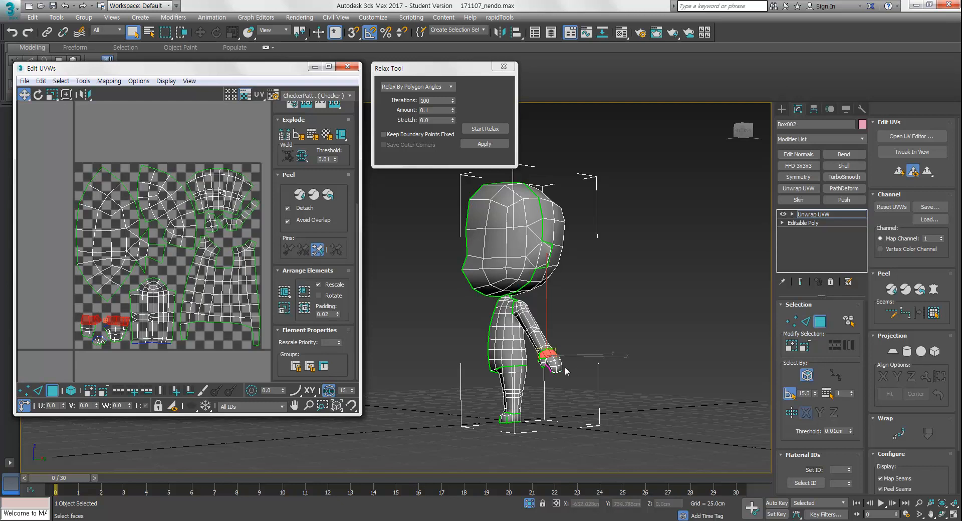
{"action": "mouse_move", "coordinate": [566, 361]}
{"action": "middle_mouse_down", "text": "alt"}
{"action": "mouse_move", "coordinate": [672, 341]}
{"action": "mouse_move", "coordinate": [647, 370]}
{"action": "mouse_move", "coordinate": [603, 379]}
{"action": "mouse_move", "coordinate": [551, 351]}
{"action": "middle_mouse_up", "text": "alt"}
{"action": "left_click_drag", "start_coordinate": [179, 280], "coordinate": [133, 296]}
{"action": "middle_click_drag", "start_coordinate": [516, 326], "coordinate": [527, 346], "text": "alt"}
{"action": "middle_click_drag", "start_coordinate": [150, 203], "coordinate": [150, 220]}
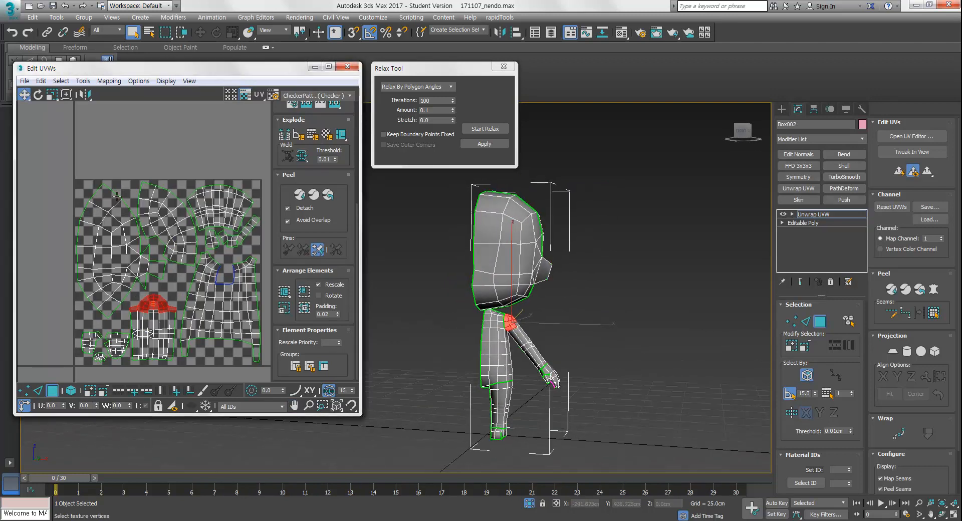
{"action": "left_click_drag", "start_coordinate": [122, 232], "coordinate": [139, 261]}
{"action": "middle_click_drag", "start_coordinate": [496, 179], "coordinate": [377, 276], "text": "alt"}
{"action": "middle_click_drag", "start_coordinate": [236, 190], "coordinate": [208, 199]}
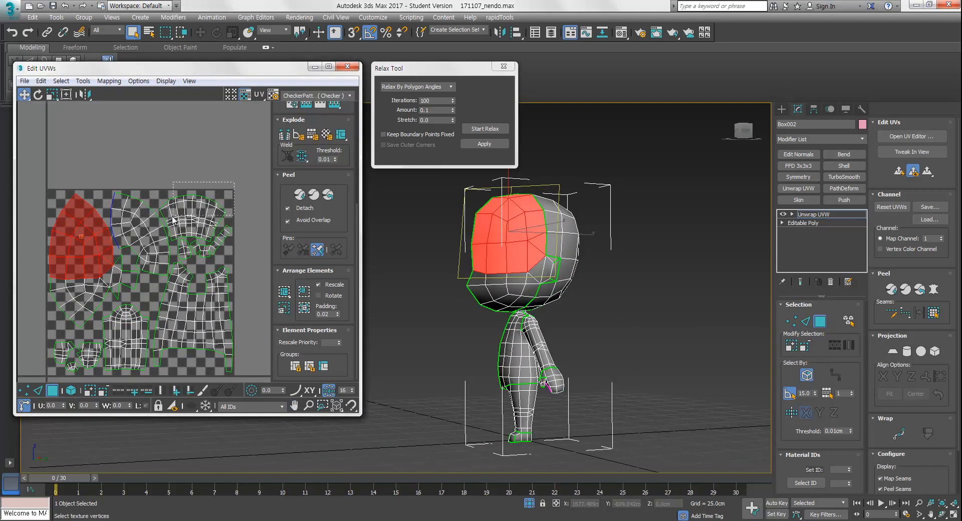
{"action": "left_click_drag", "start_coordinate": [164, 219], "coordinate": [164, 219]}
{"action": "middle_click_drag", "start_coordinate": [531, 361], "coordinate": [599, 378], "text": "alt"}
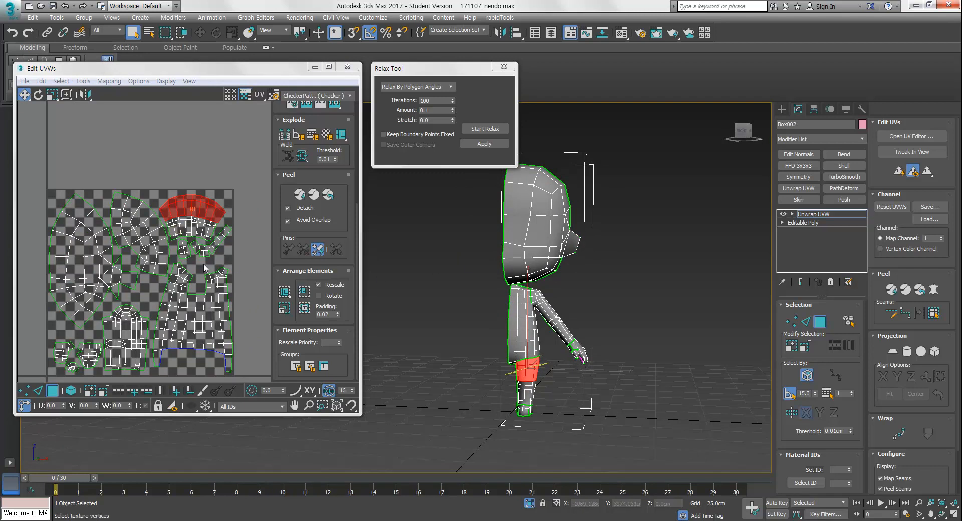
{"action": "left_click", "coordinate": [251, 336]}
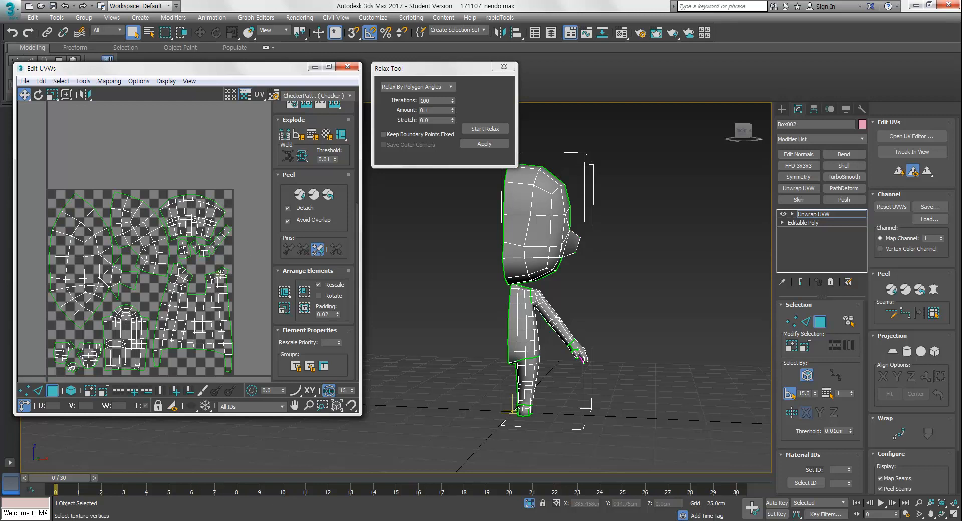
Collapse the body's Unwrap UVW into the mesh by converting the object to Editable Poly
{"action": "middle_click_drag", "start_coordinate": [228, 268], "coordinate": [268, 253]}
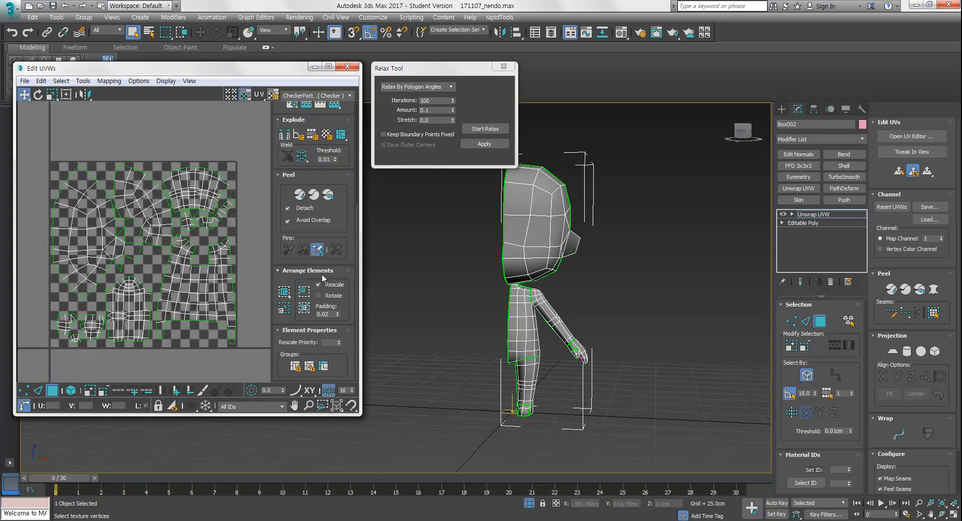
{"action": "right_click", "coordinate": [835, 214]}
{"action": "right_click", "coordinate": [569, 232]}
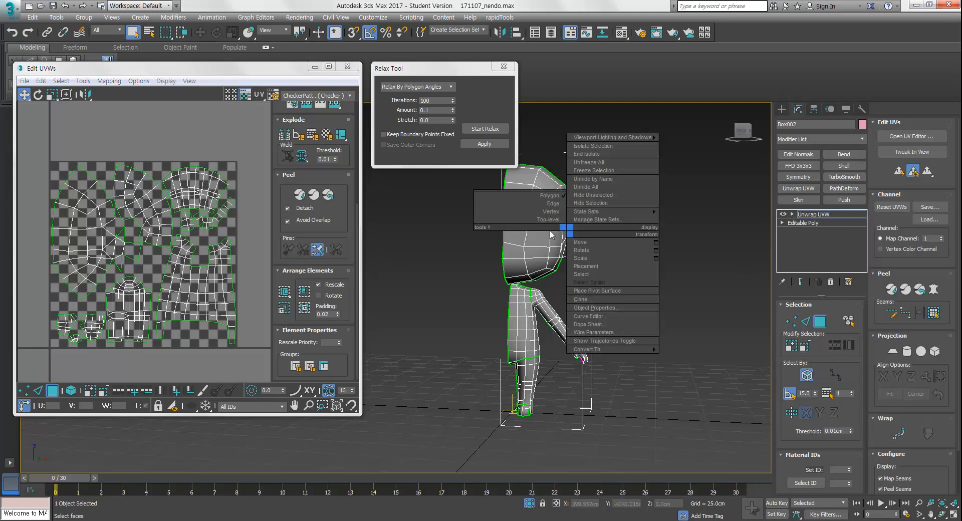
{"action": "left_click", "coordinate": [690, 350]}
{"action": "middle_click_drag", "start_coordinate": [614, 349], "coordinate": [559, 326], "text": "alt"}
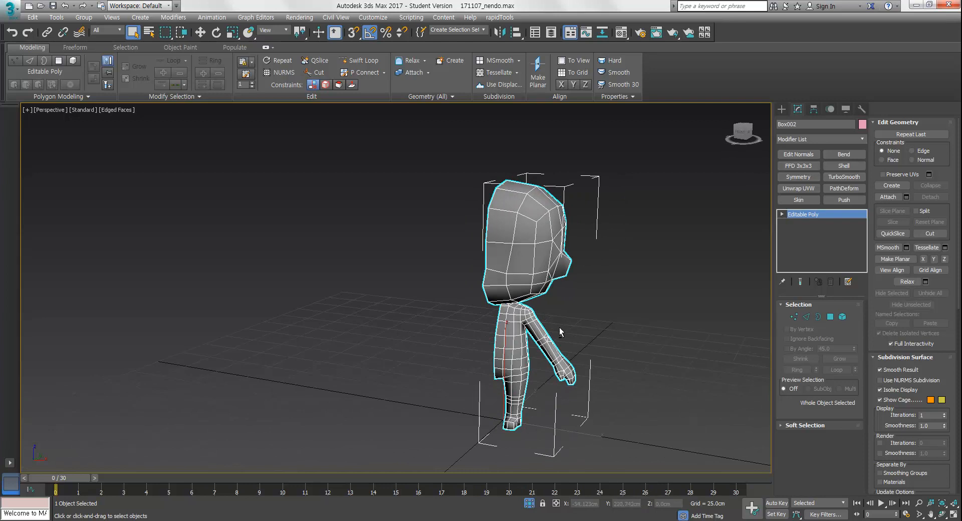
Add a Symmetry modifier to the body and collapse the stack back to Editable Poly
{"action": "left_click", "coordinate": [811, 179]}
{"action": "middle_click_drag", "start_coordinate": [637, 278], "coordinate": [526, 291], "text": "alt"}
{"action": "scroll", "coordinate": [516, 271], "scroll_direction": "up", "scroll_amount": 4}
{"action": "right_click", "coordinate": [507, 249]}
{"action": "mouse_move", "coordinate": [581, 367]}
{"action": "left_click", "coordinate": [637, 376]}
{"action": "scroll", "coordinate": [589, 338], "scroll_direction": "down", "scroll_amount": 3}
{"action": "middle_click_drag", "start_coordinate": [590, 338], "coordinate": [555, 314], "text": "alt"}
{"action": "left_click", "coordinate": [529, 504]}
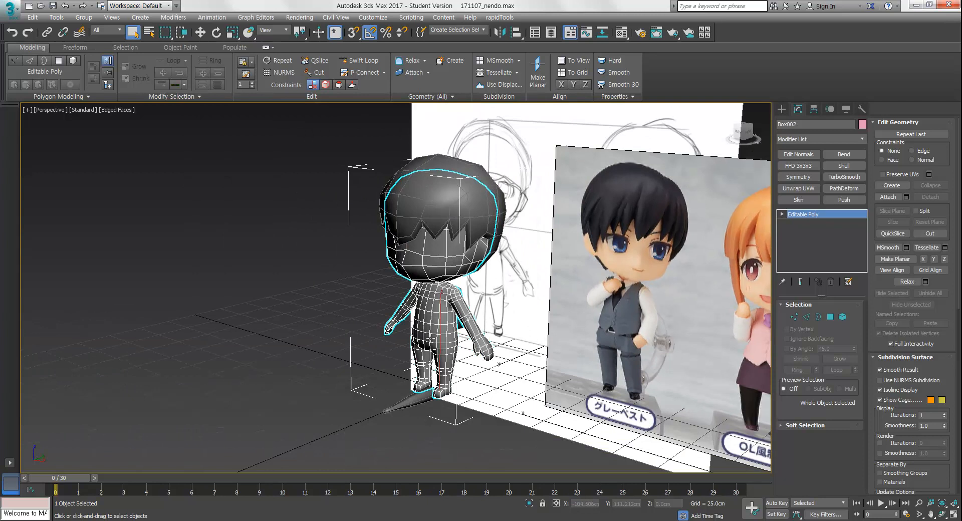
{"action": "mouse_move", "coordinate": [432, 340]}
{"action": "middle_mouse_down"}
{"action": "mouse_move", "coordinate": [439, 356]}
{"action": "mouse_move", "coordinate": [391, 351]}
{"action": "mouse_move", "coordinate": [464, 357]}
{"action": "mouse_move", "coordinate": [444, 352]}
{"action": "mouse_move", "coordinate": [530, 327]}
{"action": "mouse_move", "coordinate": [490, 328]}
{"action": "mouse_move", "coordinate": [485, 340]}
{"action": "mouse_move", "coordinate": [461, 321]}
{"action": "mouse_move", "coordinate": [416, 321]}
{"action": "mouse_move", "coordinate": [371, 351]}
{"action": "mouse_move", "coordinate": [381, 371]}
{"action": "mouse_move", "coordinate": [436, 396]}
{"action": "mouse_move", "coordinate": [458, 340]}
{"action": "middle_mouse_up"}
Attach the hair object and the small piece on the body's side to the body mesh
{"action": "left_click", "coordinate": [888, 197]}
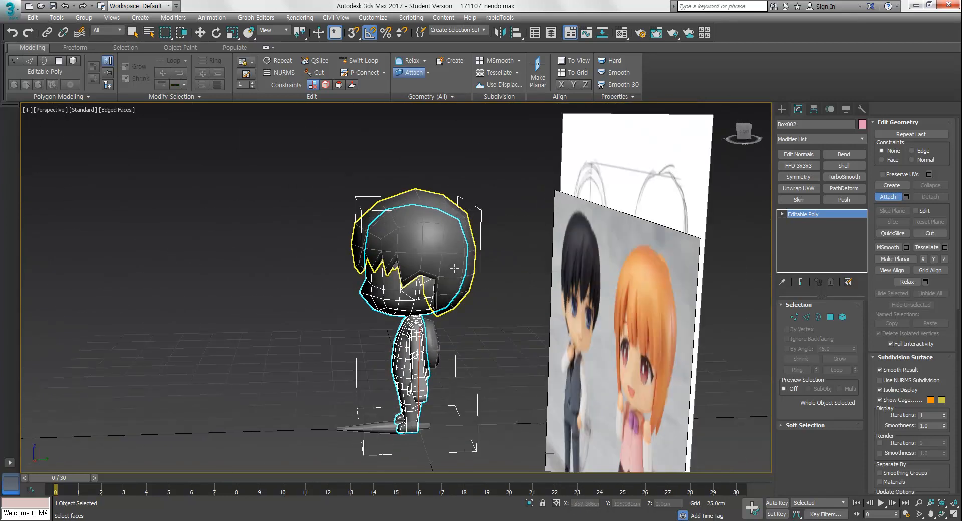
{"action": "left_click", "coordinate": [455, 269]}
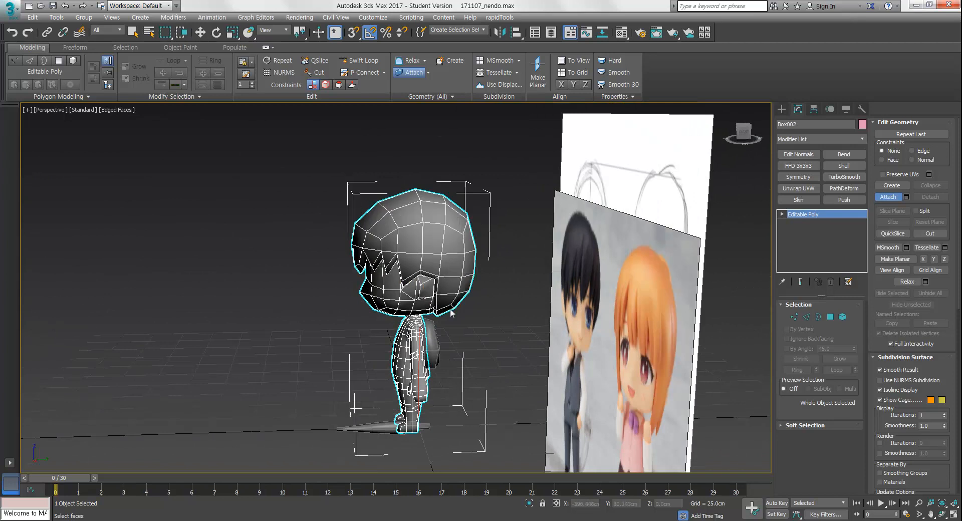
{"action": "left_click", "coordinate": [434, 337]}
{"action": "left_click", "coordinate": [888, 197]}
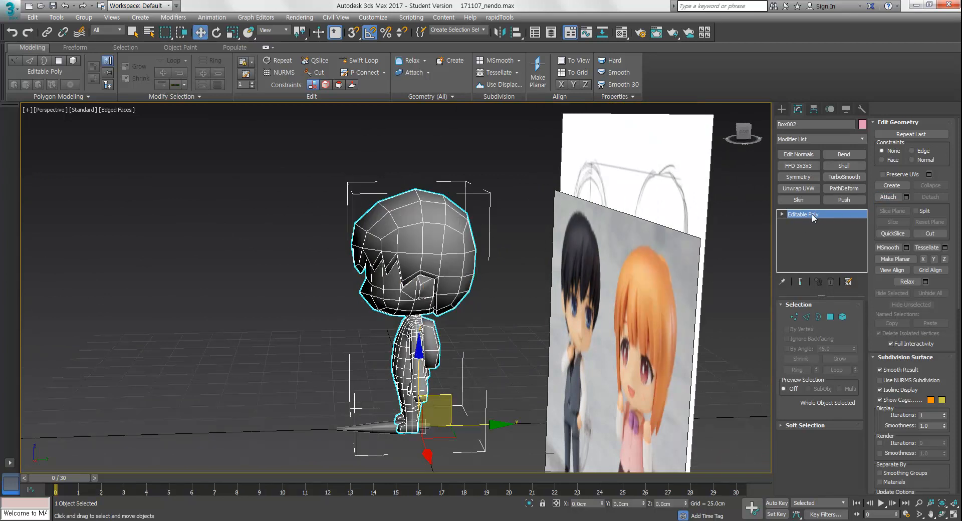
Add an Unwrap UVW modifier to the combined mesh and open the UV editor
{"action": "left_click", "coordinate": [802, 189]}
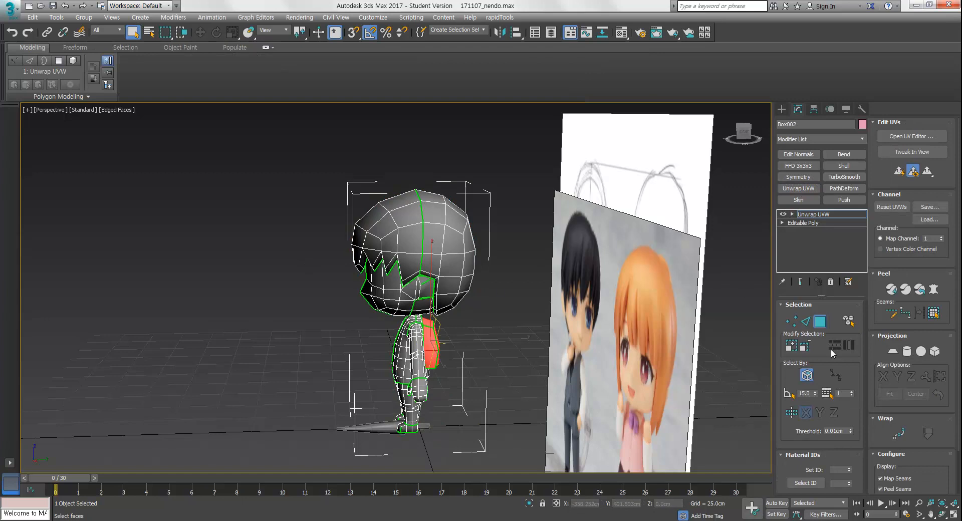
{"action": "left_click", "coordinate": [912, 136]}
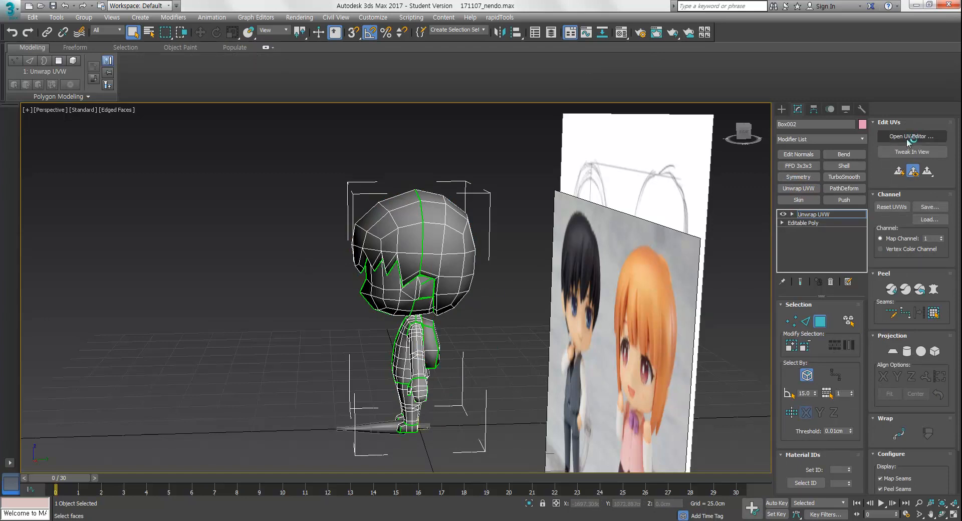
{"action": "scroll", "coordinate": [181, 217], "scroll_direction": "down", "scroll_amount": 6}
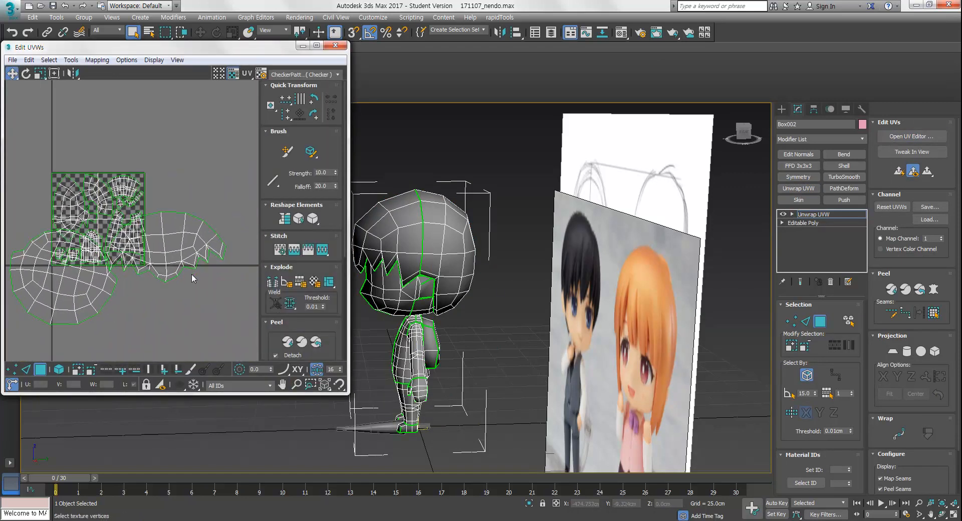
{"action": "middle_click_drag", "start_coordinate": [213, 282], "coordinate": [224, 283]}
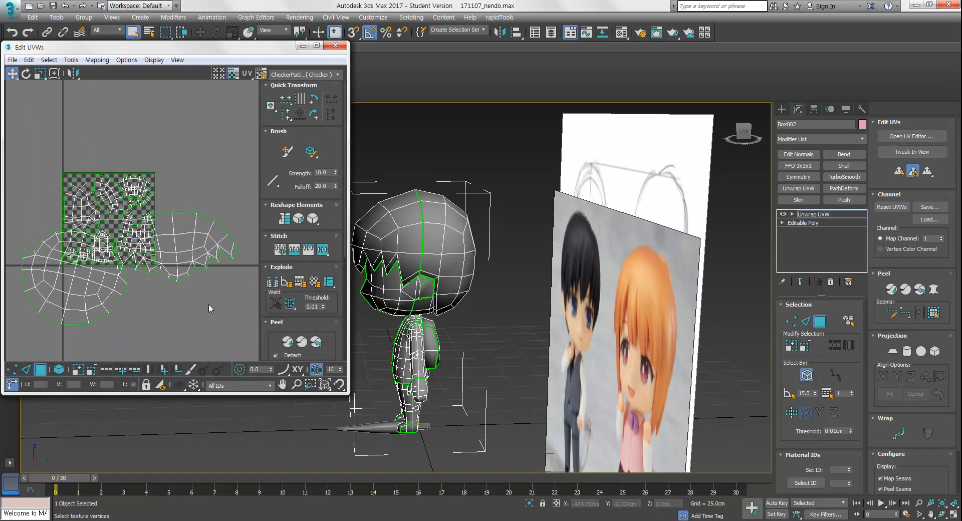
Move the new hair shells out of the packed UV square
{"action": "middle_click_drag", "start_coordinate": [179, 326], "coordinate": [199, 315]}
{"action": "left_click_drag", "start_coordinate": [117, 293], "coordinate": [186, 381]}
{"action": "left_click_drag", "start_coordinate": [227, 232], "coordinate": [106, 309]}
{"action": "middle_click_drag", "start_coordinate": [178, 260], "coordinate": [199, 260]}
{"action": "left_click_drag", "start_coordinate": [71, 142], "coordinate": [243, 261]}
Select the side piece's faces, grow the selection to the whole piece and apply a planar projection
{"action": "middle_click_drag", "start_coordinate": [501, 357], "coordinate": [488, 382]}
{"action": "left_click", "coordinate": [482, 380]}
{"action": "scroll", "coordinate": [481, 380], "scroll_direction": "up", "scroll_amount": 3}
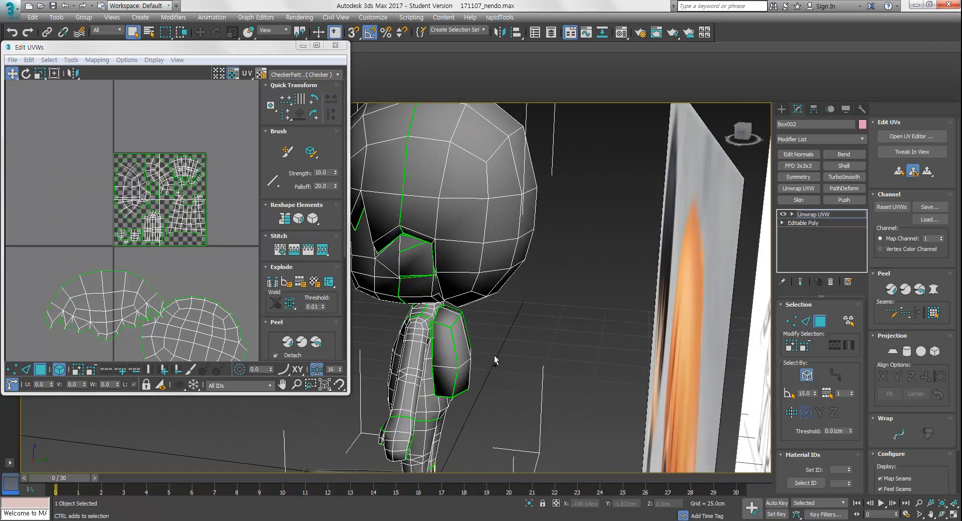
{"action": "left_click", "coordinate": [457, 349]}
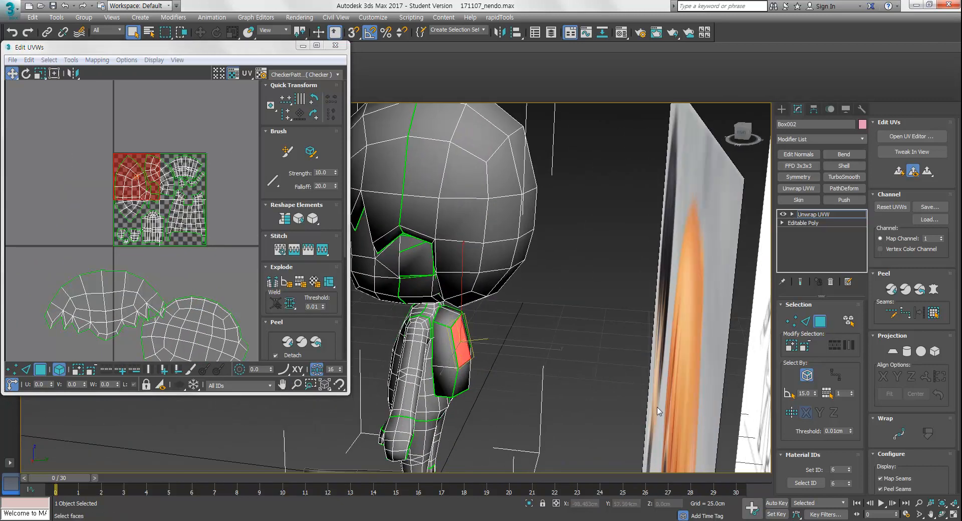
{"action": "left_click", "coordinate": [792, 346]}
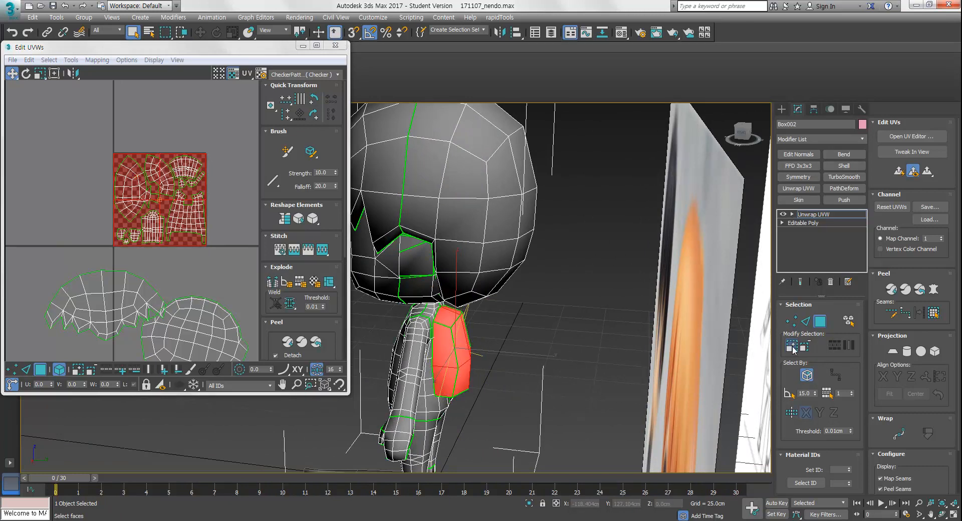
{"action": "mouse_move", "coordinate": [429, 381]}
{"action": "middle_mouse_down", "text": "alt"}
{"action": "mouse_move", "coordinate": [495, 374]}
{"action": "mouse_move", "coordinate": [506, 359]}
{"action": "mouse_move", "coordinate": [556, 363]}
{"action": "mouse_move", "coordinate": [456, 388]}
{"action": "middle_mouse_up", "text": "alt"}
{"action": "key", "text": "F3"}
{"action": "key", "text": "F3"}
{"action": "scroll", "coordinate": [185, 278], "scroll_direction": "down", "scroll_amount": 4}
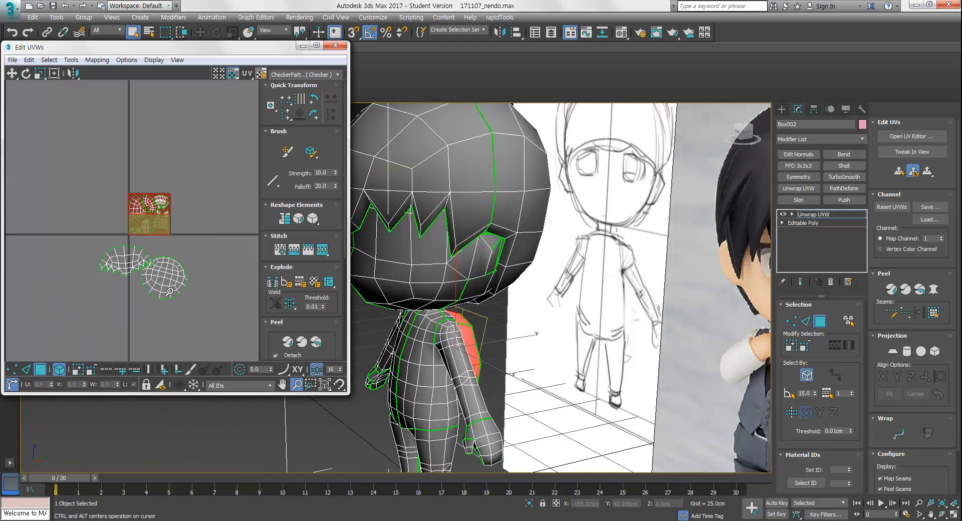
{"action": "left_click", "coordinate": [894, 351]}
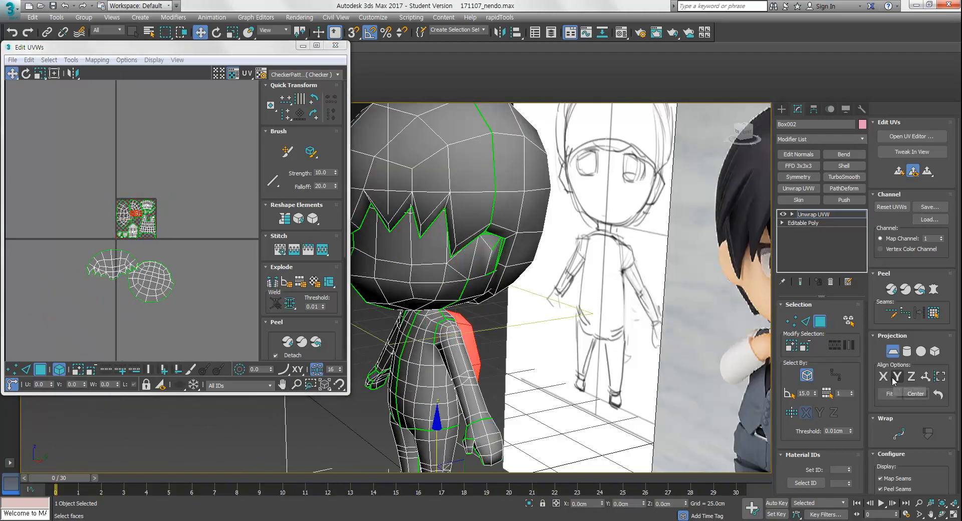
{"action": "left_click", "coordinate": [883, 350]}
{"action": "scroll", "coordinate": [138, 218], "scroll_direction": "up", "scroll_amount": 5}
{"action": "middle_click_drag", "start_coordinate": [177, 216], "coordinate": [103, 159]}
{"action": "left_click_drag", "start_coordinate": [104, 197], "coordinate": [273, 288]}
{"action": "middle_click_drag", "start_coordinate": [198, 277], "coordinate": [148, 234]}
{"action": "left_click_drag", "start_coordinate": [206, 249], "coordinate": [214, 217]}
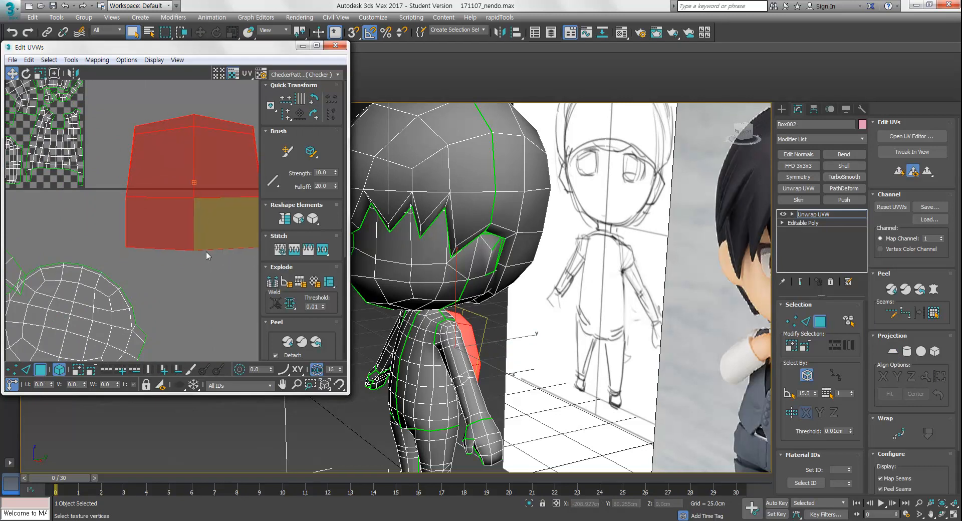
{"action": "middle_click_drag", "start_coordinate": [215, 218], "coordinate": [159, 212]}
Select the border edges of the side piece and convert them into UV seams
{"action": "middle_click_drag", "start_coordinate": [520, 396], "coordinate": [494, 376], "text": "alt"}
{"action": "scroll", "coordinate": [493, 376], "scroll_direction": "up", "scroll_amount": 4}
{"action": "key", "text": "2"}
{"action": "middle_click_drag", "start_coordinate": [182, 240], "coordinate": [185, 272]}
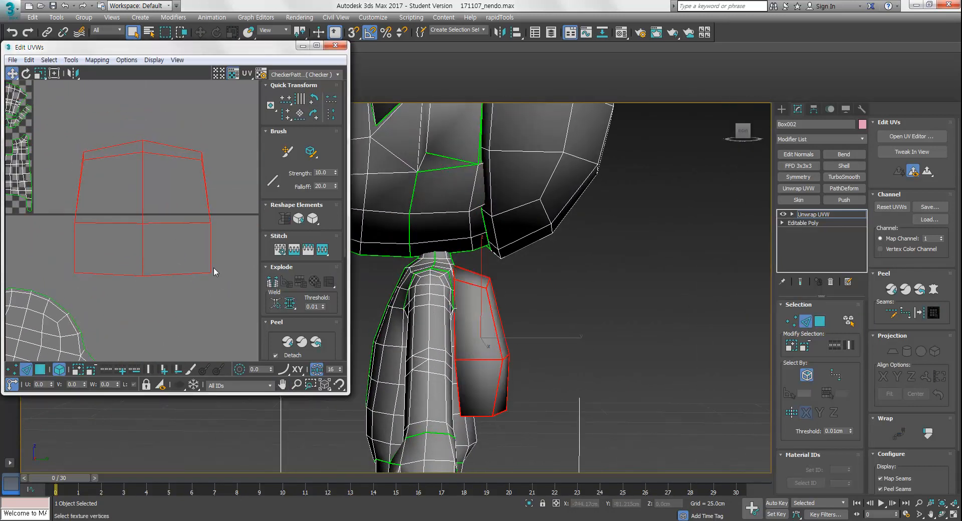
{"action": "left_click", "coordinate": [502, 322]}
{"action": "left_click", "coordinate": [472, 284]}
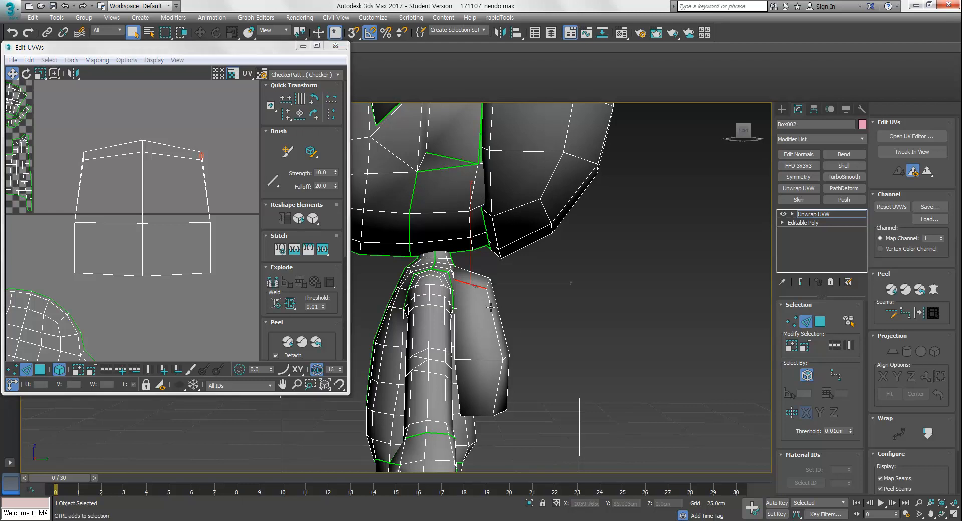
{"action": "middle_click_drag", "start_coordinate": [492, 350], "coordinate": [546, 345], "text": "alt"}
{"action": "left_click", "coordinate": [546, 346]}
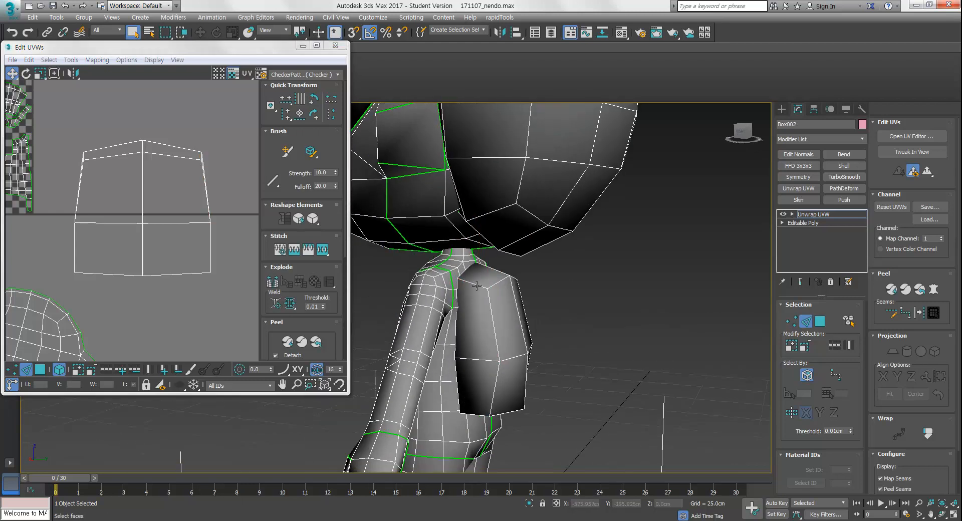
{"action": "middle_click_drag", "start_coordinate": [478, 414], "coordinate": [527, 273], "text": "alt"}
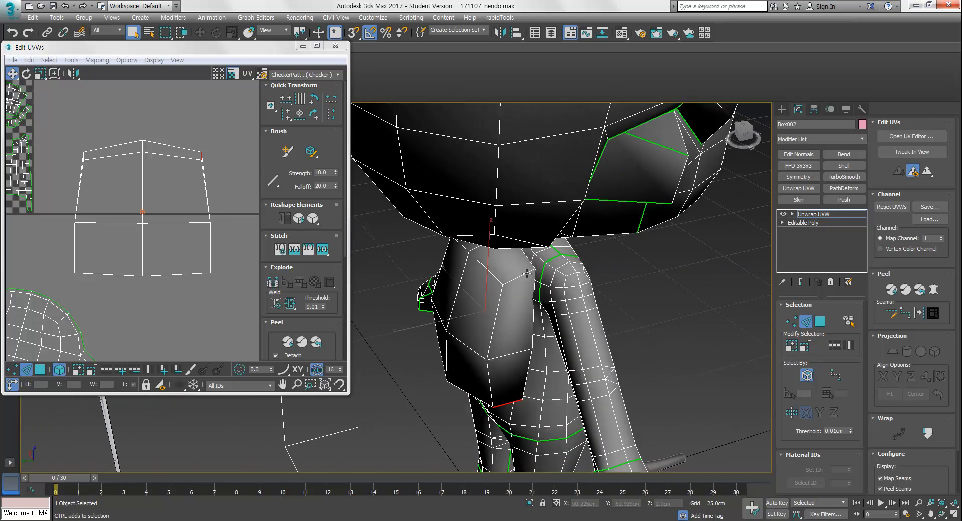
{"action": "mouse_move", "coordinate": [523, 318]}
{"action": "middle_mouse_down", "text": "alt"}
{"action": "mouse_move", "coordinate": [522, 304]}
{"action": "mouse_move", "coordinate": [535, 324]}
{"action": "mouse_move", "coordinate": [526, 346]}
{"action": "mouse_move", "coordinate": [485, 343]}
{"action": "mouse_move", "coordinate": [525, 322]}
{"action": "mouse_move", "coordinate": [543, 362]}
{"action": "mouse_move", "coordinate": [532, 366]}
{"action": "middle_mouse_up", "text": "alt"}
{"action": "middle_click_drag", "start_coordinate": [538, 313], "coordinate": [430, 304], "text": "alt"}
{"action": "middle_click_drag", "start_coordinate": [438, 369], "coordinate": [401, 359], "text": "alt"}
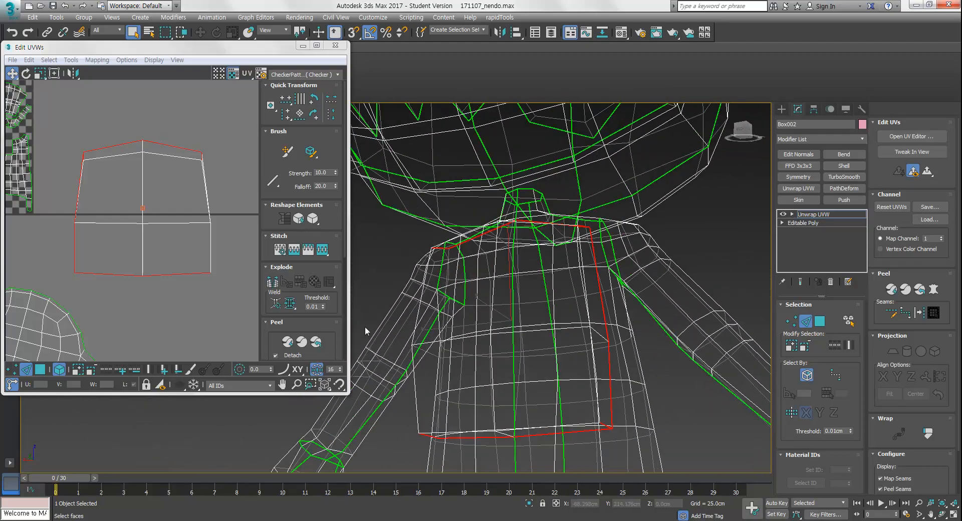
{"action": "key", "text": "ctrl+v"}
{"action": "left_click", "coordinate": [512, 304]}
{"action": "middle_click_drag", "start_coordinate": [512, 321], "coordinate": [562, 326], "text": "alt"}
{"action": "left_click", "coordinate": [913, 136]}
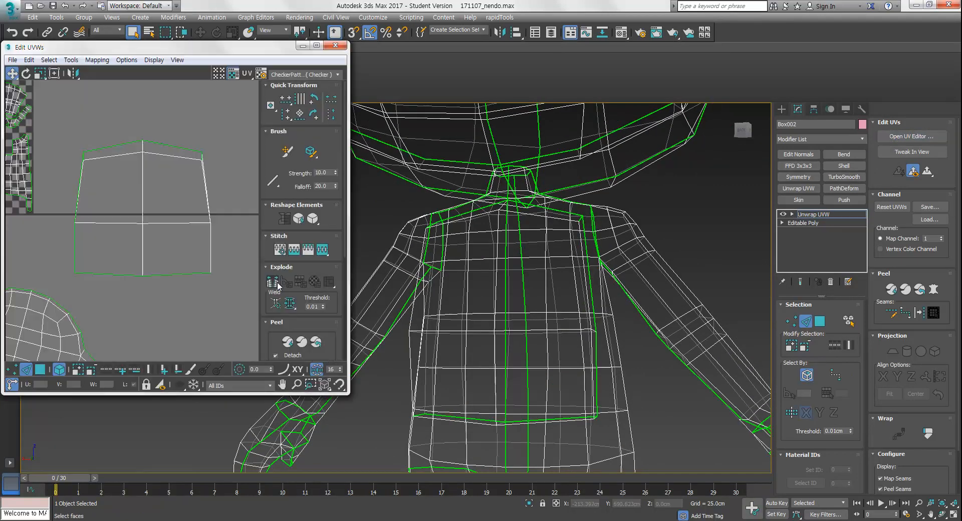
Select the side piece's UV shell and relax it with the Relax Tool by polygon angles
{"action": "scroll", "coordinate": [168, 260], "scroll_direction": "down", "scroll_amount": 3}
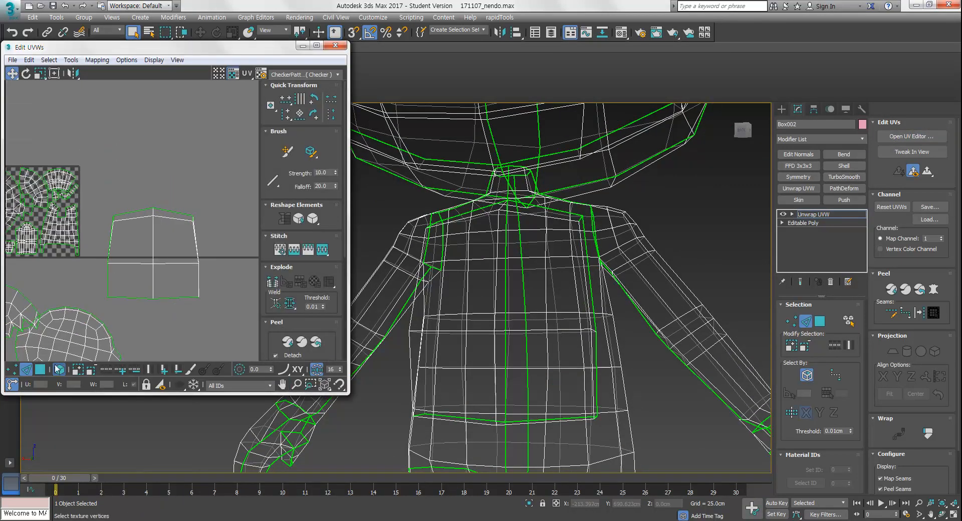
{"action": "left_click", "coordinate": [40, 370]}
{"action": "left_click", "coordinate": [314, 219]}
{"action": "left_click", "coordinate": [314, 234]}
{"action": "left_click_drag", "start_coordinate": [407, 118], "coordinate": [385, 110]}
{"action": "left_click", "coordinate": [313, 219]}
{"action": "left_click", "coordinate": [315, 238]}
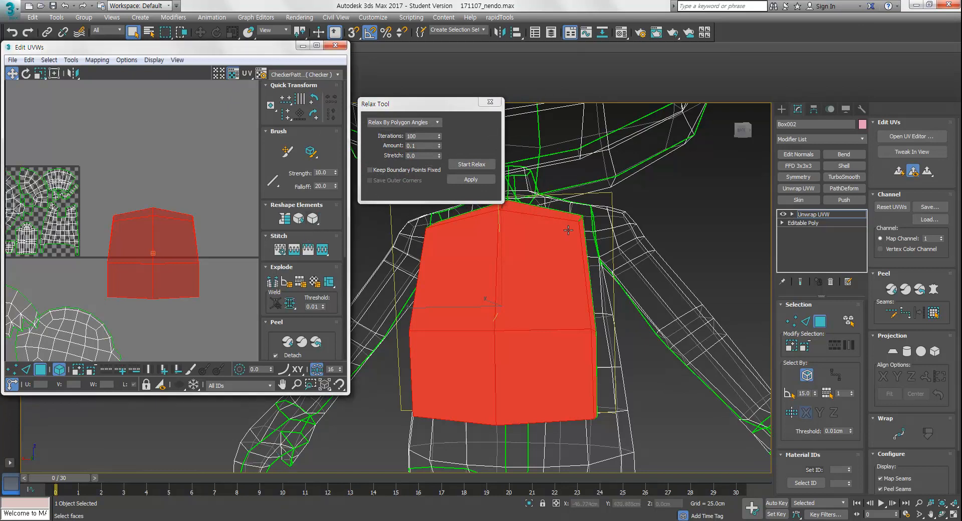
{"action": "left_click", "coordinate": [466, 167]}
Rotate the relaxed side-piece shell level, scale it down and move it beside the UV square
{"action": "middle_click_drag", "start_coordinate": [198, 307], "coordinate": [195, 263]}
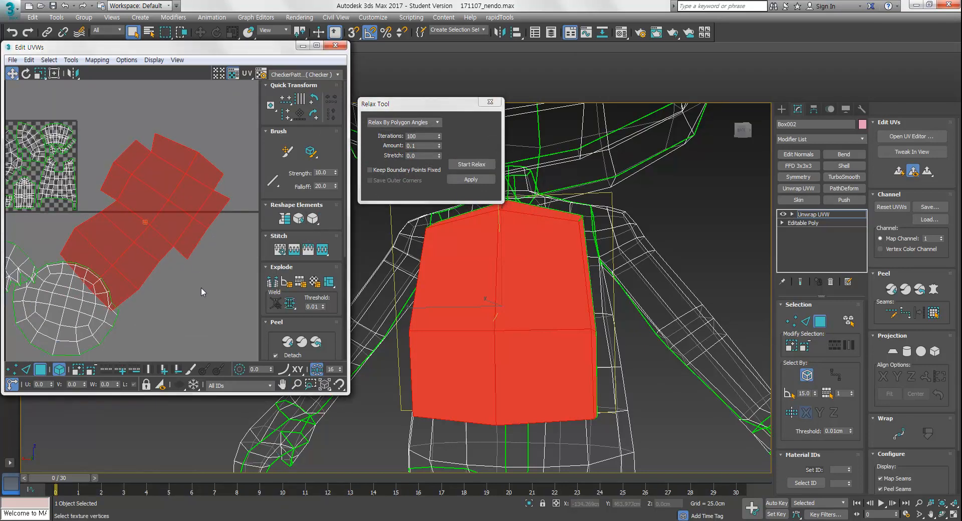
{"action": "left_click", "coordinate": [195, 262]}
{"action": "left_click", "coordinate": [185, 192]}
{"action": "key", "text": "e"}
{"action": "left_click_drag", "start_coordinate": [172, 167], "coordinate": [206, 207]}
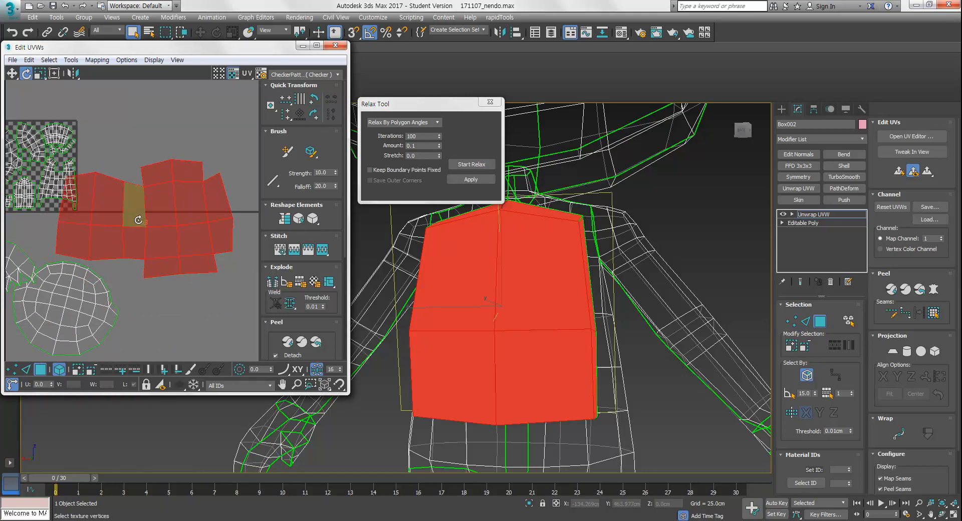
{"action": "middle_click_drag", "start_coordinate": [115, 232], "coordinate": [135, 227]}
{"action": "key", "text": "r"}
{"action": "left_click_drag", "start_coordinate": [201, 214], "coordinate": [182, 260]}
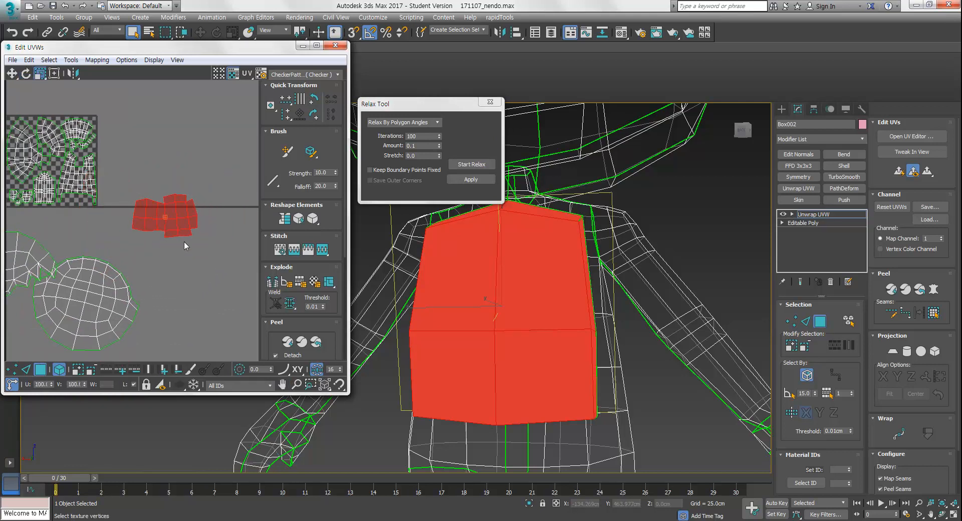
{"action": "key", "text": "w"}
{"action": "left_click_drag", "start_coordinate": [175, 204], "coordinate": [158, 168]}
{"action": "middle_click_drag", "start_coordinate": [124, 211], "coordinate": [197, 209]}
{"action": "scroll", "coordinate": [197, 208], "scroll_direction": "down", "scroll_amount": 2}
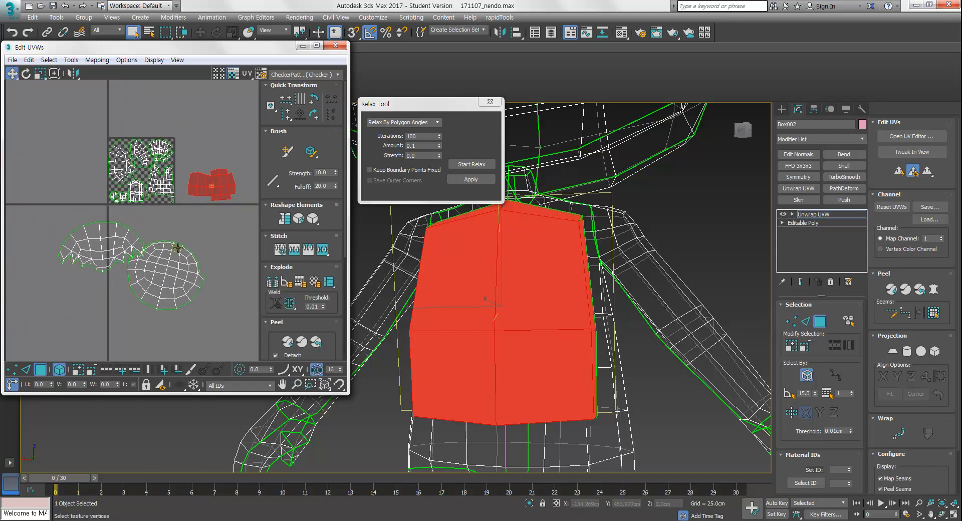
Rotate and reposition the two hair shells so both sit upright
{"action": "left_click", "coordinate": [193, 258]}
{"action": "key", "text": "e"}
{"action": "left_click_drag", "start_coordinate": [193, 261], "coordinate": [189, 321]}
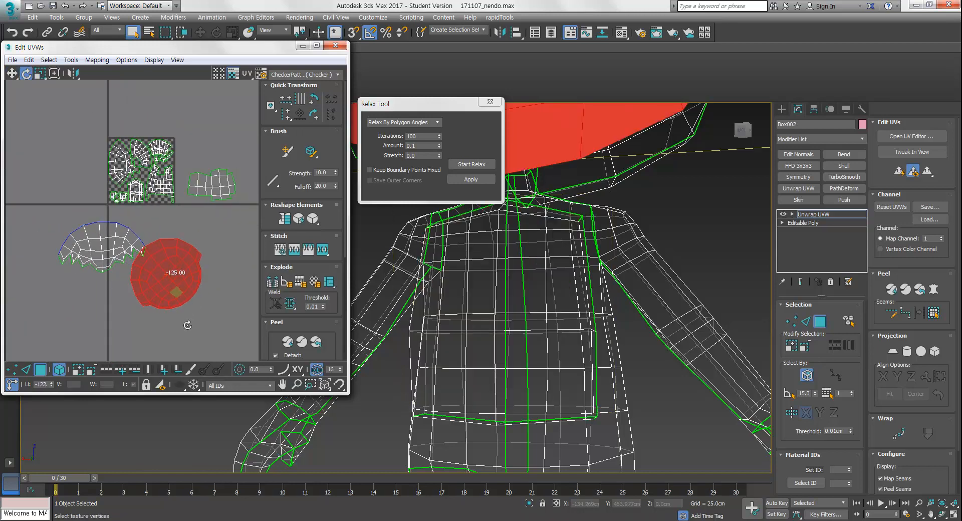
{"action": "left_click", "coordinate": [109, 238]}
{"action": "key", "text": "w"}
{"action": "left_click_drag", "start_coordinate": [112, 243], "coordinate": [92, 250]}
{"action": "key", "text": "e"}
{"action": "middle_click_drag", "start_coordinate": [158, 235], "coordinate": [149, 255]}
{"action": "left_click", "coordinate": [160, 246]}
{"action": "scroll", "coordinate": [163, 241], "scroll_direction": "up", "scroll_amount": 2}
{"action": "scroll", "coordinate": [196, 238], "scroll_direction": "down", "scroll_amount": 2}
{"action": "scroll", "coordinate": [162, 269], "scroll_direction": "up", "scroll_amount": 3}
{"action": "scroll", "coordinate": [175, 266], "scroll_direction": "down", "scroll_amount": 3}
{"action": "middle_click_drag", "start_coordinate": [165, 214], "coordinate": [167, 216]}
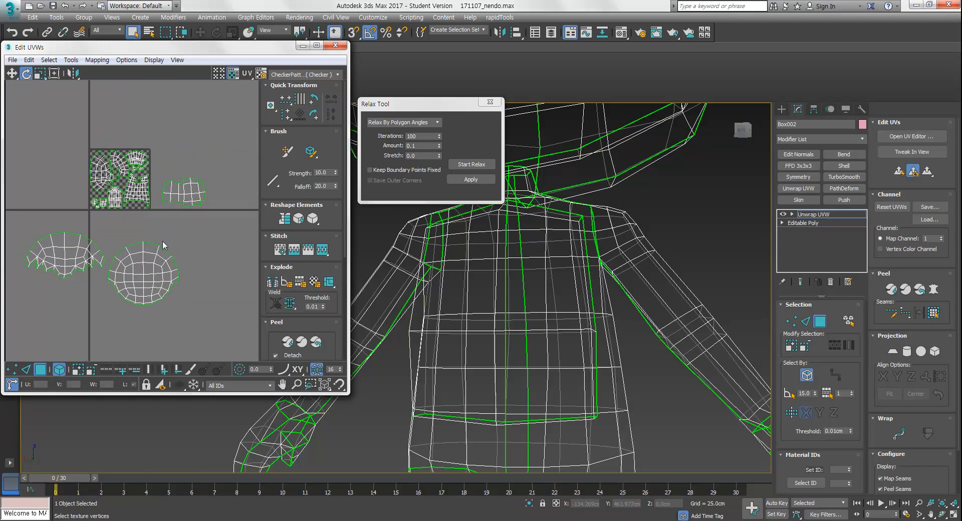
Scale and arrange the two hair shells side by side just above the UV square
{"action": "left_click_drag", "start_coordinate": [167, 215], "coordinate": [30, 302]}
{"action": "left_click_drag", "start_coordinate": [144, 257], "coordinate": [160, 176]}
{"action": "key", "text": "r"}
{"action": "key", "text": "w"}
{"action": "left_click_drag", "start_coordinate": [173, 140], "coordinate": [148, 148]}
{"action": "scroll", "coordinate": [185, 156], "scroll_direction": "up", "scroll_amount": 5}
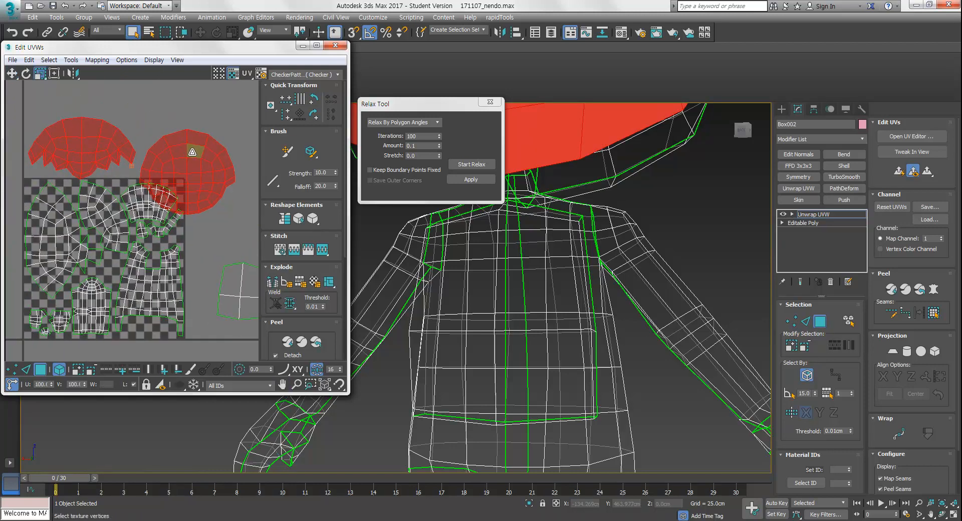
{"action": "left_click", "coordinate": [197, 161]}
{"action": "left_click_drag", "start_coordinate": [196, 179], "coordinate": [191, 156]}
{"action": "key", "text": "w"}
{"action": "middle_click_drag", "start_coordinate": [197, 193], "coordinate": [225, 199]}
{"action": "left_click", "coordinate": [128, 131]}
{"action": "key", "text": "r"}
{"action": "key", "text": "w"}
{"action": "left_click_drag", "start_coordinate": [128, 142], "coordinate": [131, 136]}
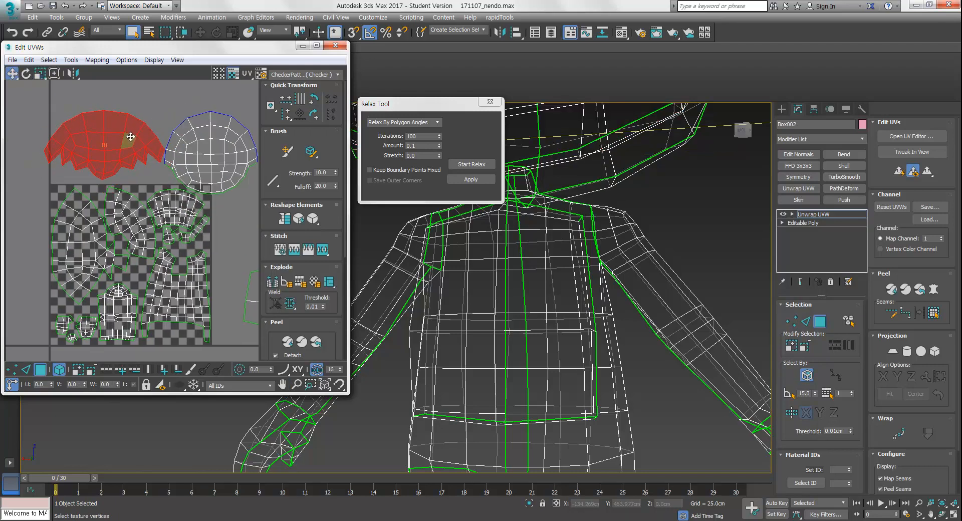
{"action": "scroll", "coordinate": [131, 136], "scroll_direction": "down", "scroll_amount": 2}
{"action": "middle_click_drag", "start_coordinate": [113, 157], "coordinate": [122, 181]}
Scale down the side-piece shell and move it just below the UV square
{"action": "scroll", "coordinate": [157, 183], "scroll_direction": "up", "scroll_amount": 2}
{"action": "scroll", "coordinate": [160, 186], "scroll_direction": "up", "scroll_amount": 5}
{"action": "scroll", "coordinate": [162, 188], "scroll_direction": "down", "scroll_amount": 5}
{"action": "middle_click_drag", "start_coordinate": [180, 229], "coordinate": [161, 144]}
{"action": "scroll", "coordinate": [162, 144], "scroll_direction": "down", "scroll_amount": 1}
{"action": "middle_click_drag", "start_coordinate": [189, 182], "coordinate": [153, 204]}
{"action": "scroll", "coordinate": [152, 203], "scroll_direction": "down", "scroll_amount": 2}
{"action": "left_click", "coordinate": [203, 255]}
{"action": "key", "text": "r"}
{"action": "left_click_drag", "start_coordinate": [210, 237], "coordinate": [169, 231]}
{"action": "key", "text": "w"}
{"action": "middle_click_drag", "start_coordinate": [164, 266], "coordinate": [208, 290]}
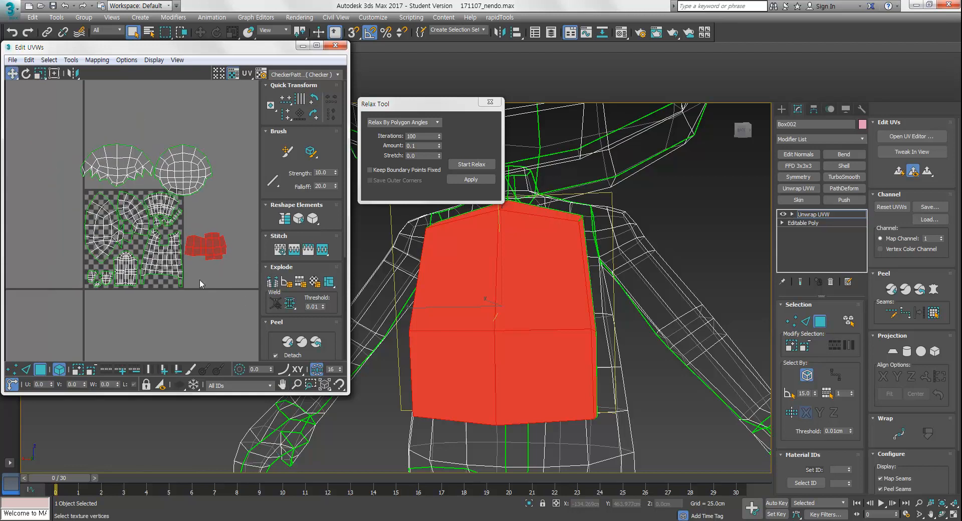
{"action": "scroll", "coordinate": [195, 258], "scroll_direction": "up", "scroll_amount": 4}
{"action": "left_click_drag", "start_coordinate": [227, 243], "coordinate": [168, 314]}
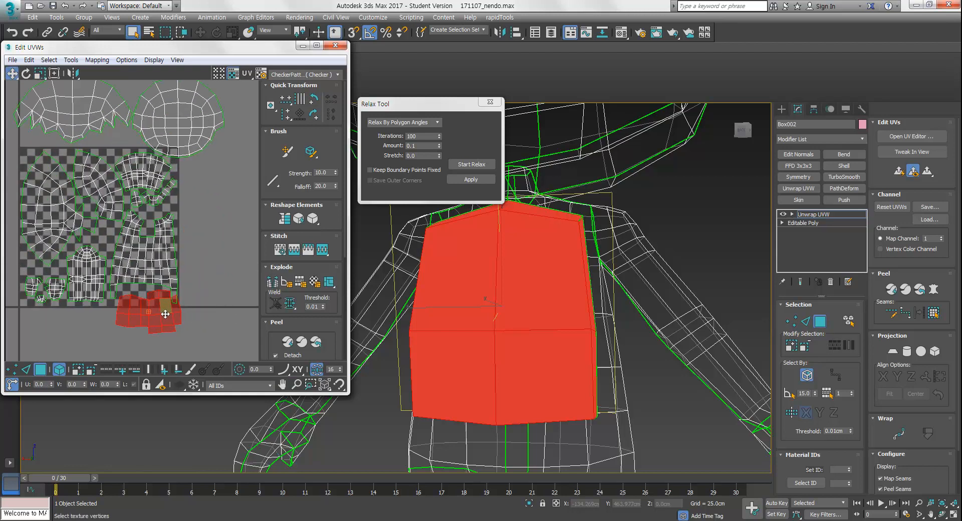
Select all UV shells and scale the whole layout down with Freeform so it fits inside the UV square
{"action": "scroll", "coordinate": [166, 301], "scroll_direction": "down", "scroll_amount": 3}
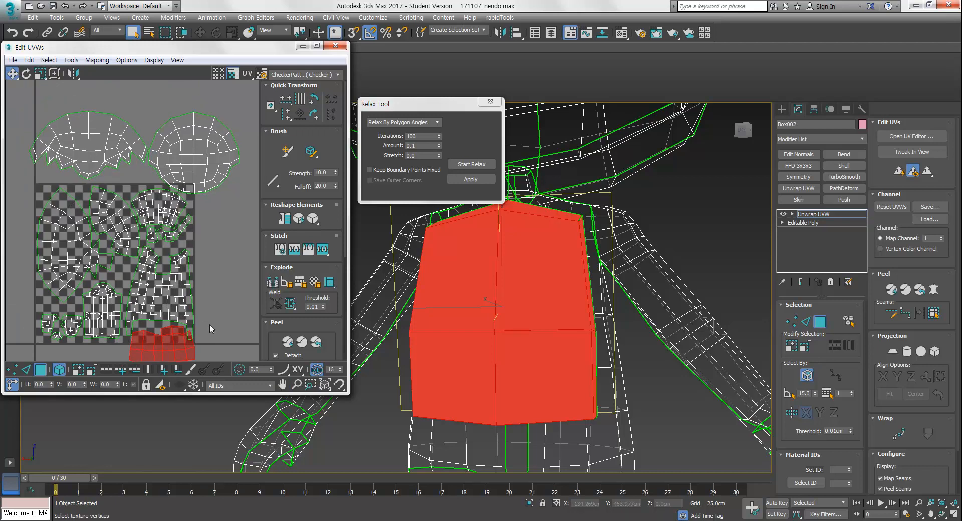
{"action": "key", "text": "ctrl+a"}
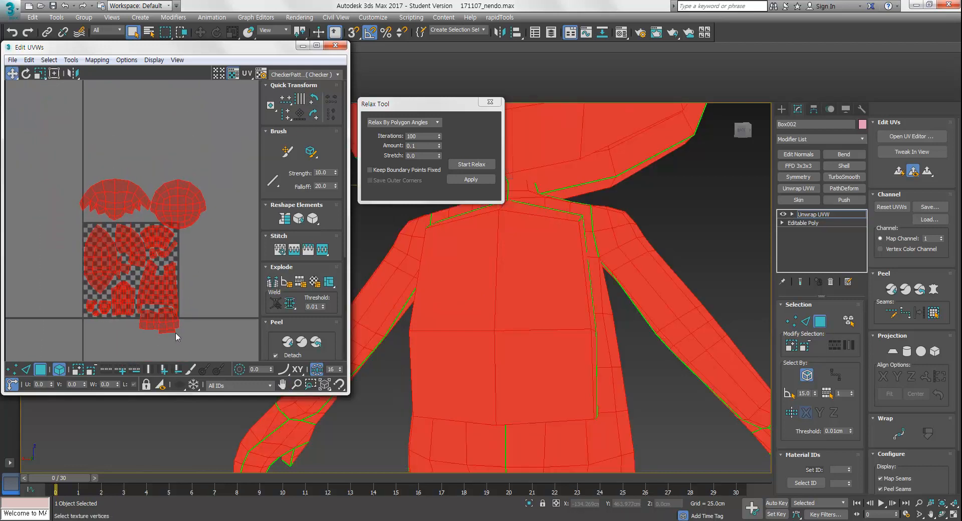
{"action": "scroll", "coordinate": [189, 266], "scroll_direction": "up", "scroll_amount": 3}
{"action": "scroll", "coordinate": [223, 244], "scroll_direction": "down", "scroll_amount": 2}
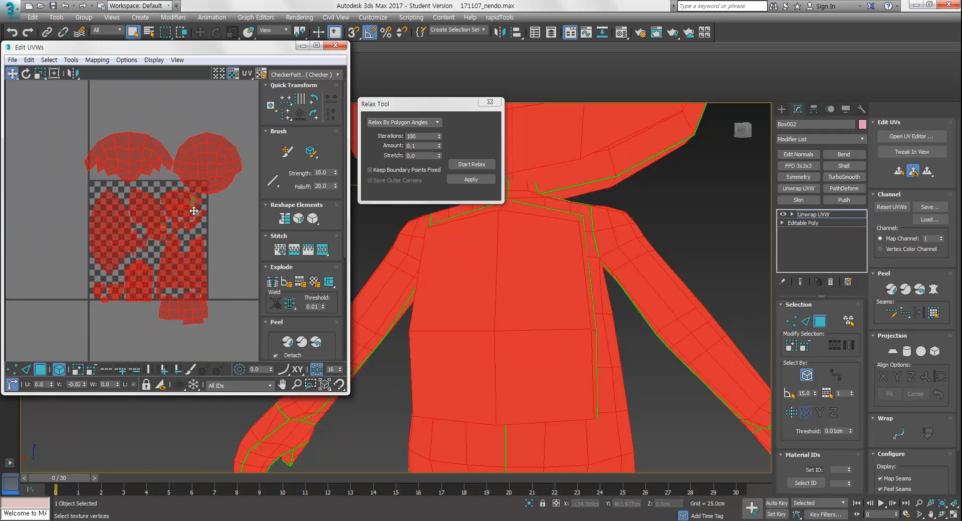
{"action": "left_click_drag", "start_coordinate": [193, 198], "coordinate": [197, 234]}
{"action": "left_click", "coordinate": [241, 240]}
{"action": "middle_click_drag", "start_coordinate": [208, 267], "coordinate": [192, 267]}
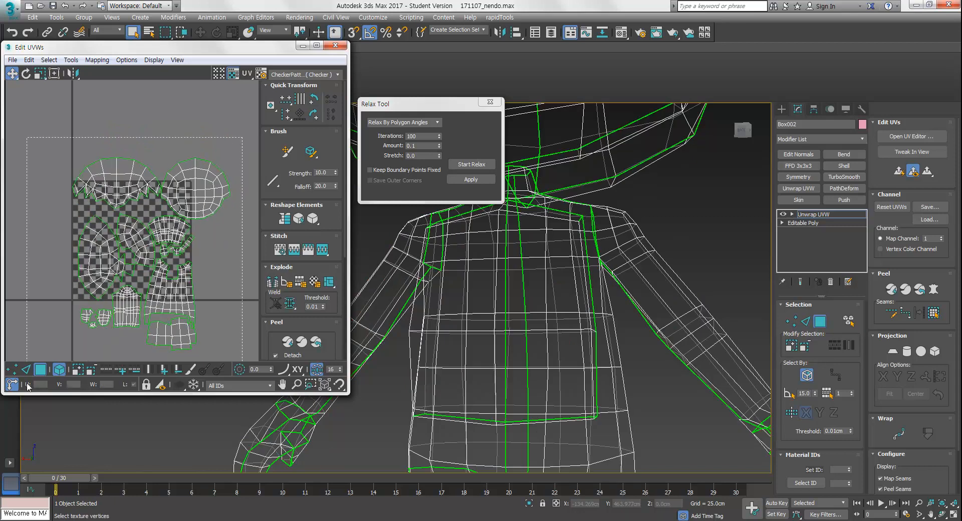
{"action": "key", "text": "ctrl+a"}
{"action": "left_click", "coordinate": [56, 75]}
{"action": "left_click_drag", "start_coordinate": [230, 159], "coordinate": [189, 185], "text": "ctrl"}
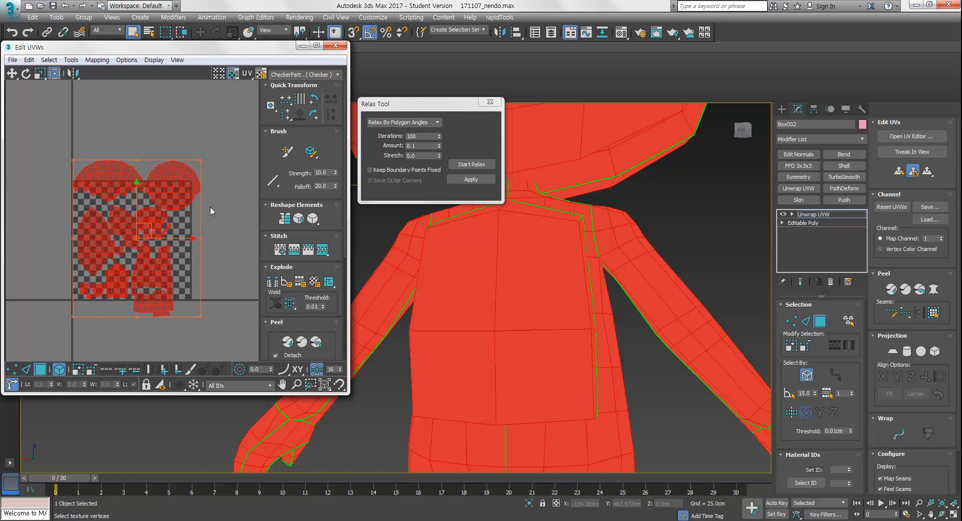
{"action": "left_click", "coordinate": [209, 206]}
{"action": "scroll", "coordinate": [191, 255], "scroll_direction": "up", "scroll_amount": 3}
{"action": "scroll", "coordinate": [150, 210], "scroll_direction": "down", "scroll_amount": 3}
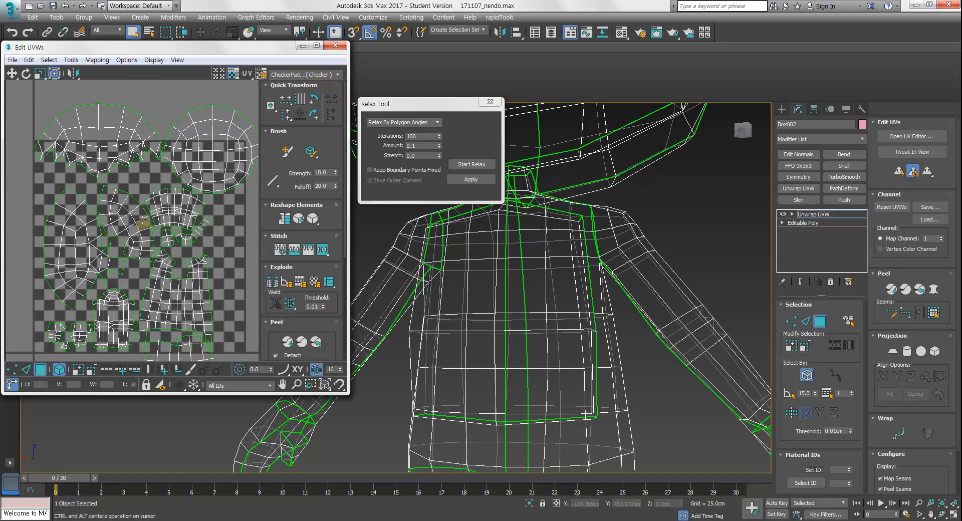
Move the hair shell and the head shell toward the upper right of the UV square
{"action": "left_click", "coordinate": [189, 159]}
{"action": "left_click_drag", "start_coordinate": [189, 159], "coordinate": [229, 224]}
{"action": "left_click", "coordinate": [127, 150]}
{"action": "left_click_drag", "start_coordinate": [127, 151], "coordinate": [211, 170]}
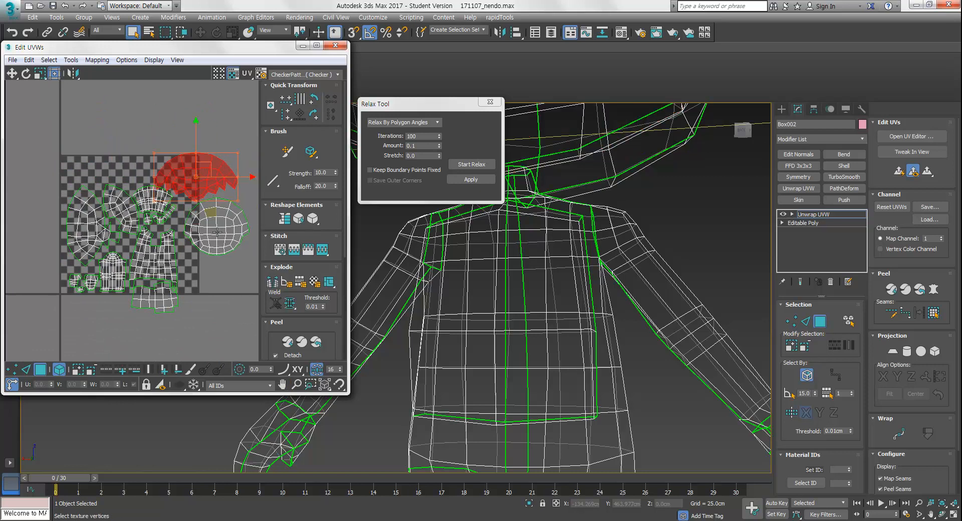
{"action": "middle_click_drag", "start_coordinate": [237, 177], "coordinate": [221, 157]}
Select the lower group of shells and shift it rightward inside the square
{"action": "left_click_drag", "start_coordinate": [36, 290], "coordinate": [55, 300]}
{"action": "middle_click_drag", "start_coordinate": [77, 305], "coordinate": [83, 312]}
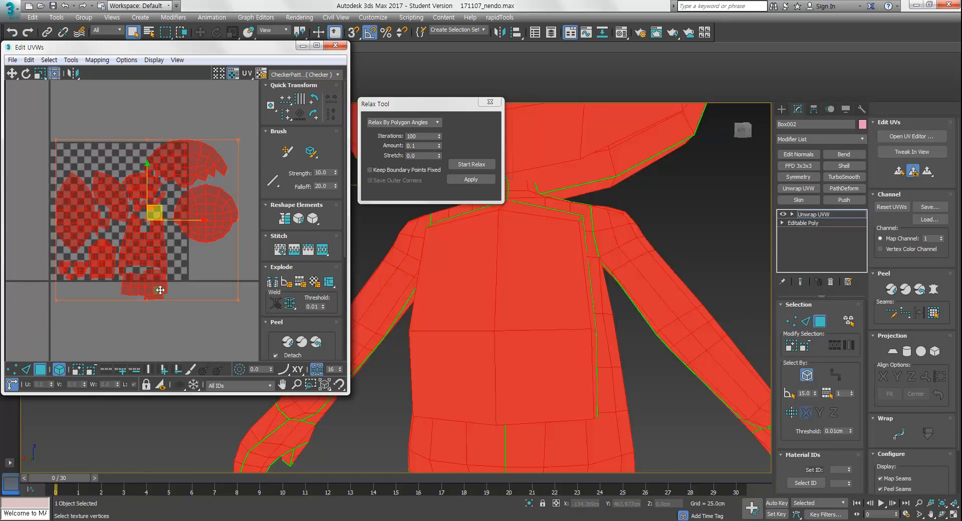
{"action": "middle_click_drag", "start_coordinate": [121, 273], "coordinate": [146, 271]}
{"action": "left_click", "coordinate": [127, 332]}
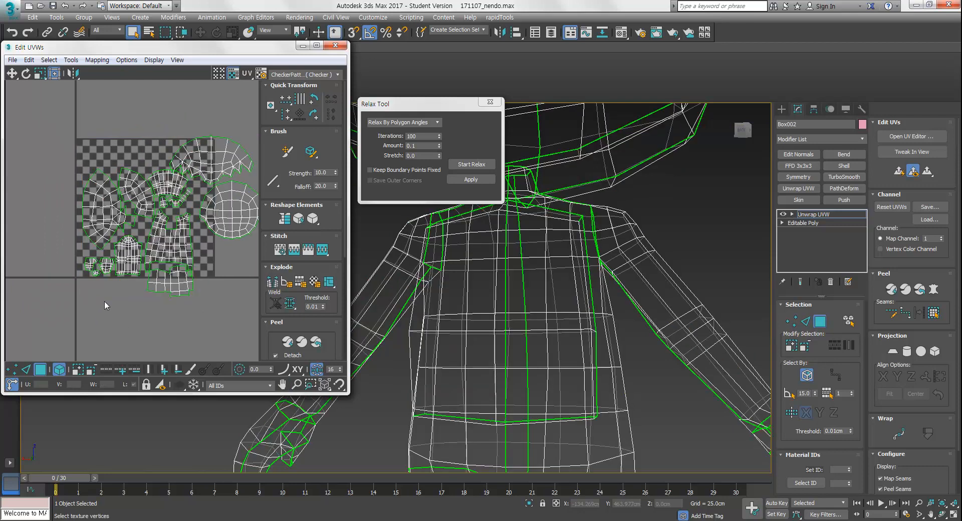
{"action": "middle_click_drag", "start_coordinate": [96, 288], "coordinate": [101, 315]}
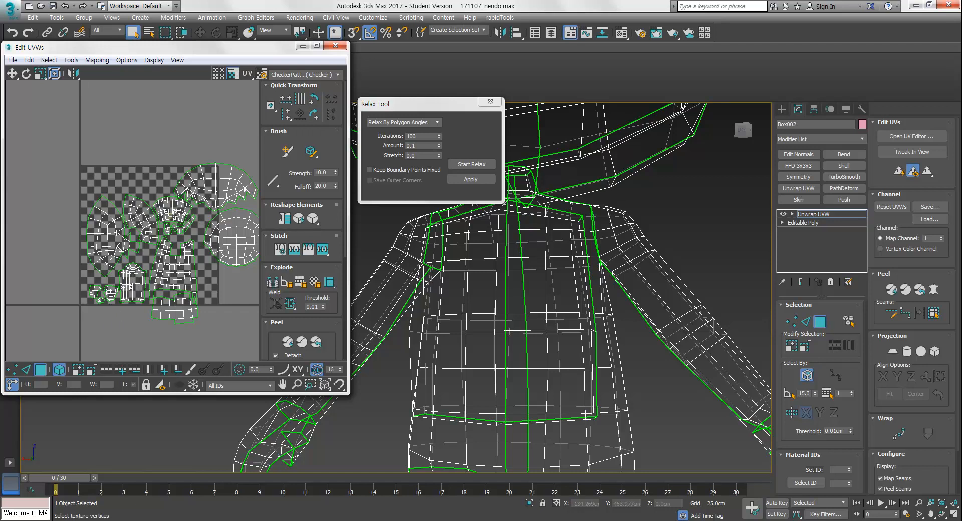
Shuffle the body and limb shells to close gaps in the left half of the square
{"action": "middle_click_drag", "start_coordinate": [174, 270], "coordinate": [119, 191]}
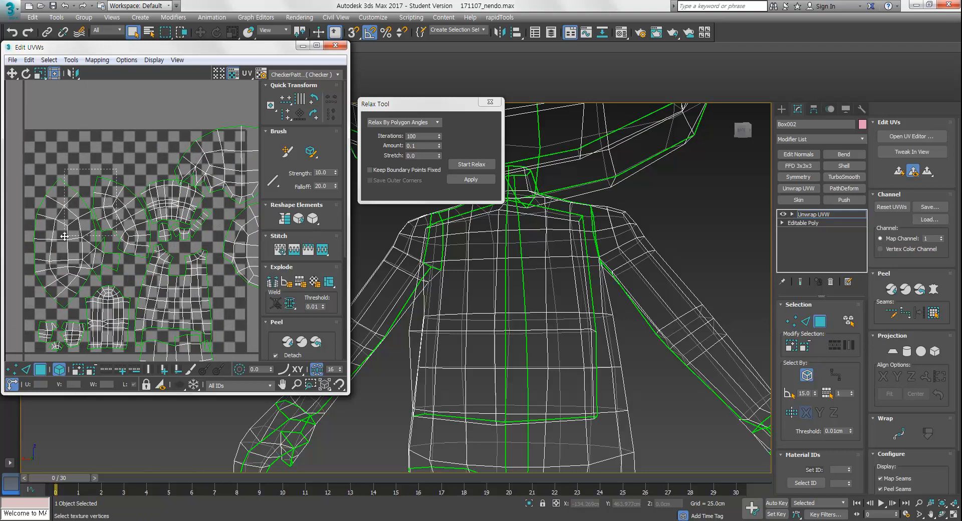
{"action": "left_click_drag", "start_coordinate": [65, 236], "coordinate": [66, 237]}
{"action": "left_click_drag", "start_coordinate": [119, 215], "coordinate": [112, 170]}
{"action": "middle_click_drag", "start_coordinate": [153, 244], "coordinate": [131, 247]}
{"action": "middle_click_drag", "start_coordinate": [131, 247], "coordinate": [127, 246]}
{"action": "left_click", "coordinate": [129, 183]}
{"action": "left_click_drag", "start_coordinate": [130, 183], "coordinate": [189, 327]}
{"action": "middle_click_drag", "start_coordinate": [192, 143], "coordinate": [195, 179]}
{"action": "mouse_move", "coordinate": [195, 178]}
{"action": "left_mouse_down"}
{"action": "mouse_move", "coordinate": [171, 190]}
{"action": "mouse_move", "coordinate": [191, 174]}
{"action": "mouse_move", "coordinate": [189, 186]}
{"action": "left_mouse_up"}
{"action": "key", "text": "w"}
{"action": "key", "text": "r"}
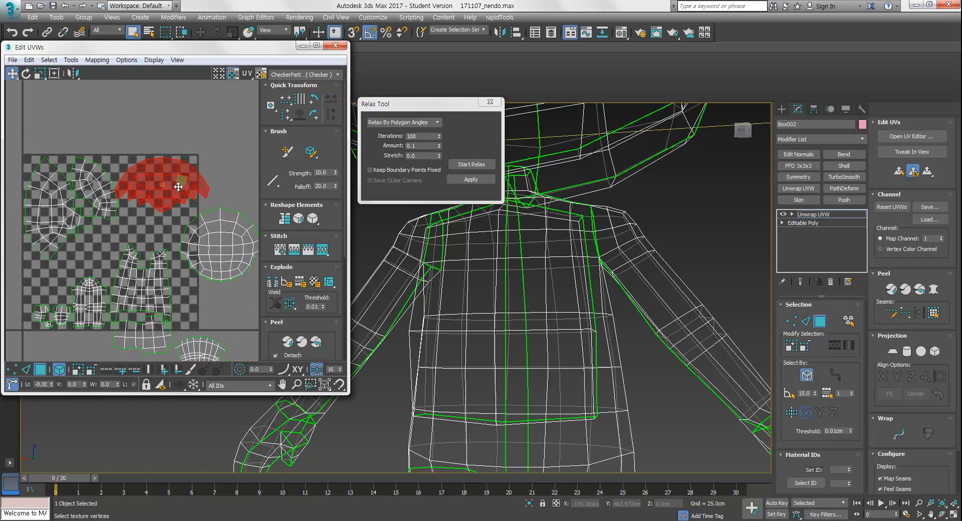
Select the small hair side shell from the viewport, scale it and move it beside the face shell
{"action": "left_click", "coordinate": [93, 188]}
{"action": "key", "text": "r"}
{"action": "left_click_drag", "start_coordinate": [91, 193], "coordinate": [87, 184]}
{"action": "middle_click_drag", "start_coordinate": [547, 193], "coordinate": [667, 307]}
{"action": "scroll", "coordinate": [592, 296], "scroll_direction": "down", "scroll_amount": 5}
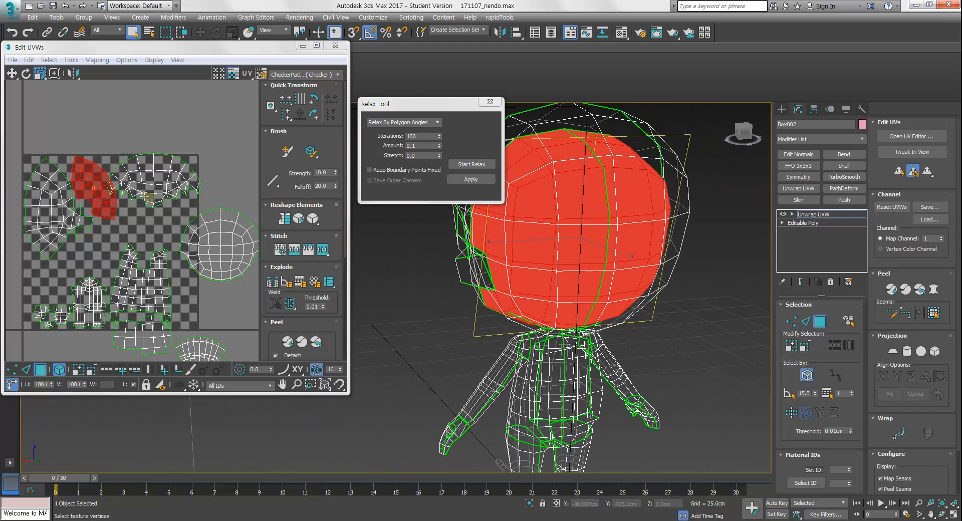
{"action": "left_click_drag", "start_coordinate": [94, 180], "coordinate": [94, 193]}
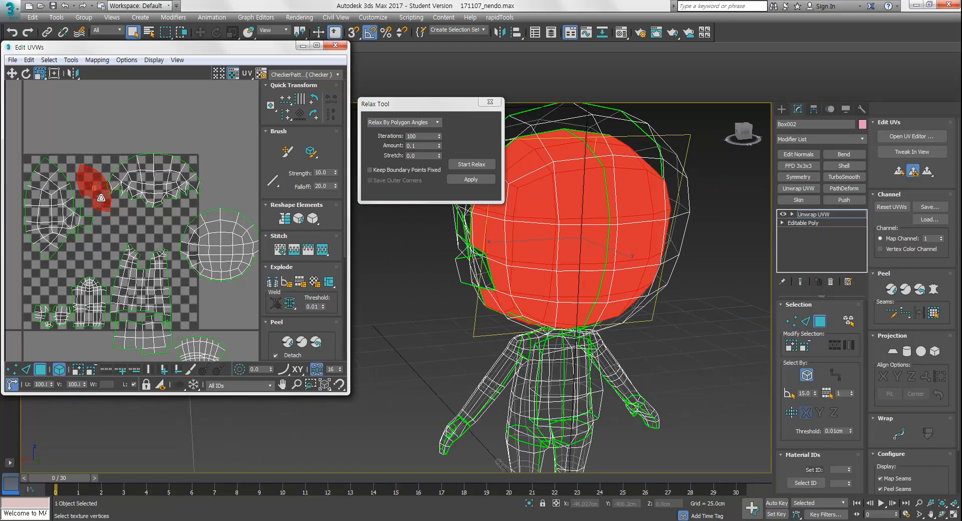
{"action": "middle_click_drag", "start_coordinate": [596, 281], "coordinate": [586, 309], "text": "alt"}
{"action": "scroll", "coordinate": [100, 210], "scroll_direction": "up", "scroll_amount": 3}
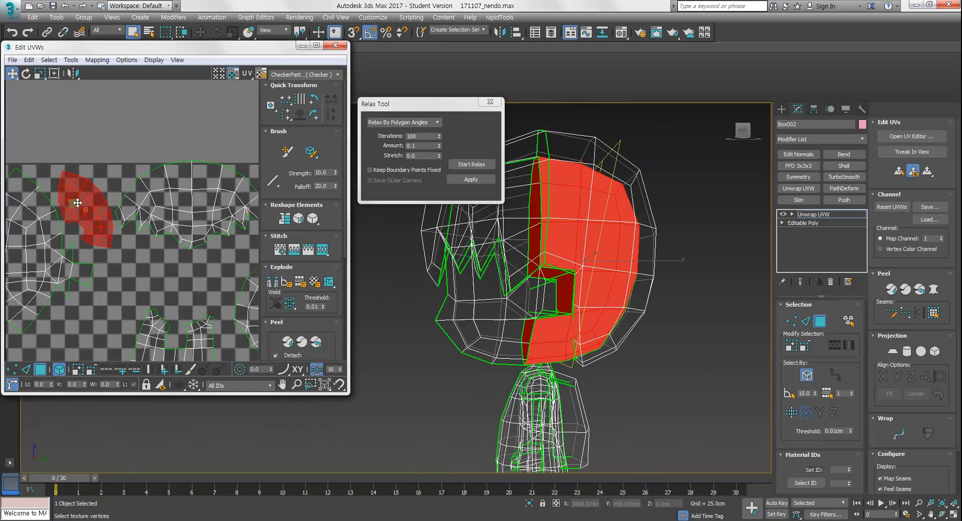
Move the small hair side shell into the gap near the top-left of the square
{"action": "middle_click_drag", "start_coordinate": [129, 227], "coordinate": [130, 194]}
{"action": "scroll", "coordinate": [151, 218], "scroll_direction": "down", "scroll_amount": 4}
{"action": "middle_click_drag", "start_coordinate": [165, 230], "coordinate": [163, 245]}
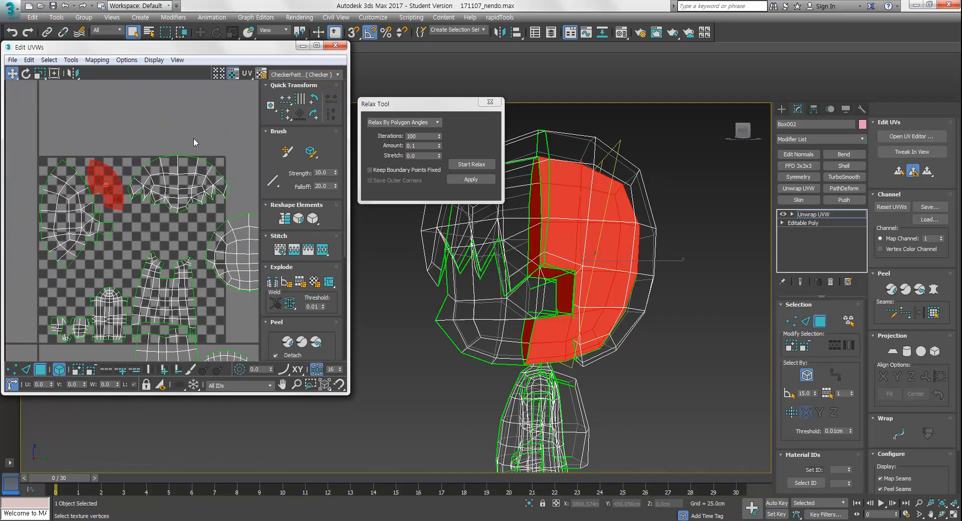
{"action": "left_click", "coordinate": [185, 186]}
{"action": "middle_click_drag", "start_coordinate": [181, 214], "coordinate": [179, 227]}
Scale up the wide hair shell at the top of the square
{"action": "scroll", "coordinate": [186, 192], "scroll_direction": "up", "scroll_amount": 2}
{"action": "left_click_drag", "start_coordinate": [185, 190], "coordinate": [186, 194]}
{"action": "key", "text": "r"}
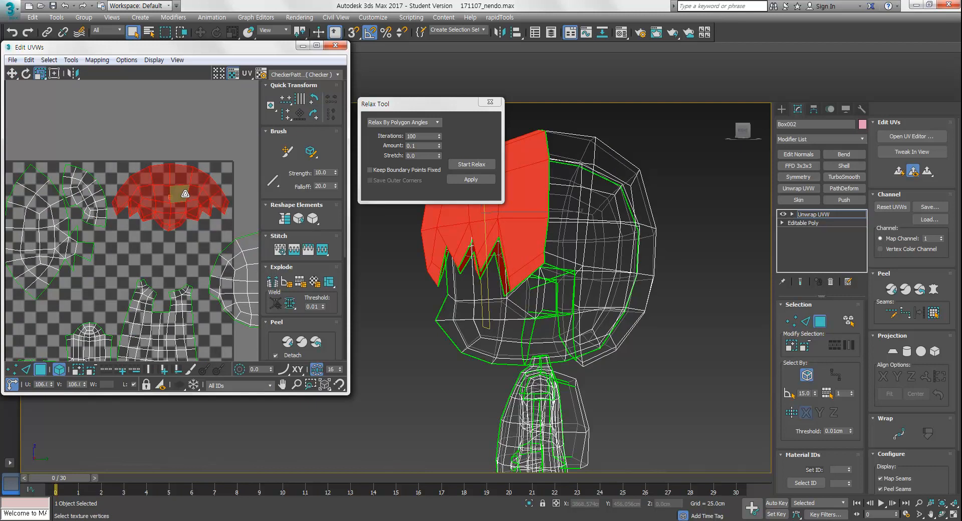
{"action": "middle_click_drag", "start_coordinate": [186, 193], "coordinate": [169, 135]}
Nudge the wide hair shell into position near the top edge of the square
{"action": "left_click", "coordinate": [224, 200]}
{"action": "key", "text": "w"}
{"action": "left_click_drag", "start_coordinate": [228, 208], "coordinate": [188, 204]}
{"action": "key", "text": "r"}
{"action": "key", "text": "w"}
{"action": "mouse_move", "coordinate": [185, 209]}
{"action": "middle_mouse_down"}
{"action": "mouse_move", "coordinate": [214, 155]}
{"action": "mouse_move", "coordinate": [195, 197]}
{"action": "middle_mouse_up"}
Select the lower-body shell and move it to the left side of the square
{"action": "scroll", "coordinate": [214, 155], "scroll_direction": "down", "scroll_amount": 1}
{"action": "left_click", "coordinate": [172, 254]}
{"action": "left_click_drag", "start_coordinate": [183, 259], "coordinate": [88, 254]}
{"action": "key", "text": "e"}
{"action": "key", "text": "w"}
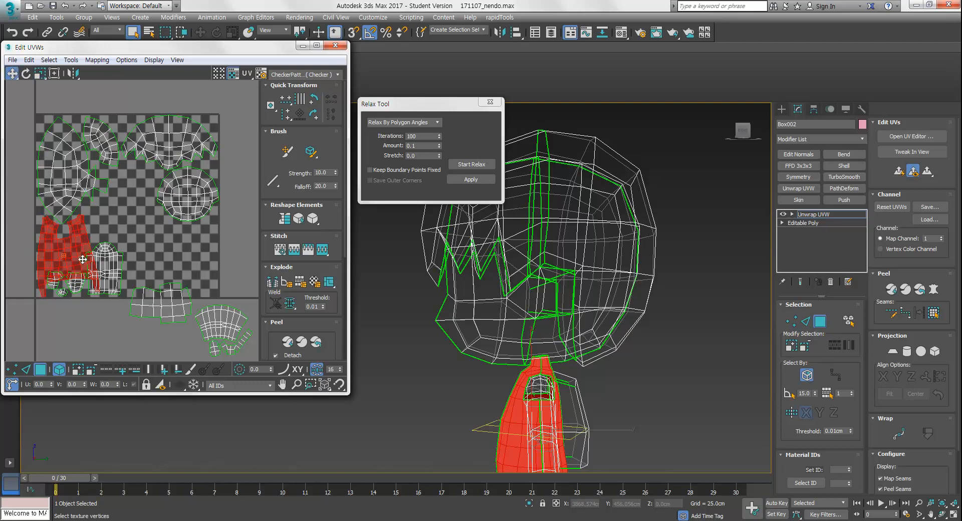
Arrange the lower-body, torso and neighbouring shells within the lower half of the square
{"action": "scroll", "coordinate": [87, 273], "scroll_direction": "up", "scroll_amount": 2}
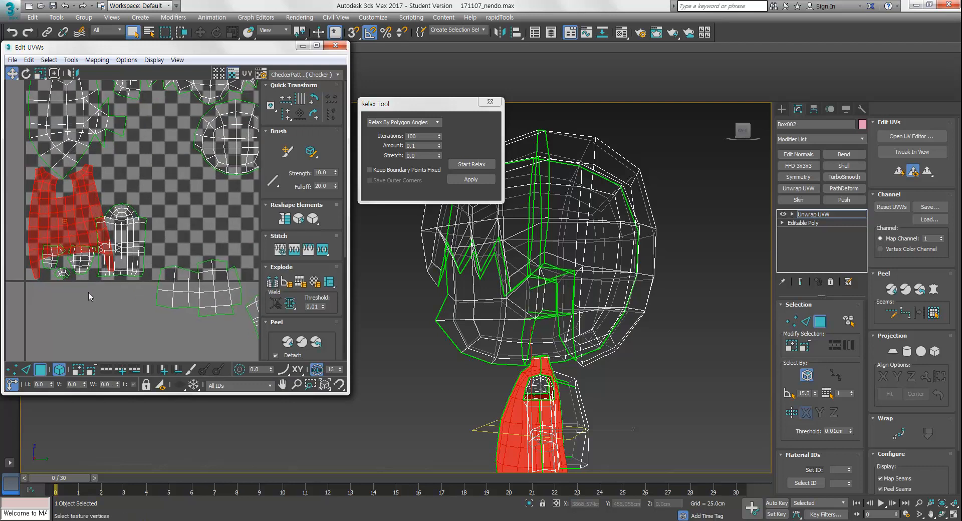
{"action": "left_click_drag", "start_coordinate": [51, 264], "coordinate": [53, 265]}
{"action": "left_click", "coordinate": [139, 271], "text": "ctrl"}
{"action": "left_click_drag", "start_coordinate": [131, 256], "coordinate": [140, 207]}
{"action": "left_click", "coordinate": [195, 245]}
{"action": "left_click", "coordinate": [197, 236]}
{"action": "middle_click_drag", "start_coordinate": [198, 236], "coordinate": [112, 248]}
{"action": "scroll", "coordinate": [111, 249], "scroll_direction": "down", "scroll_amount": 3}
{"action": "left_click_drag", "start_coordinate": [194, 273], "coordinate": [149, 344]}
{"action": "left_click_drag", "start_coordinate": [168, 296], "coordinate": [128, 238]}
{"action": "key", "text": "r"}
{"action": "key", "text": "w"}
{"action": "left_click", "coordinate": [195, 235]}
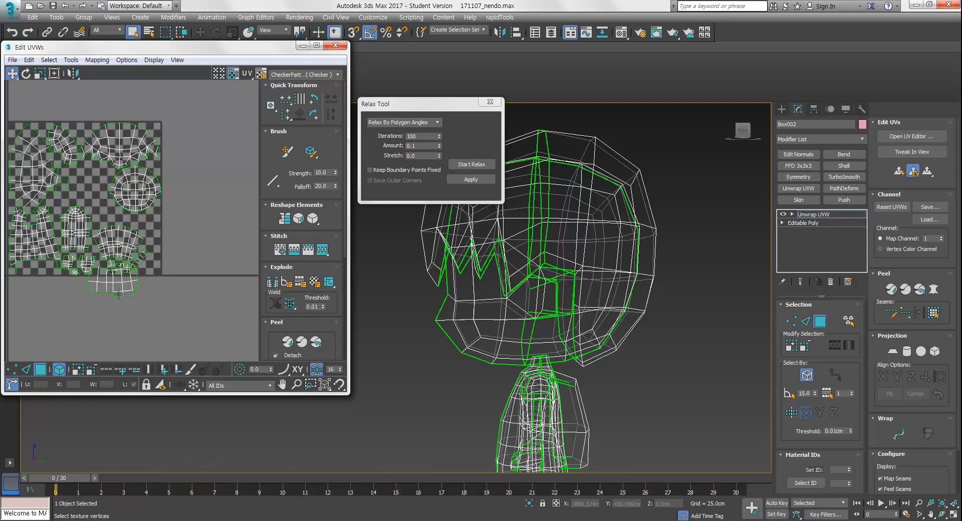
Move the small shell lying below the square up into a gap beside the head shell
{"action": "left_click", "coordinate": [123, 293]}
{"action": "left_click_drag", "start_coordinate": [122, 291], "coordinate": [104, 203]}
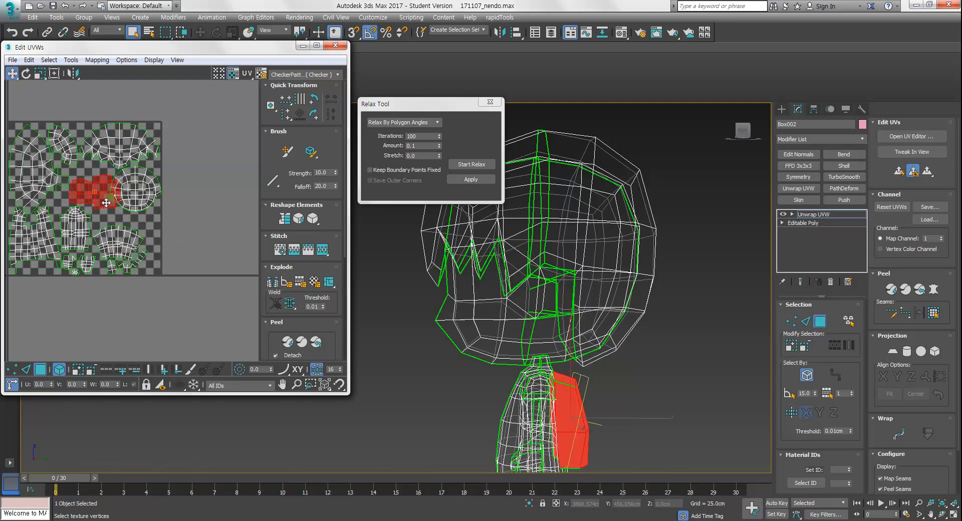
{"action": "scroll", "coordinate": [56, 156], "scroll_direction": "up", "scroll_amount": 4}
{"action": "mouse_move", "coordinate": [146, 234]}
{"action": "left_mouse_down"}
{"action": "mouse_move", "coordinate": [133, 237]}
{"action": "mouse_move", "coordinate": [142, 238]}
{"action": "left_mouse_up"}
{"action": "key", "text": "e"}
{"action": "key", "text": "r"}
Rearrange and scale the shells in the lower part of the square to free space
{"action": "scroll", "coordinate": [217, 279], "scroll_direction": "down", "scroll_amount": 3}
{"action": "middle_click_drag", "start_coordinate": [217, 278], "coordinate": [171, 271]}
{"action": "left_click_drag", "start_coordinate": [208, 263], "coordinate": [143, 329]}
{"action": "key", "text": "w"}
{"action": "left_click_drag", "start_coordinate": [166, 289], "coordinate": [186, 284]}
{"action": "middle_click_drag", "start_coordinate": [158, 235], "coordinate": [172, 260]}
{"action": "mouse_move", "coordinate": [116, 233]}
{"action": "left_mouse_down"}
{"action": "mouse_move", "coordinate": [142, 213]}
{"action": "mouse_move", "coordinate": [121, 244]}
{"action": "left_mouse_up"}
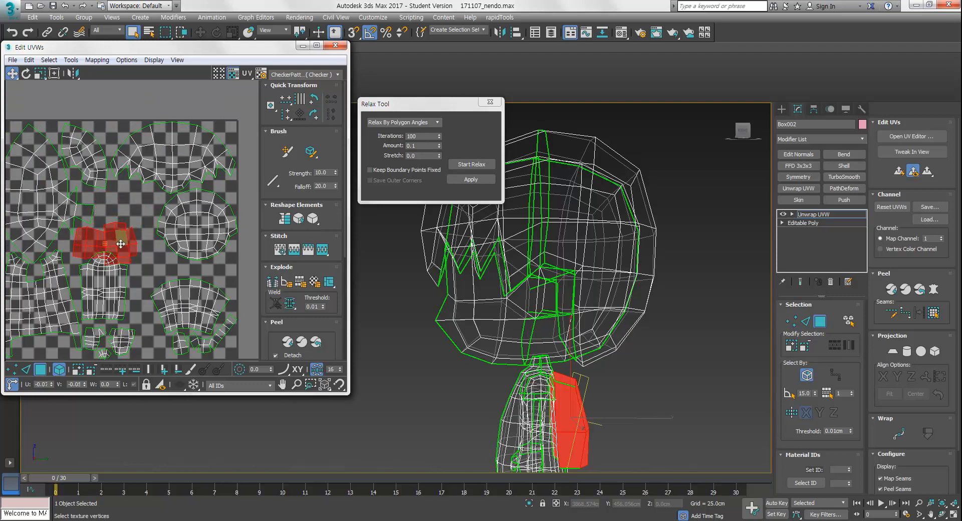
Scale and reposition the torso shell to fit the remaining space in the square
{"action": "middle_click_drag", "start_coordinate": [150, 336], "coordinate": [160, 300]}
{"action": "left_click_drag", "start_coordinate": [106, 331], "coordinate": [107, 331]}
{"action": "left_click_drag", "start_coordinate": [134, 307], "coordinate": [139, 356]}
{"action": "left_click_drag", "start_coordinate": [123, 247], "coordinate": [140, 266]}
{"action": "key", "text": "r"}
{"action": "middle_click_drag", "start_coordinate": [138, 300], "coordinate": [136, 261], "text": "ctrl+alt"}
{"action": "middle_click_drag", "start_coordinate": [120, 301], "coordinate": [138, 255]}
{"action": "left_click_drag", "start_coordinate": [136, 277], "coordinate": [84, 305]}
{"action": "key", "text": "w"}
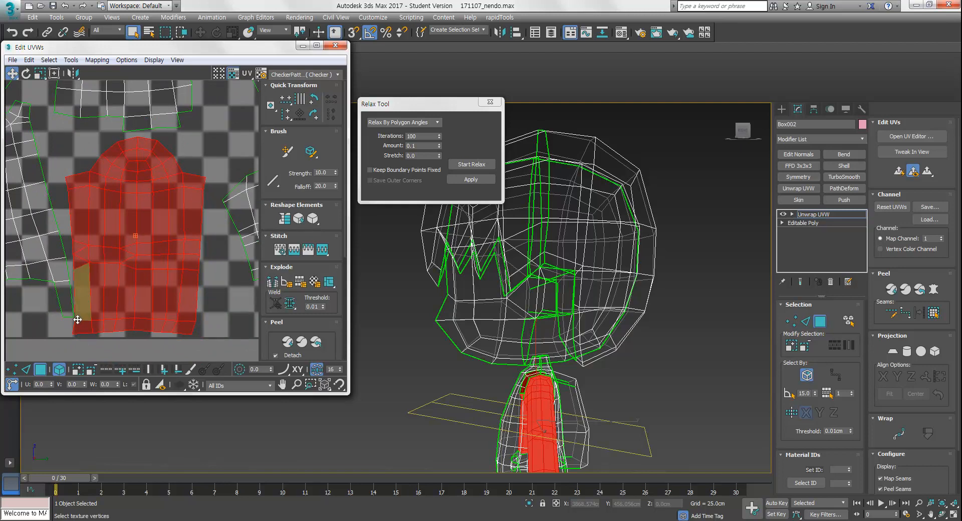
{"action": "middle_click_drag", "start_coordinate": [87, 319], "coordinate": [149, 284]}
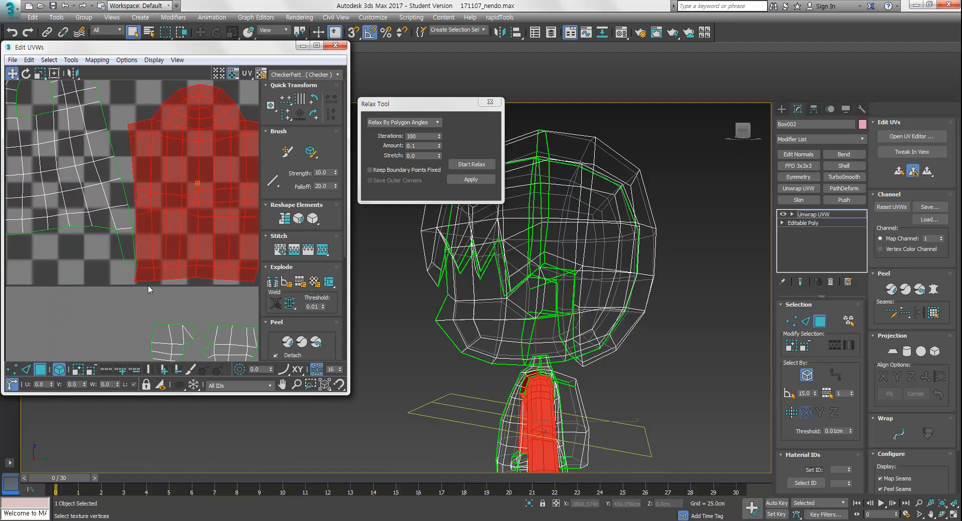
Scale the torso shell down slightly and move it lower in the square
{"action": "scroll", "coordinate": [150, 251], "scroll_direction": "up", "scroll_amount": 4}
{"action": "scroll", "coordinate": [170, 254], "scroll_direction": "down", "scroll_amount": 3}
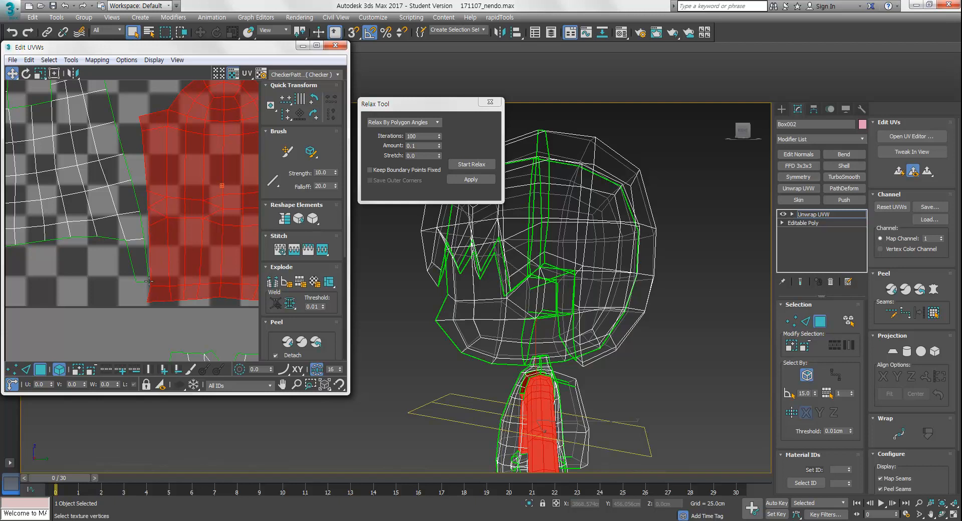
{"action": "scroll", "coordinate": [140, 277], "scroll_direction": "down", "scroll_amount": 6}
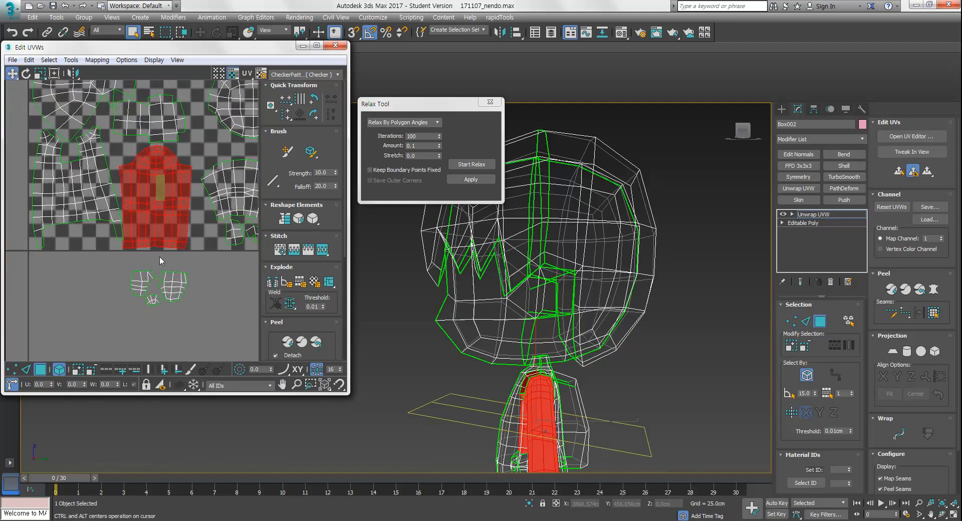
{"action": "key", "text": "r"}
{"action": "left_click_drag", "start_coordinate": [164, 219], "coordinate": [166, 226]}
{"action": "key", "text": "w"}
{"action": "middle_click_drag", "start_coordinate": [166, 226], "coordinate": [178, 252]}
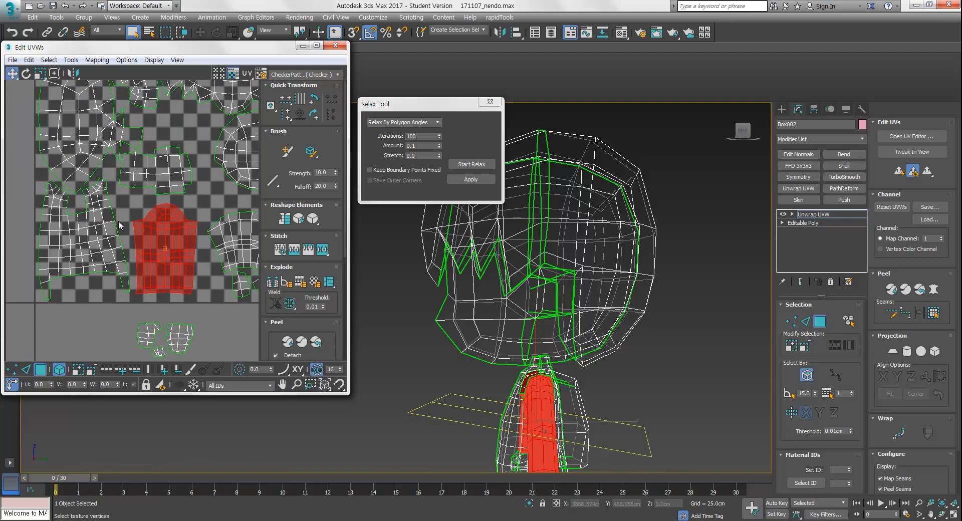
Select the skirt shell and adjust its position and size beside the torso shell
{"action": "left_click", "coordinate": [110, 235]}
{"action": "middle_click_drag", "start_coordinate": [98, 228], "coordinate": [99, 235]}
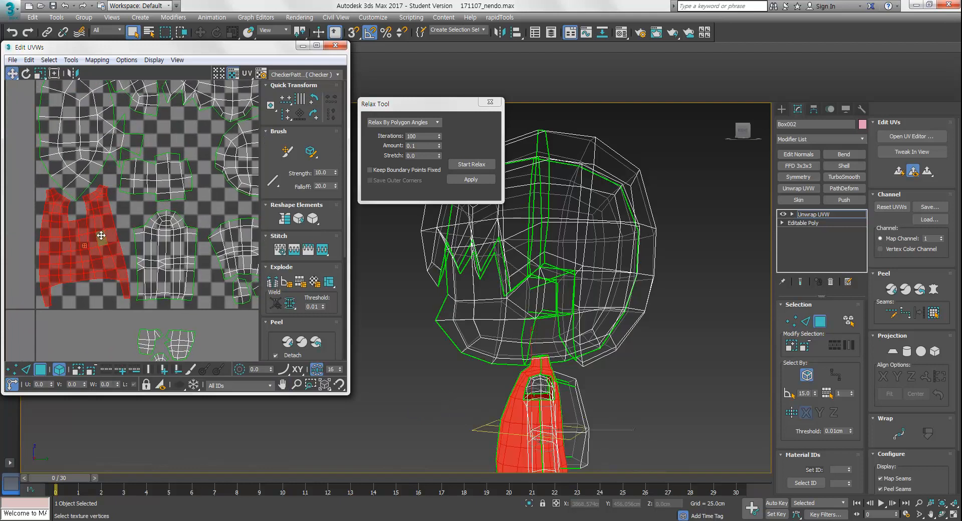
{"action": "left_click_drag", "start_coordinate": [105, 243], "coordinate": [103, 245]}
{"action": "mouse_move", "coordinate": [118, 244]}
{"action": "middle_mouse_down"}
{"action": "mouse_move", "coordinate": [125, 279]}
{"action": "mouse_move", "coordinate": [114, 237]}
{"action": "mouse_move", "coordinate": [110, 251]}
{"action": "middle_mouse_up"}
{"action": "middle_click_drag", "start_coordinate": [106, 305], "coordinate": [127, 249]}
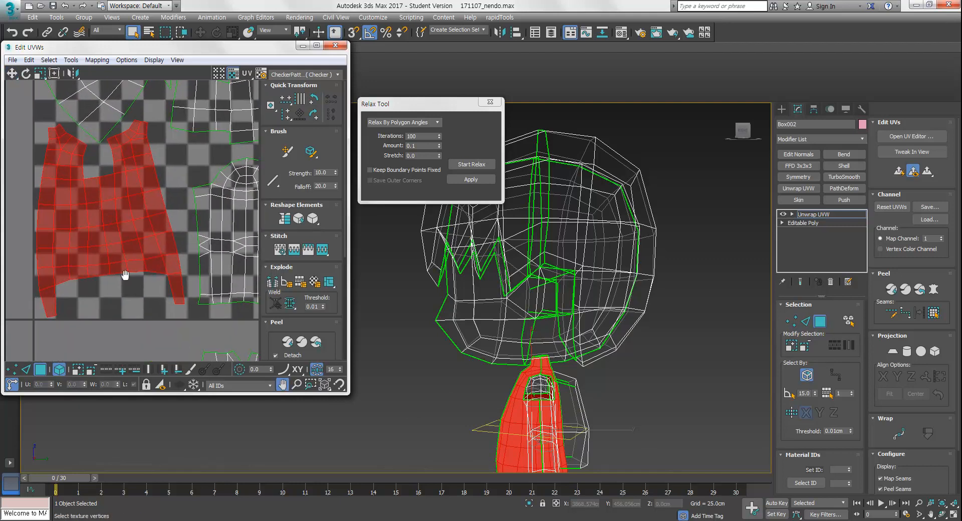
{"action": "middle_click_drag", "start_coordinate": [116, 321], "coordinate": [160, 290]}
{"action": "middle_click_drag", "start_coordinate": [181, 322], "coordinate": [153, 347]}
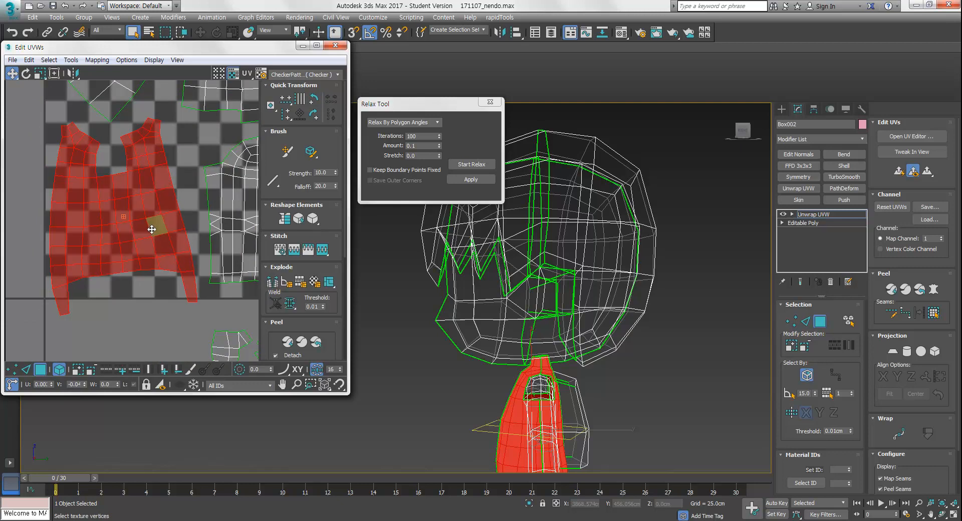
{"action": "scroll", "coordinate": [113, 299], "scroll_direction": "down", "scroll_amount": 5}
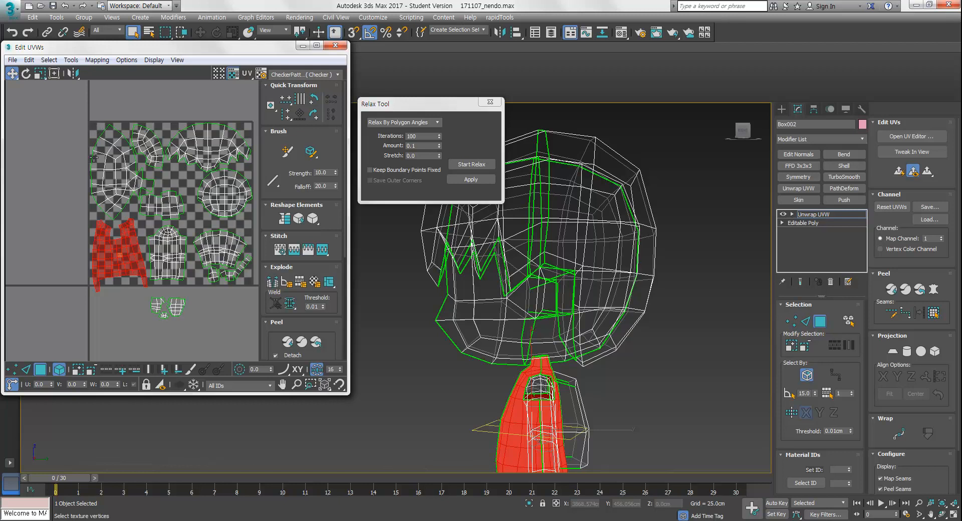
{"action": "scroll", "coordinate": [127, 260], "scroll_direction": "up", "scroll_amount": 3}
Rotate the skirt shell slightly and line it up with the torso shell
{"action": "key", "text": "e"}
{"action": "left_click_drag", "start_coordinate": [138, 225], "coordinate": [136, 223]}
{"action": "key", "text": "w"}
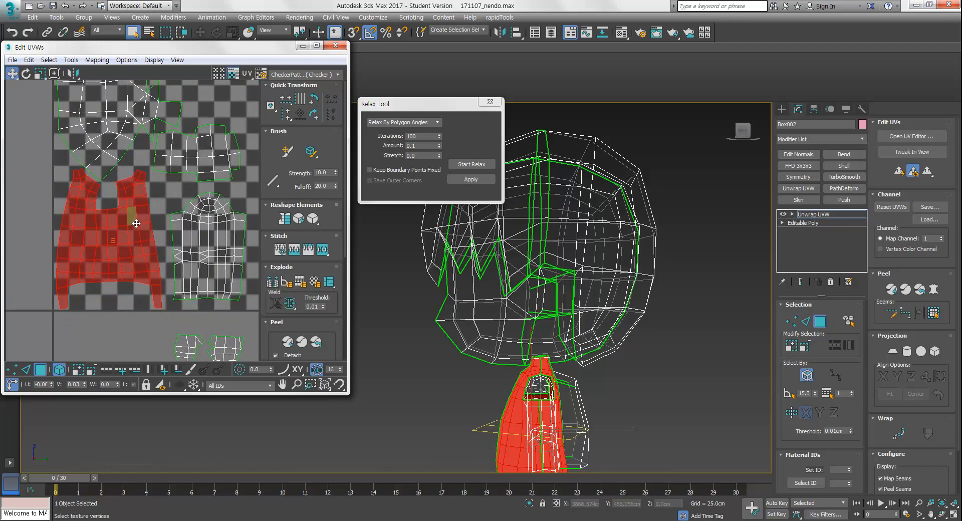
{"action": "middle_click_drag", "start_coordinate": [175, 231], "coordinate": [134, 227]}
{"action": "scroll", "coordinate": [139, 230], "scroll_direction": "down", "scroll_amount": 1}
{"action": "middle_click_drag", "start_coordinate": [166, 254], "coordinate": [153, 260]}
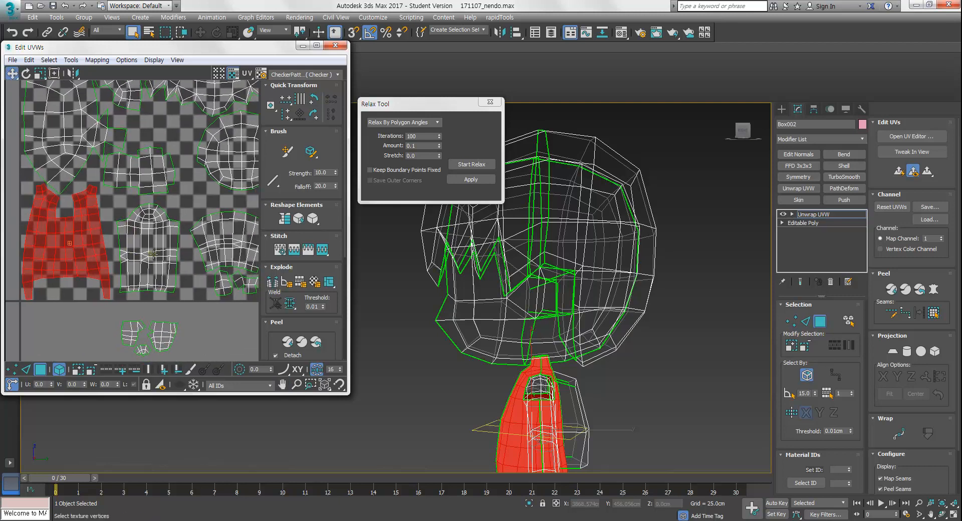
{"action": "left_click", "coordinate": [174, 224]}
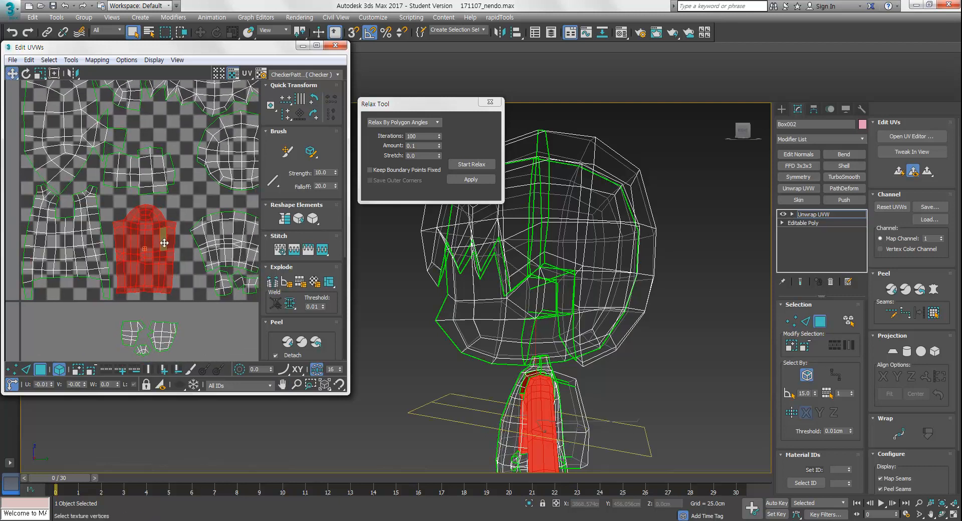
{"action": "middle_click_drag", "start_coordinate": [169, 269], "coordinate": [170, 212]}
Select the small hair shells, rotate them and move them into a free gap in the UV square
{"action": "scroll", "coordinate": [162, 271], "scroll_direction": "up", "scroll_amount": 2}
{"action": "left_click_drag", "start_coordinate": [203, 247], "coordinate": [82, 323]}
{"action": "middle_click_drag", "start_coordinate": [172, 295], "coordinate": [180, 312]}
{"action": "left_click_drag", "start_coordinate": [180, 311], "coordinate": [203, 119]}
{"action": "middle_click_drag", "start_coordinate": [203, 119], "coordinate": [176, 293]}
{"action": "left_click_drag", "start_coordinate": [177, 293], "coordinate": [172, 140]}
{"action": "key", "text": "e"}
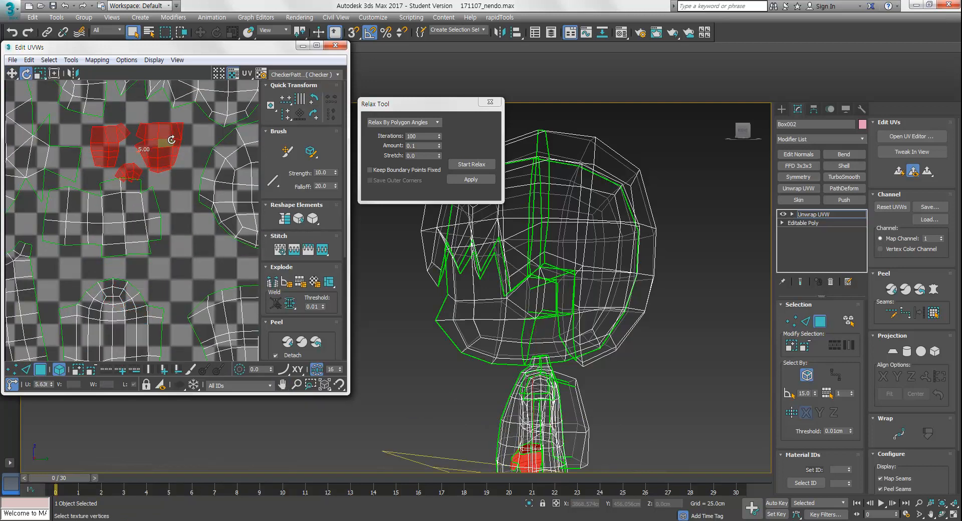
{"action": "key", "text": "w"}
{"action": "middle_click_drag", "start_coordinate": [172, 139], "coordinate": [161, 204]}
{"action": "scroll", "coordinate": [165, 200], "scroll_direction": "up", "scroll_amount": 2}
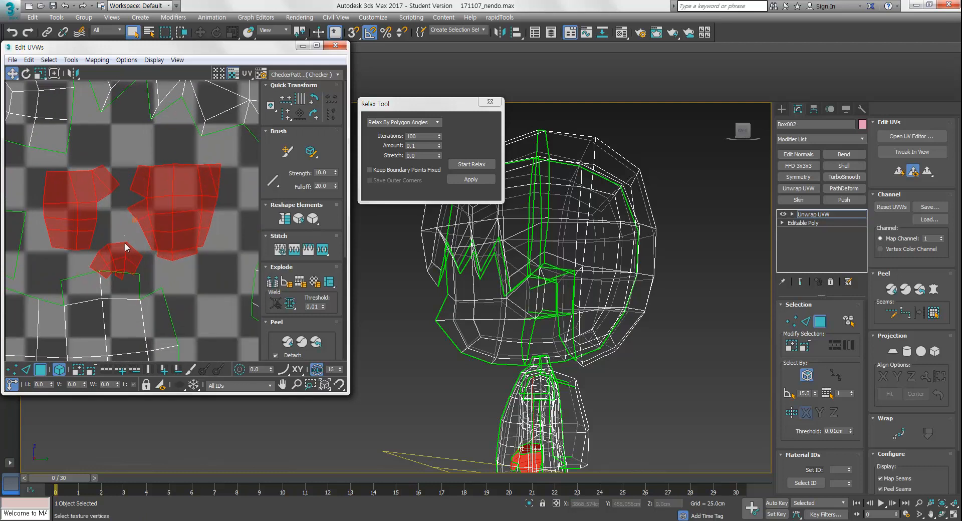
Move the small hair shell beside the larger one and rotate the pair about 10 degrees
{"action": "left_click", "coordinate": [117, 258]}
{"action": "left_click_drag", "start_coordinate": [117, 258], "coordinate": [111, 136]}
{"action": "left_click", "coordinate": [188, 214]}
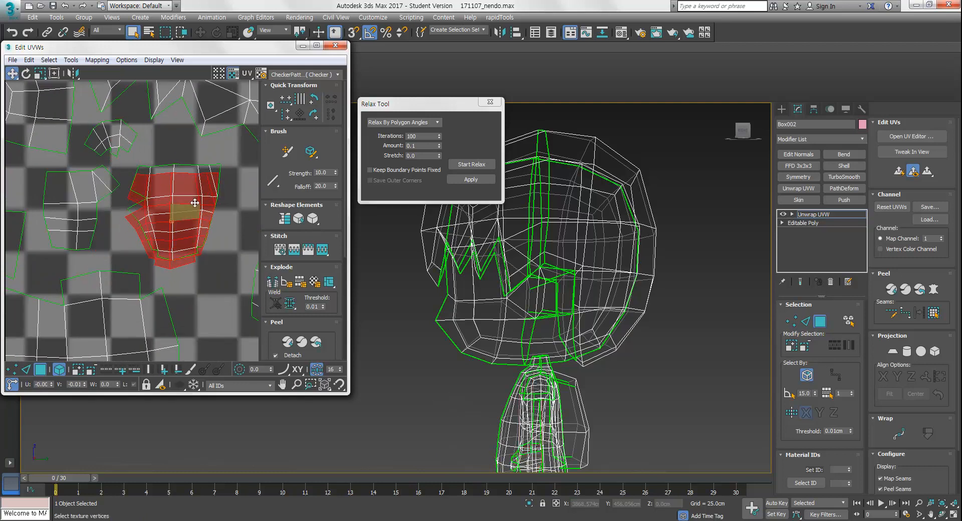
{"action": "key", "text": "e"}
{"action": "mouse_move", "coordinate": [176, 210]}
{"action": "left_mouse_down"}
{"action": "mouse_move", "coordinate": [174, 195]}
{"action": "mouse_move", "coordinate": [184, 213]}
{"action": "mouse_move", "coordinate": [182, 205]}
{"action": "left_mouse_up"}
{"action": "key", "text": "w"}
{"action": "key", "text": "e"}
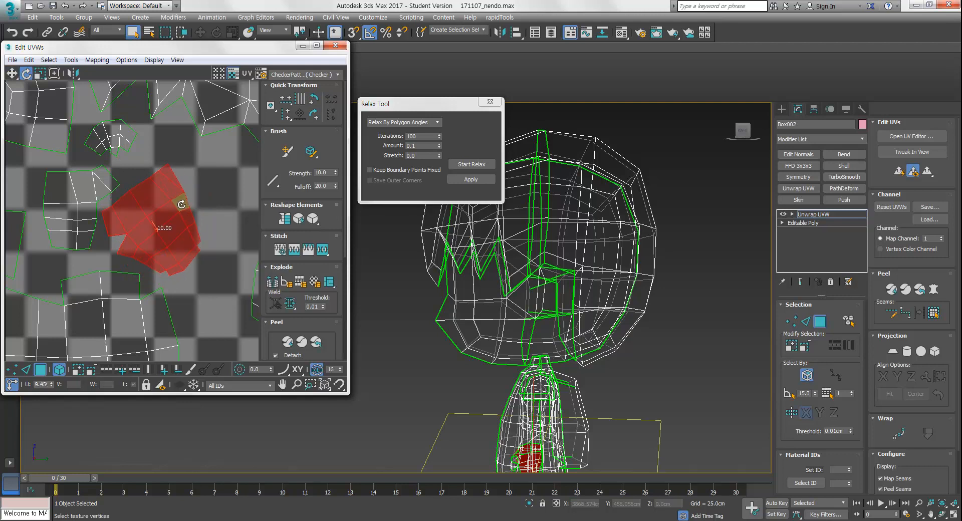
{"action": "left_click", "coordinate": [218, 197]}
{"action": "scroll", "coordinate": [221, 200], "scroll_direction": "down", "scroll_amount": 10}
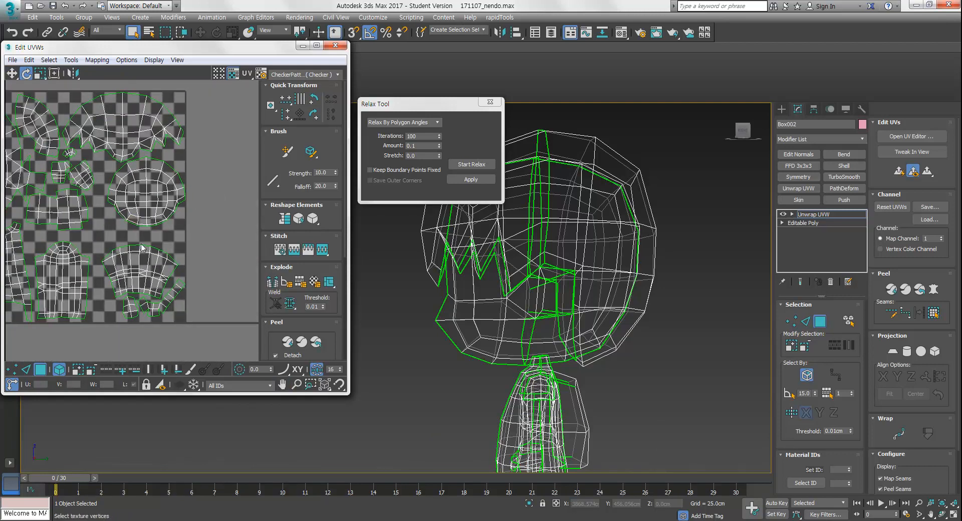
Rotate the lower side shell about 30 degrees, then scale and reposition it in the square
{"action": "left_click_drag", "start_coordinate": [240, 234], "coordinate": [183, 303]}
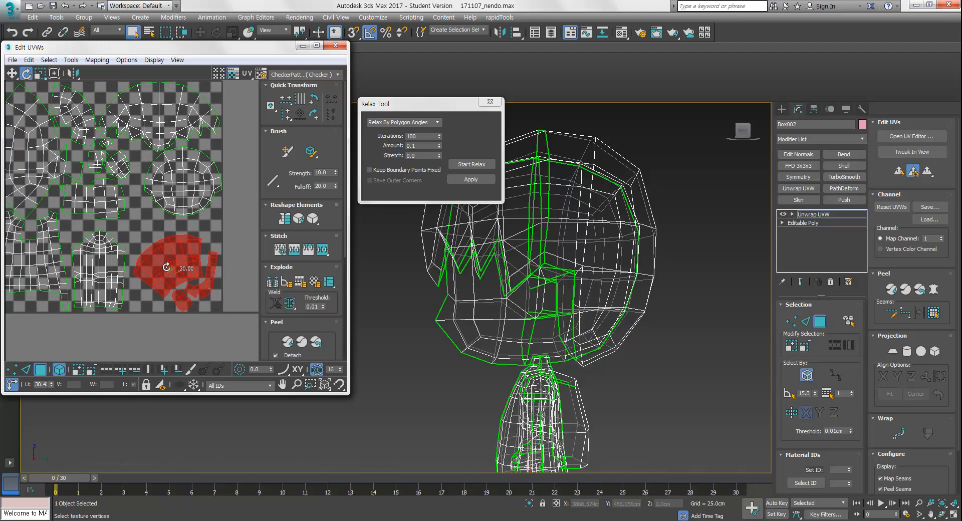
{"action": "key", "text": "w"}
{"action": "scroll", "coordinate": [235, 297], "scroll_direction": "up", "scroll_amount": 5}
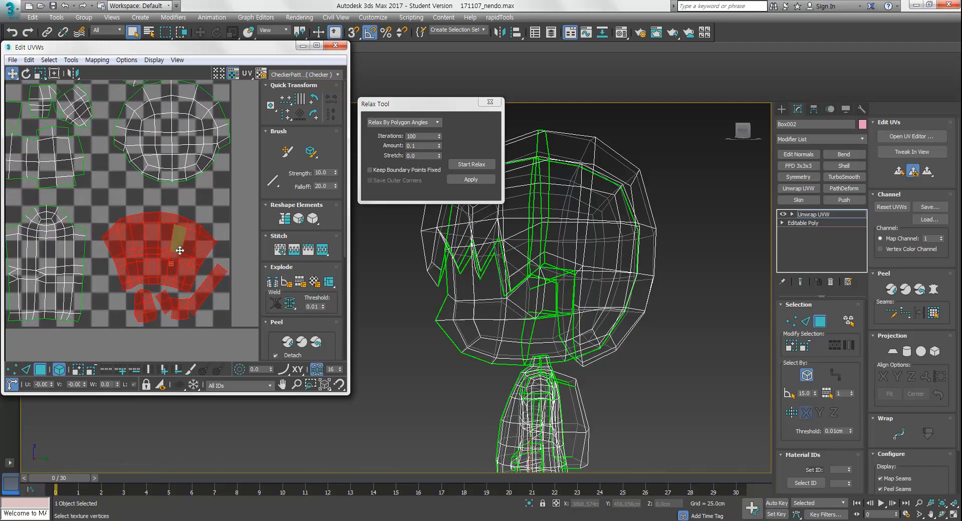
{"action": "scroll", "coordinate": [170, 248], "scroll_direction": "down", "scroll_amount": 5}
{"action": "left_click_drag", "start_coordinate": [245, 185], "coordinate": [199, 226]}
{"action": "key", "text": "r"}
{"action": "key", "text": "w"}
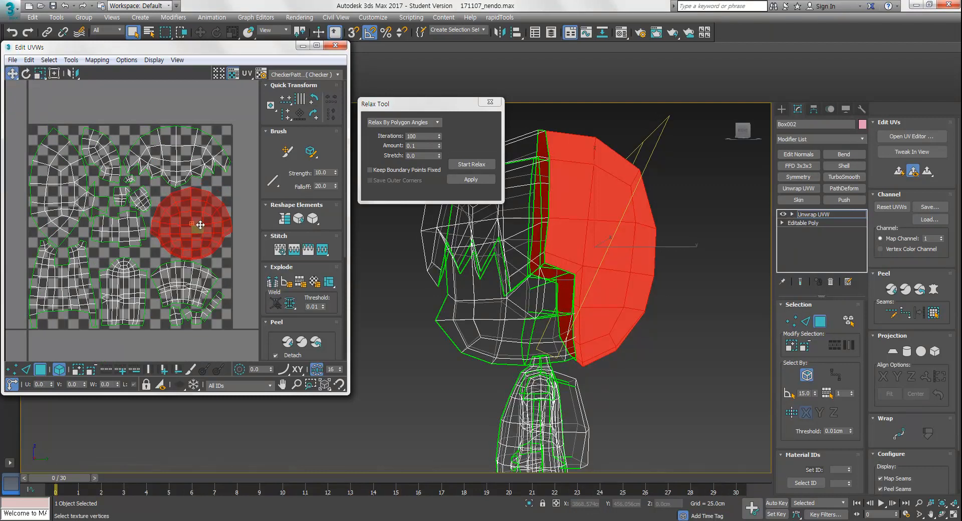
{"action": "left_click", "coordinate": [233, 244]}
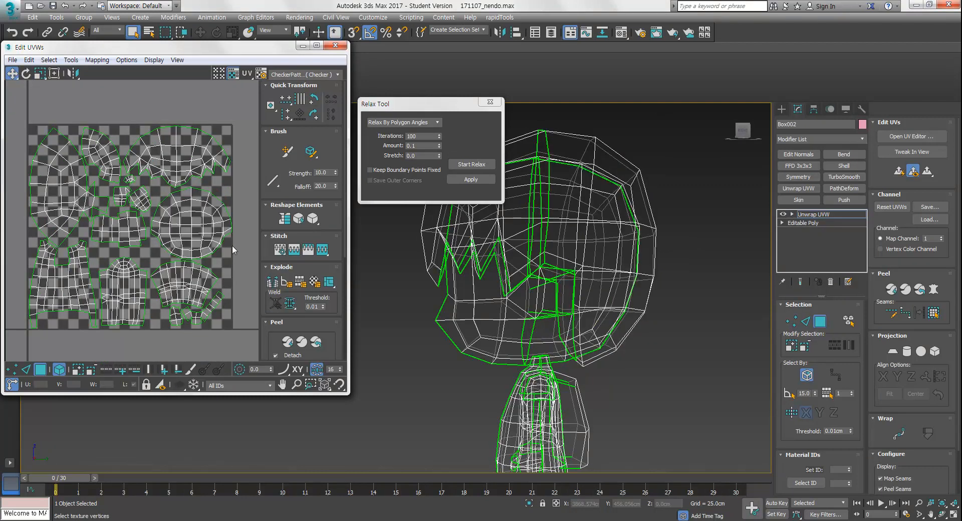
Select all UV shells and collapse the character to an Editable Poly
{"action": "left_click", "coordinate": [131, 225]}
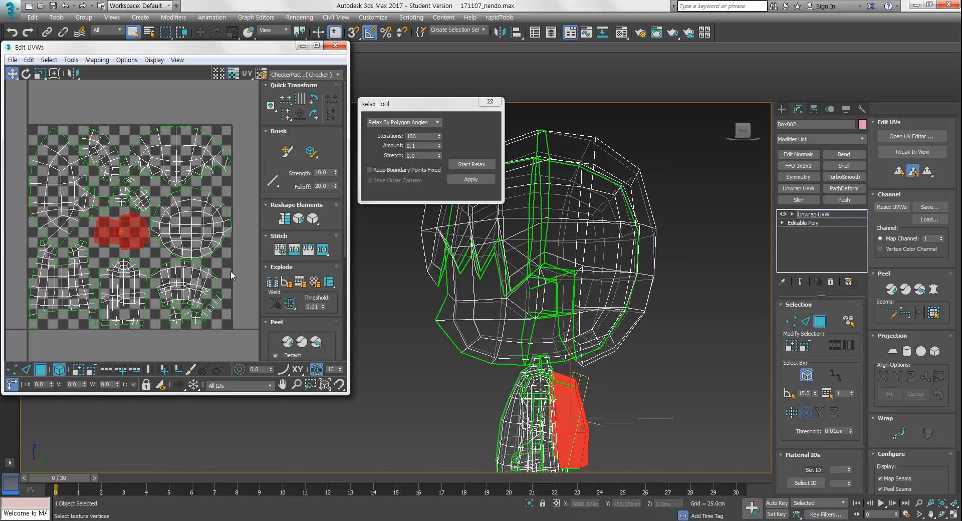
{"action": "left_click", "coordinate": [224, 301]}
{"action": "left_click_drag", "start_coordinate": [125, 209], "coordinate": [32, 86]}
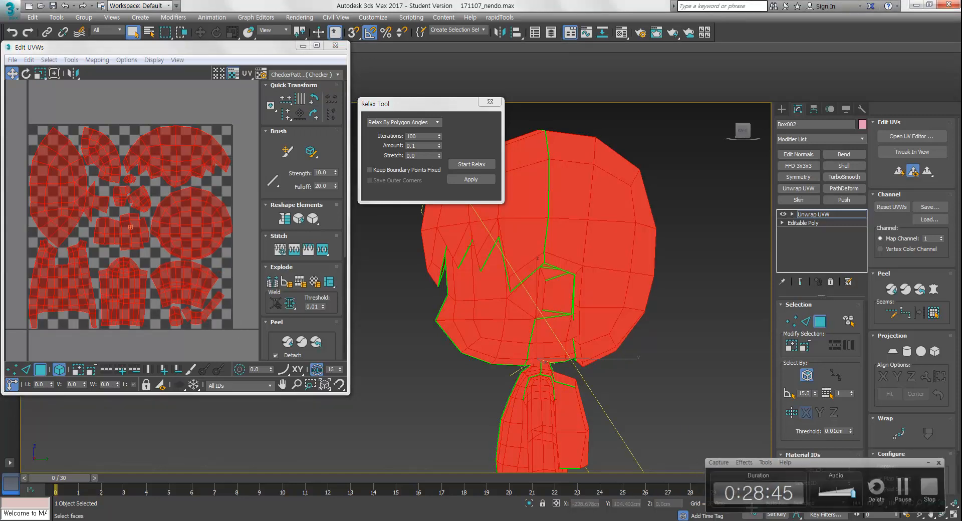
{"action": "middle_click_drag", "start_coordinate": [538, 323], "coordinate": [584, 288]}
{"action": "scroll", "coordinate": [565, 236], "scroll_direction": "down", "scroll_amount": 5}
{"action": "right_click", "coordinate": [840, 216]}
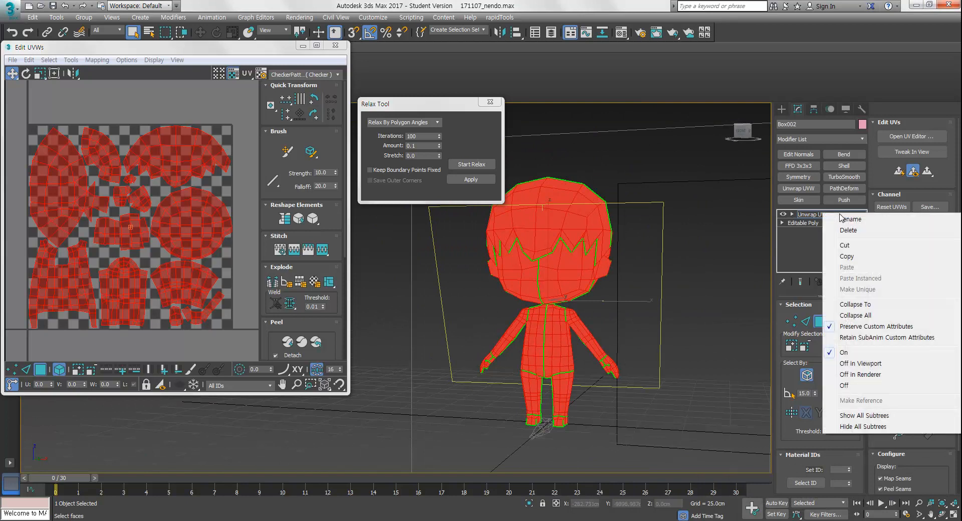
{"action": "right_click", "coordinate": [550, 255]}
{"action": "mouse_move", "coordinate": [600, 371]}
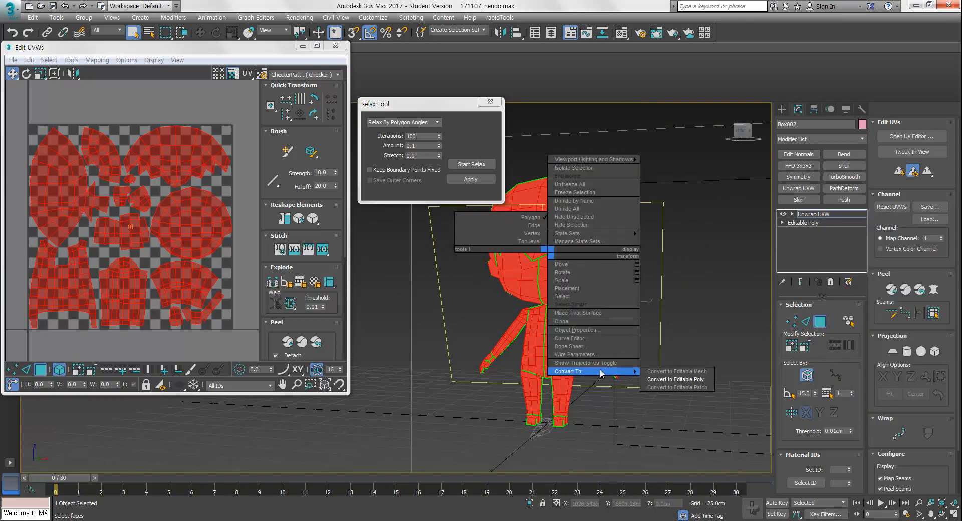
{"action": "left_click", "coordinate": [676, 379]}
Apply a new Unwrap UVW modifier to the character and open the UV editor
{"action": "left_click", "coordinate": [571, 321]}
{"action": "key", "text": "F3"}
{"action": "mouse_move", "coordinate": [570, 321]}
{"action": "middle_mouse_down"}
{"action": "mouse_move", "coordinate": [556, 331]}
{"action": "mouse_move", "coordinate": [576, 307]}
{"action": "mouse_move", "coordinate": [641, 302]}
{"action": "mouse_move", "coordinate": [521, 306]}
{"action": "mouse_move", "coordinate": [511, 292]}
{"action": "mouse_move", "coordinate": [496, 297]}
{"action": "middle_mouse_up"}
{"action": "left_click", "coordinate": [557, 331]}
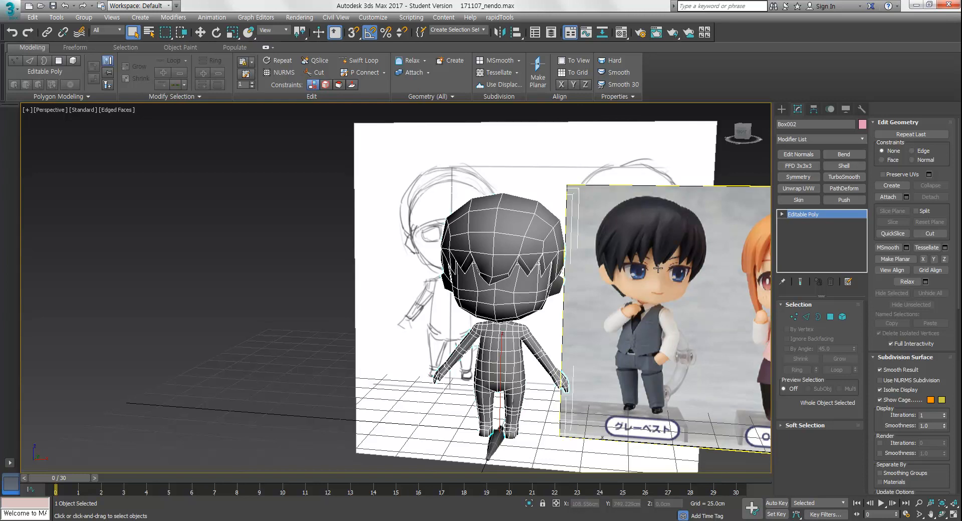
{"action": "left_click", "coordinate": [801, 190]}
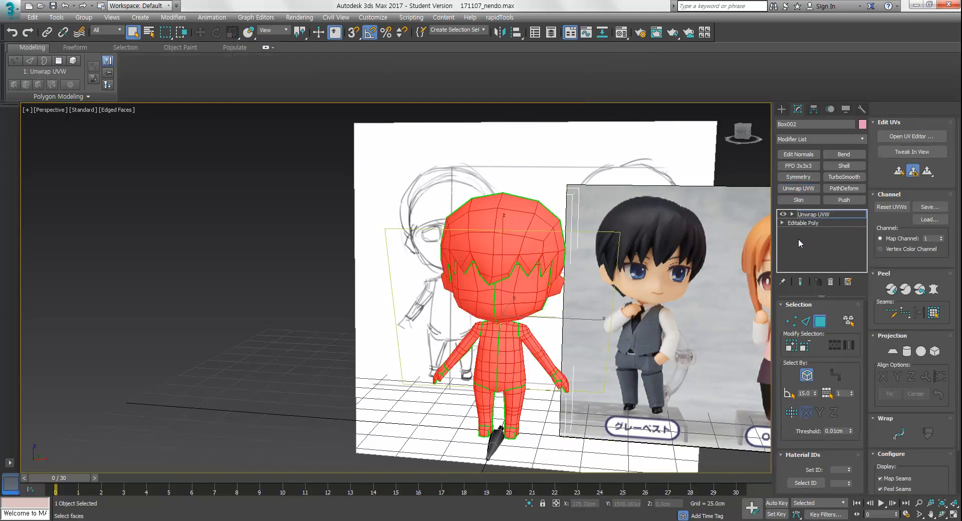
{"action": "middle_click_drag", "start_coordinate": [577, 346], "coordinate": [497, 311]}
{"action": "left_click", "coordinate": [294, 290]}
{"action": "left_click", "coordinate": [919, 139]}
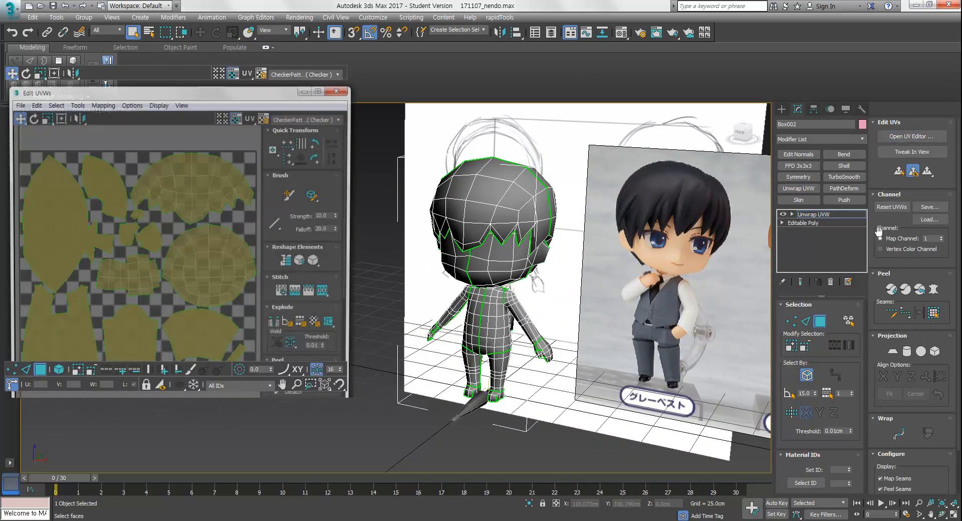
{"action": "scroll", "coordinate": [198, 175], "scroll_direction": "up", "scroll_amount": 3}
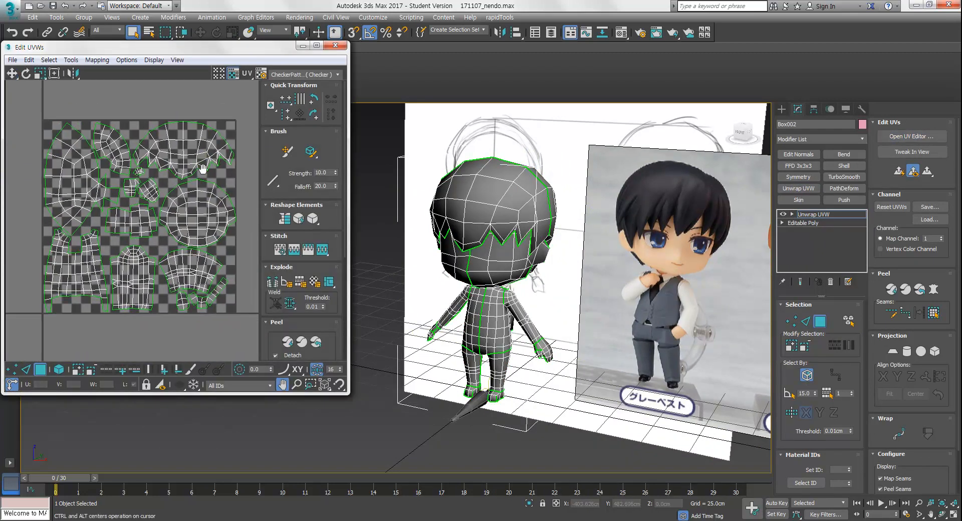
Render the UVW template at 2048 x 2048 pixels
{"action": "left_click", "coordinate": [71, 60]}
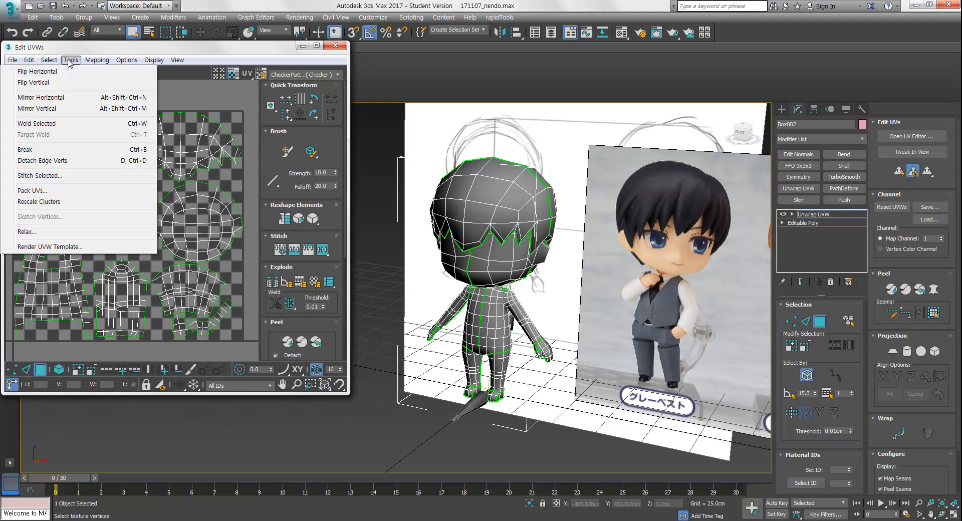
{"action": "left_click", "coordinate": [51, 246]}
{"action": "left_click_drag", "start_coordinate": [44, 75], "coordinate": [398, 50]}
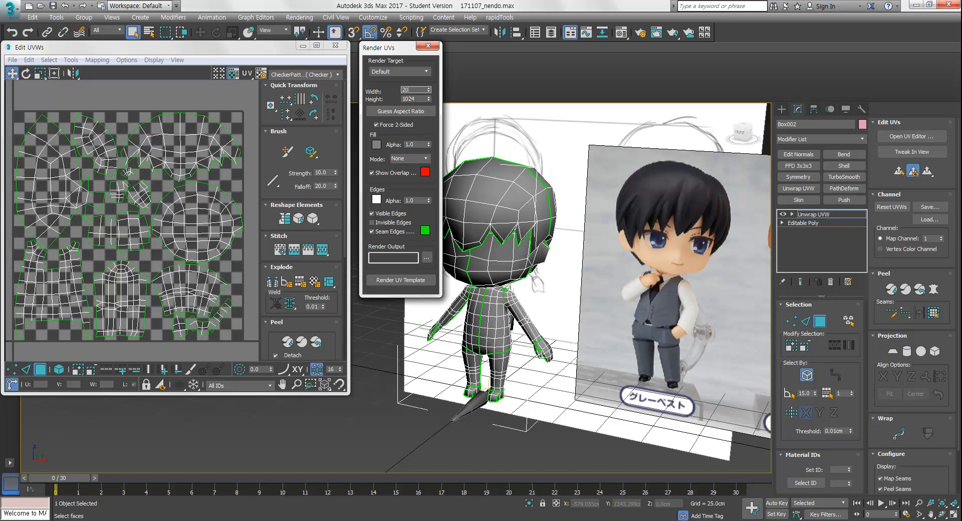
{"action": "key", "text": "Tab"}
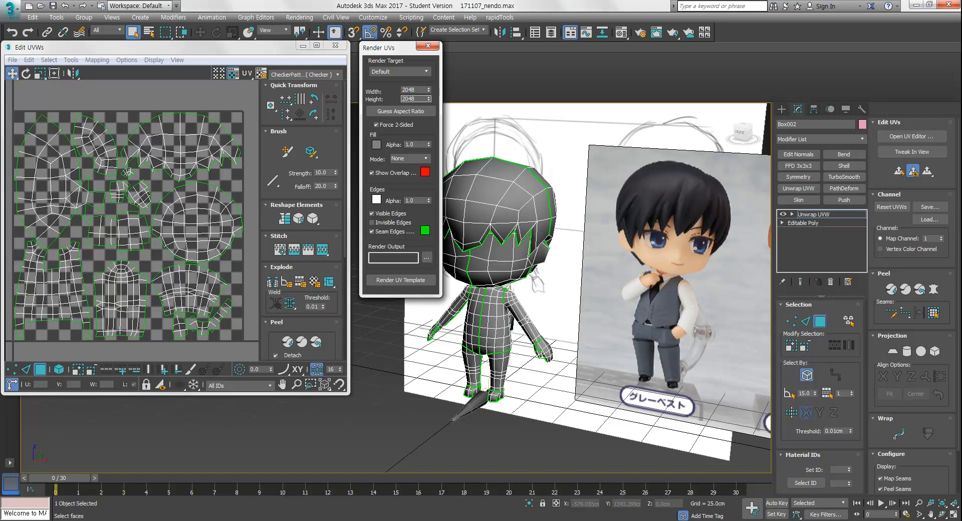
{"action": "left_click_drag", "start_coordinate": [414, 48], "coordinate": [416, 55]}
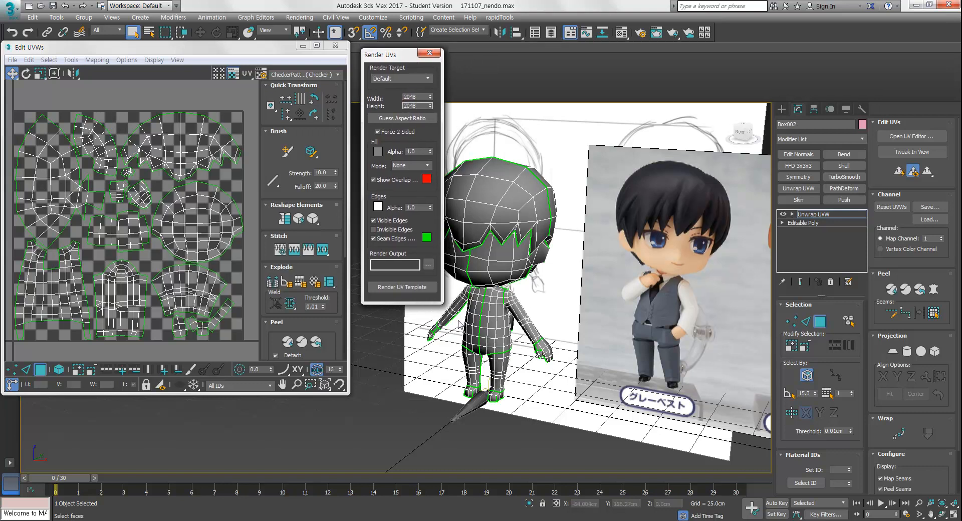
{"action": "left_click", "coordinate": [414, 287]}
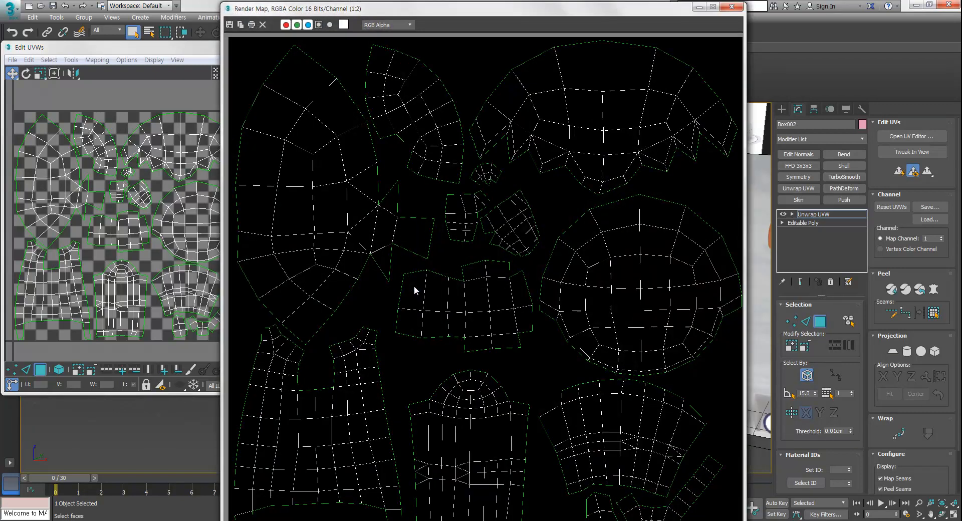
Save the rendered template as a Targa file named Nendo_UV in the 171030_nendo folder
{"action": "left_click_drag", "start_coordinate": [388, 10], "coordinate": [461, 29]}
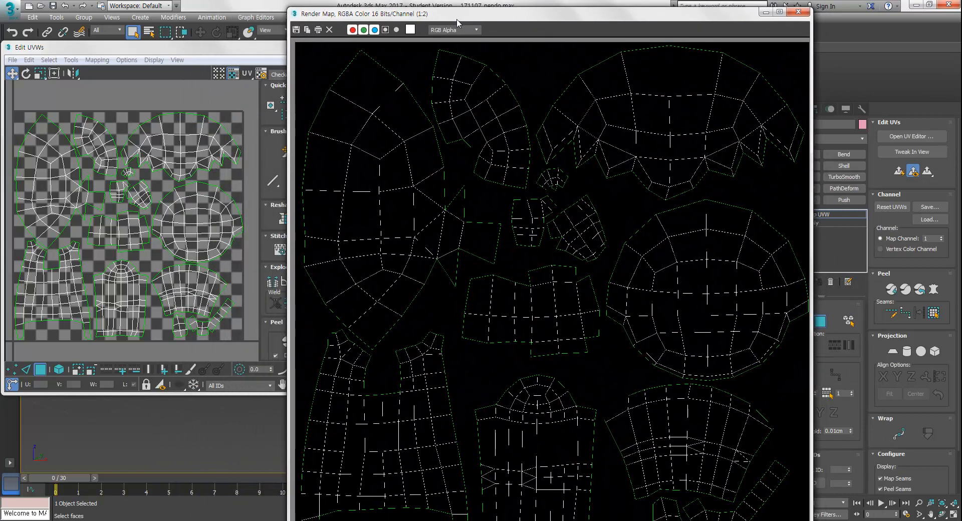
{"action": "left_click", "coordinate": [297, 30]}
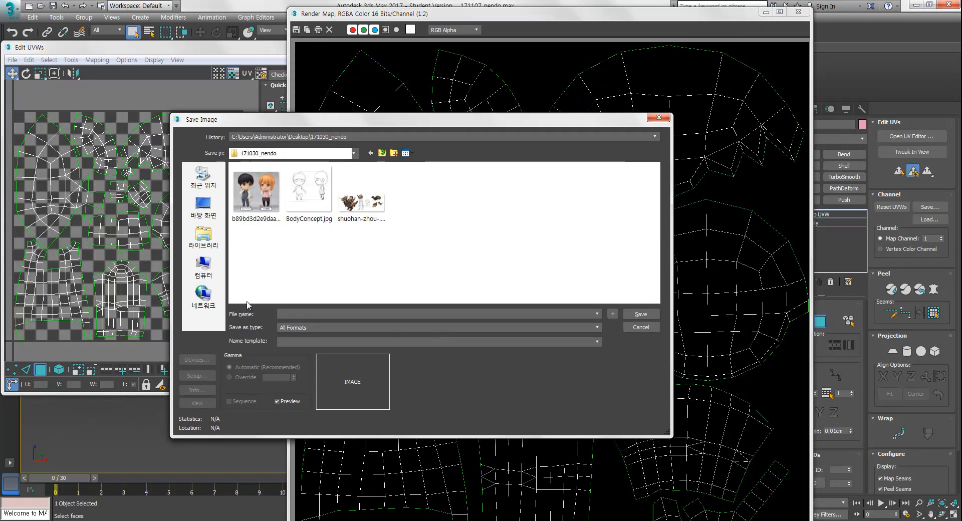
{"action": "left_click", "coordinate": [283, 327]}
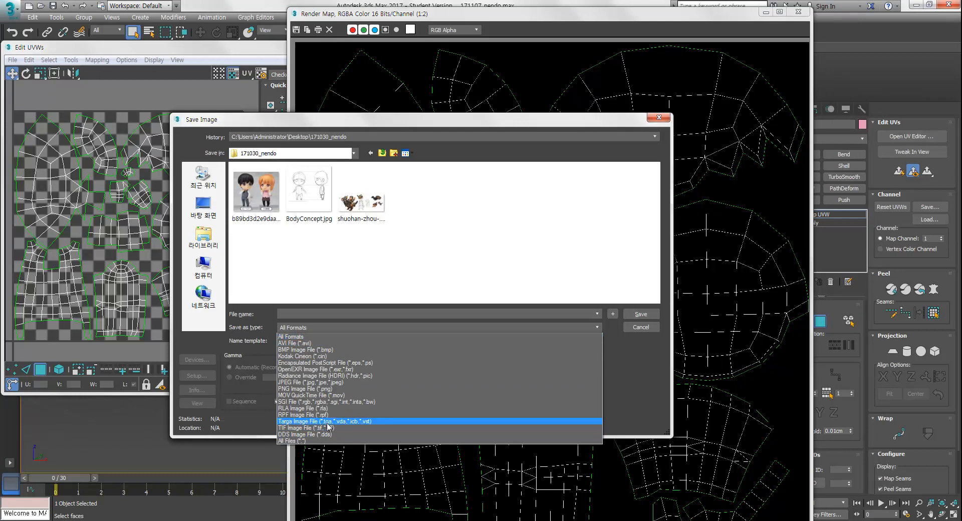
{"action": "left_click", "coordinate": [305, 422]}
{"action": "left_click", "coordinate": [313, 314]}
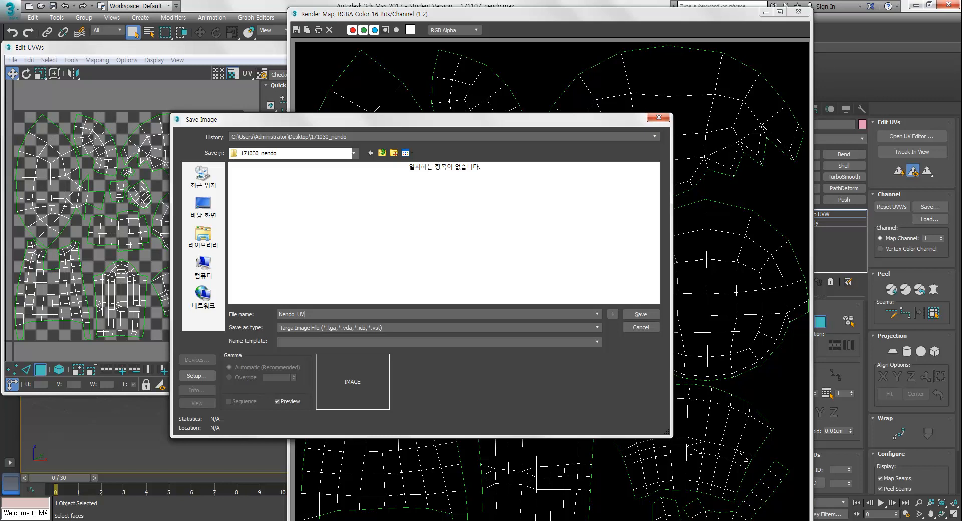
{"action": "key", "text": "Return"}
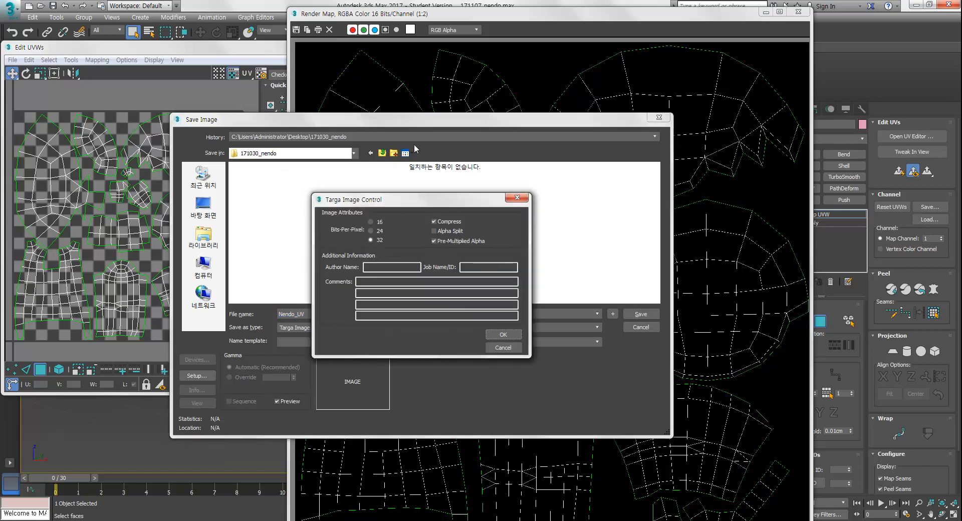
Set the Targa image options to 32 bits per pixel
{"action": "left_click_drag", "start_coordinate": [405, 201], "coordinate": [336, 98]}
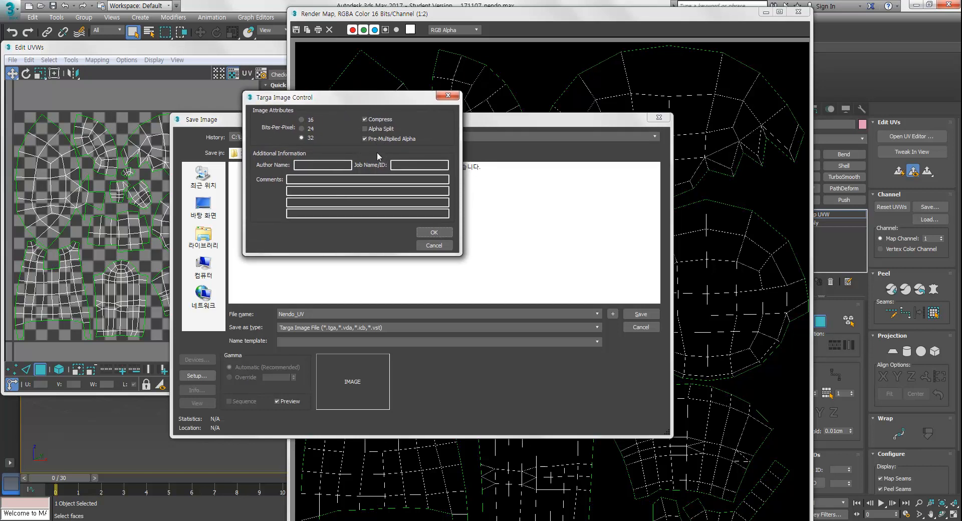
{"action": "left_click", "coordinate": [310, 122]}
{"action": "left_click", "coordinate": [313, 128]}
{"action": "left_click", "coordinate": [311, 139]}
{"action": "left_click_drag", "start_coordinate": [340, 96], "coordinate": [224, 171]}
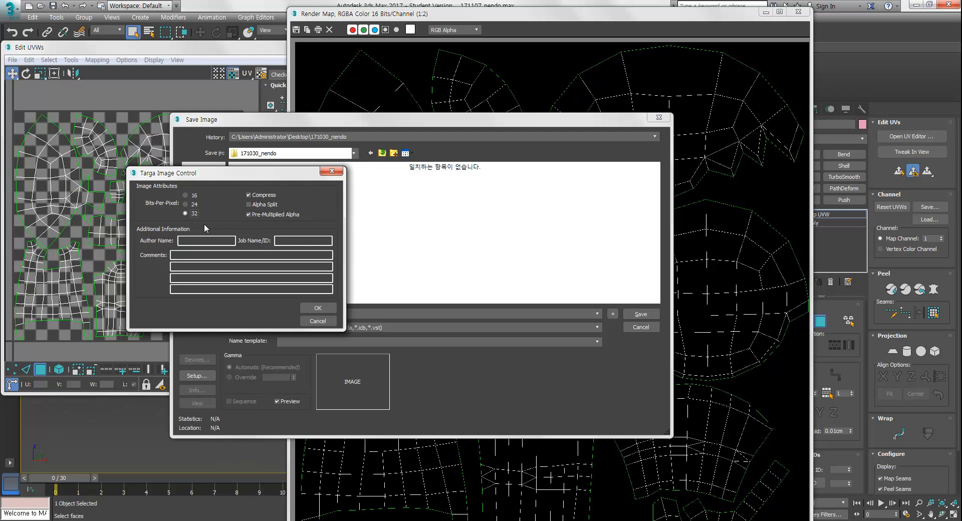
Switch to Photoshop and create a new 2048 x 2048 pixel document
{"action": "left_click", "coordinate": [134, 520]}
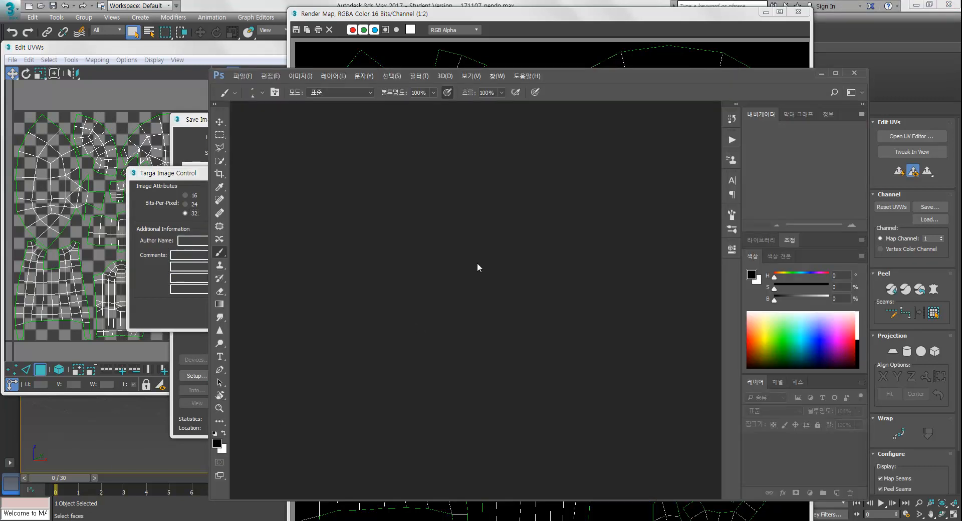
{"action": "key", "text": "ctrl+n"}
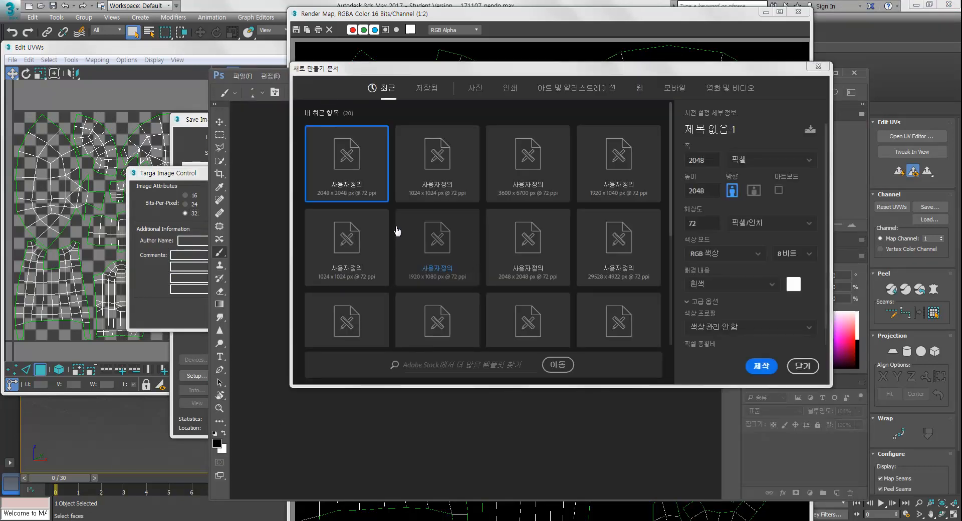
{"action": "left_click", "coordinate": [455, 185]}
{"action": "left_click", "coordinate": [758, 367]}
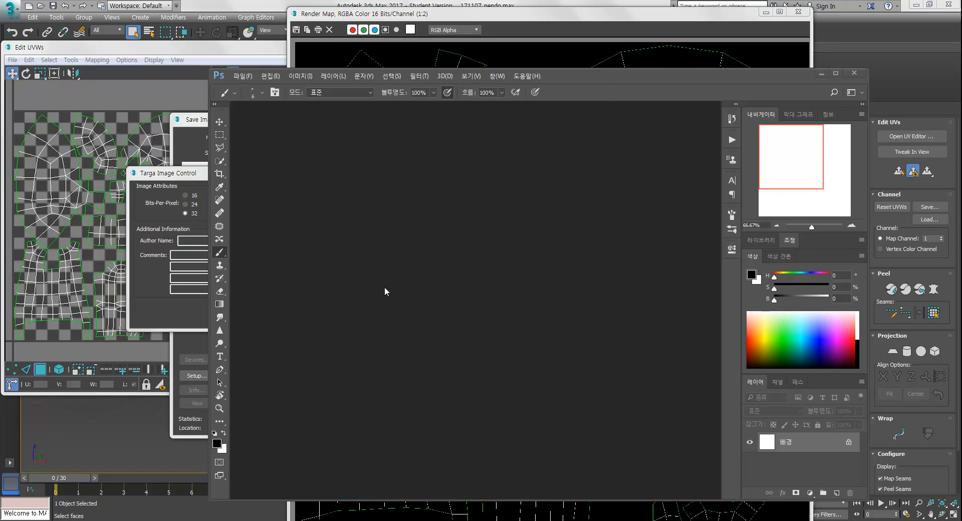
{"action": "left_click", "coordinate": [838, 73]}
{"action": "left_click", "coordinate": [931, 5]}
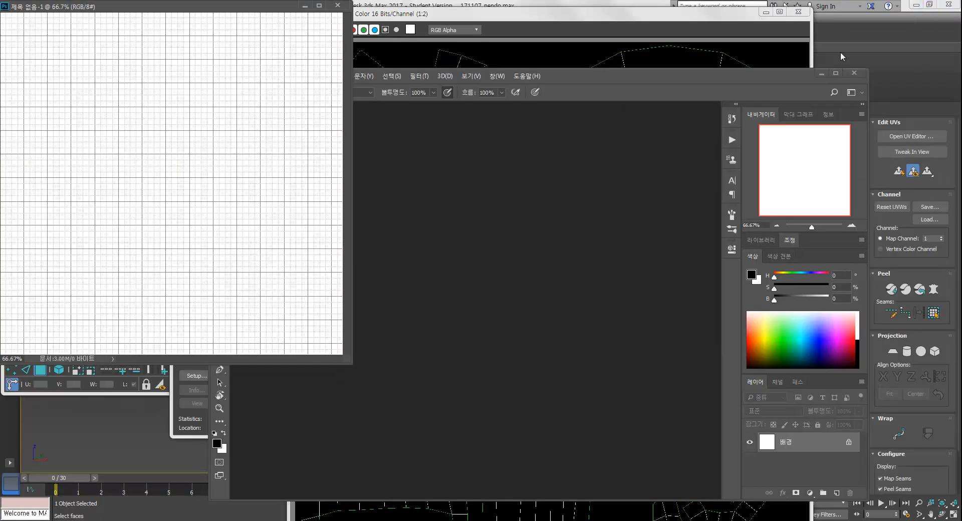
Dock the new document window into the workspace and hide its grid
{"action": "left_click_drag", "start_coordinate": [281, 4], "coordinate": [514, 132]}
{"action": "key", "text": "ctrl+apostrophe"}
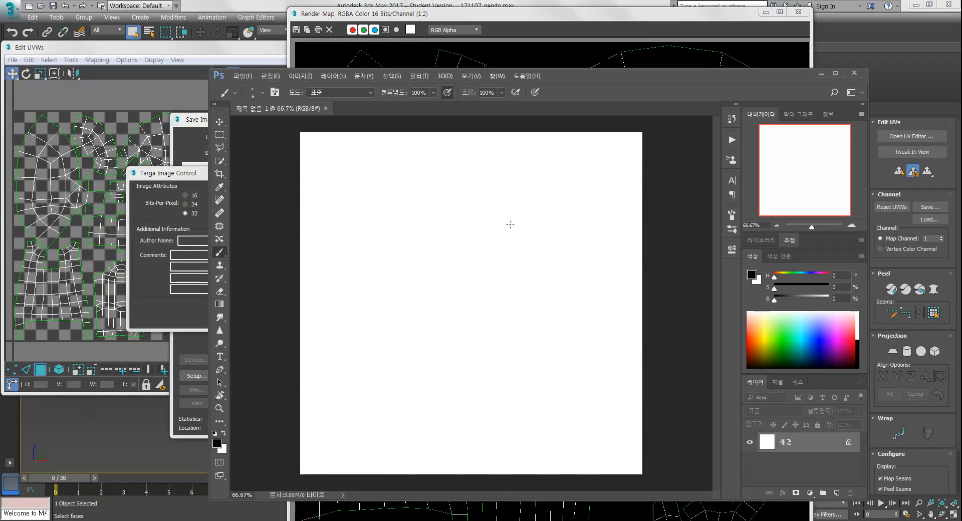
Draw a freeform polygonal lasso selection on the blank canvas
{"action": "key", "text": "l"}
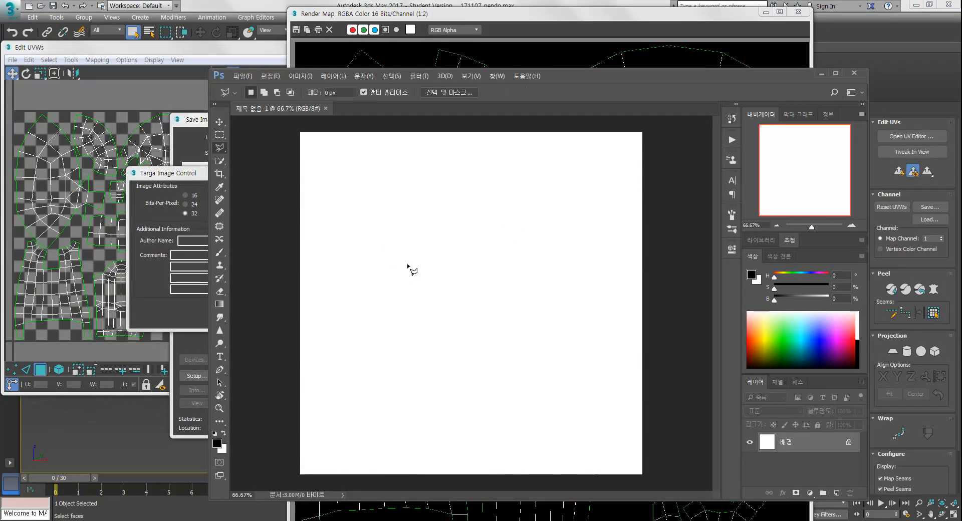
{"action": "left_click", "coordinate": [446, 201]}
{"action": "left_click", "coordinate": [362, 306]}
{"action": "left_click", "coordinate": [403, 360]}
{"action": "left_click", "coordinate": [398, 418]}
{"action": "left_click", "coordinate": [392, 427]}
{"action": "left_click", "coordinate": [466, 403]}
{"action": "left_click", "coordinate": [452, 311]}
{"action": "left_click", "coordinate": [412, 294]}
{"action": "left_click", "coordinate": [466, 235]}
{"action": "left_click", "coordinate": [446, 200]}
Save the selection as a new alpha channel filled with white, then deselect
{"action": "key", "text": "b"}
{"action": "left_click", "coordinate": [777, 383]}
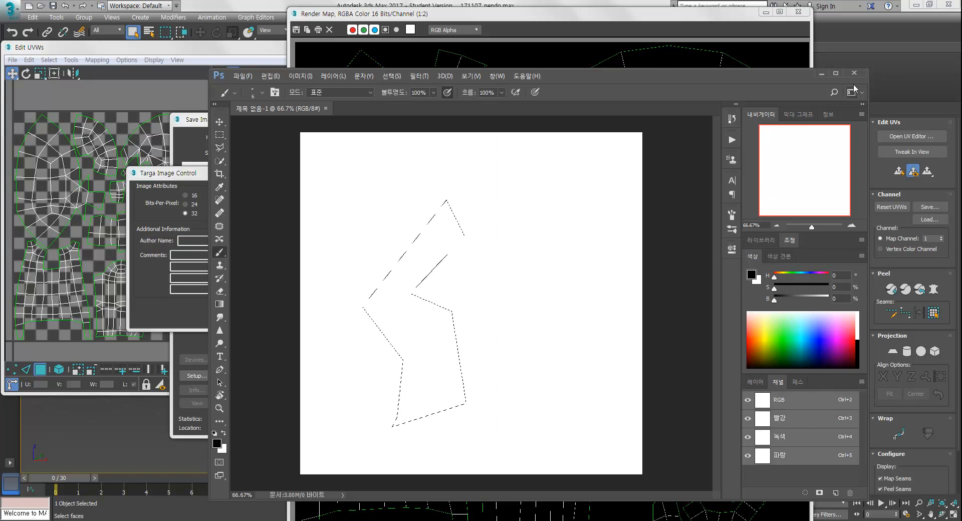
{"action": "left_click", "coordinate": [836, 74]}
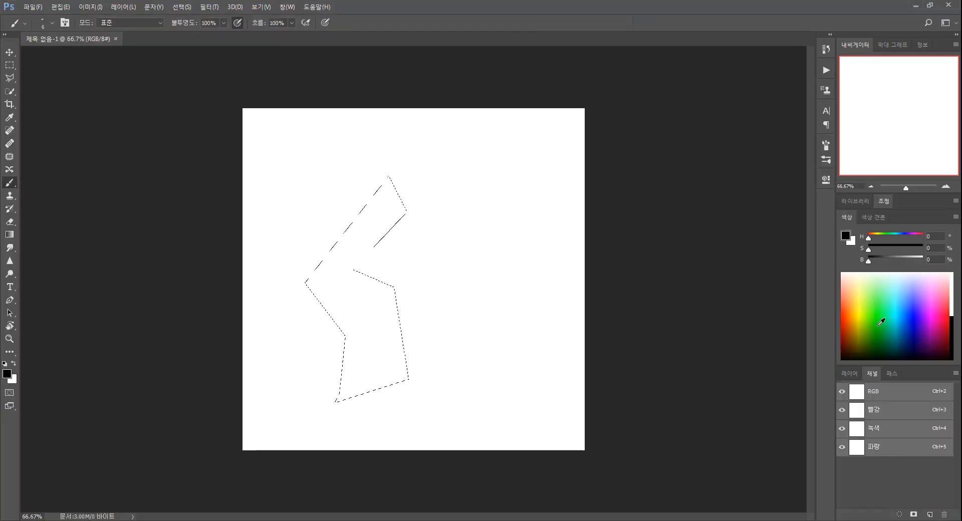
{"action": "left_click", "coordinate": [930, 515]}
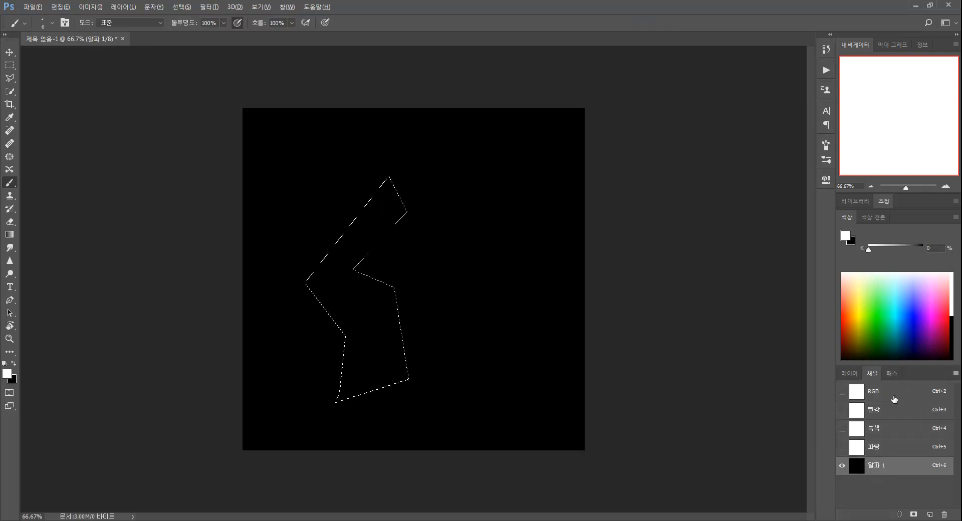
{"action": "key", "text": "alt+BackSpace"}
{"action": "key", "text": "ctrl+d"}
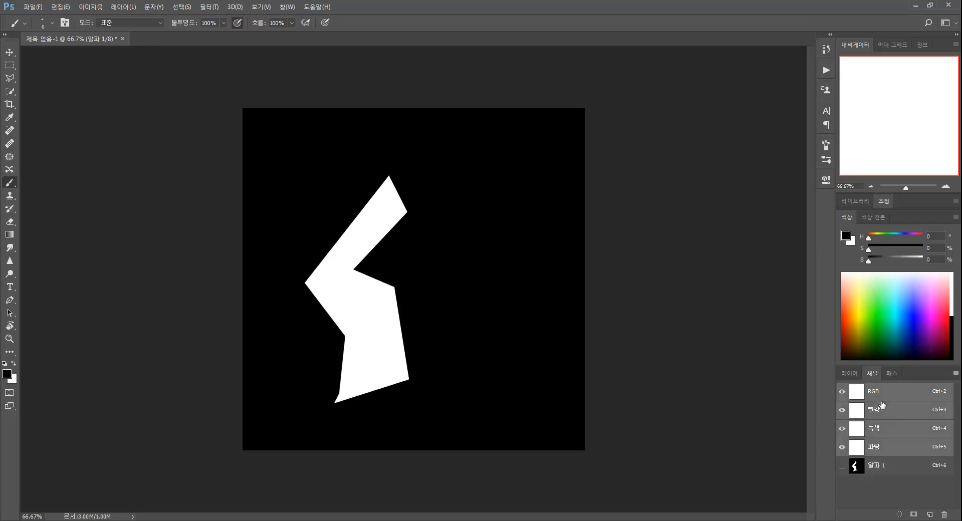
Return to the RGB channel and load the selection back from the Alpha 1 channel, then deselect
{"action": "left_click", "coordinate": [886, 396]}
{"action": "left_click", "coordinate": [851, 375]}
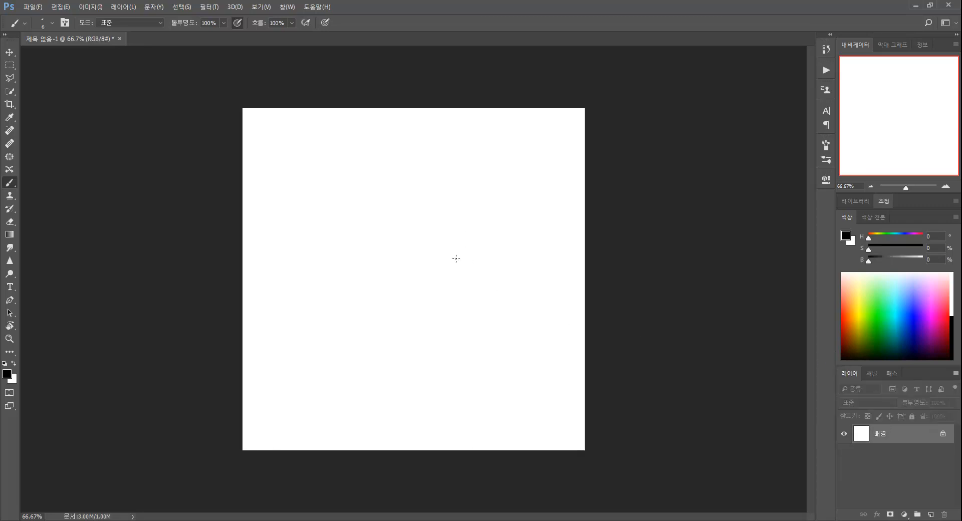
{"action": "key", "text": "m"}
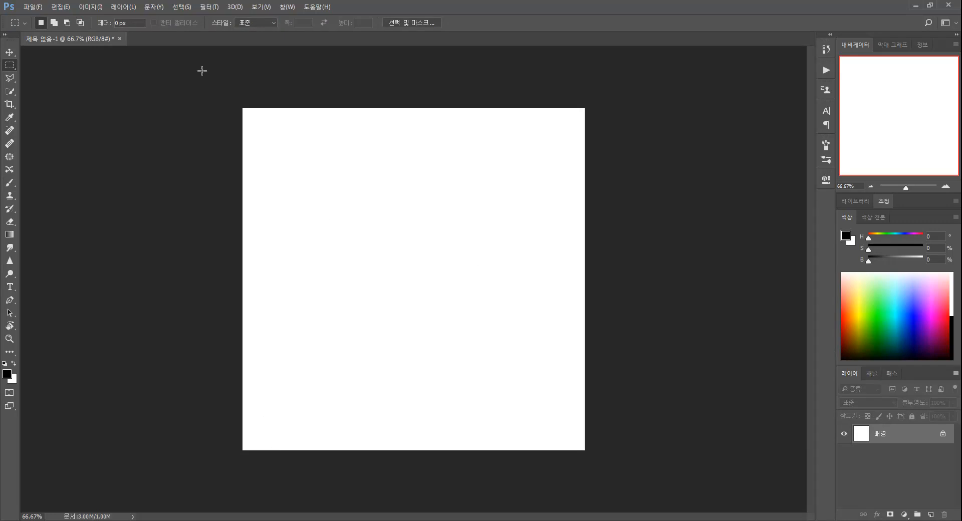
{"action": "left_click", "coordinate": [181, 7]}
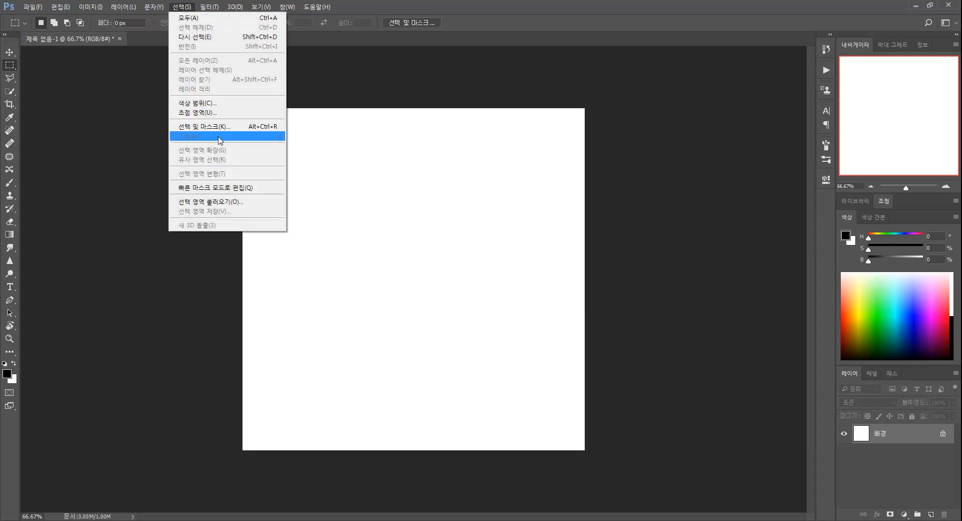
{"action": "left_click", "coordinate": [225, 202]}
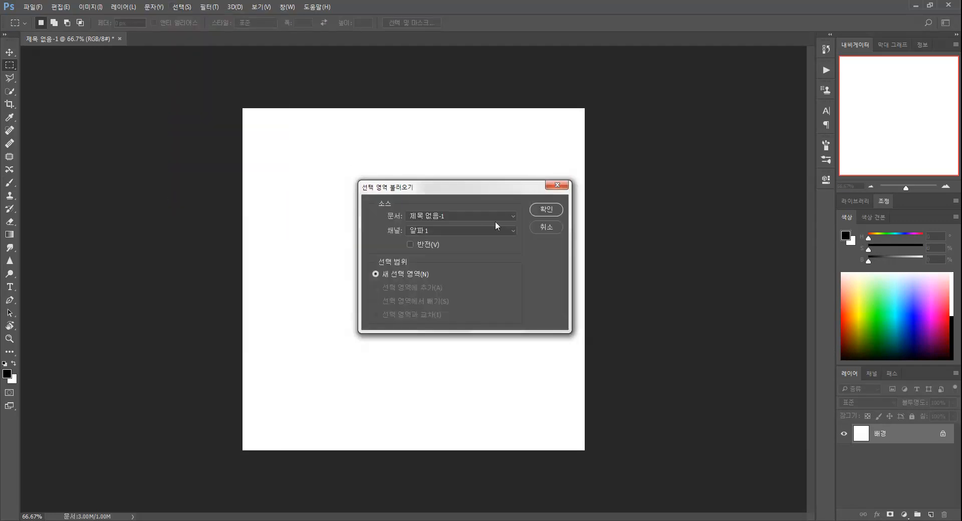
{"action": "left_click", "coordinate": [541, 216]}
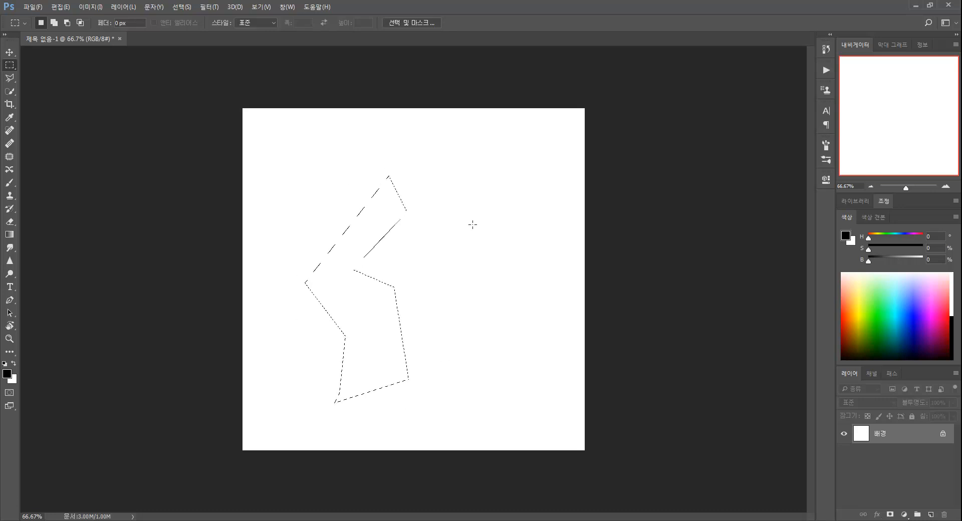
{"action": "key", "text": "ctrl+d"}
Confirm the Targa image options to save the template and close the rendered UV map window
{"action": "left_click", "coordinate": [930, 5]}
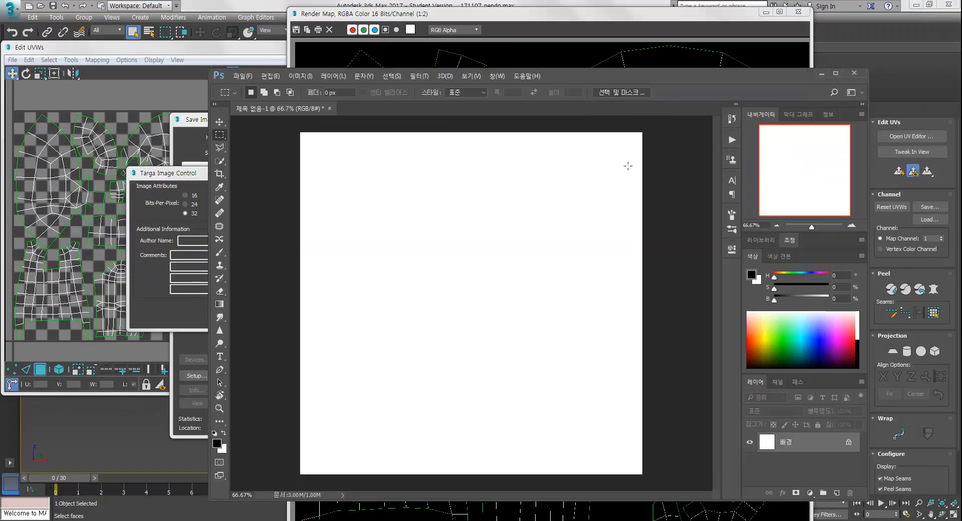
{"action": "left_click", "coordinate": [363, 15]}
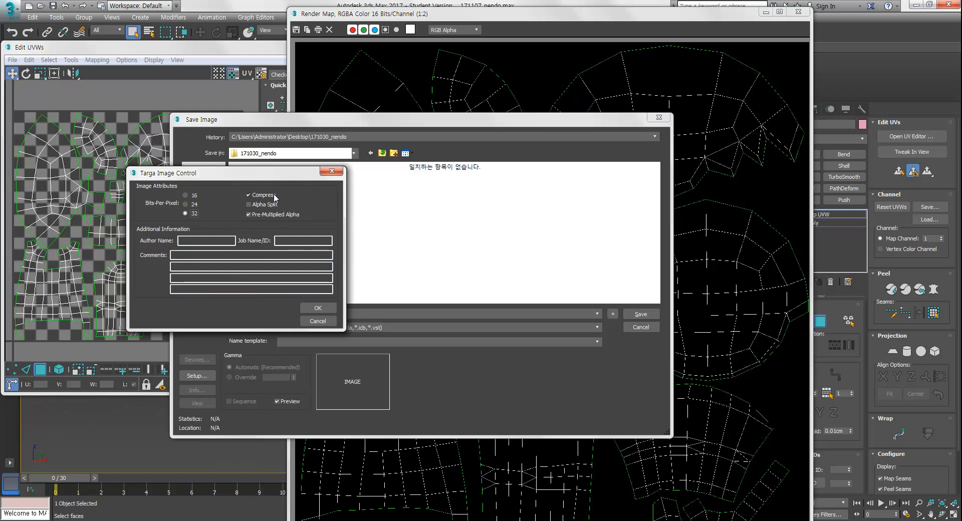
{"action": "left_click", "coordinate": [326, 307]}
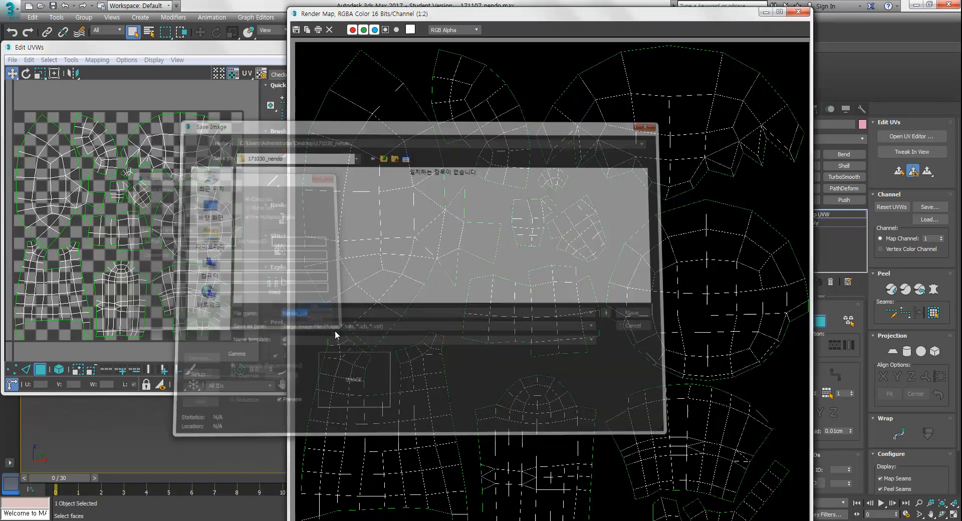
{"action": "left_click", "coordinate": [385, 30]}
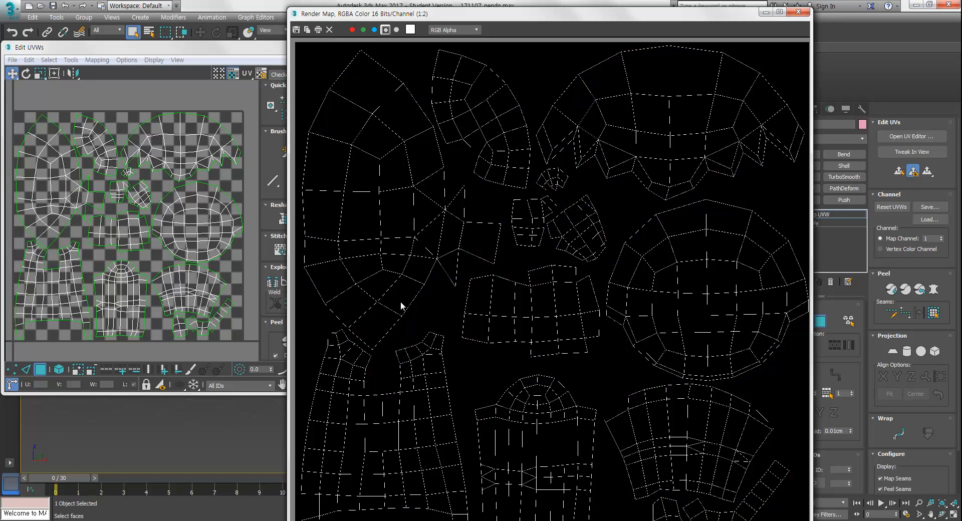
{"action": "left_click", "coordinate": [799, 10]}
Close the untitled Photoshop document without saving it
{"action": "key", "text": "alt+Tab"}
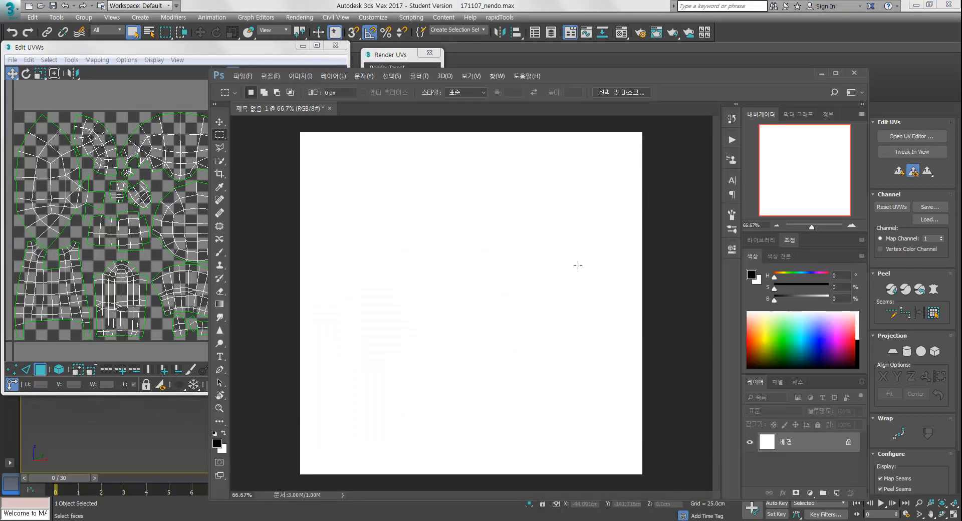
{"action": "double_click", "coordinate": [561, 77]}
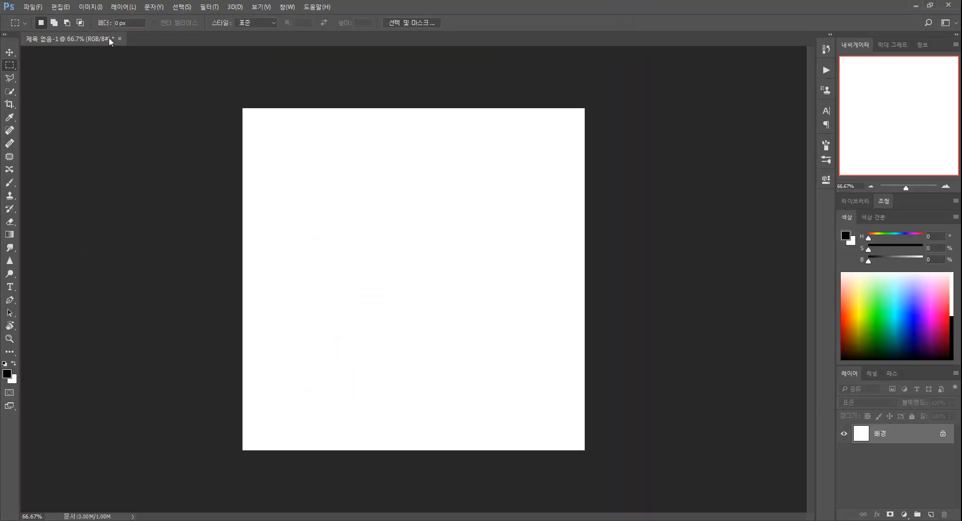
{"action": "left_click_drag", "start_coordinate": [112, 38], "coordinate": [113, 87]}
{"action": "left_click", "coordinate": [373, 85]}
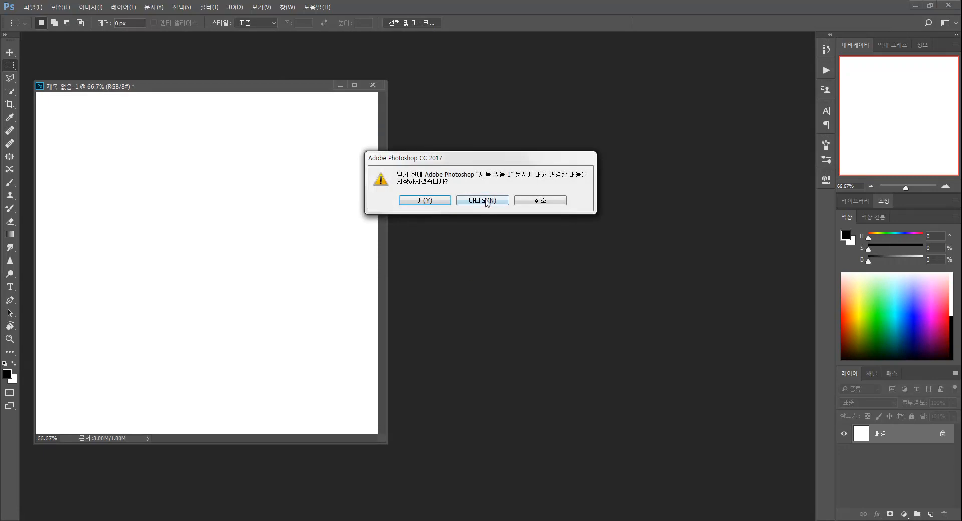
{"action": "left_click", "coordinate": [478, 200]}
Open Nendo_UV.tga from the 171030_nendo folder on the desktop in Photoshop
{"action": "key", "text": "alt+Tab"}
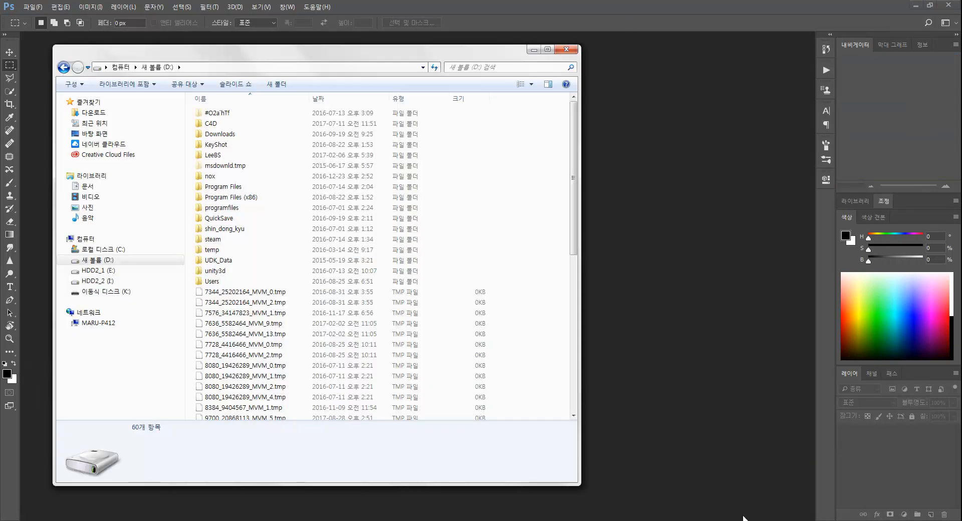
{"action": "left_click", "coordinate": [137, 135]}
{"action": "scroll", "coordinate": [419, 313], "scroll_direction": "up", "scroll_amount": 10}
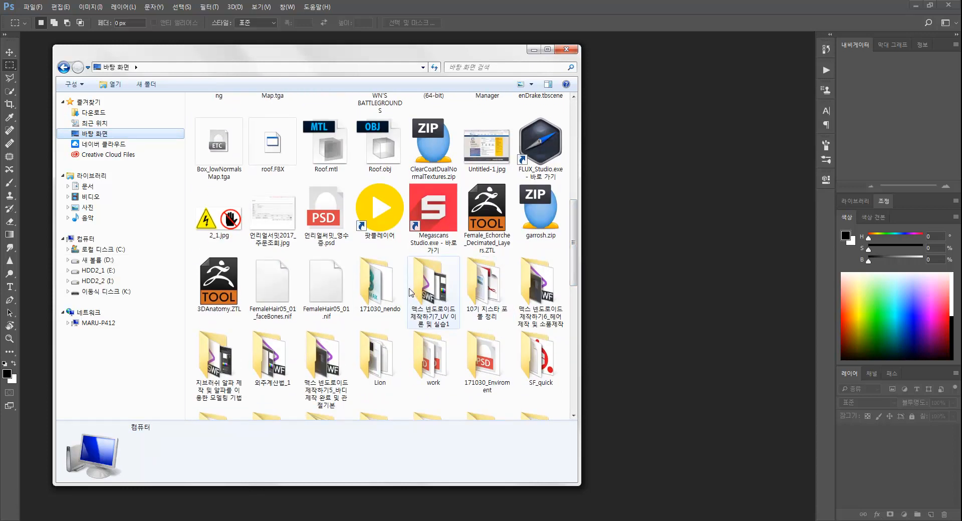
{"action": "left_click", "coordinate": [394, 292]}
{"action": "double_click", "coordinate": [395, 293]}
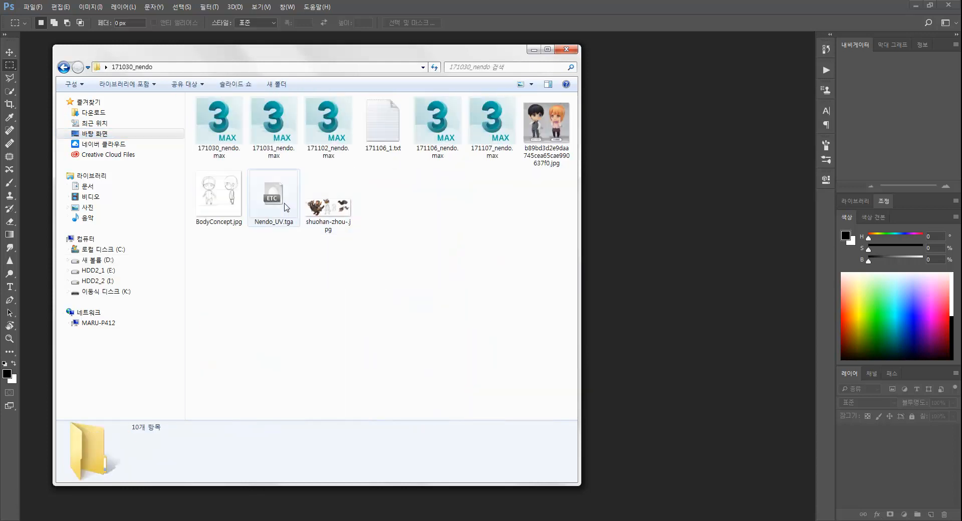
{"action": "left_click", "coordinate": [275, 223]}
{"action": "left_click_drag", "start_coordinate": [283, 214], "coordinate": [694, 297]}
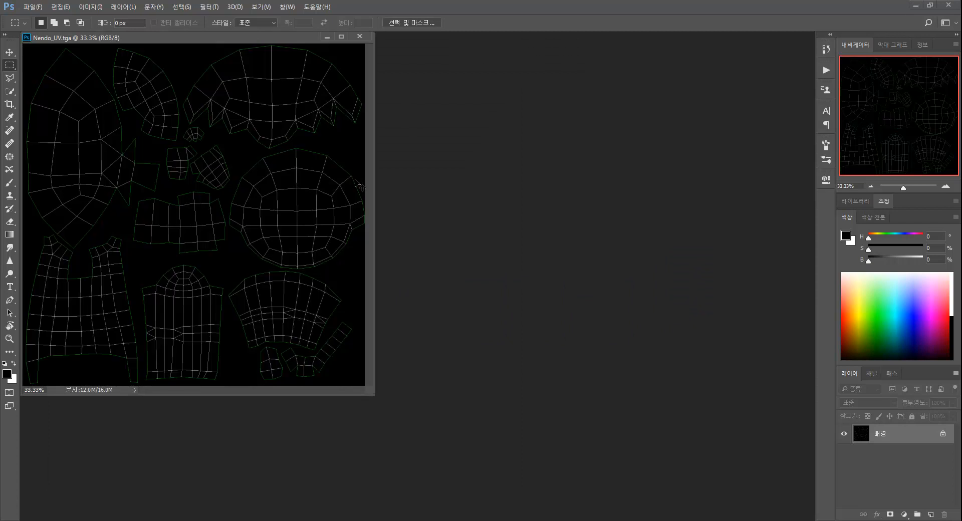
Enlarge the document window, duplicate the UV template layer and change the copy's blending mode
{"action": "left_click_drag", "start_coordinate": [375, 395], "coordinate": [480, 484]}
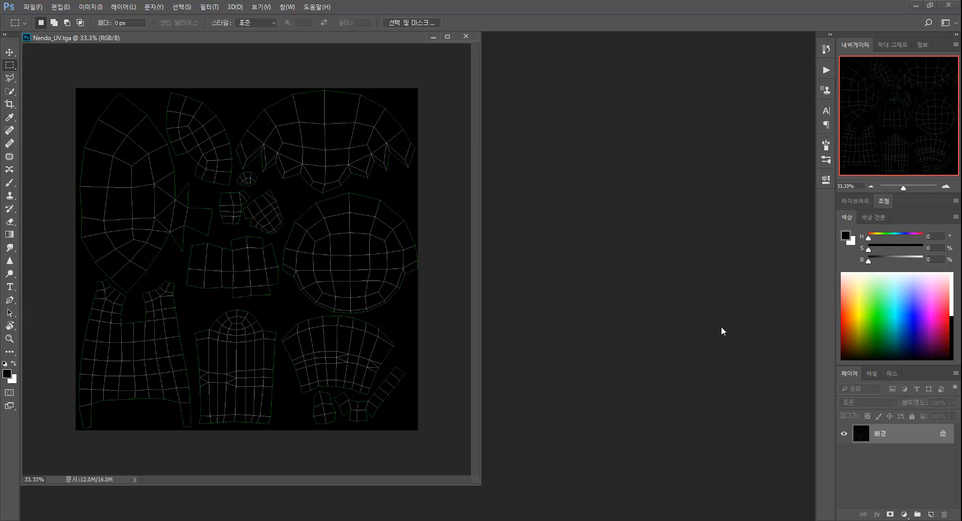
{"action": "left_click_drag", "start_coordinate": [903, 440], "coordinate": [860, 518]}
{"action": "key", "text": "ctrl+j"}
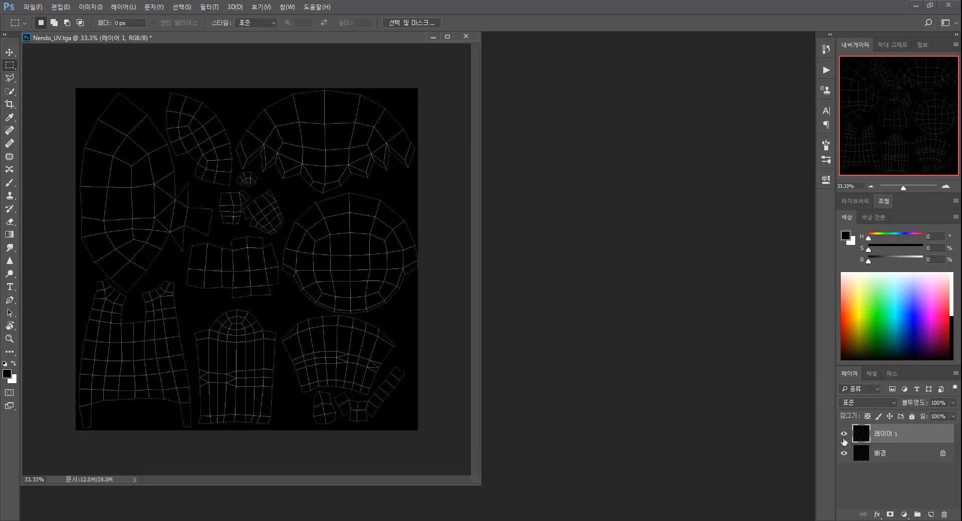
{"action": "left_click", "coordinate": [866, 403]}
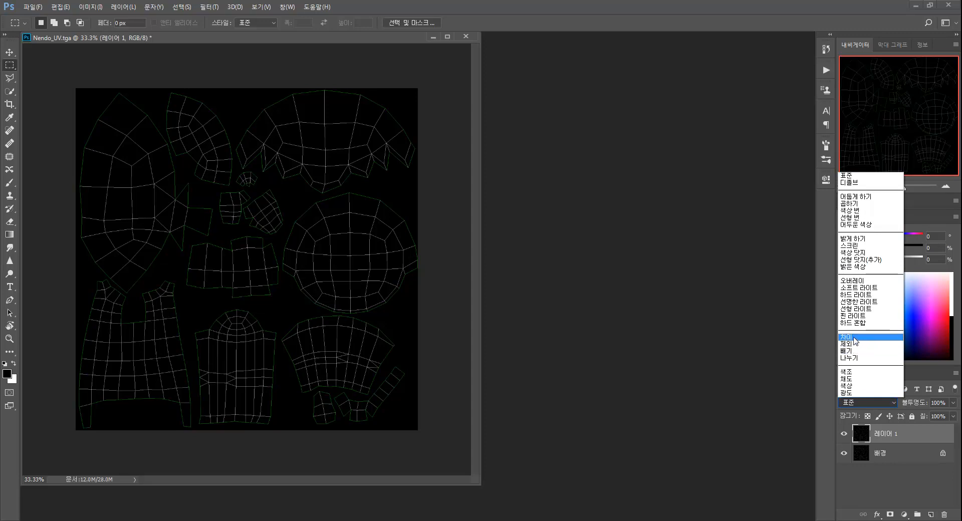
{"action": "left_click", "coordinate": [856, 342]}
Fill the background layer with a neutral grey of 50% brightness (808080)
{"action": "left_click", "coordinate": [871, 487]}
{"action": "left_click", "coordinate": [883, 458]}
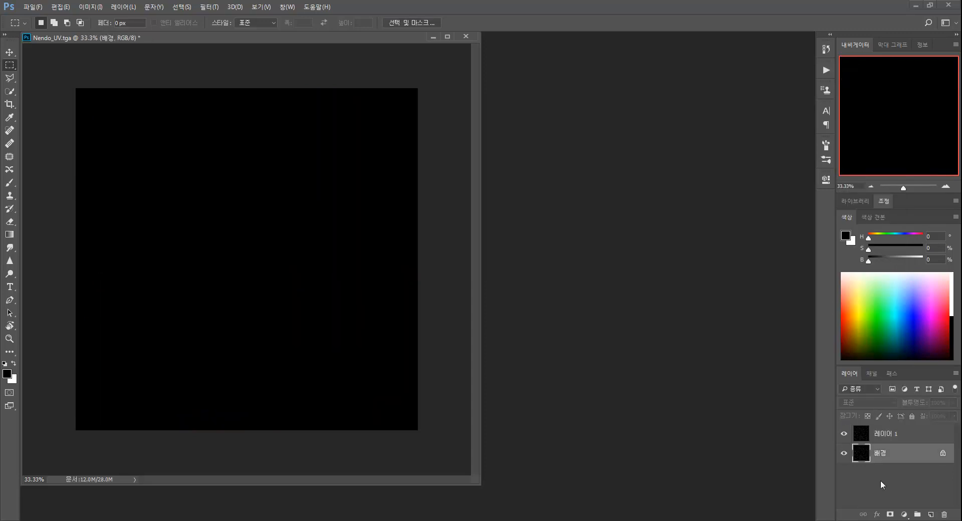
{"action": "left_click", "coordinate": [847, 236]}
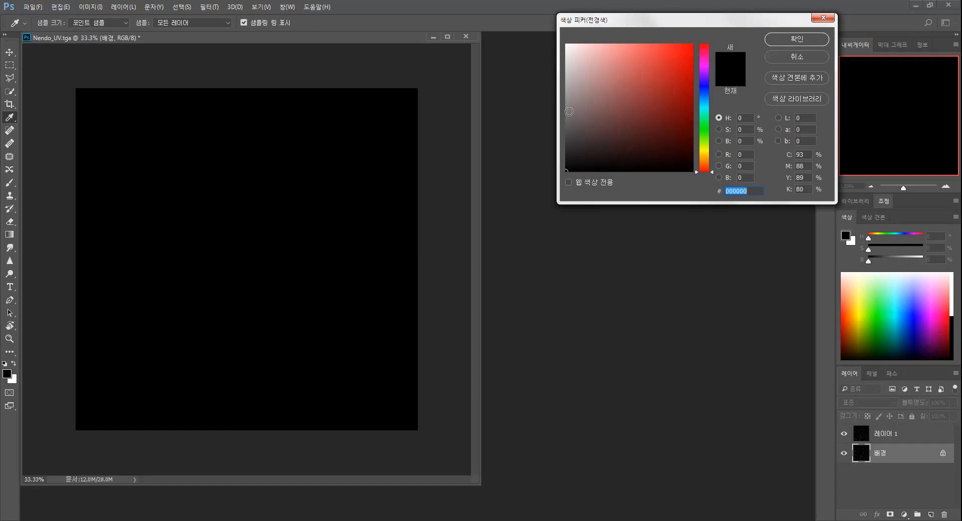
{"action": "left_click", "coordinate": [567, 107]}
{"action": "double_click", "coordinate": [745, 141]}
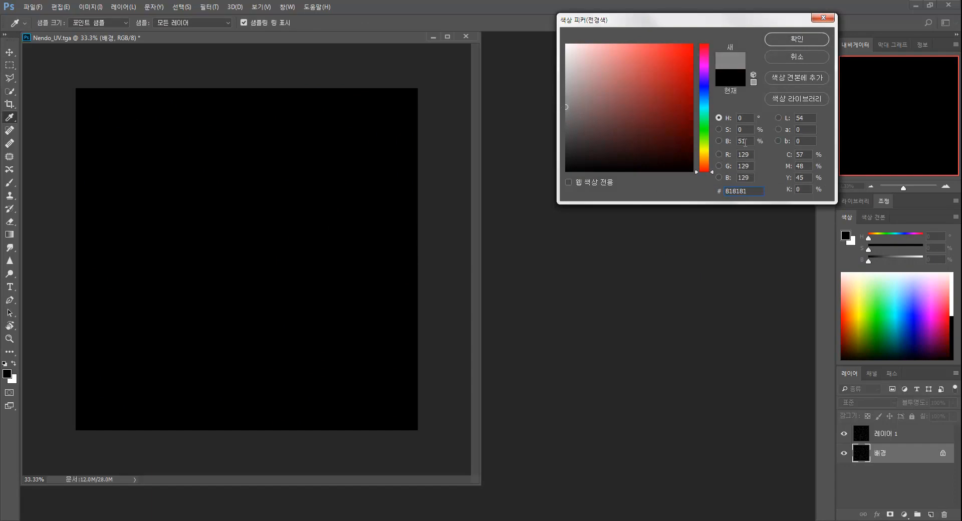
{"action": "type", "text": "50"}
{"action": "key", "text": "Return"}
{"action": "key", "text": "m"}
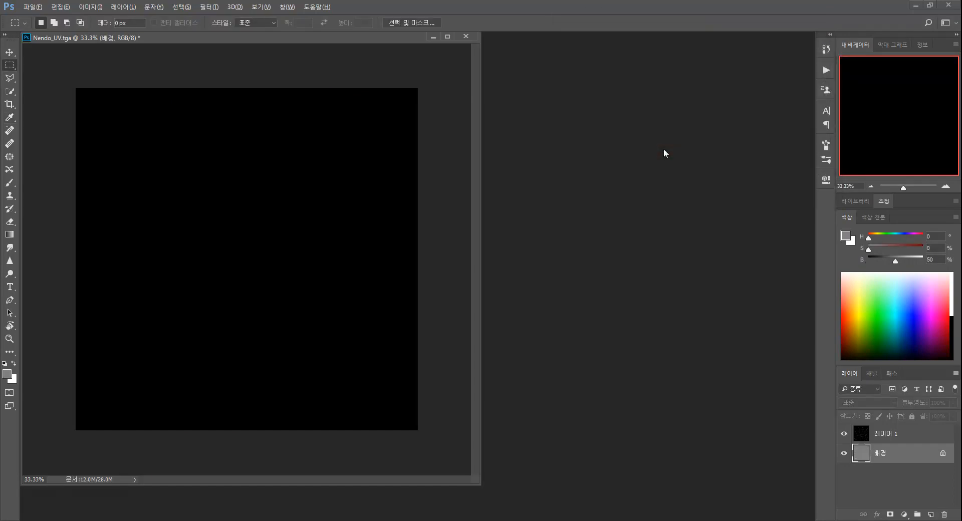
{"action": "key", "text": "alt+BackSpace"}
Add a new layer beneath the wireframe layer and name it BaseColor
{"action": "left_click", "coordinate": [882, 434]}
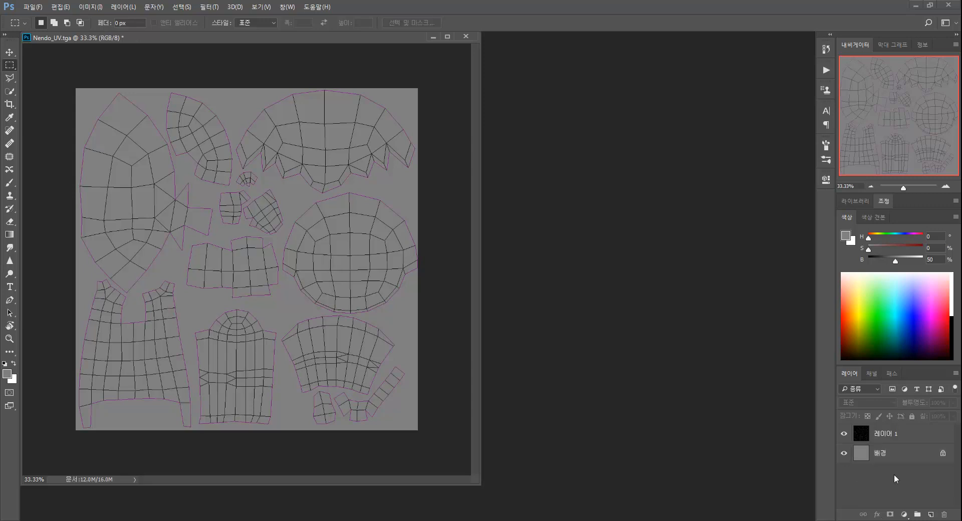
{"action": "left_click", "coordinate": [931, 515]}
{"action": "left_click_drag", "start_coordinate": [894, 437], "coordinate": [883, 455]}
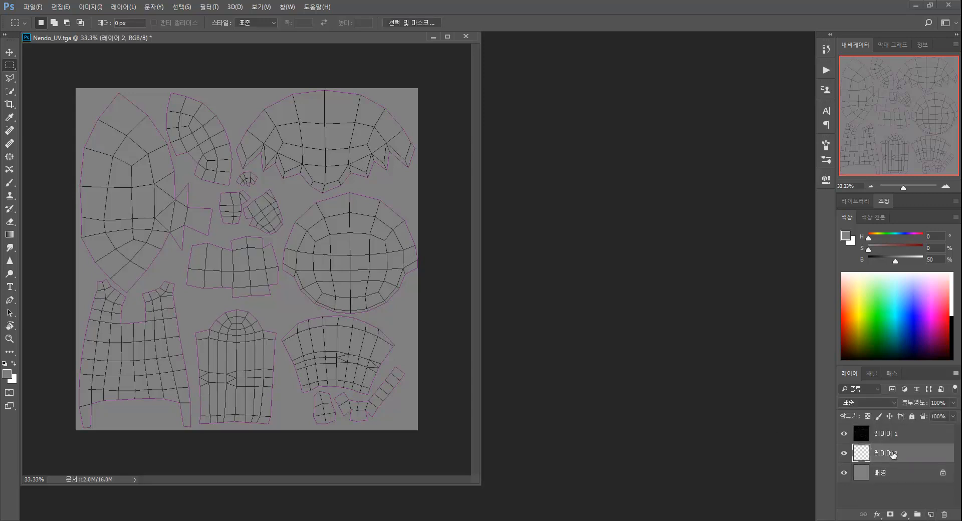
{"action": "double_click", "coordinate": [886, 454]}
{"action": "type", "text": "Color"}
{"action": "key", "text": "Return"}
Set the foreground color to the light skin tone fecfb0
{"action": "left_click", "coordinate": [846, 236]}
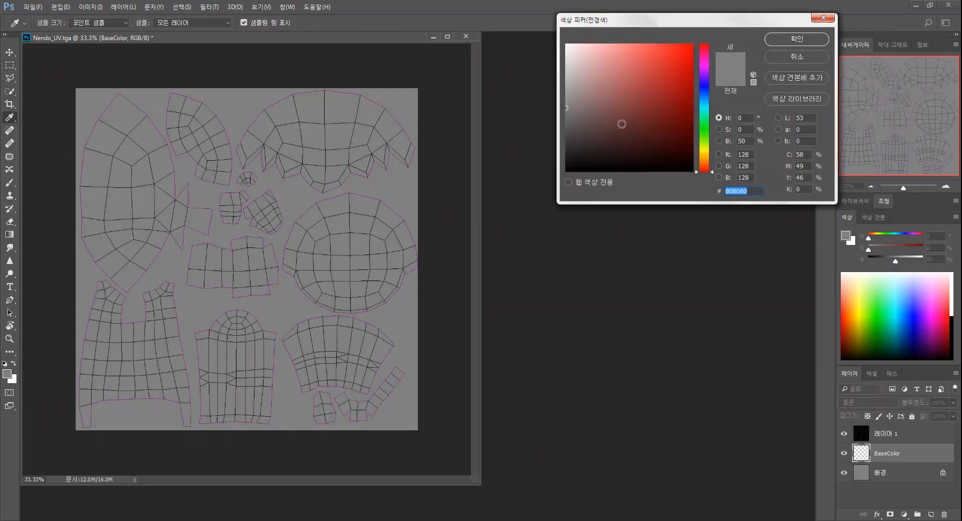
{"action": "left_click", "coordinate": [705, 164]}
{"action": "mouse_move", "coordinate": [608, 56]}
{"action": "left_mouse_down"}
{"action": "mouse_move", "coordinate": [595, 45]}
{"action": "mouse_move", "coordinate": [605, 44]}
{"action": "left_mouse_up"}
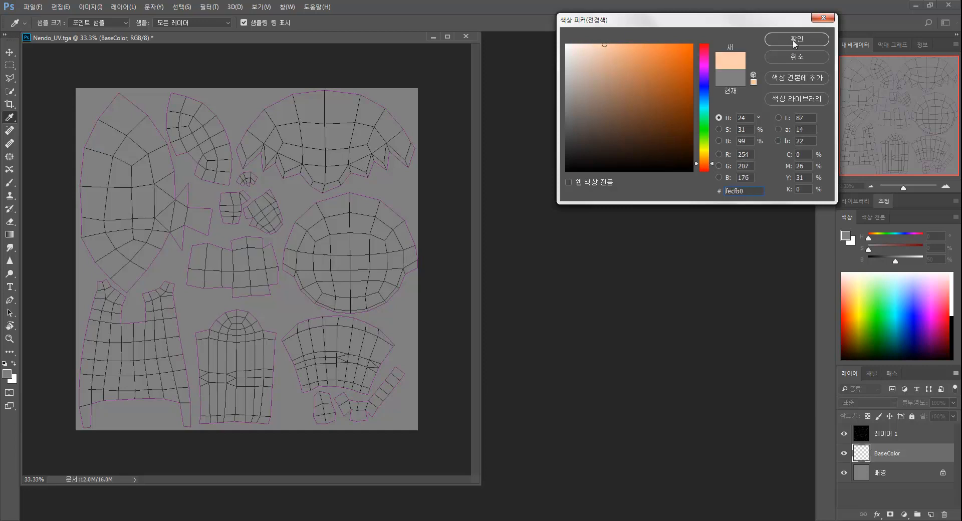
{"action": "left_click", "coordinate": [797, 39]}
Trace a polygonal lasso selection around the head shells in the upper left and fill it with the skin tone
{"action": "key", "text": "l"}
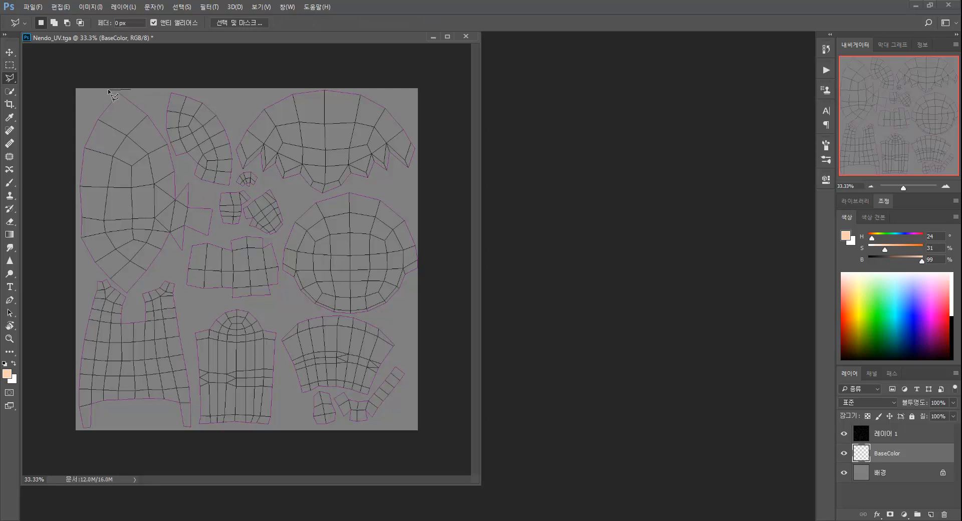
{"action": "left_click", "coordinate": [90, 105]}
{"action": "left_click", "coordinate": [78, 134]}
{"action": "left_click", "coordinate": [76, 177]}
{"action": "left_click", "coordinate": [169, 255]}
{"action": "left_click", "coordinate": [185, 253]}
{"action": "left_click", "coordinate": [211, 237]}
{"action": "left_click", "coordinate": [223, 229]}
{"action": "left_click", "coordinate": [254, 231]}
{"action": "left_click", "coordinate": [279, 235]}
{"action": "left_click", "coordinate": [288, 217]}
{"action": "left_click", "coordinate": [287, 198]}
{"action": "left_click", "coordinate": [268, 178]}
{"action": "left_click", "coordinate": [251, 167]}
{"action": "left_click", "coordinate": [243, 171]}
{"action": "left_click", "coordinate": [239, 170]}
{"action": "left_click", "coordinate": [226, 103]}
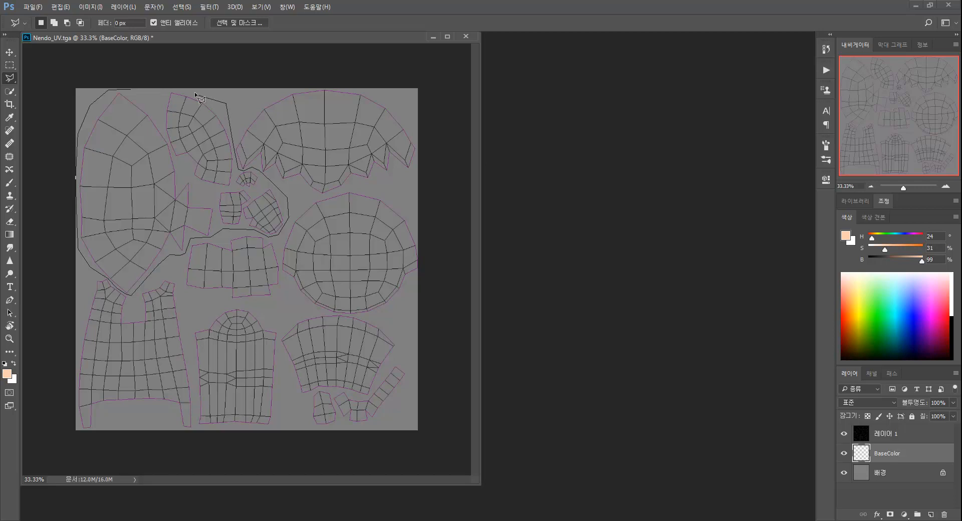
{"action": "left_click", "coordinate": [132, 88]}
{"action": "key", "text": "alt"}
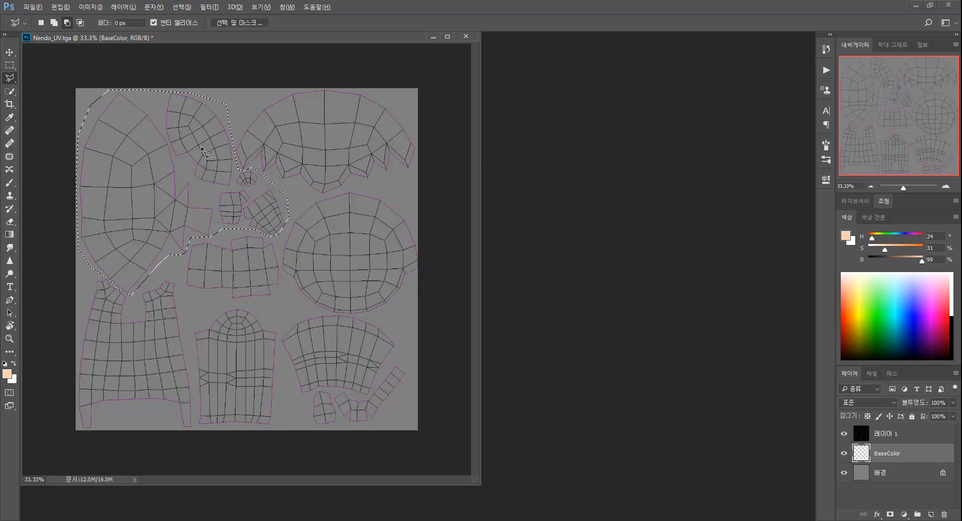
{"action": "key", "text": "alt+BackSpace"}
{"action": "key", "text": "ctrl+d"}
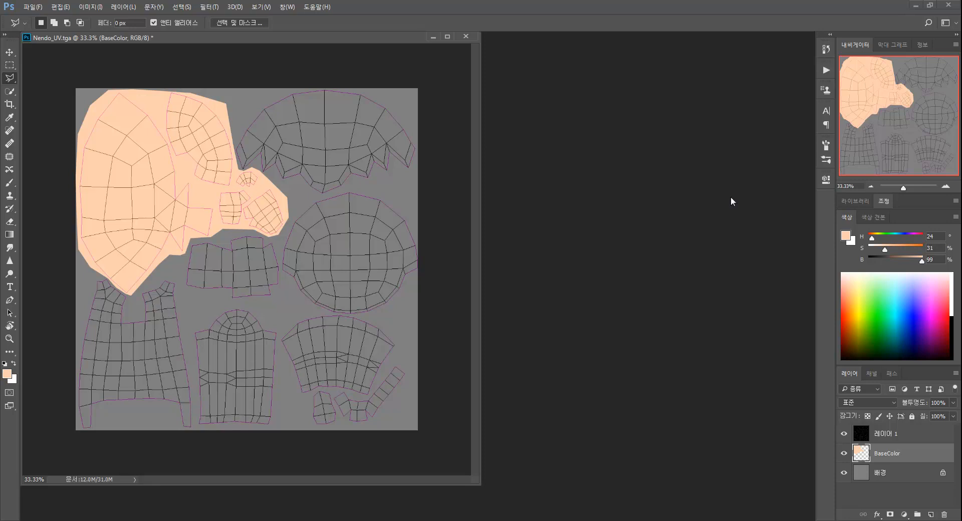
Bring the reference figure photo window beside the UV document and return to the UV document
{"action": "left_click", "coordinate": [846, 237]}
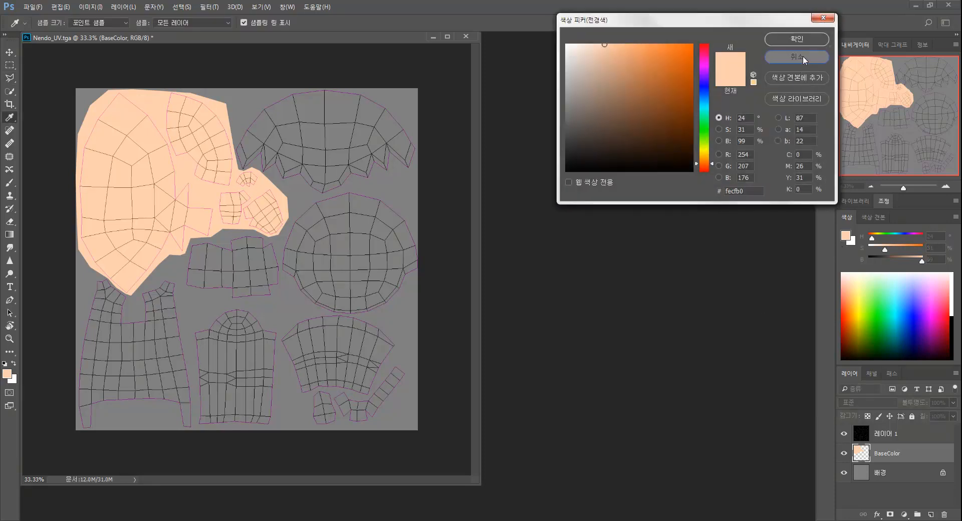
{"action": "left_click", "coordinate": [802, 56]}
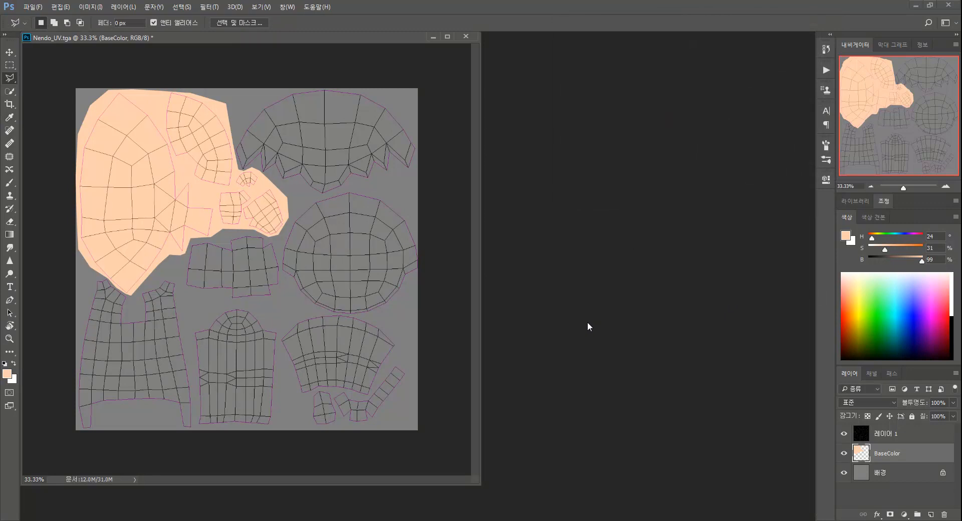
{"action": "key", "text": "alt+Tab"}
{"action": "left_click_drag", "start_coordinate": [548, 124], "coordinate": [660, 199]}
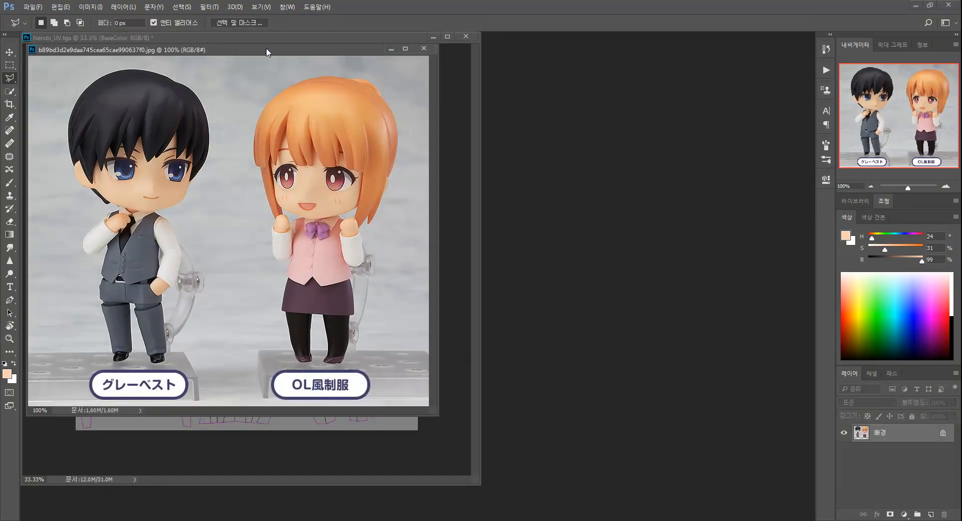
{"action": "left_click_drag", "start_coordinate": [278, 50], "coordinate": [605, 84]}
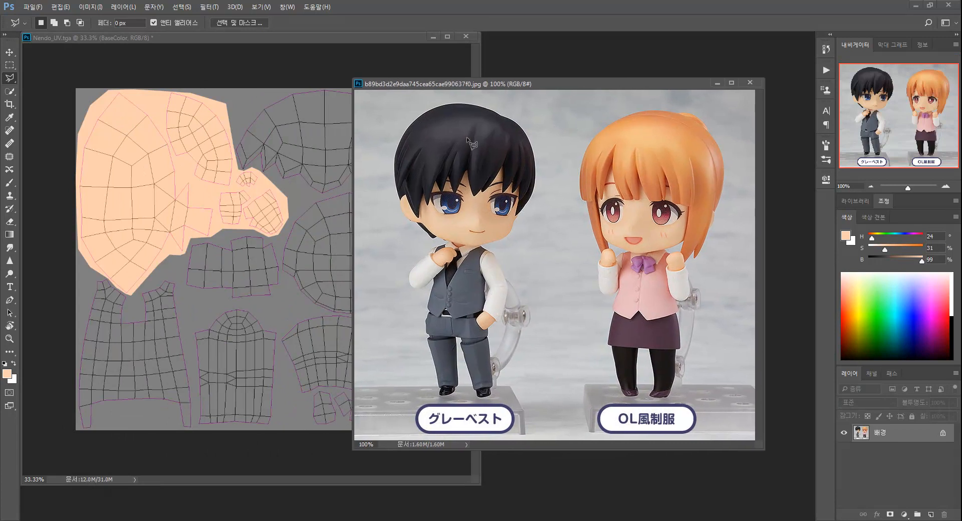
{"action": "left_click", "coordinate": [359, 46]}
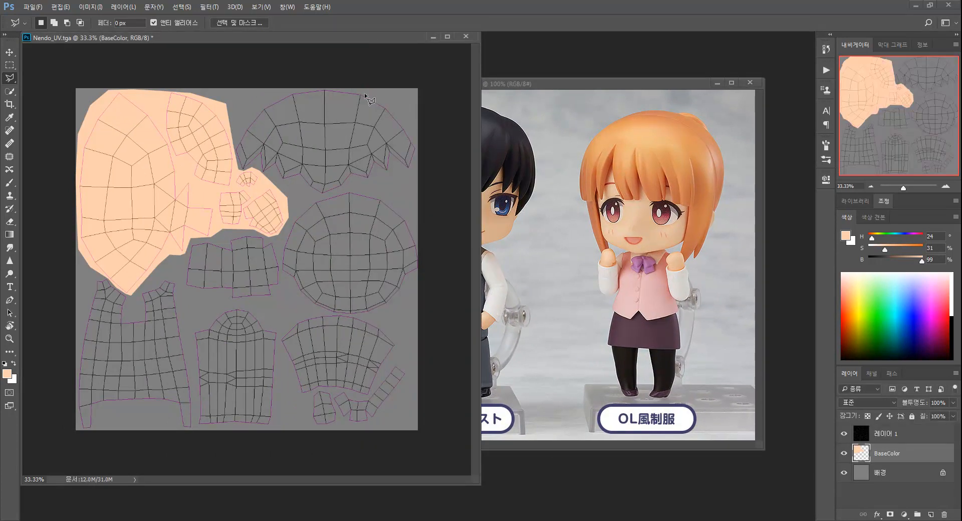
Set the foreground color to a near-black grey (H 227, S 5, B 13) for the hair
{"action": "left_click", "coordinate": [845, 239]}
{"action": "left_click", "coordinate": [572, 155]}
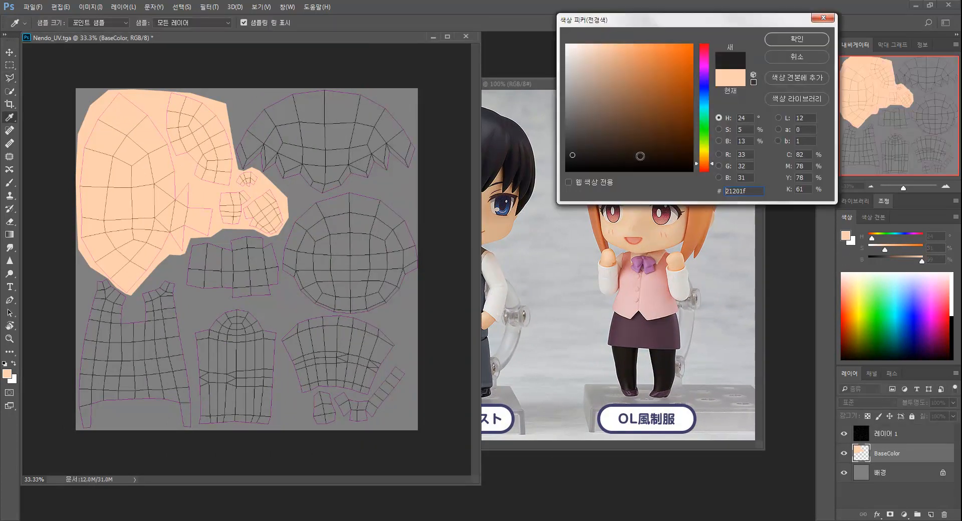
{"action": "left_click", "coordinate": [704, 90]}
{"action": "left_click", "coordinate": [798, 38]}
Lasso the large hair shells in the upper right and fill them with the dark foreground color
{"action": "key", "text": "l"}
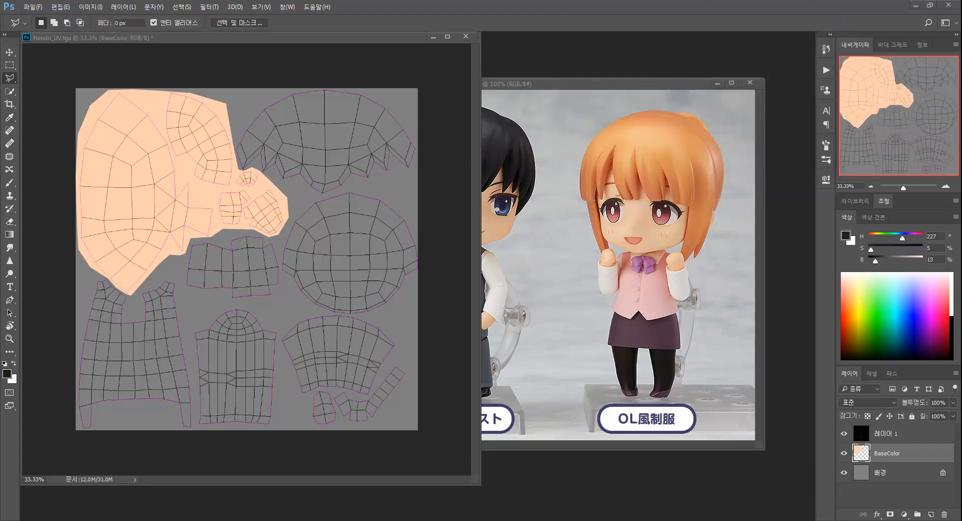
{"action": "mouse_move", "coordinate": [267, 96]}
{"action": "left_mouse_down"}
{"action": "mouse_move", "coordinate": [233, 148]}
{"action": "mouse_move", "coordinate": [246, 195]}
{"action": "mouse_move", "coordinate": [248, 169]}
{"action": "mouse_move", "coordinate": [243, 182]}
{"action": "mouse_move", "coordinate": [283, 205]}
{"action": "mouse_move", "coordinate": [281, 282]}
{"action": "mouse_move", "coordinate": [300, 305]}
{"action": "mouse_move", "coordinate": [375, 317]}
{"action": "mouse_move", "coordinate": [424, 273]}
{"action": "mouse_move", "coordinate": [414, 103]}
{"action": "mouse_move", "coordinate": [357, 89]}
{"action": "mouse_move", "coordinate": [267, 95]}
{"action": "left_mouse_up"}
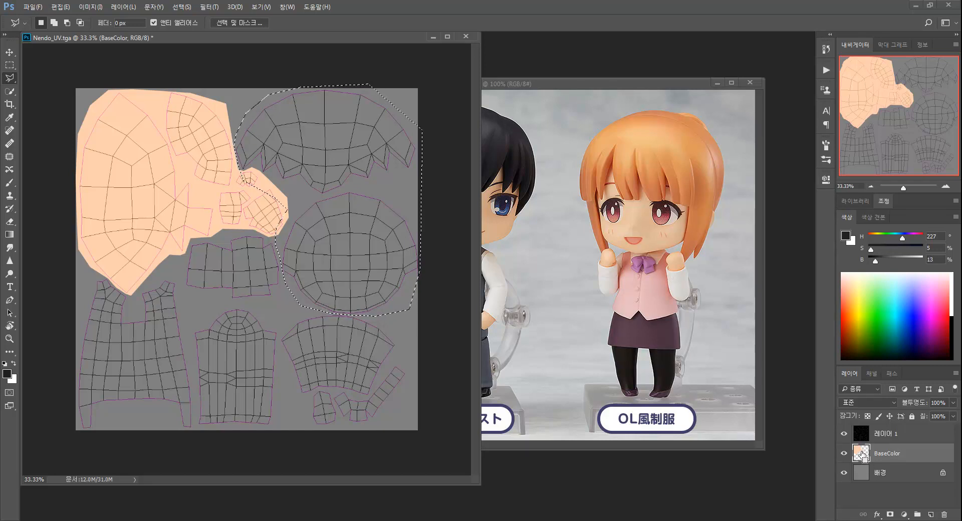
{"action": "left_click", "coordinate": [862, 455], "text": "ctrl"}
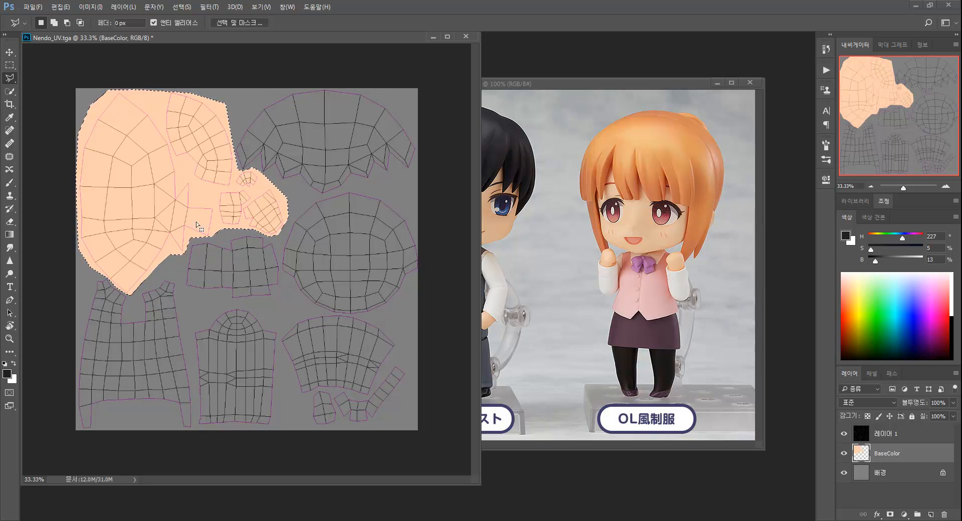
{"action": "key", "text": "ctrl+z"}
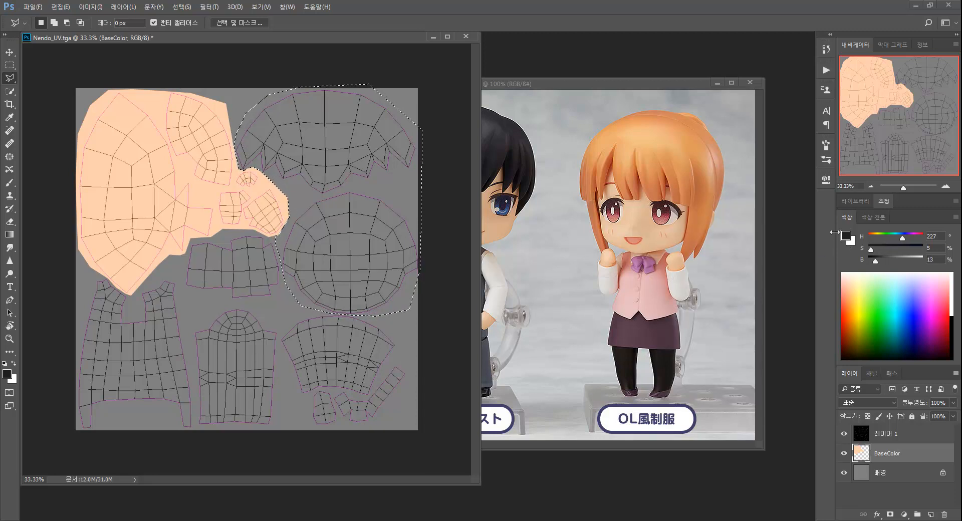
{"action": "key", "text": "alt+BackSpace"}
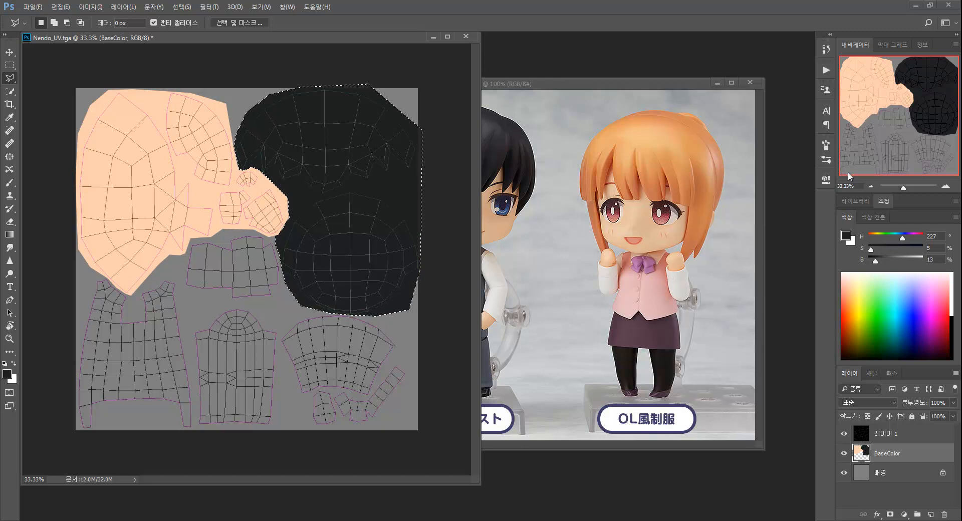
{"action": "key", "text": "ctrl+d"}
Lasso the shell below the head and fill it with the blue-grey 5a5c64
{"action": "left_click", "coordinate": [194, 209]}
{"action": "left_click", "coordinate": [177, 245]}
{"action": "left_click", "coordinate": [177, 278]}
{"action": "left_click", "coordinate": [183, 292]}
{"action": "left_click", "coordinate": [291, 303]}
{"action": "left_click", "coordinate": [300, 269]}
{"action": "left_click", "coordinate": [290, 216]}
{"action": "left_click", "coordinate": [237, 203]}
{"action": "left_click", "coordinate": [198, 214]}
{"action": "left_click", "coordinate": [846, 236]}
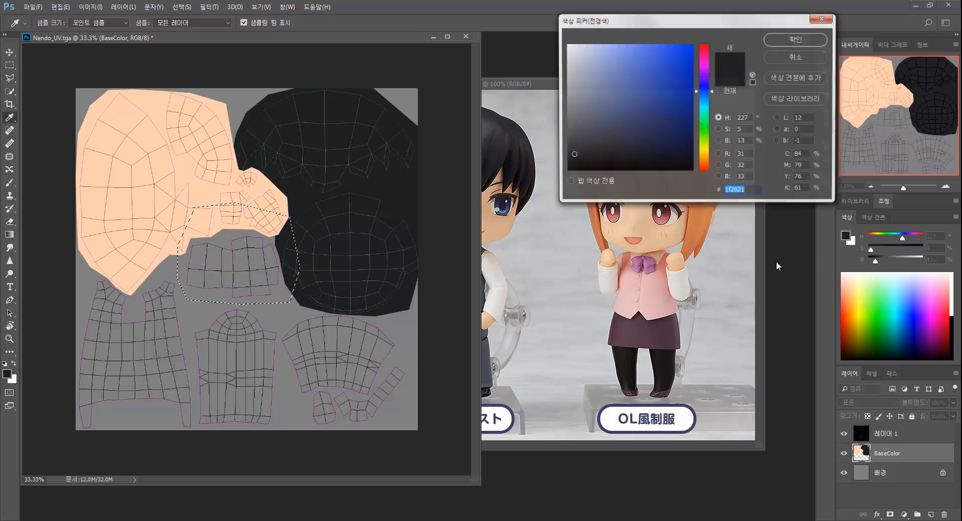
{"action": "left_click", "coordinate": [580, 121]}
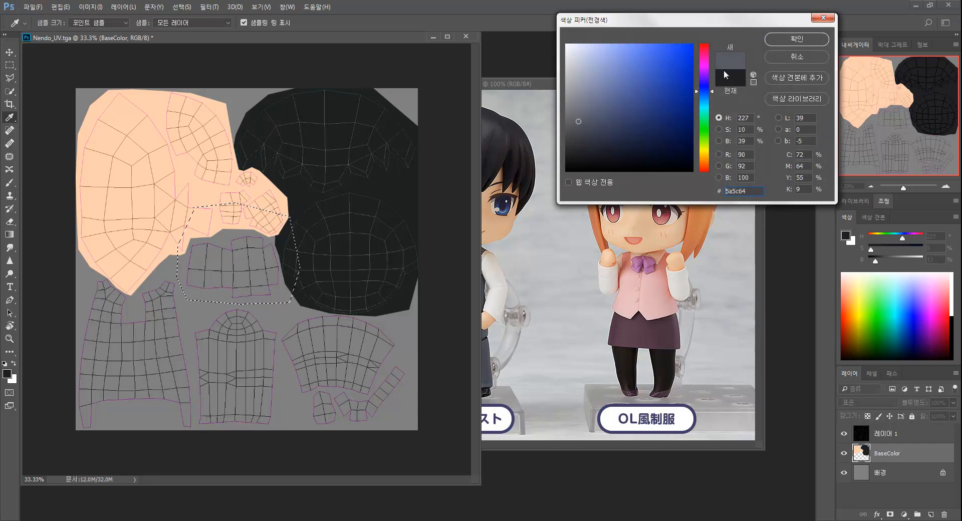
{"action": "left_click", "coordinate": [797, 39]}
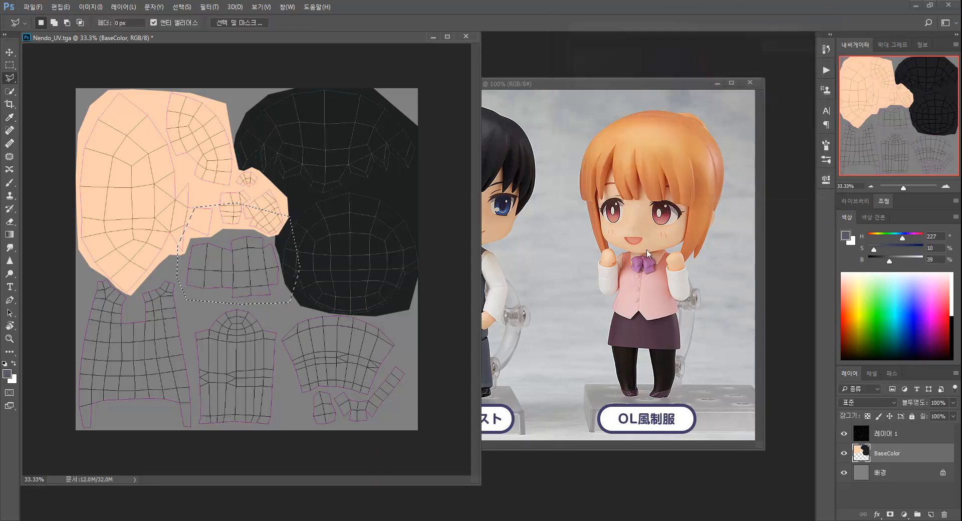
{"action": "left_click", "coordinate": [862, 454], "text": "ctrl+alt"}
{"action": "key", "text": "alt+BackSpace"}
{"action": "key", "text": "ctrl+d"}
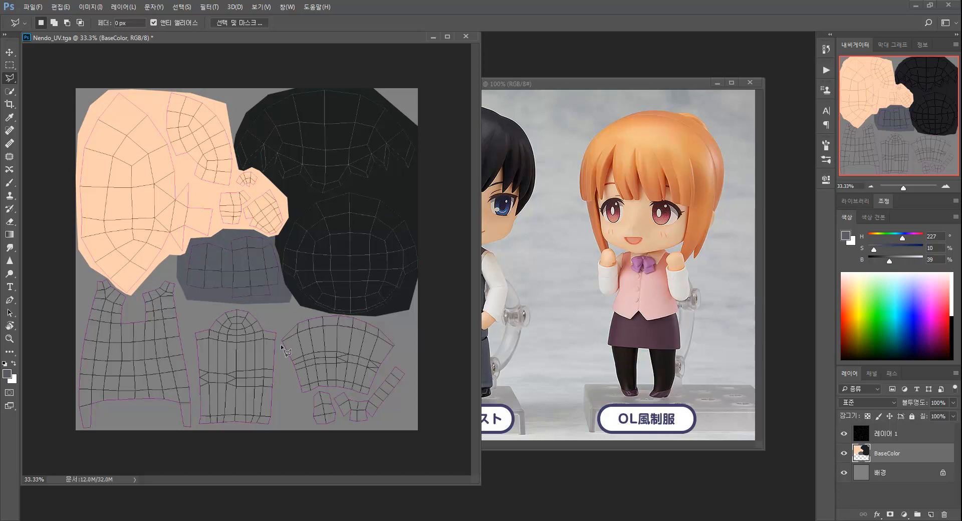
Select the arch-shaped shell at the bottom centre and fill it with light grey e5e5e5 (brightness 90%)
{"action": "mouse_move", "coordinate": [273, 425]}
{"action": "left_mouse_down"}
{"action": "mouse_move", "coordinate": [279, 333]}
{"action": "mouse_move", "coordinate": [260, 310]}
{"action": "mouse_move", "coordinate": [205, 315]}
{"action": "mouse_move", "coordinate": [192, 331]}
{"action": "mouse_move", "coordinate": [193, 405]}
{"action": "left_mouse_up"}
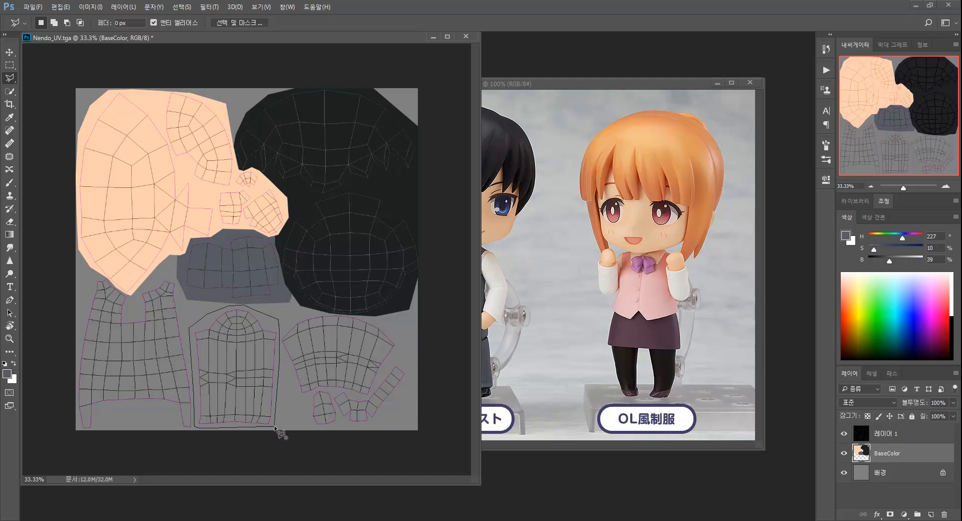
{"action": "left_click", "coordinate": [847, 236]}
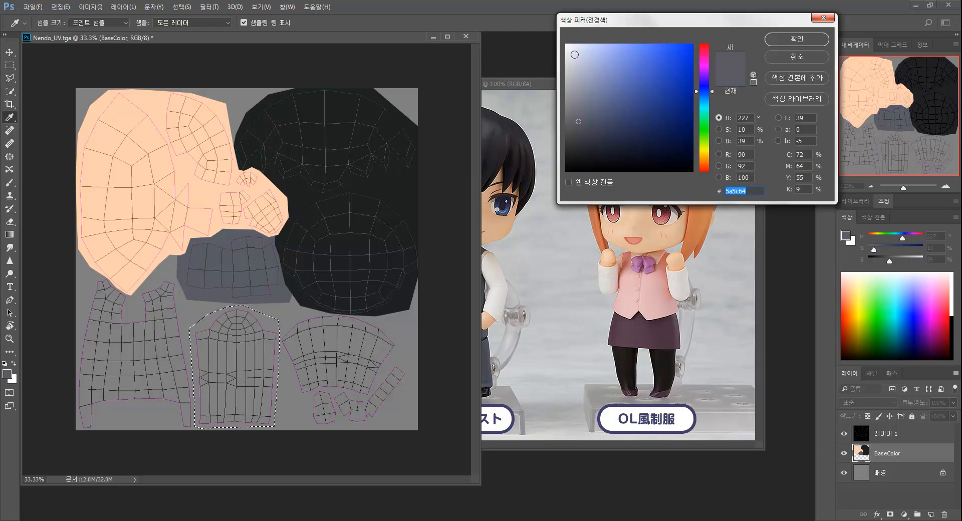
{"action": "left_click_drag", "start_coordinate": [574, 54], "coordinate": [566, 44]}
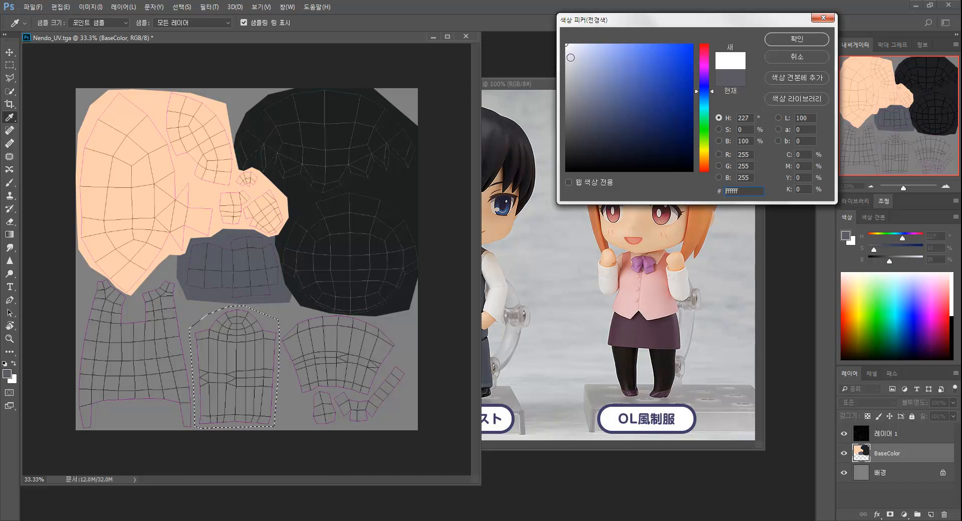
{"action": "left_click", "coordinate": [746, 141]}
{"action": "type", "text": "90"}
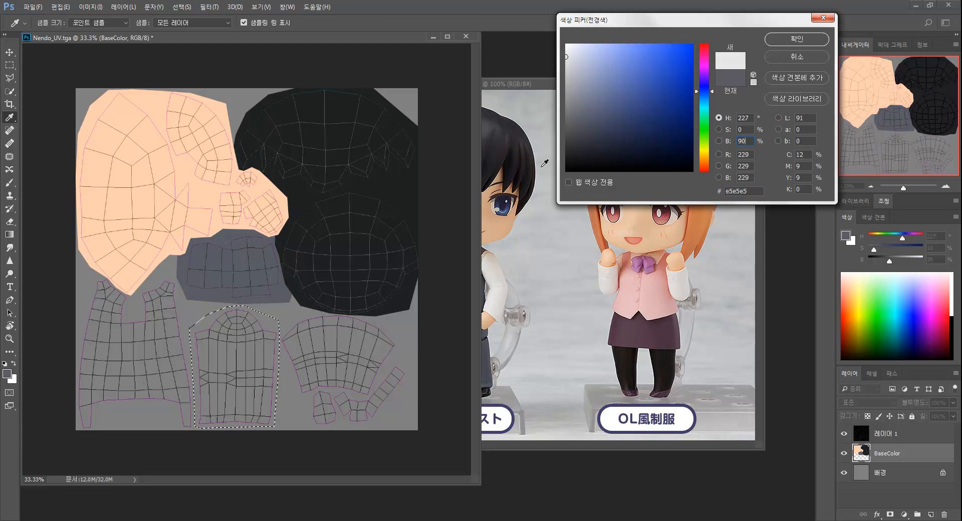
{"action": "left_click", "coordinate": [797, 39]}
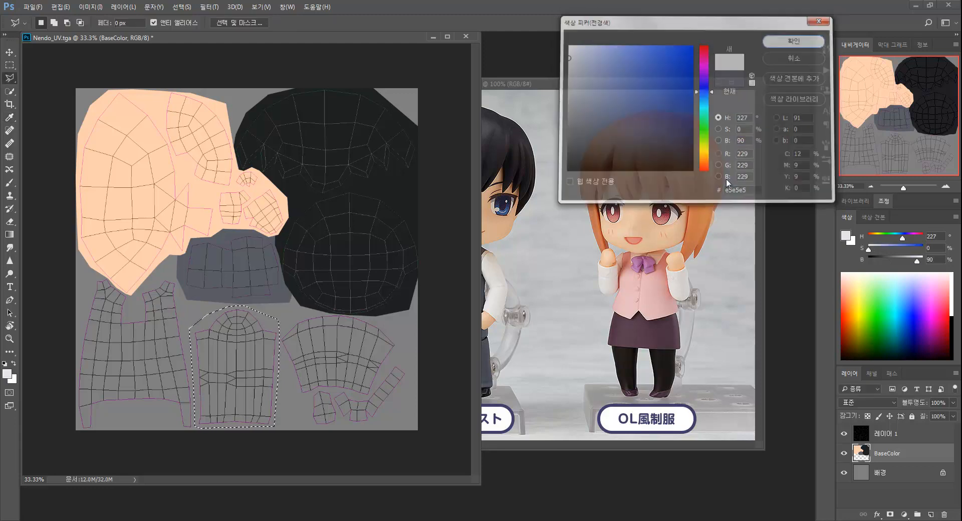
{"action": "key", "text": "alt+BackSpace"}
{"action": "key", "text": "ctrl+d"}
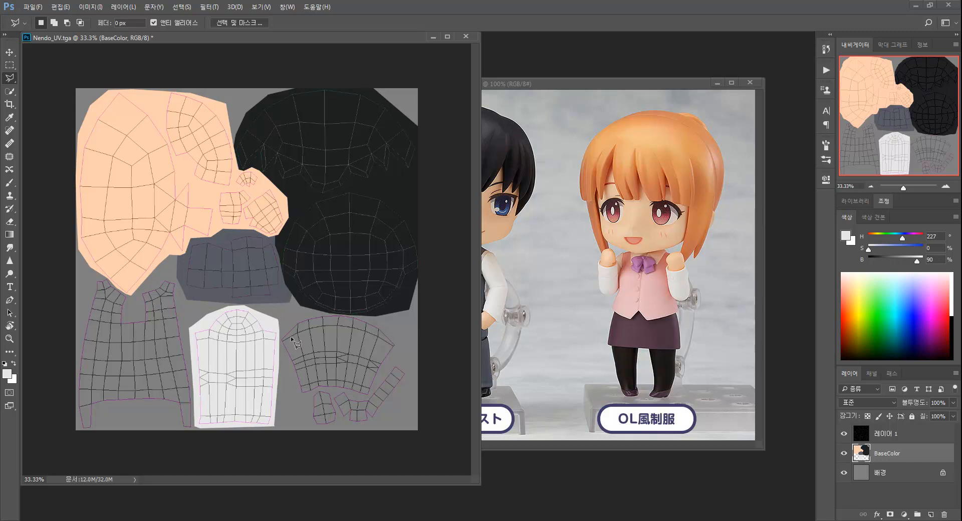
Lasso the small shells in the lower right corner and fill them with a dark navy (H 215, S 29, B 9)
{"action": "left_click", "coordinate": [845, 236]}
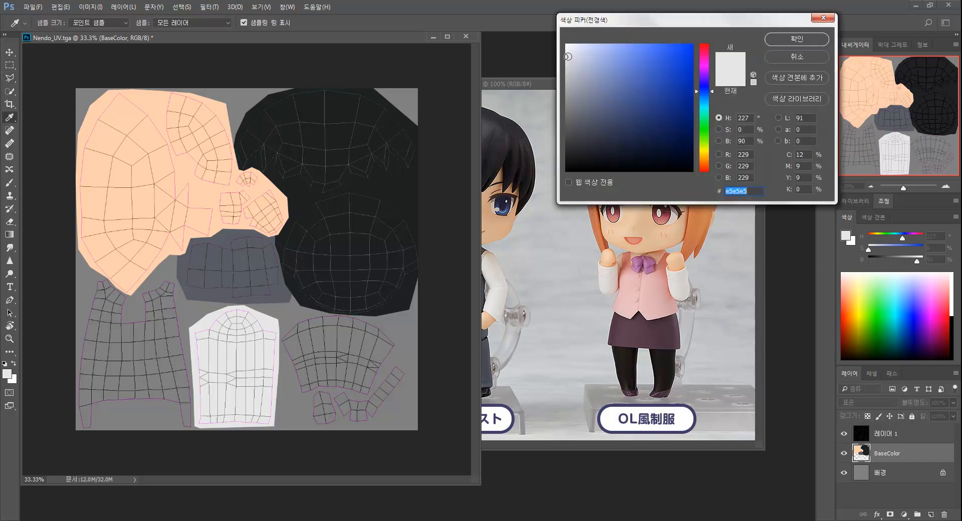
{"action": "key", "text": "Escape"}
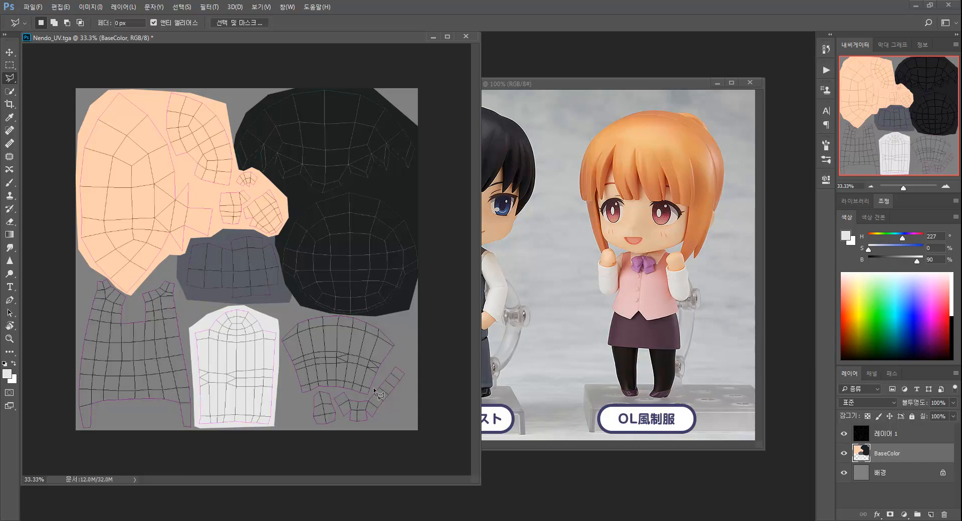
{"action": "mouse_move", "coordinate": [312, 428]}
{"action": "left_mouse_down"}
{"action": "mouse_move", "coordinate": [310, 399]}
{"action": "mouse_move", "coordinate": [321, 390]}
{"action": "mouse_move", "coordinate": [373, 400]}
{"action": "mouse_move", "coordinate": [395, 362]}
{"action": "left_mouse_up"}
{"action": "left_click_drag", "start_coordinate": [377, 421], "coordinate": [317, 429]}
{"action": "key", "text": "b"}
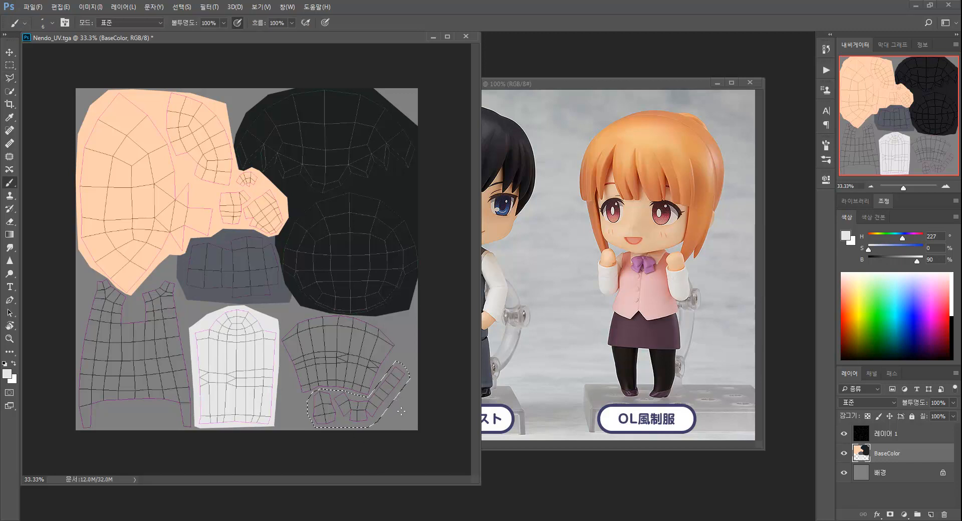
{"action": "left_click", "coordinate": [845, 236]}
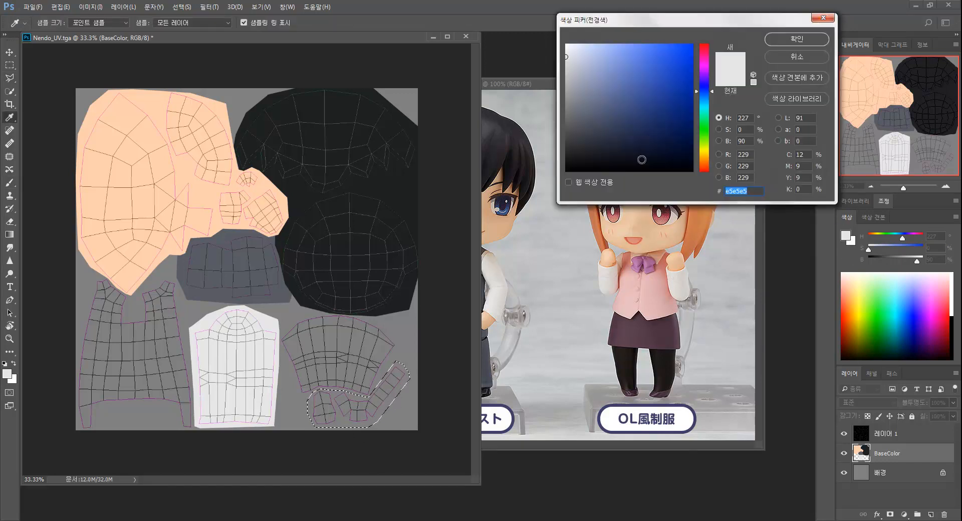
{"action": "left_click", "coordinate": [569, 151]}
{"action": "left_click_drag", "start_coordinate": [569, 152], "coordinate": [561, 163]}
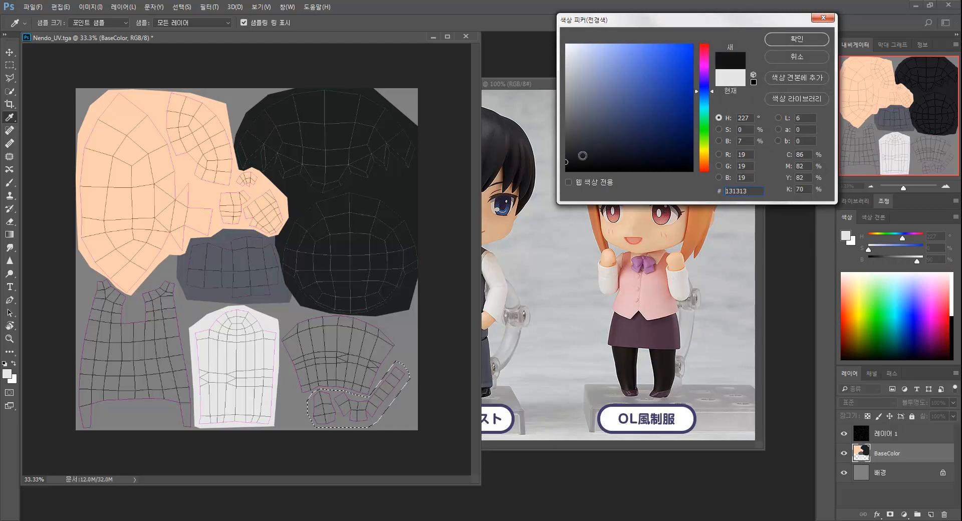
{"action": "left_click", "coordinate": [564, 160]}
{"action": "left_click", "coordinate": [603, 159]}
{"action": "left_click", "coordinate": [706, 96]}
{"action": "left_click", "coordinate": [813, 37]}
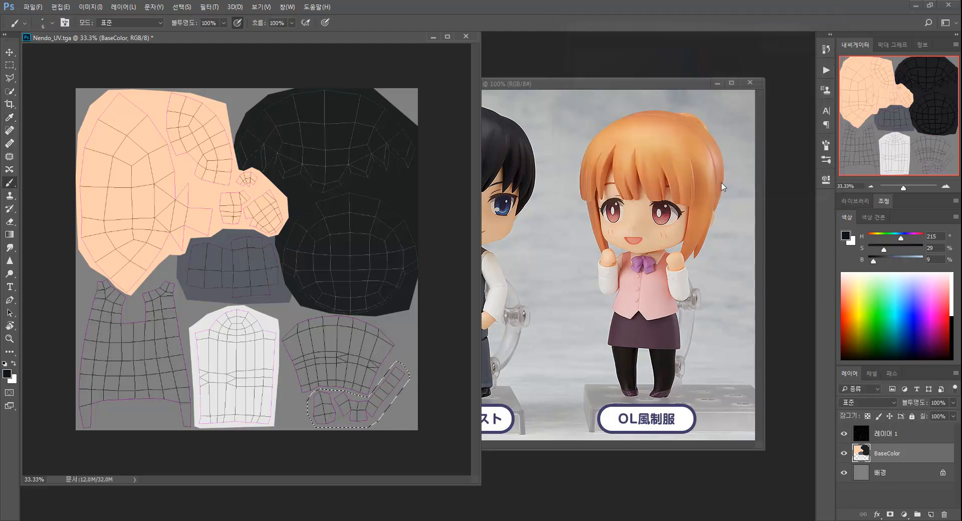
{"action": "key", "text": "alt+Delete"}
{"action": "key", "text": "ctrl+d"}
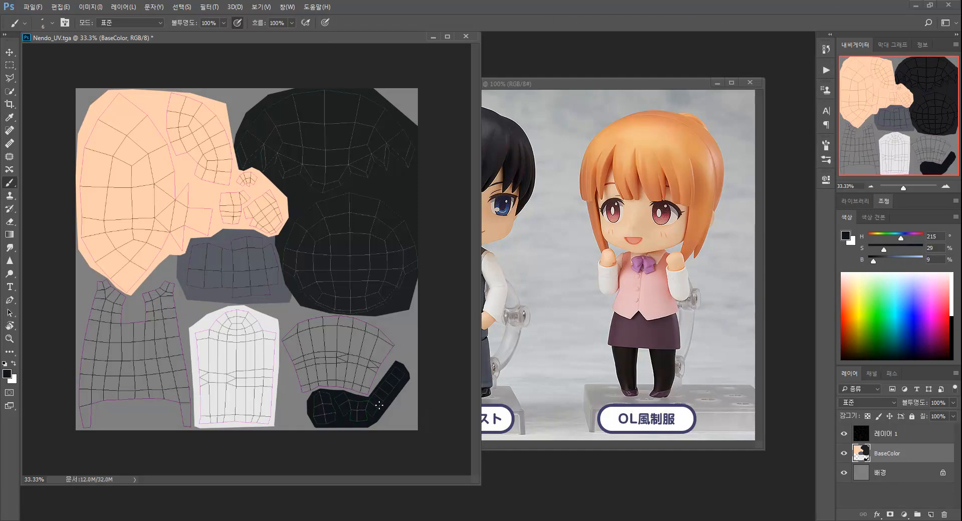
Hide the UV wireframe layer and save the texture in Photoshop format as Nendo_BaseColor.psd
{"action": "left_click", "coordinate": [845, 434]}
{"action": "key", "text": "v"}
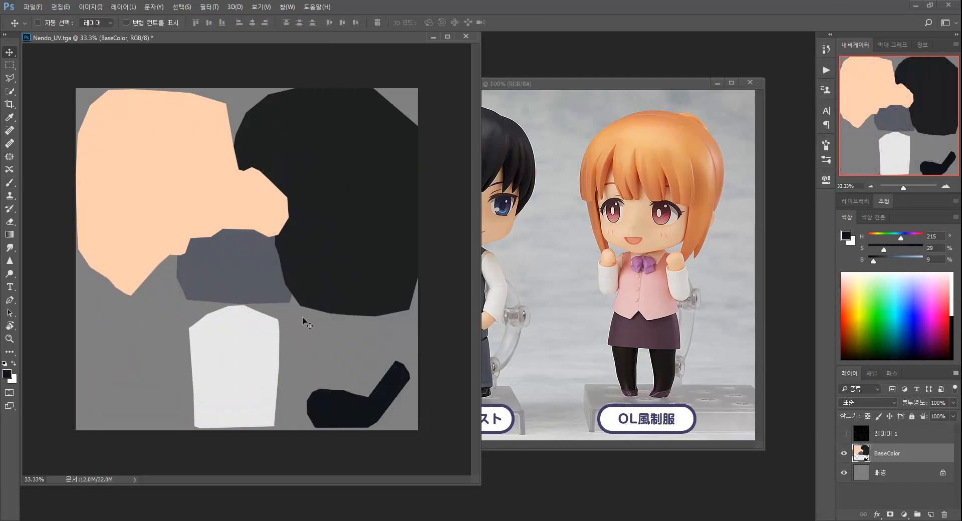
{"action": "left_click", "coordinate": [36, 7]}
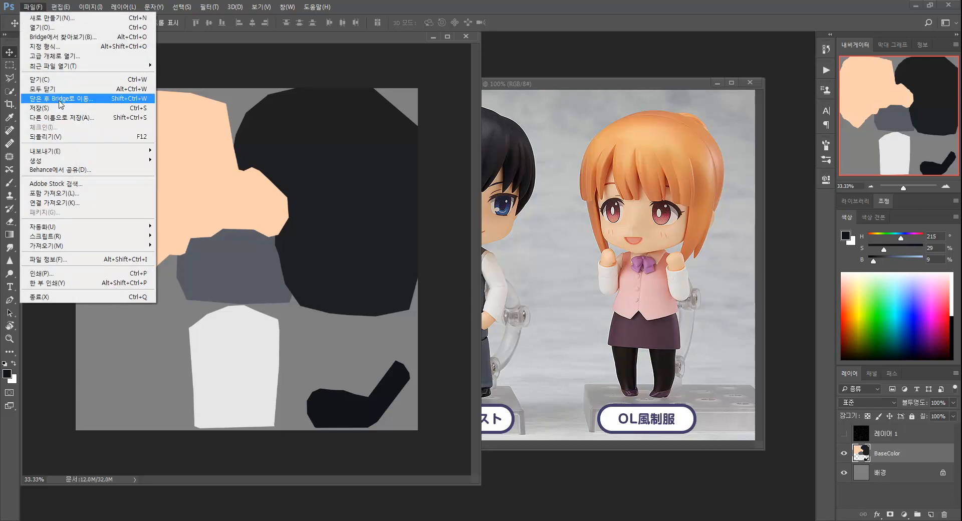
{"action": "left_click", "coordinate": [60, 117]}
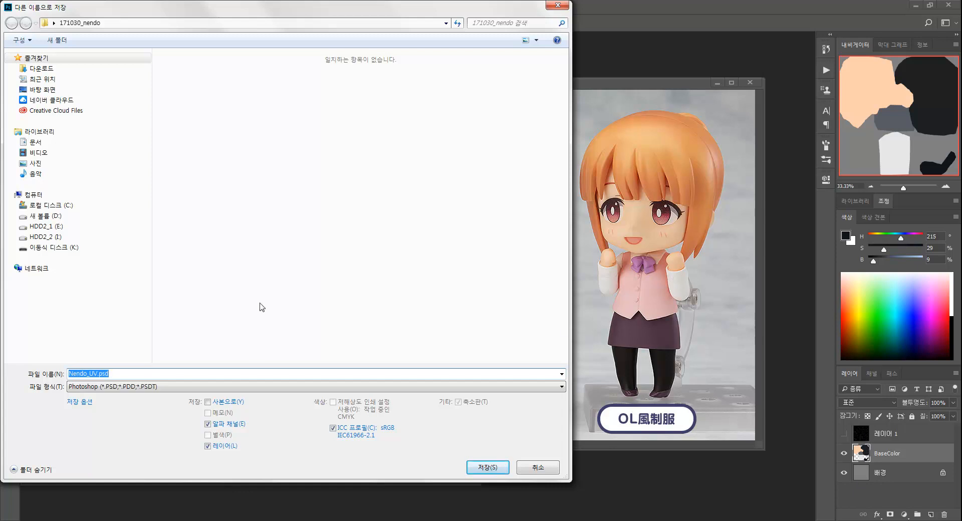
{"action": "left_click", "coordinate": [125, 373]}
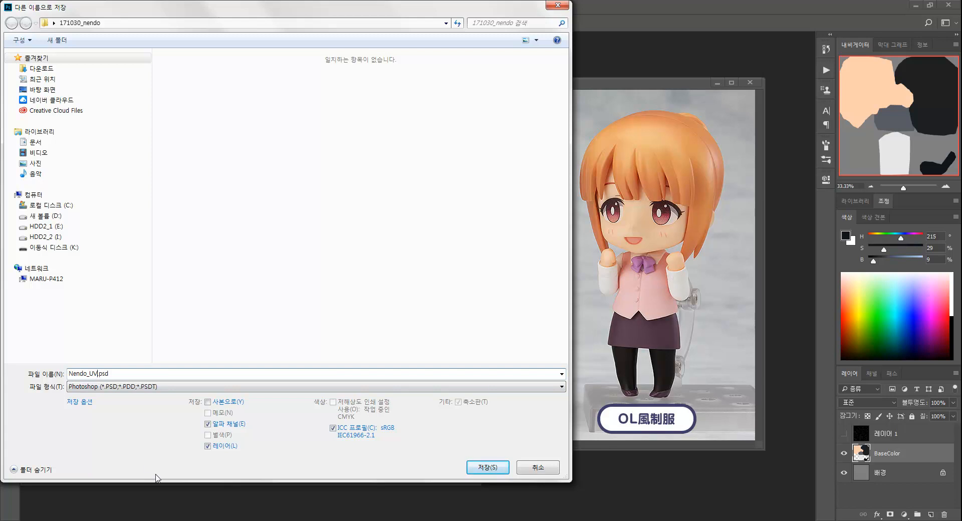
{"action": "key", "text": "BackSpace"}
{"action": "type", "text": "BaseColor"}
{"action": "key", "text": "Return"}
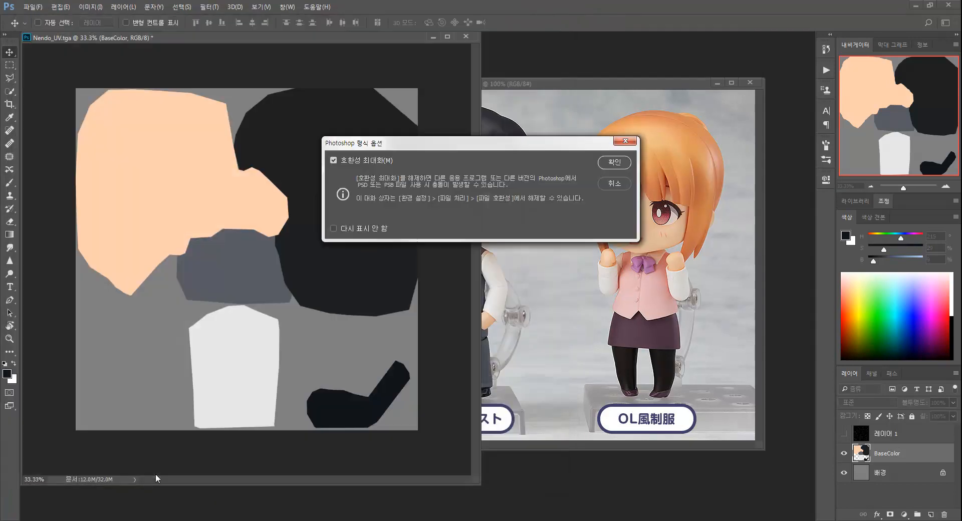
{"action": "key", "text": "Return"}
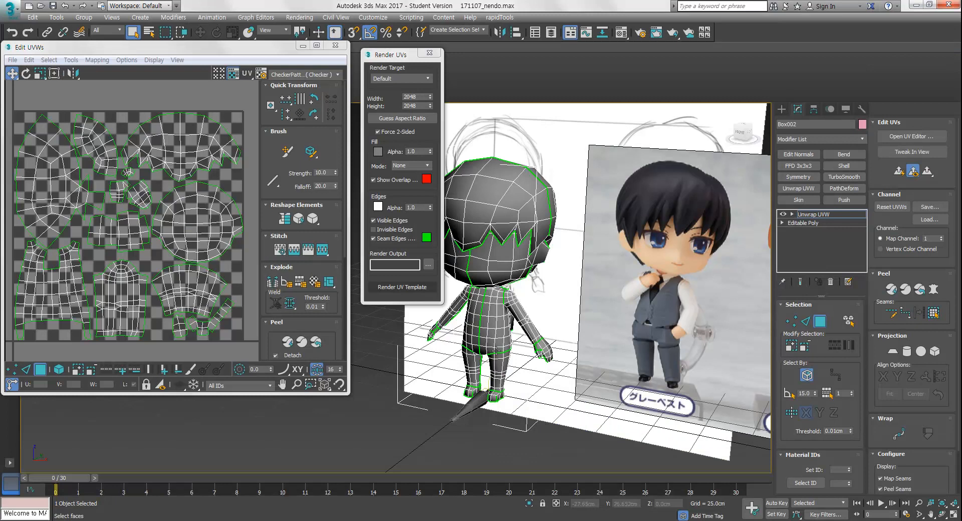
Switch to 3ds Max and convert the character model to Editable Poly, collapsing its Unwrap UVW modifier
{"action": "right_click", "coordinate": [524, 246]}
{"action": "mouse_move", "coordinate": [549, 352]}
{"action": "left_click", "coordinate": [616, 360]}
{"action": "middle_click_drag", "start_coordinate": [469, 277], "coordinate": [562, 300], "text": "alt"}
{"action": "scroll", "coordinate": [510, 339], "scroll_direction": "down", "scroll_amount": 2}
{"action": "middle_click_drag", "start_coordinate": [510, 339], "coordinate": [469, 337], "text": "alt"}
{"action": "left_click", "coordinate": [636, 425]}
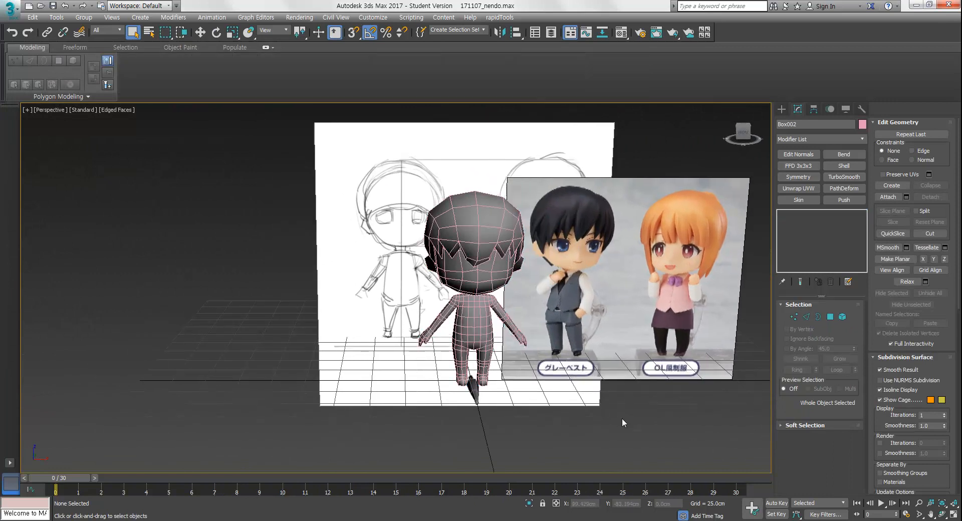
Apply Nendo_BaseColor.psd to the character by dropping it from the project folder onto the model, and turn off edged faces
{"action": "key", "text": "alt+Tab"}
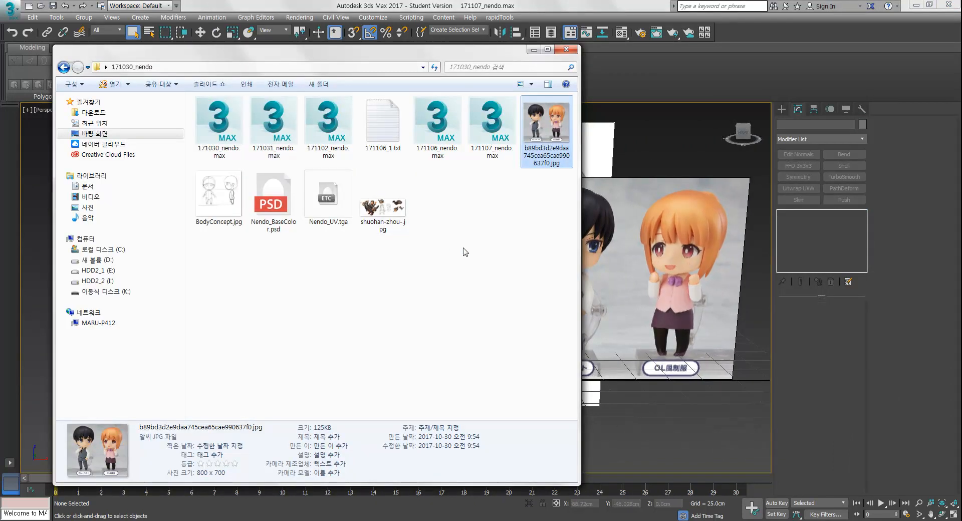
{"action": "left_click", "coordinate": [296, 205]}
{"action": "left_click_drag", "start_coordinate": [390, 52], "coordinate": [140, 63]}
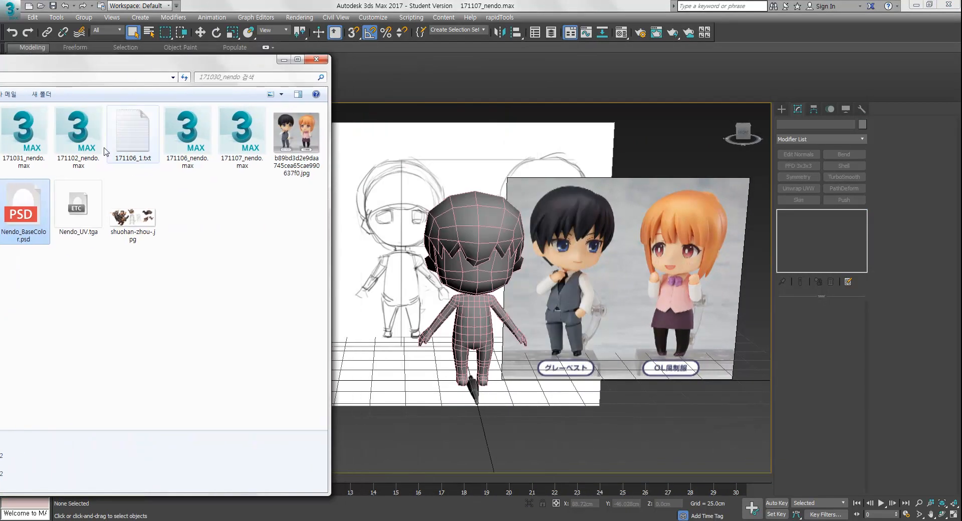
{"action": "left_click_drag", "start_coordinate": [32, 187], "coordinate": [464, 273]}
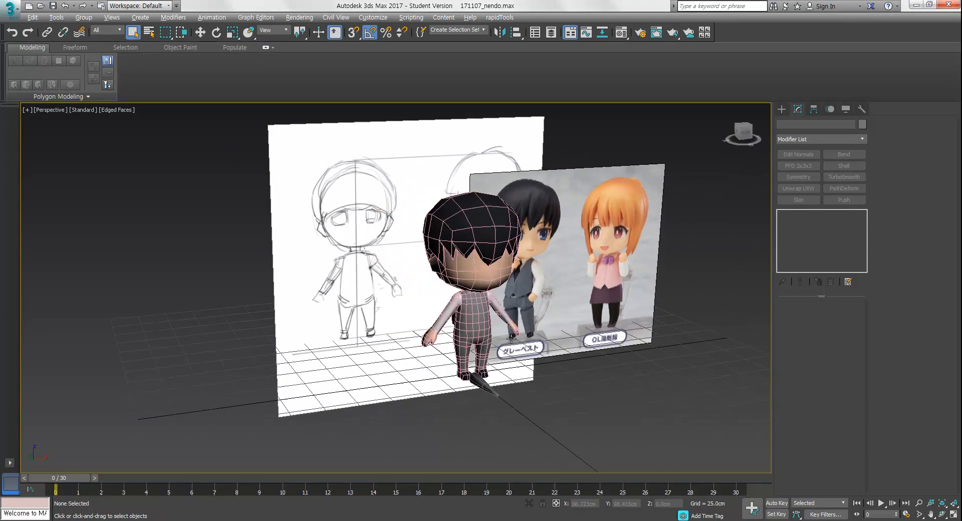
{"action": "middle_click_drag", "start_coordinate": [571, 377], "coordinate": [561, 406], "text": "alt"}
{"action": "key", "text": "F4"}
{"action": "left_click", "coordinate": [511, 387]}
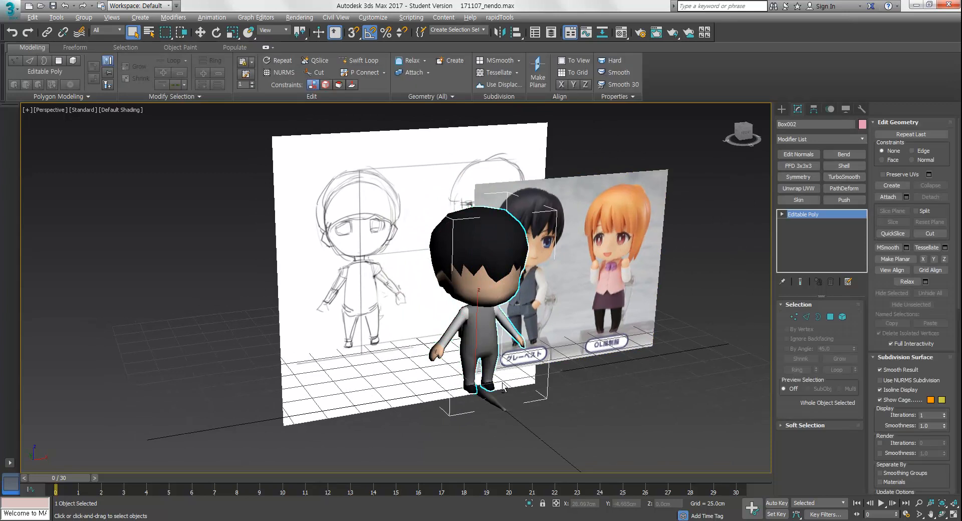
Orbit and zoom around the textured character to inspect the painted base colors against the reference
{"action": "middle_click_drag", "start_coordinate": [510, 387], "coordinate": [485, 374], "text": "alt"}
{"action": "scroll", "coordinate": [501, 351], "scroll_direction": "up", "scroll_amount": 3}
{"action": "middle_click_drag", "start_coordinate": [515, 335], "coordinate": [525, 409], "text": "alt"}
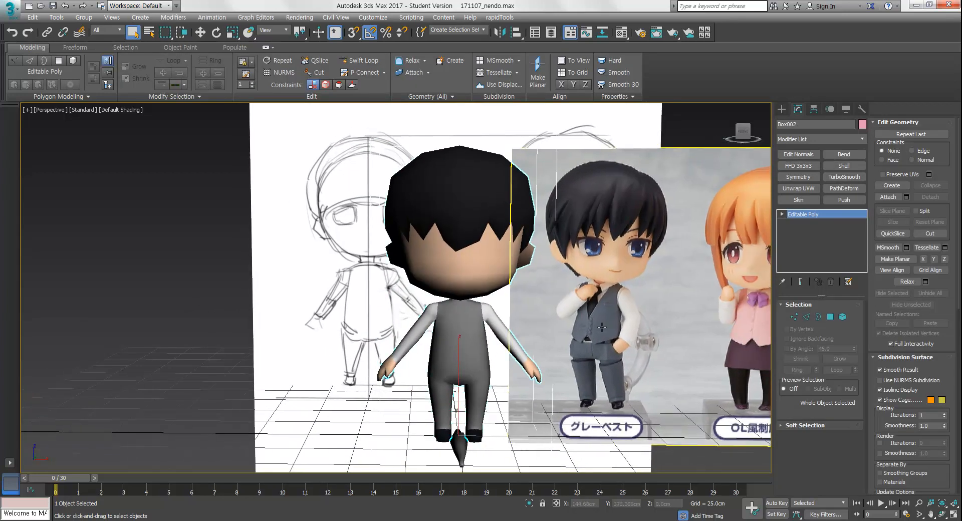
{"action": "mouse_move", "coordinate": [508, 360]}
{"action": "middle_mouse_down", "text": "alt"}
{"action": "mouse_move", "coordinate": [482, 366]}
{"action": "mouse_move", "coordinate": [520, 375]}
{"action": "mouse_move", "coordinate": [454, 359]}
{"action": "mouse_move", "coordinate": [512, 363]}
{"action": "mouse_move", "coordinate": [476, 364]}
{"action": "mouse_move", "coordinate": [484, 366]}
{"action": "middle_mouse_up", "text": "alt"}
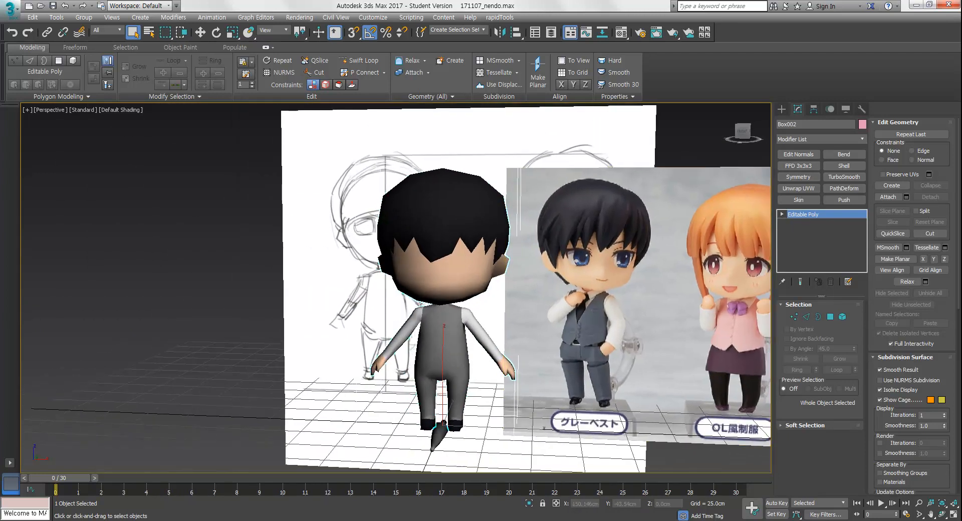
{"action": "left_click", "coordinate": [842, 520]}
{"action": "left_click_drag", "start_coordinate": [809, 468], "coordinate": [791, 473]}
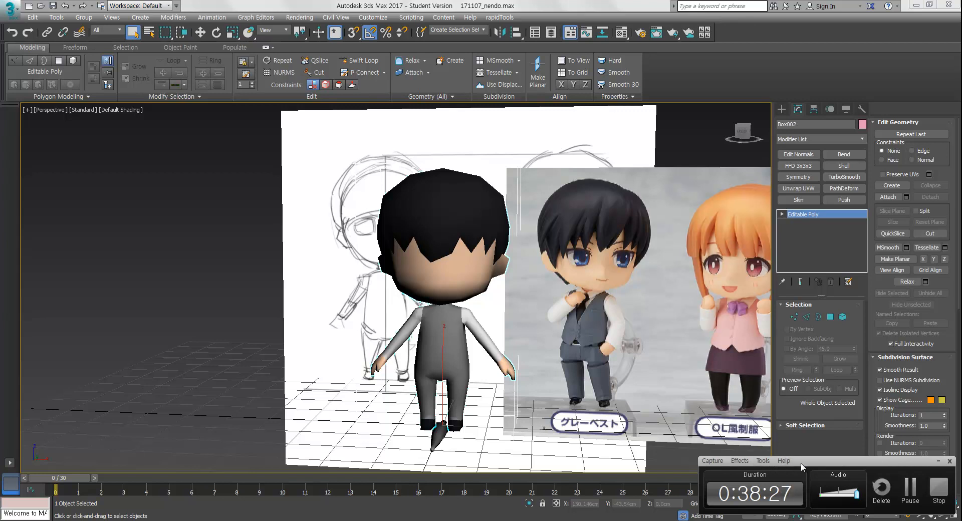
{"action": "left_click_drag", "start_coordinate": [805, 463], "coordinate": [800, 462]}
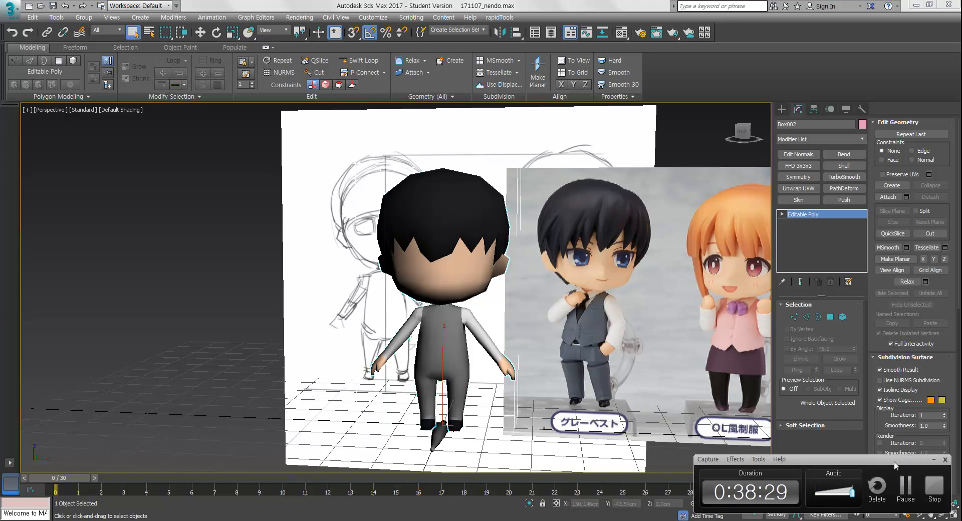